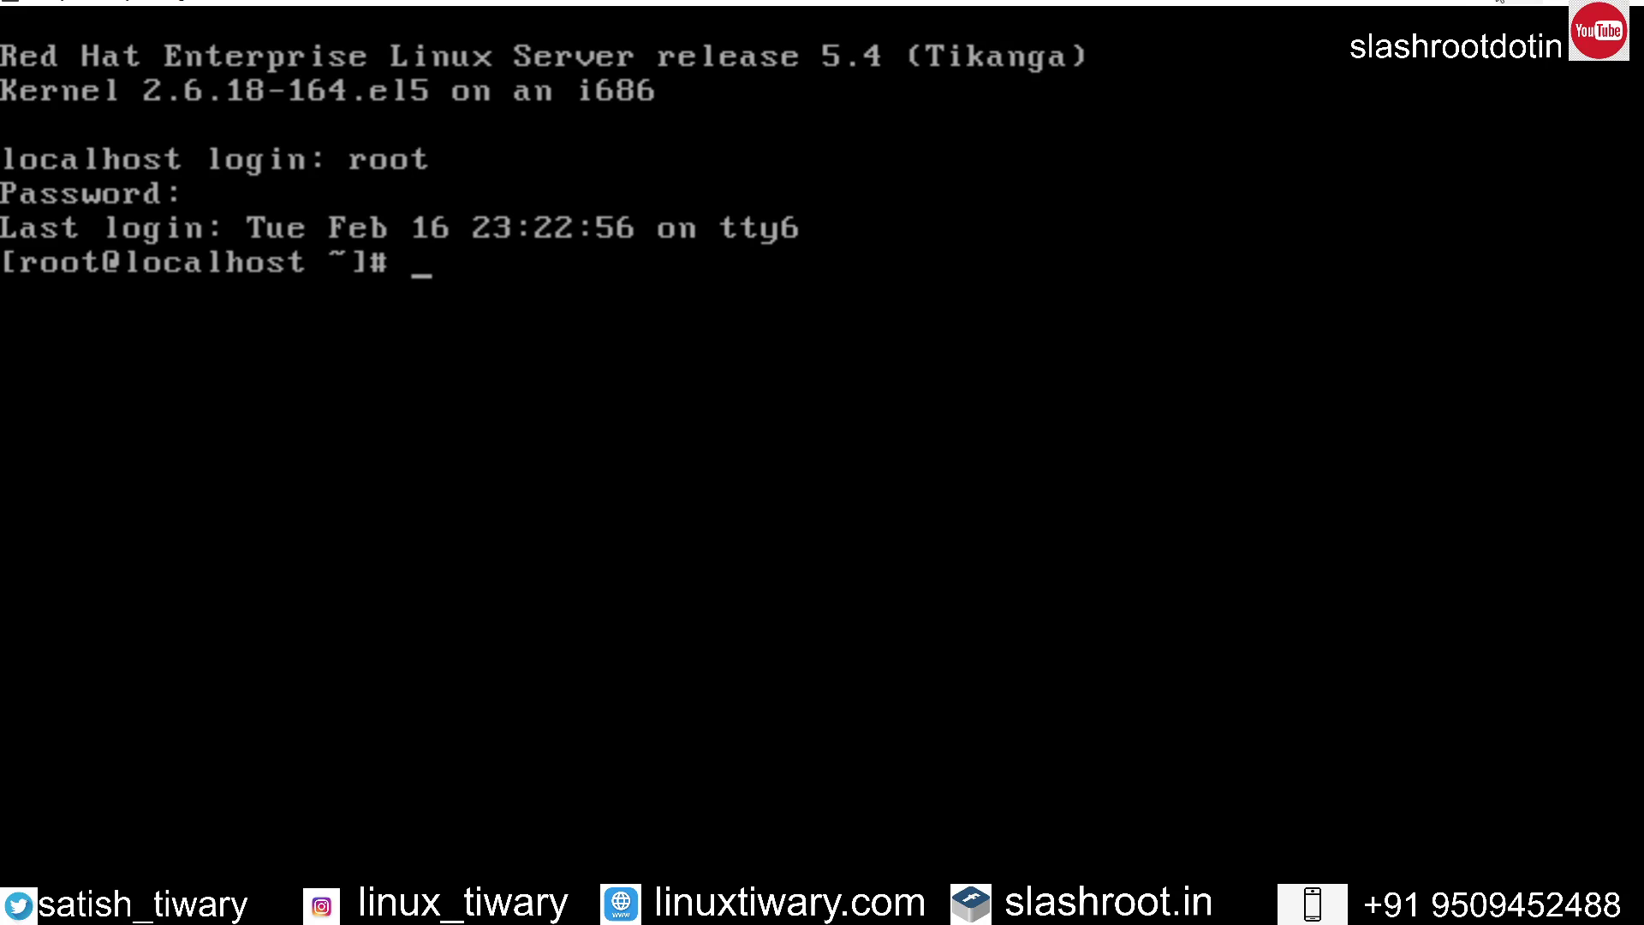
Step: Minimise the full-screen Red Hat root console with Super+D to show the Windows desktop
key(super+d)
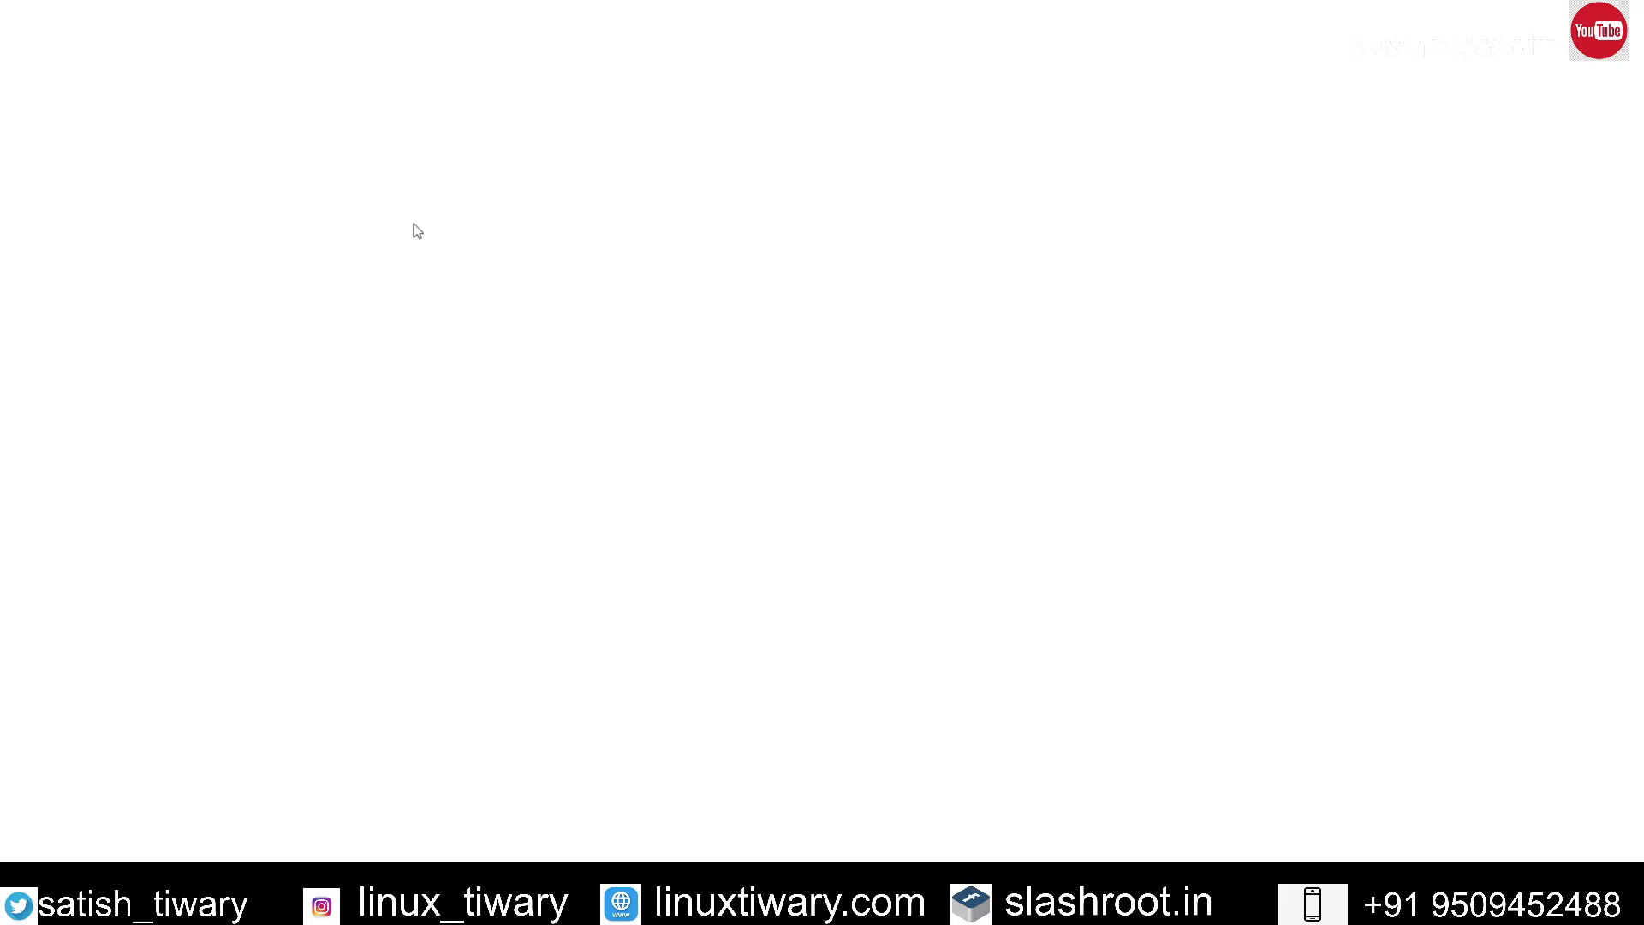
click(349, 35)
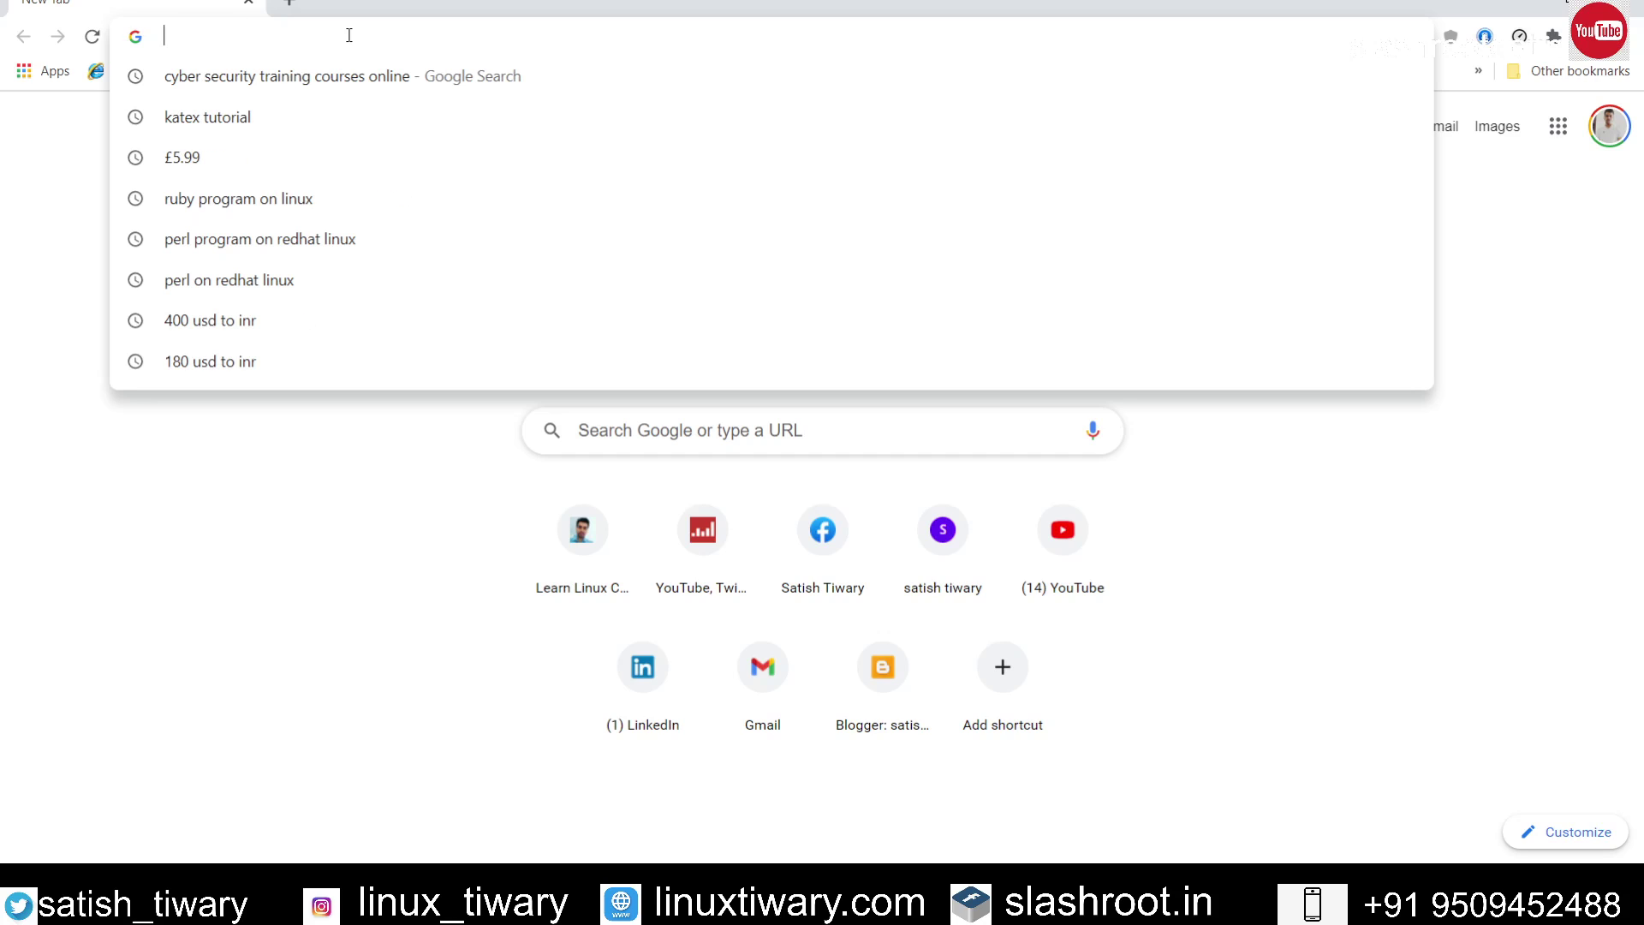
text(everyth)
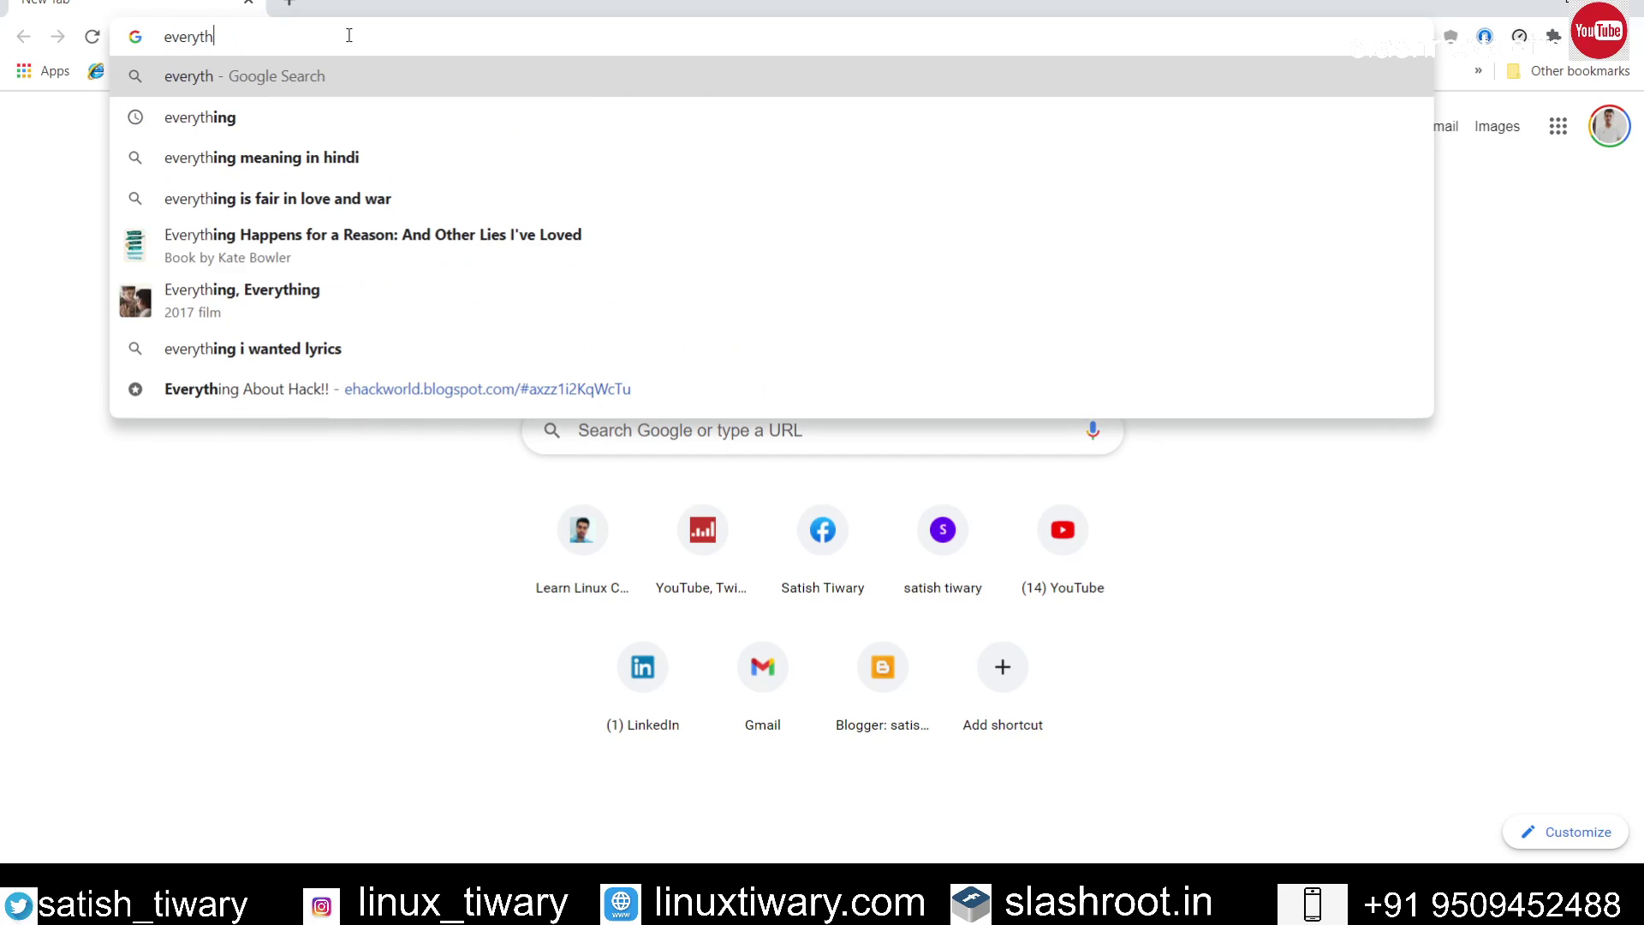
text(ing)
key(Return)
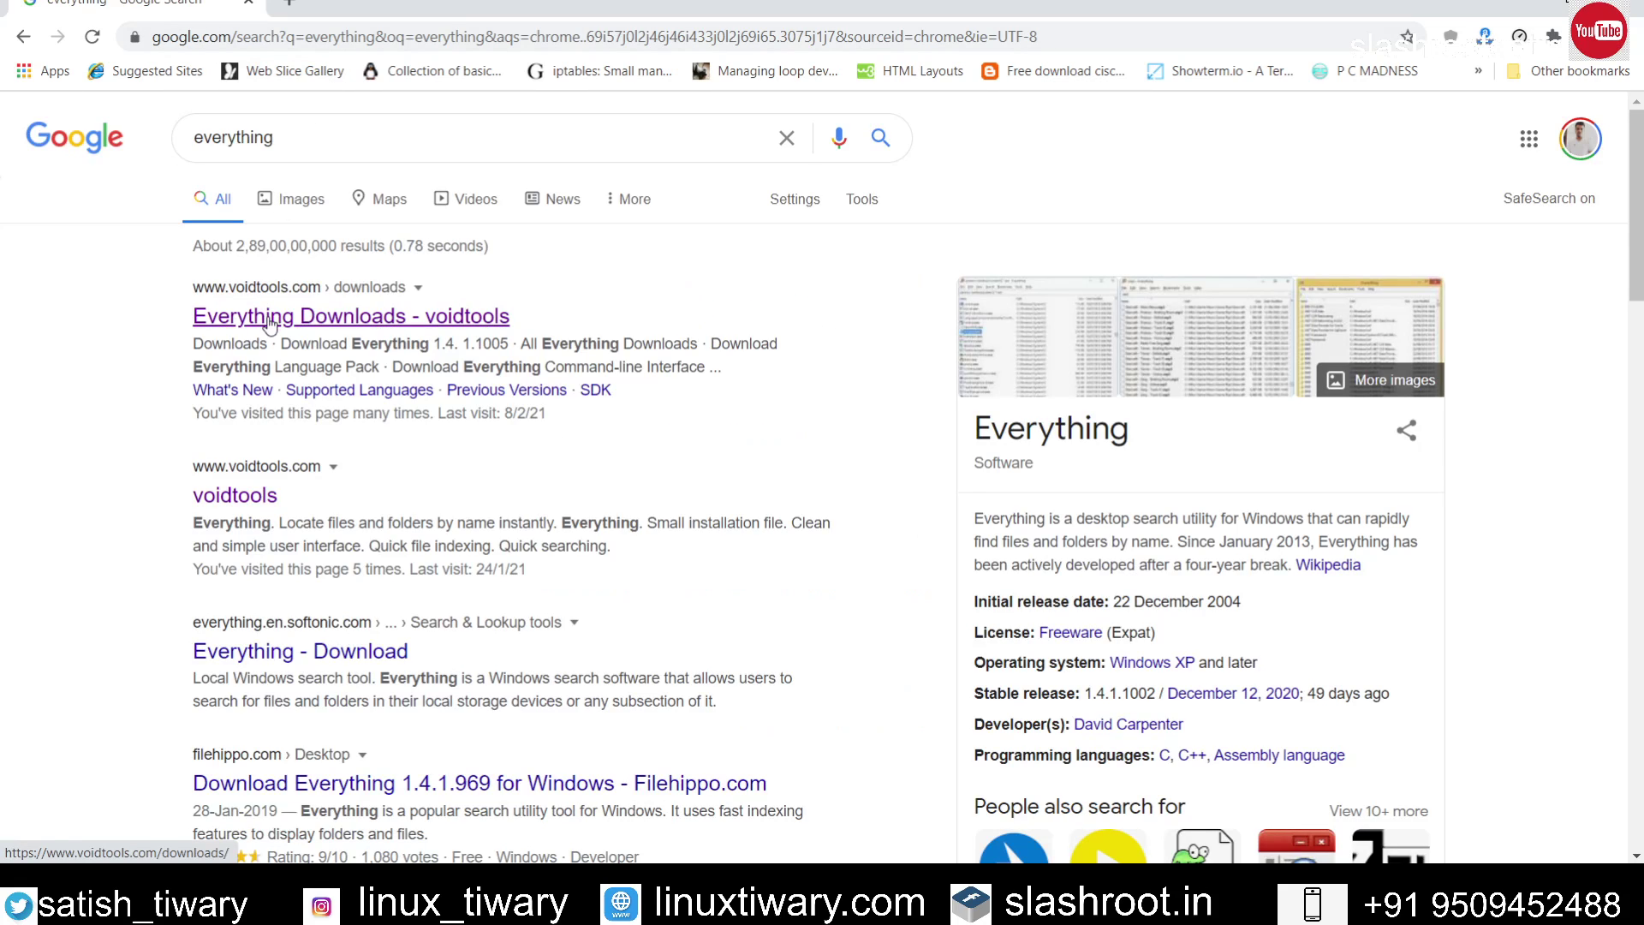
click(270, 319)
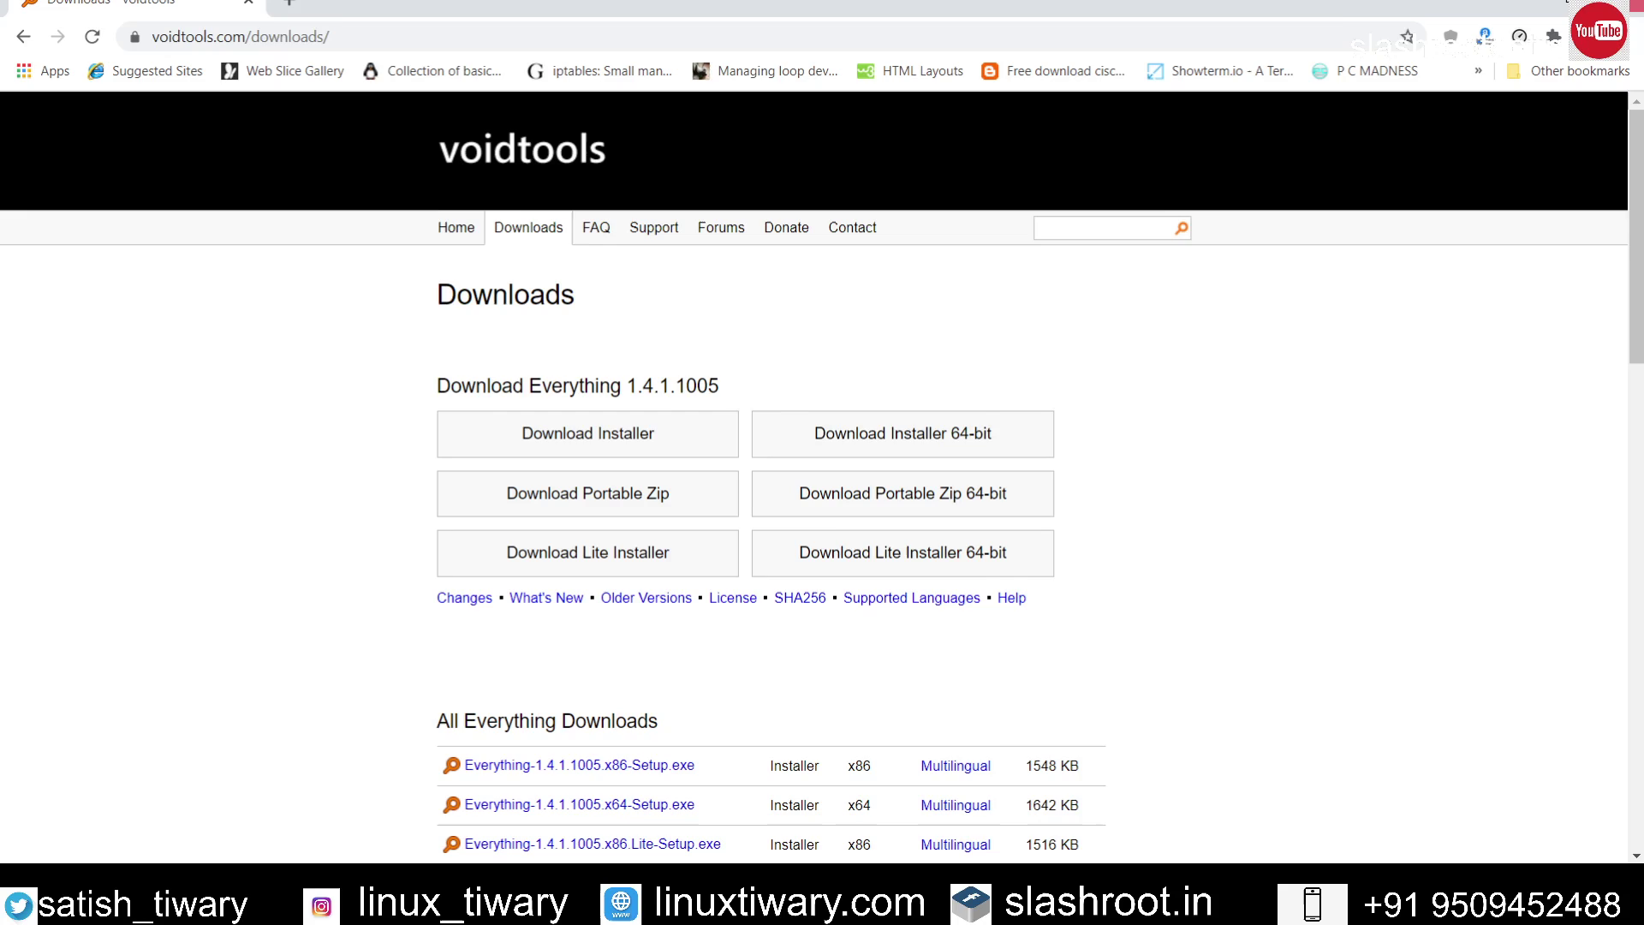
click(1621, 2)
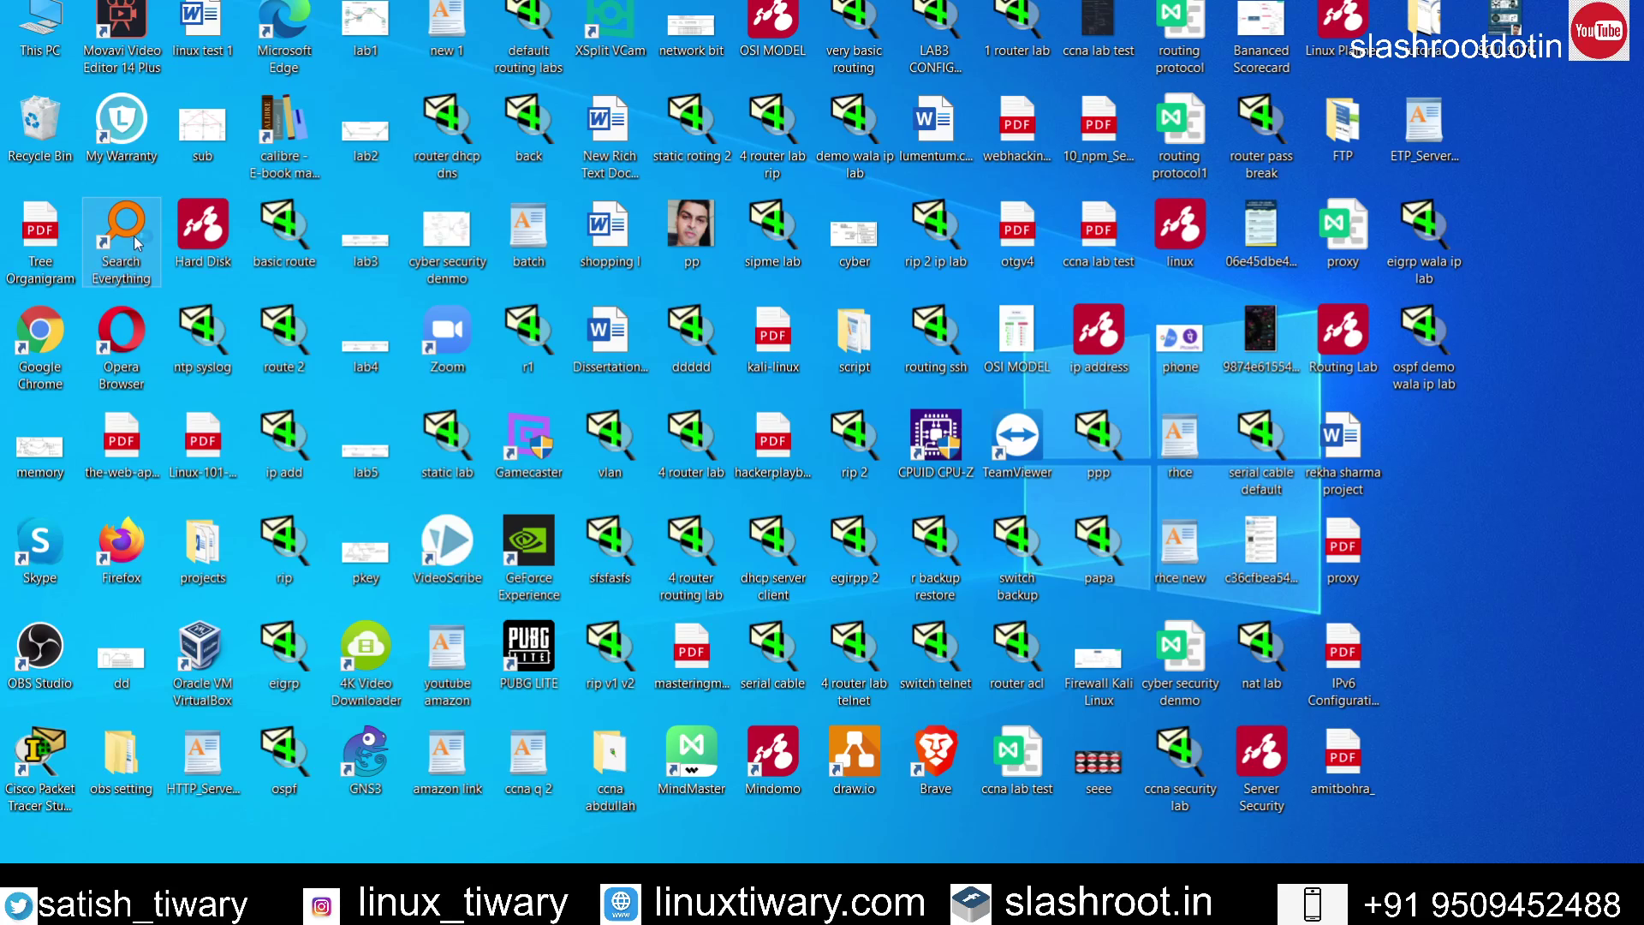
Step: Launch Everything from the desktop, maximise it, and dismiss the Windows Security notification
double_click(137, 244)
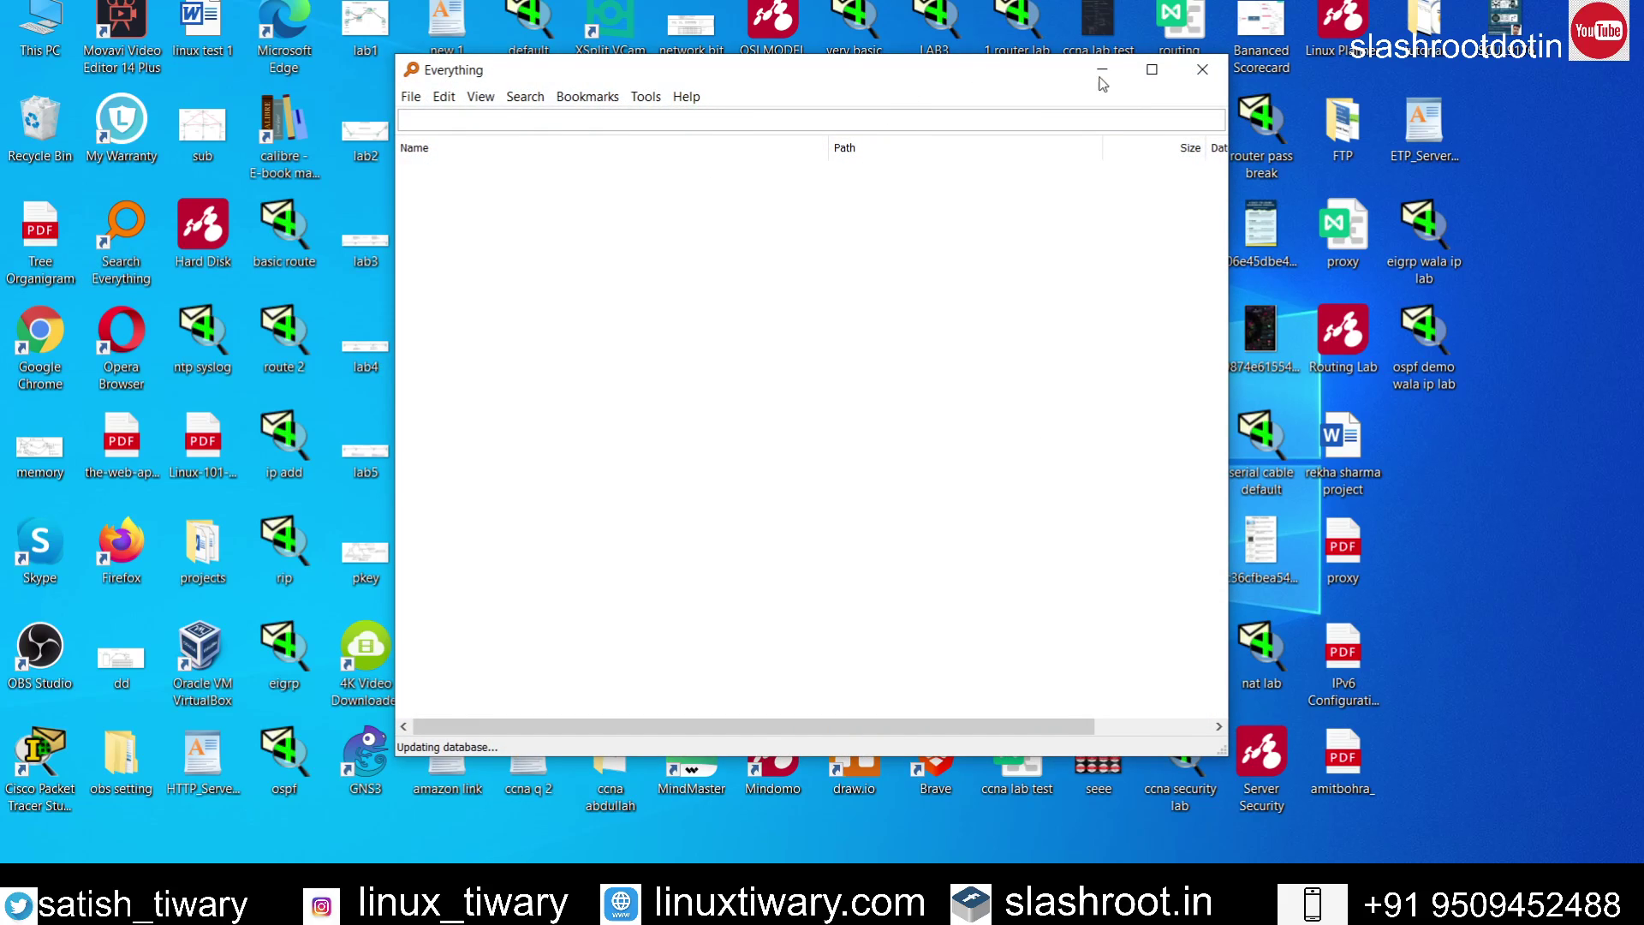
click(1152, 69)
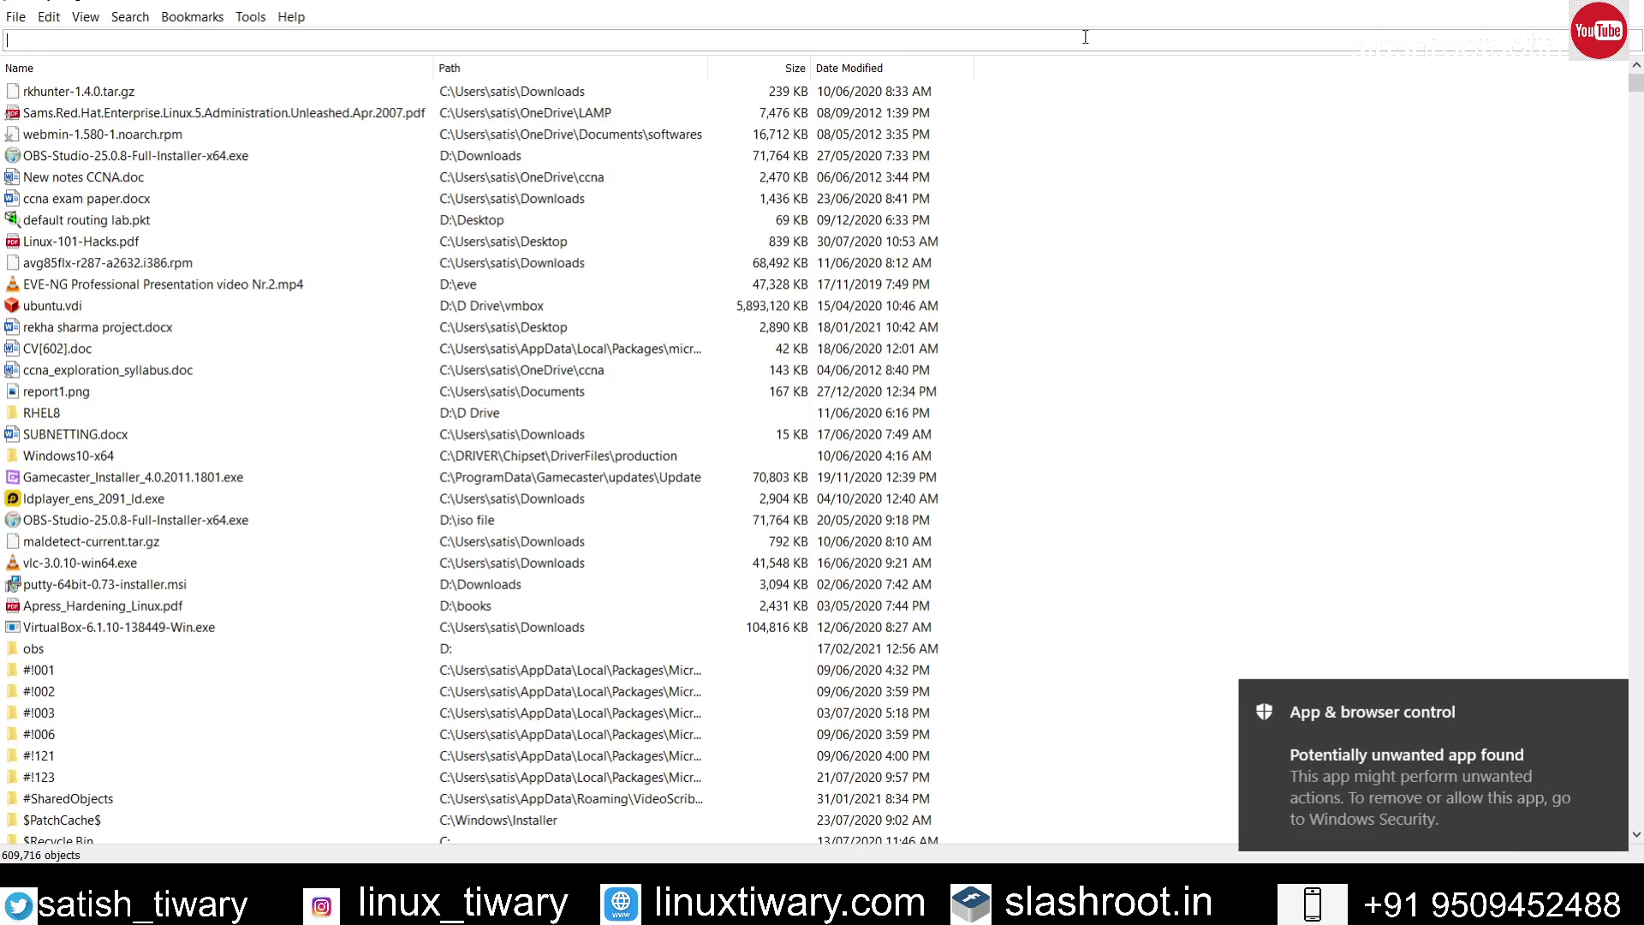
click(1598, 697)
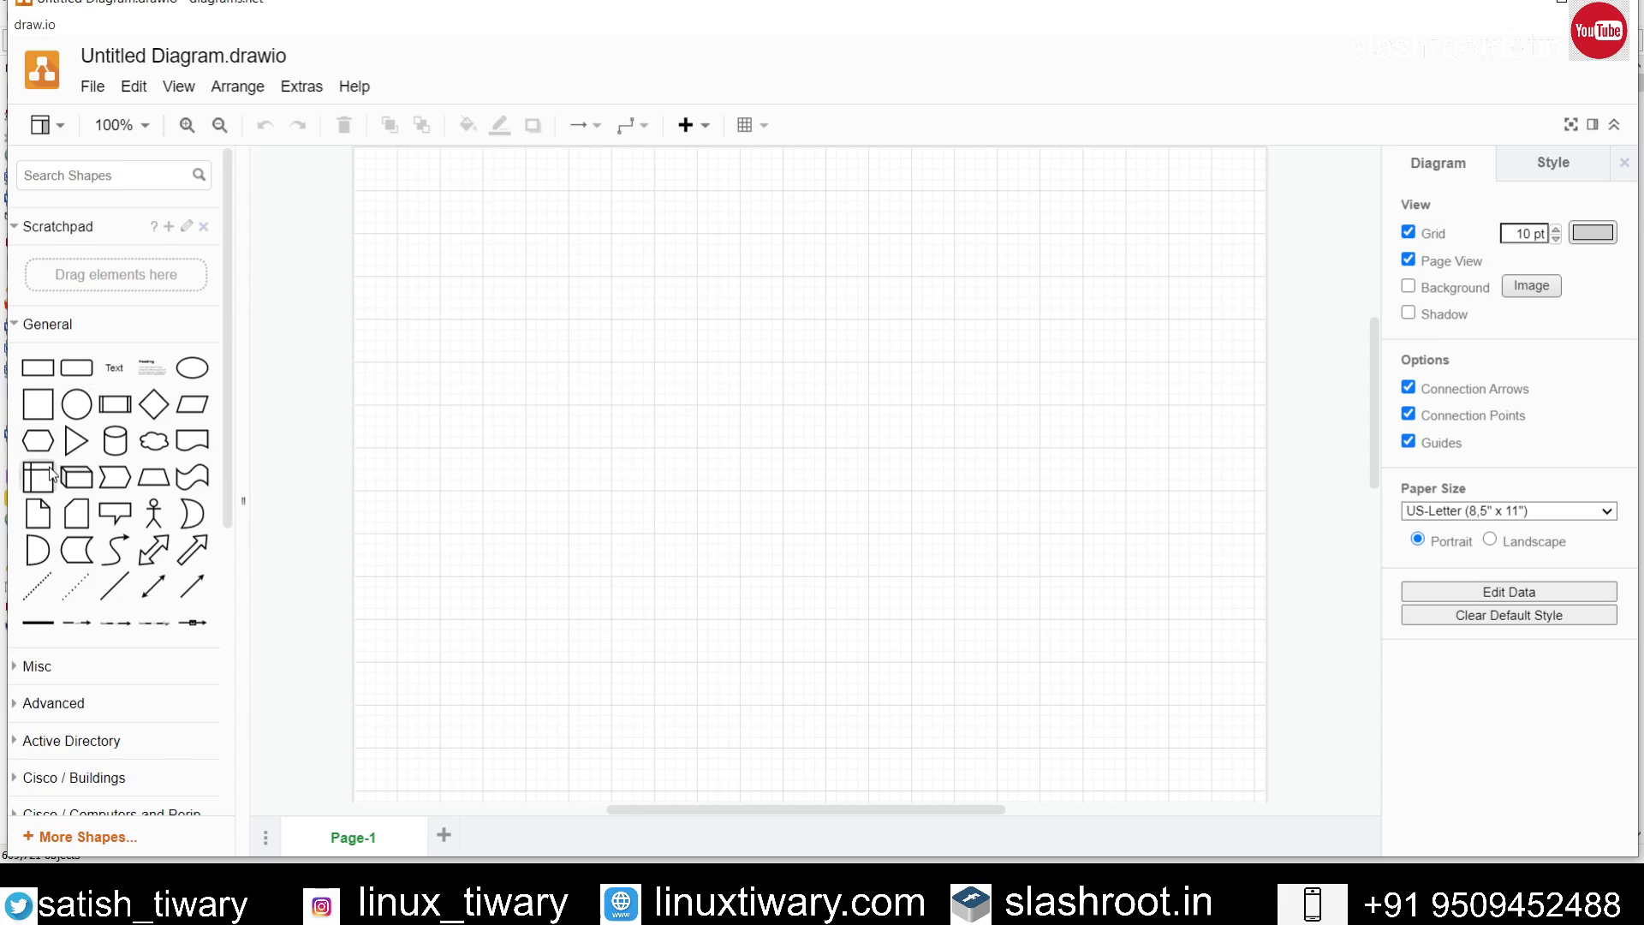
Step: Place an enlarged cylinder on the left with two squares stacked inside it
click(115, 440)
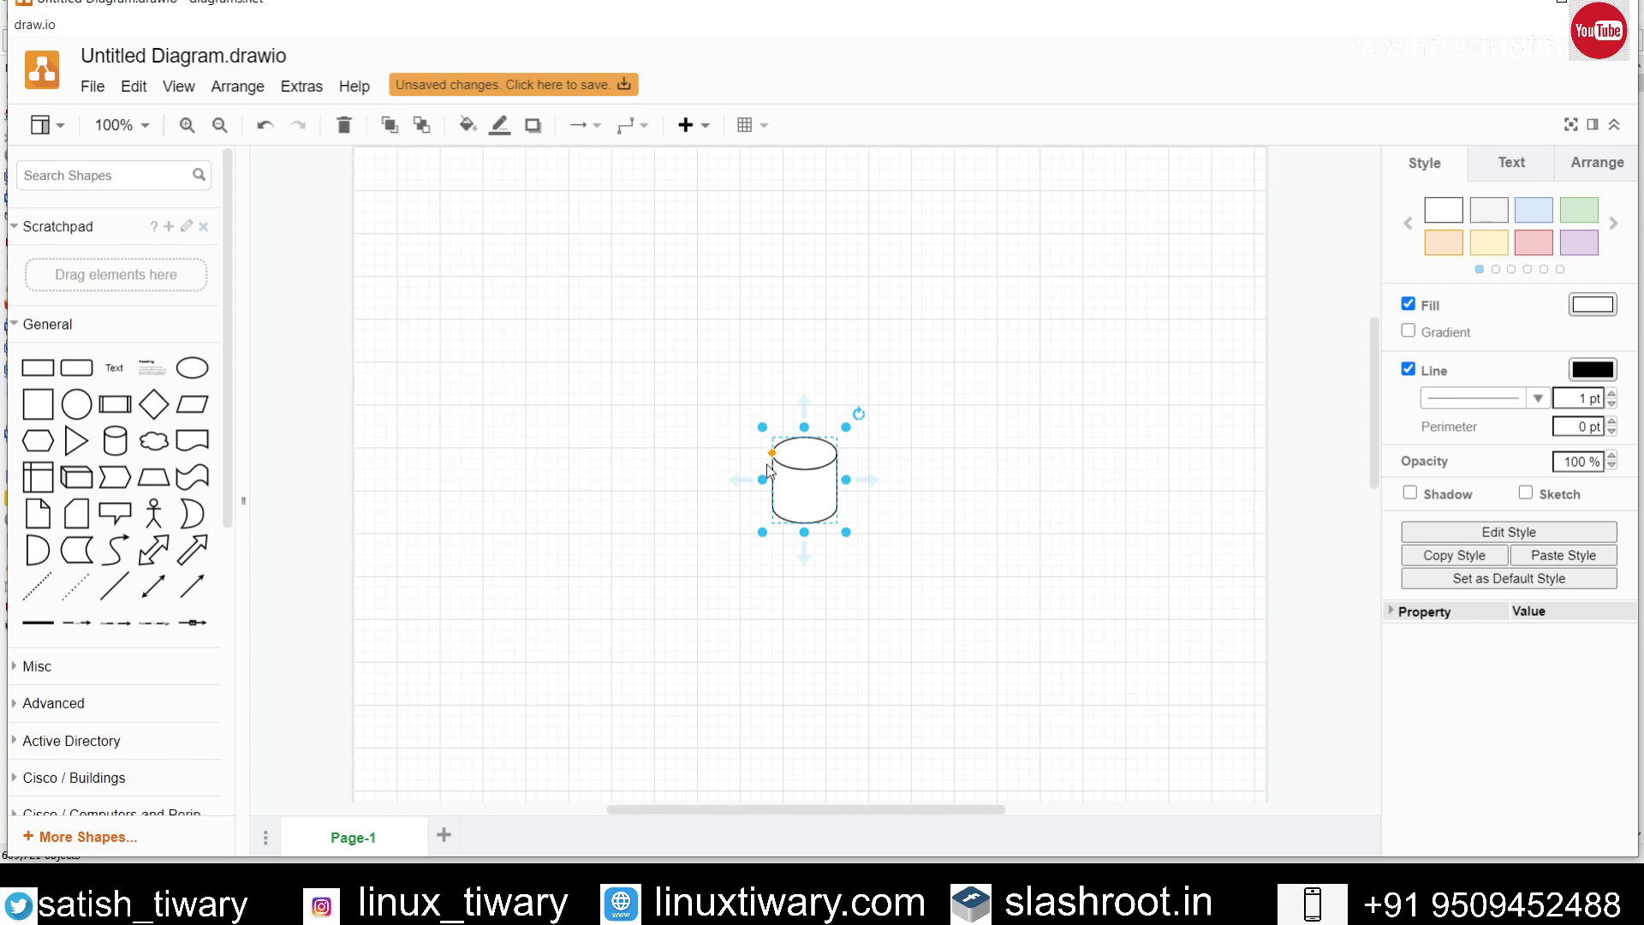
drag(761, 425, 589, 245)
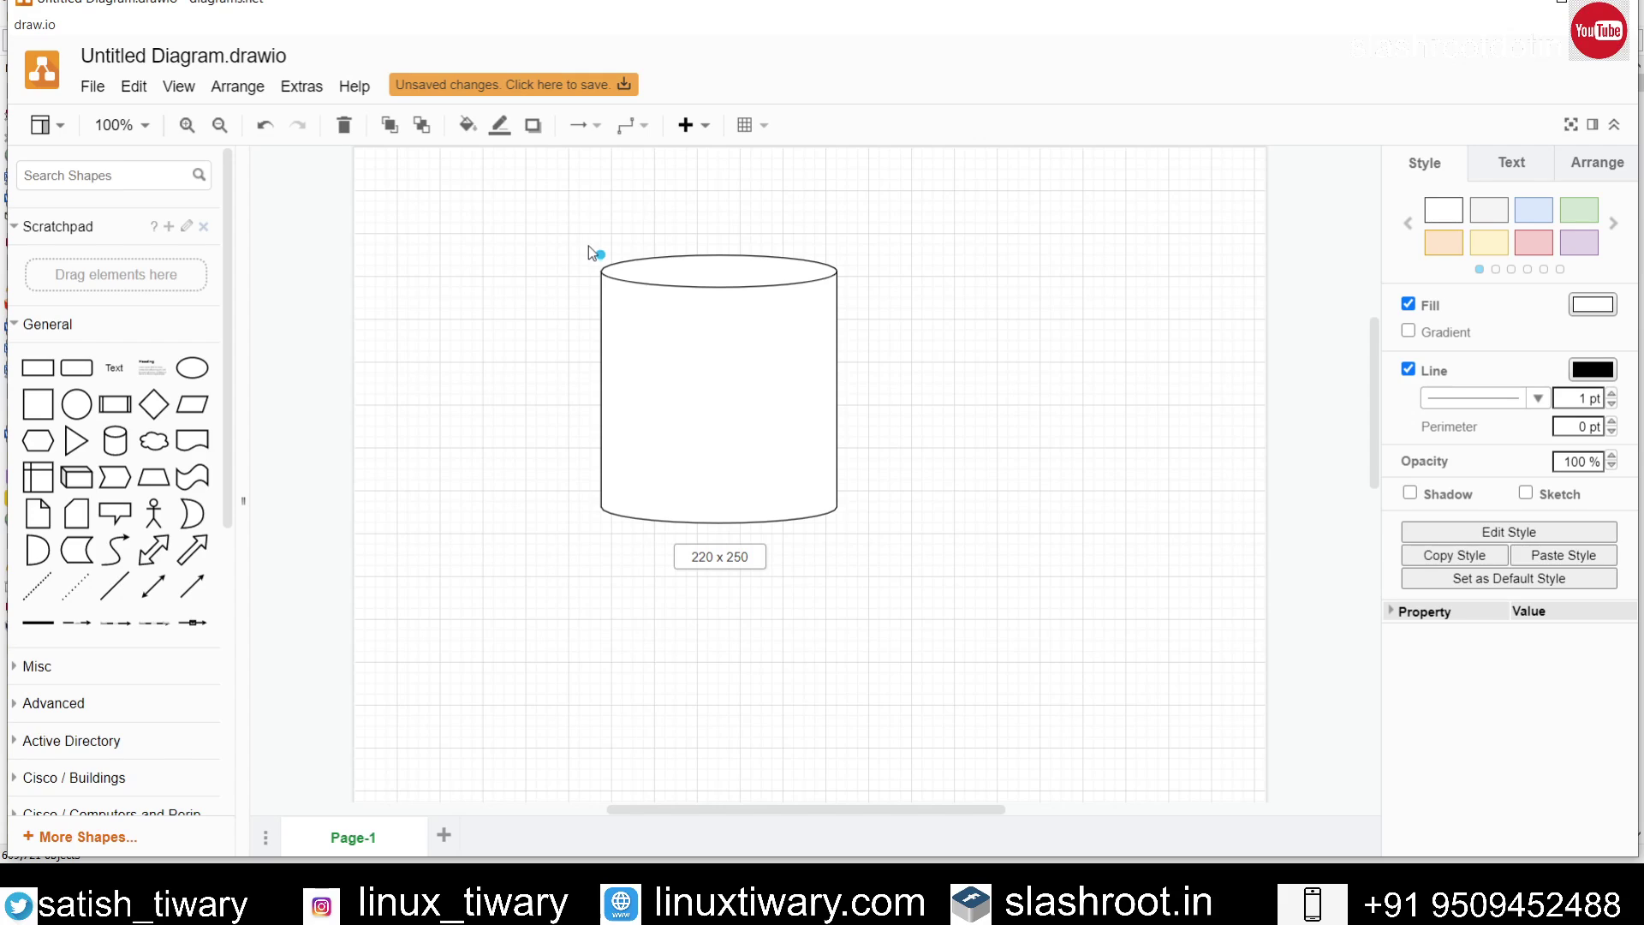
drag(701, 371, 515, 430)
click(780, 485)
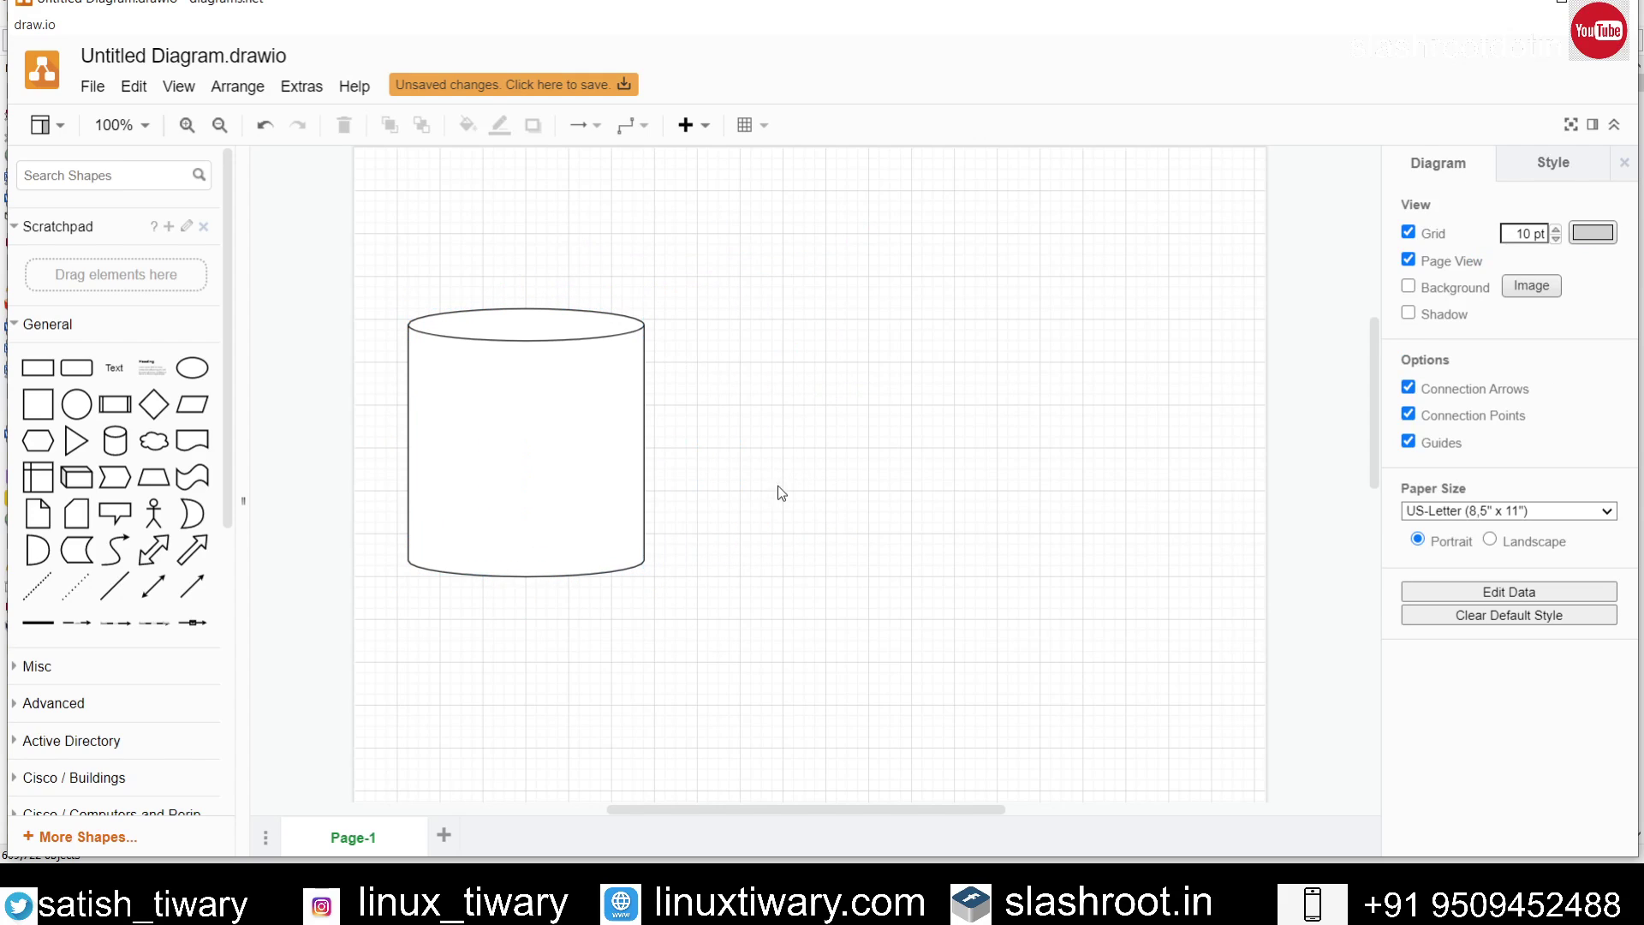
click(45, 406)
drag(765, 497, 500, 408)
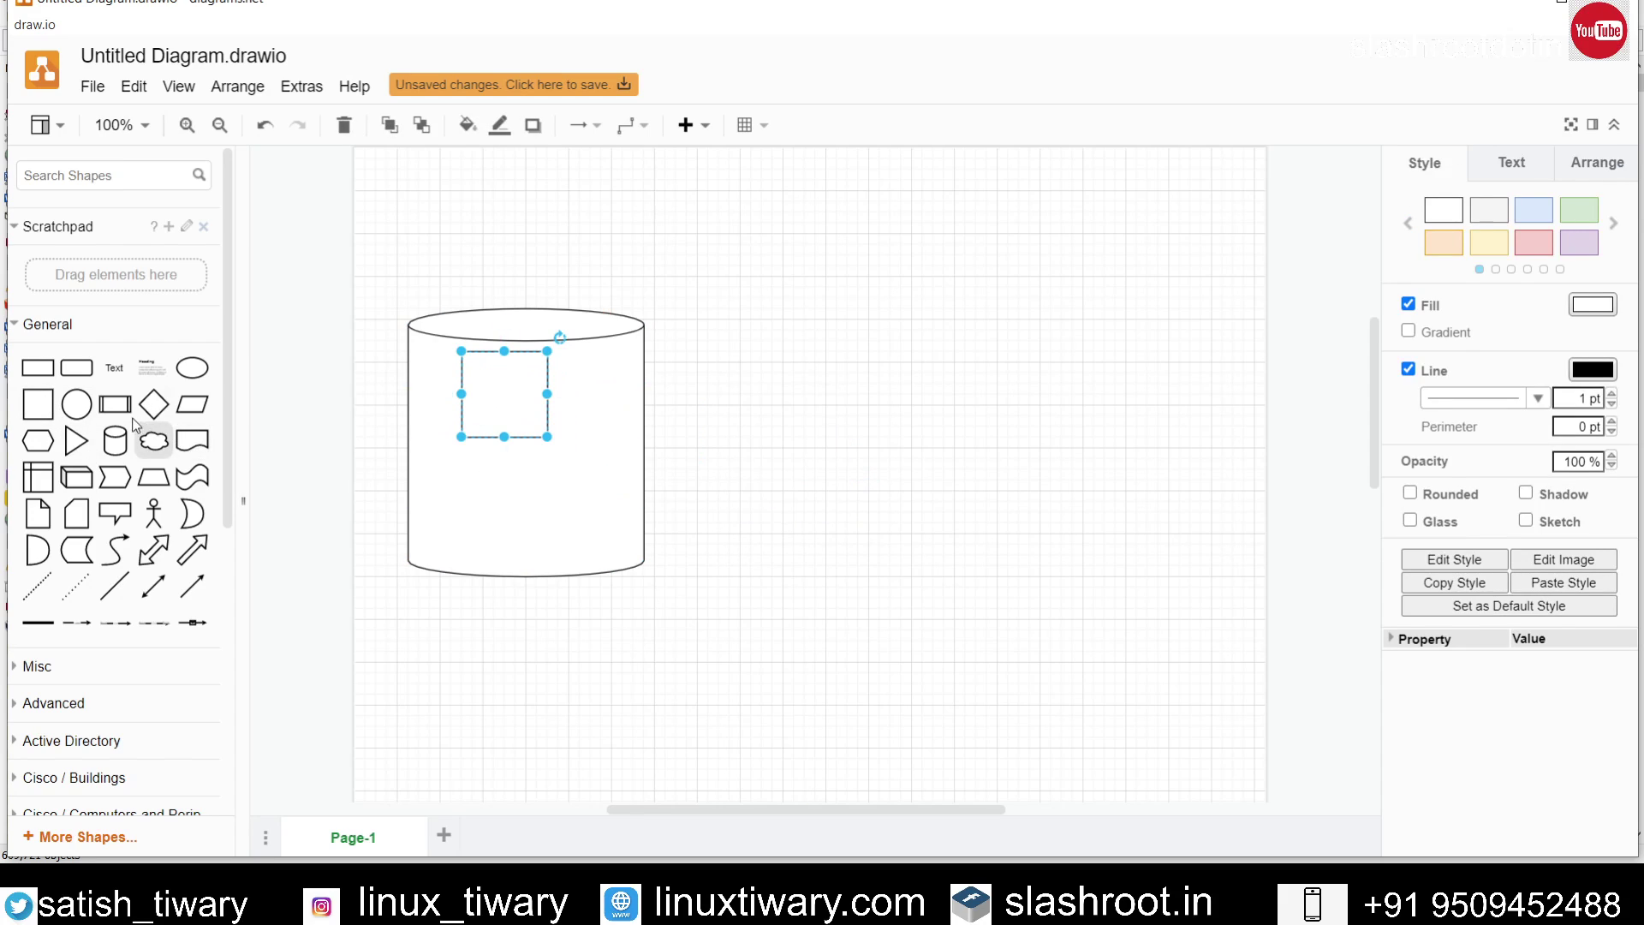
click(38, 403)
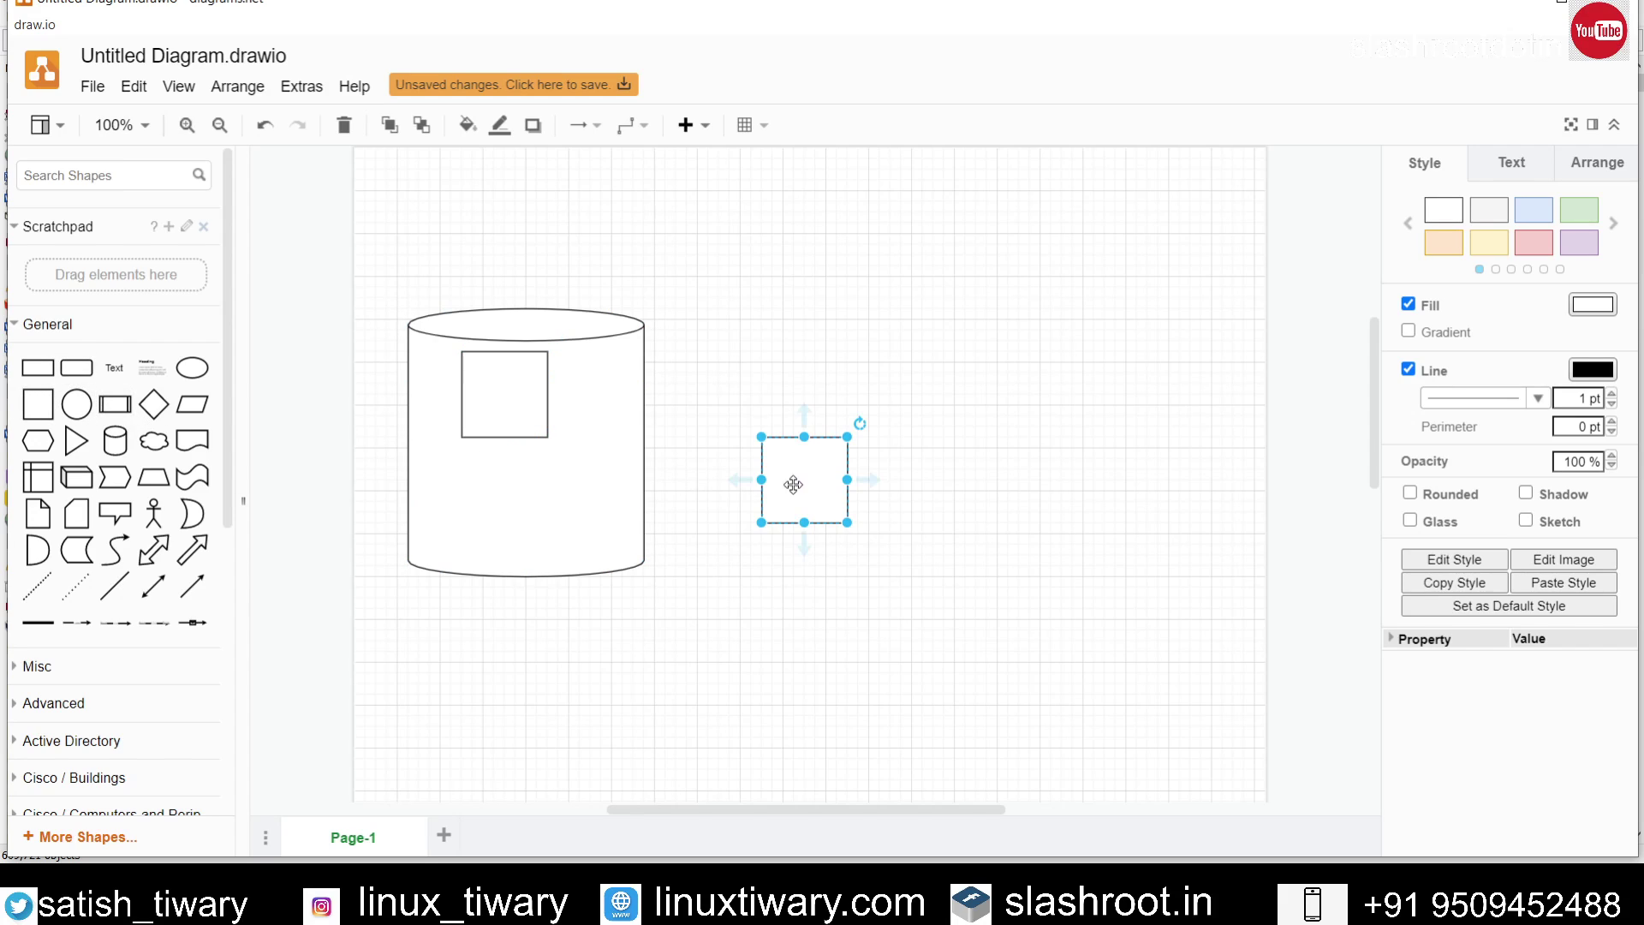
drag(796, 484, 496, 495)
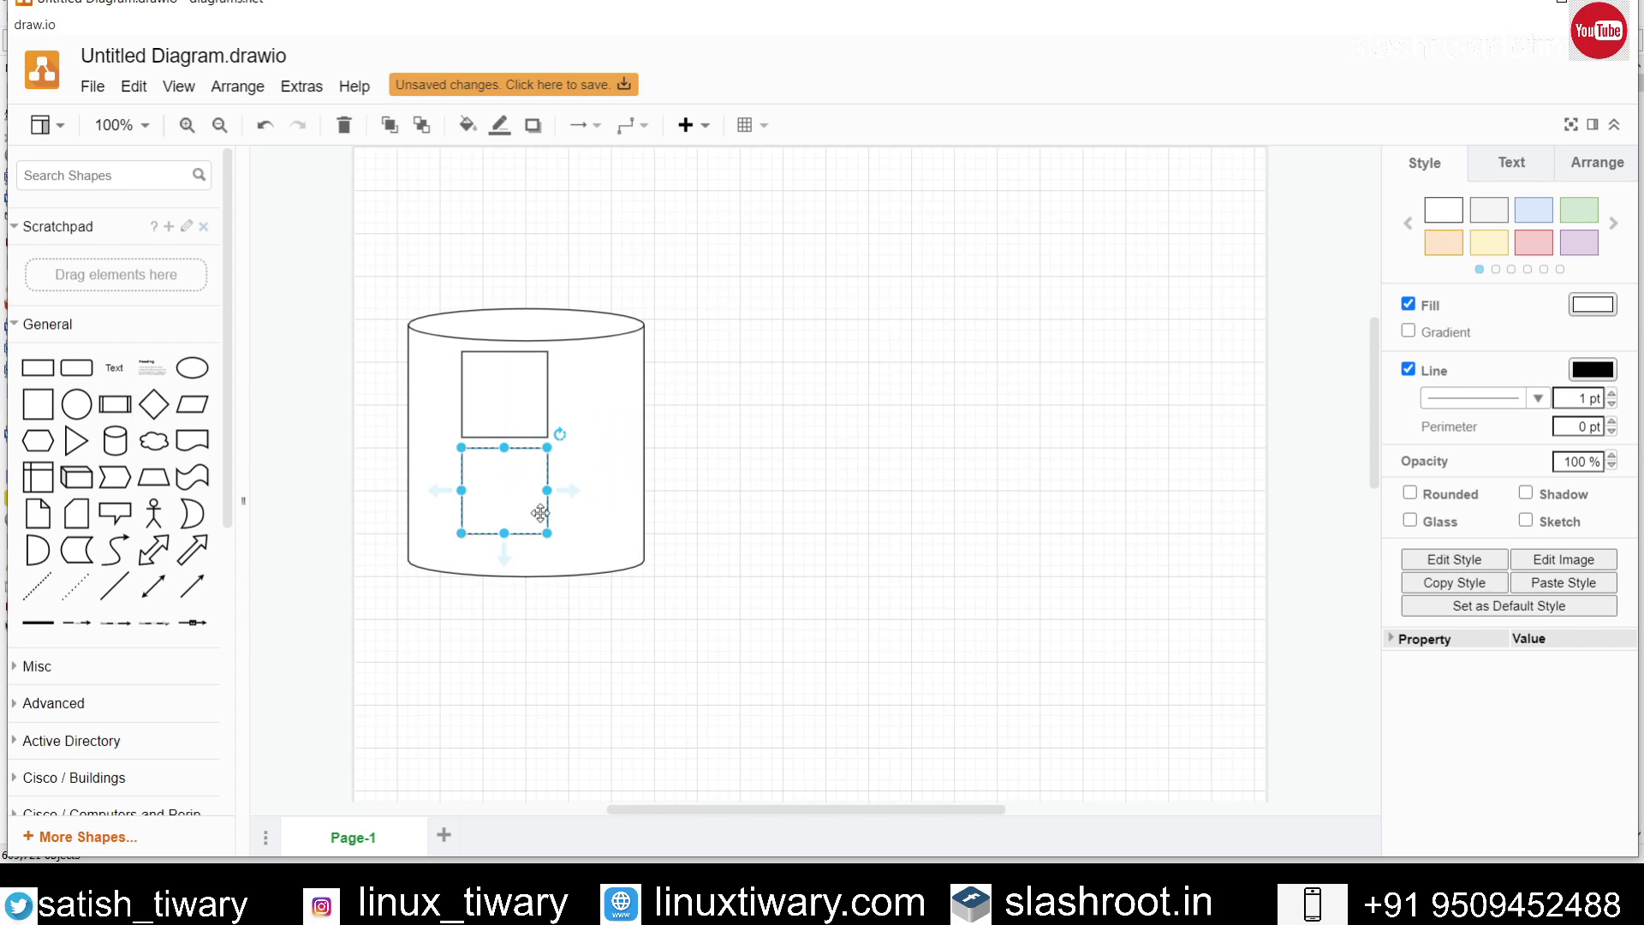
click(966, 503)
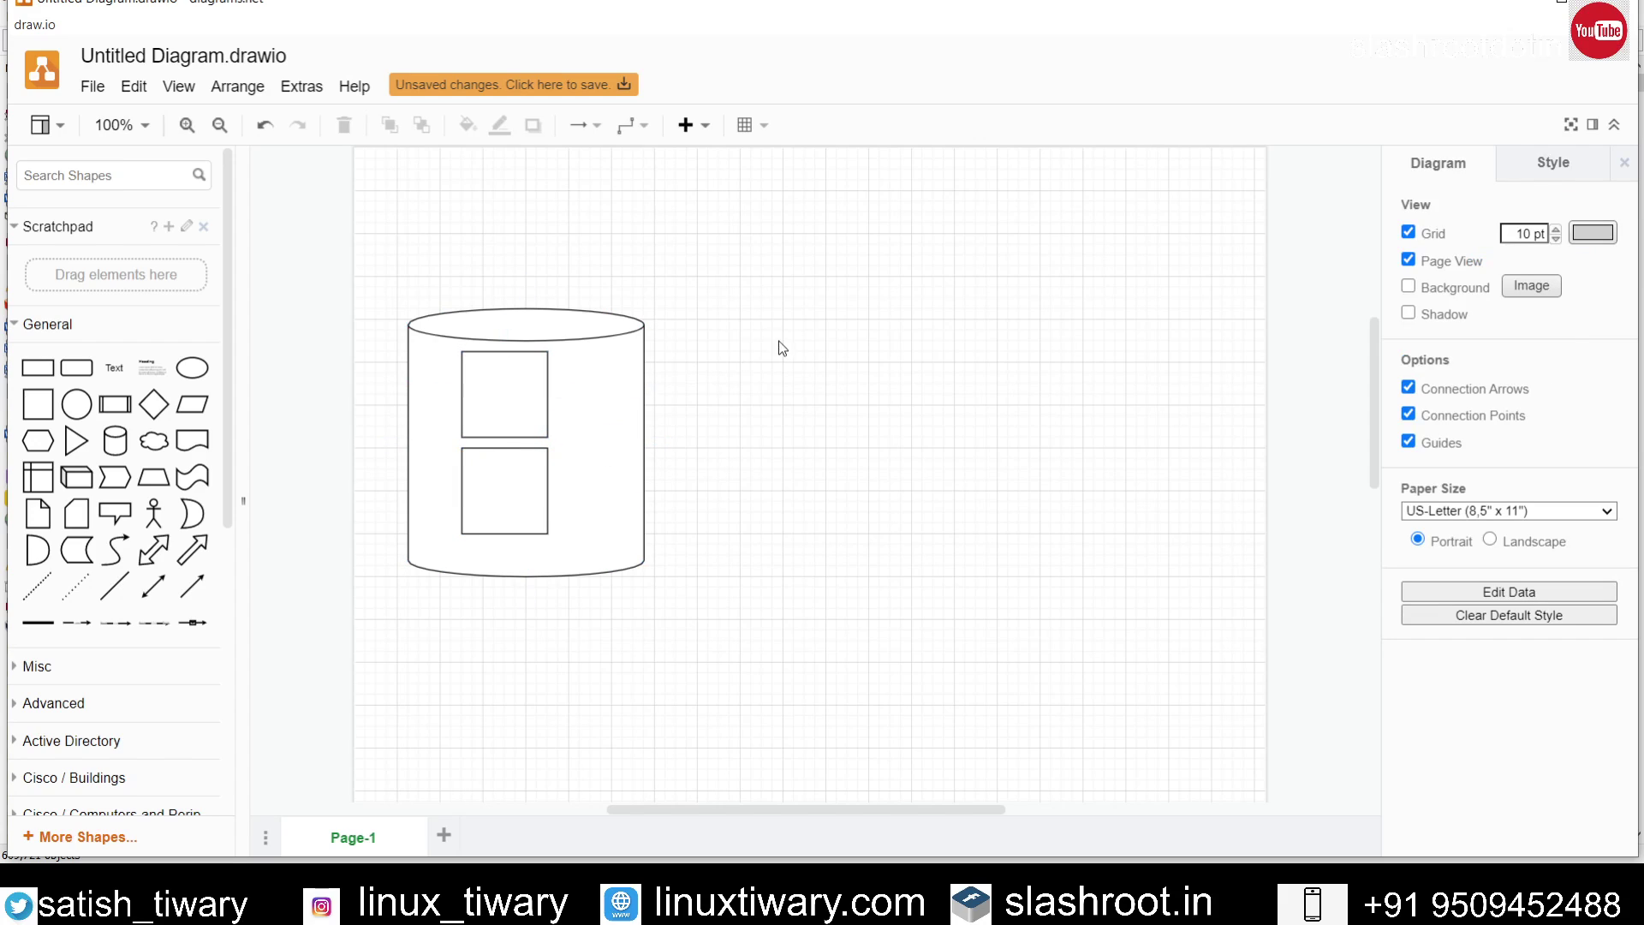
Step: Add a second cylinder to the right of the large one
click(114, 441)
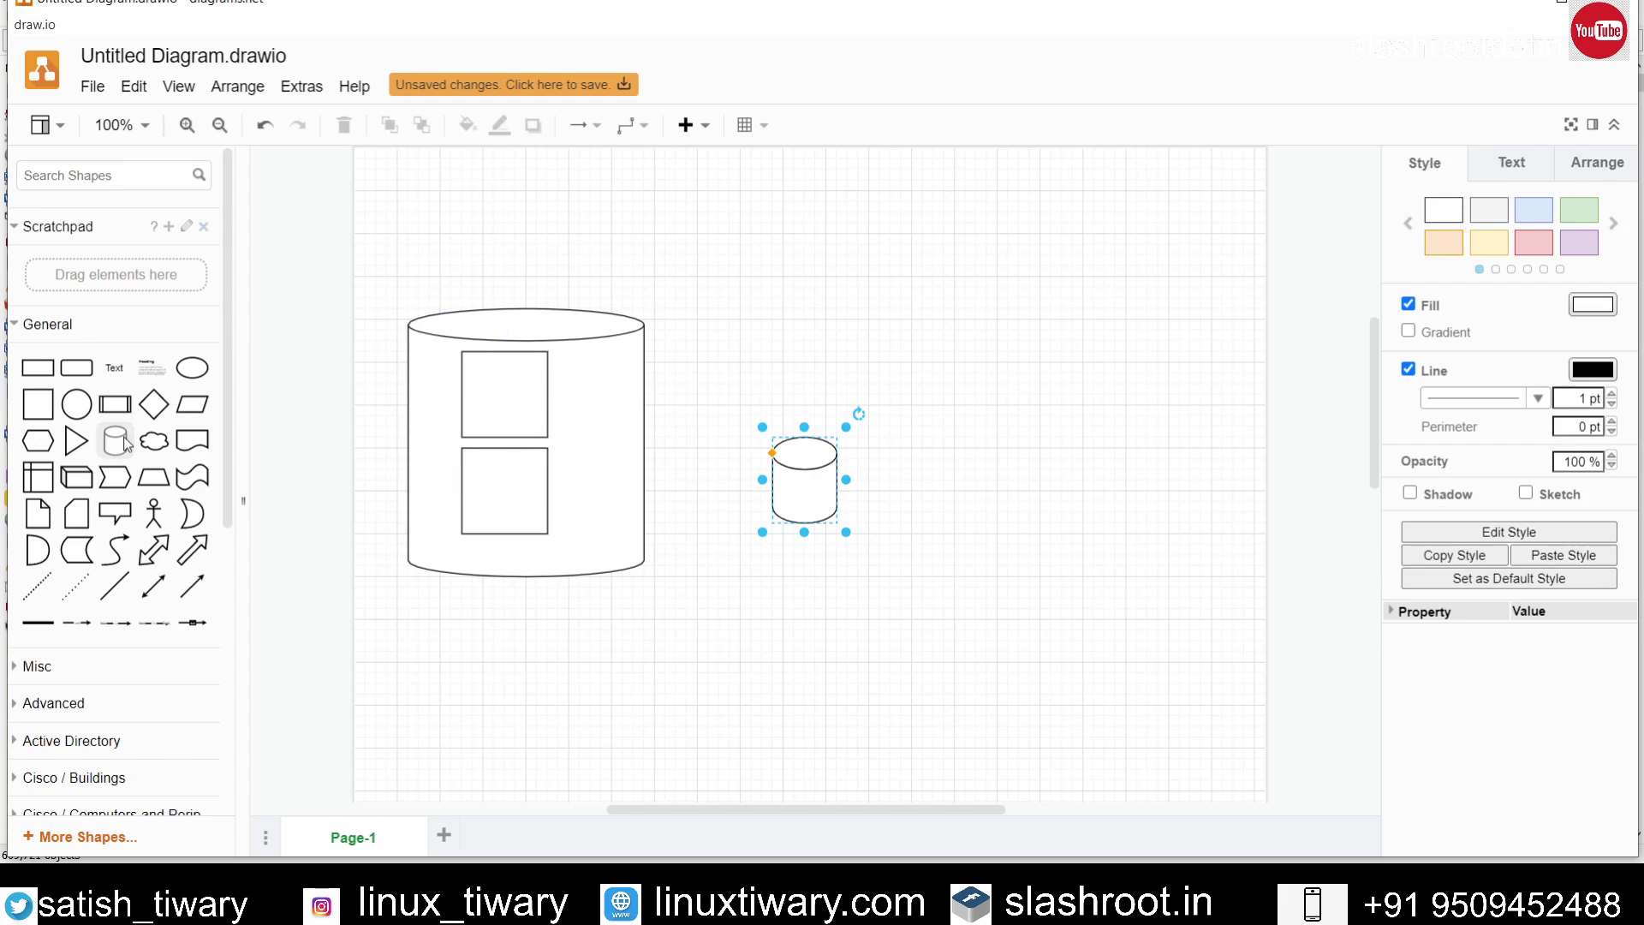
drag(800, 470, 1225, 514)
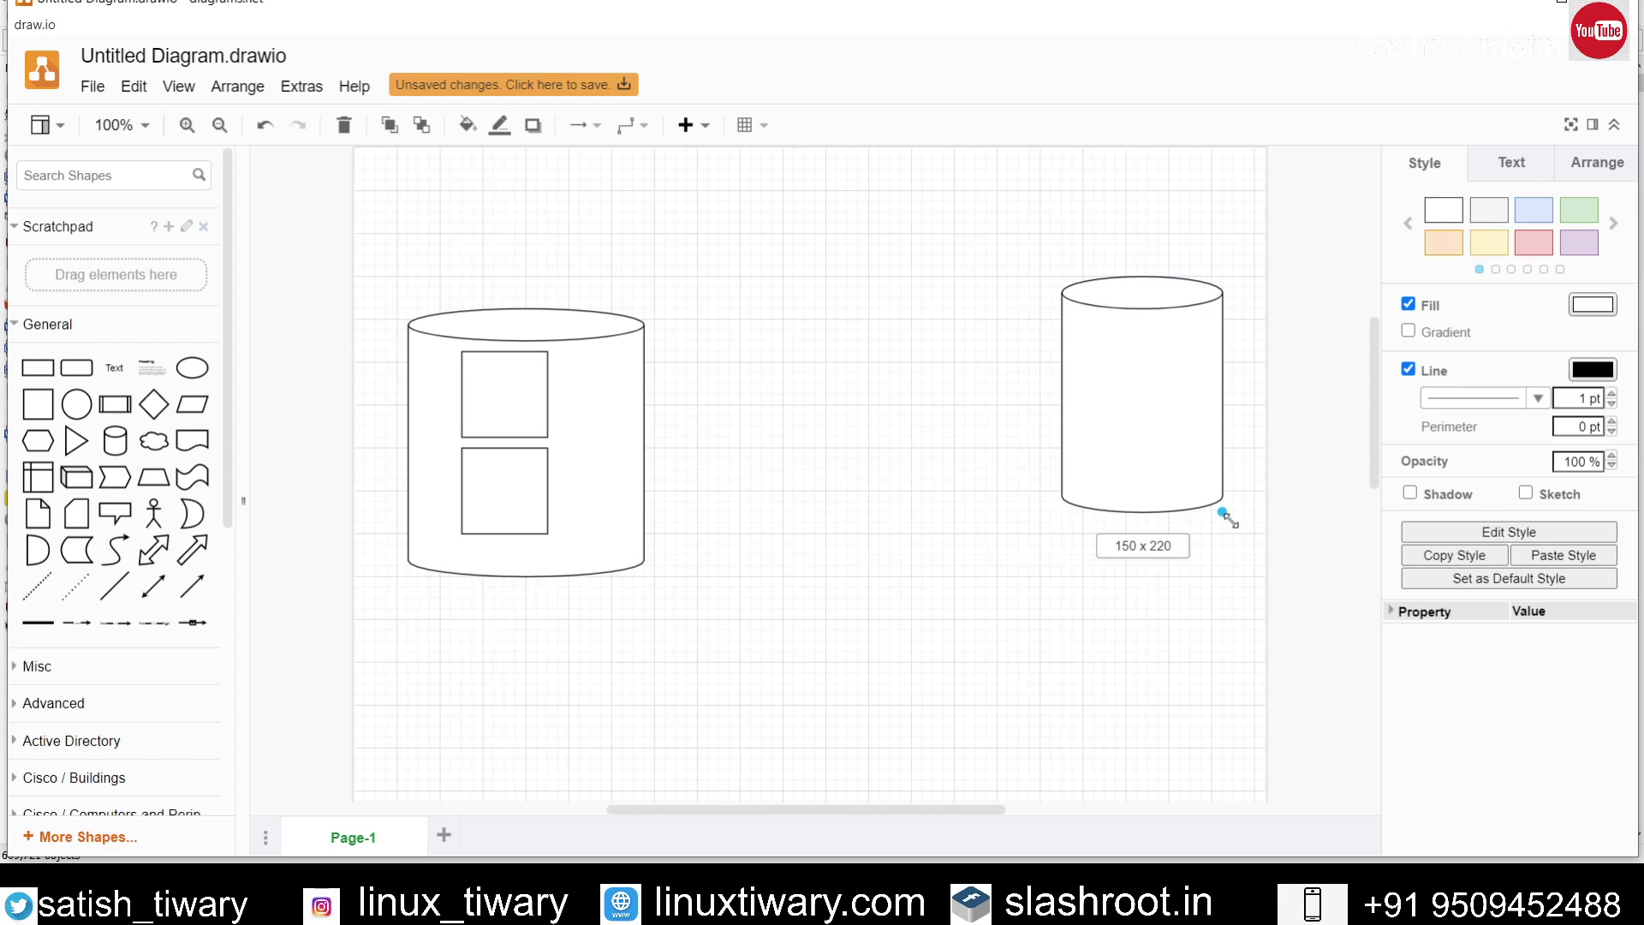
drag(1193, 407, 1147, 448)
click(925, 642)
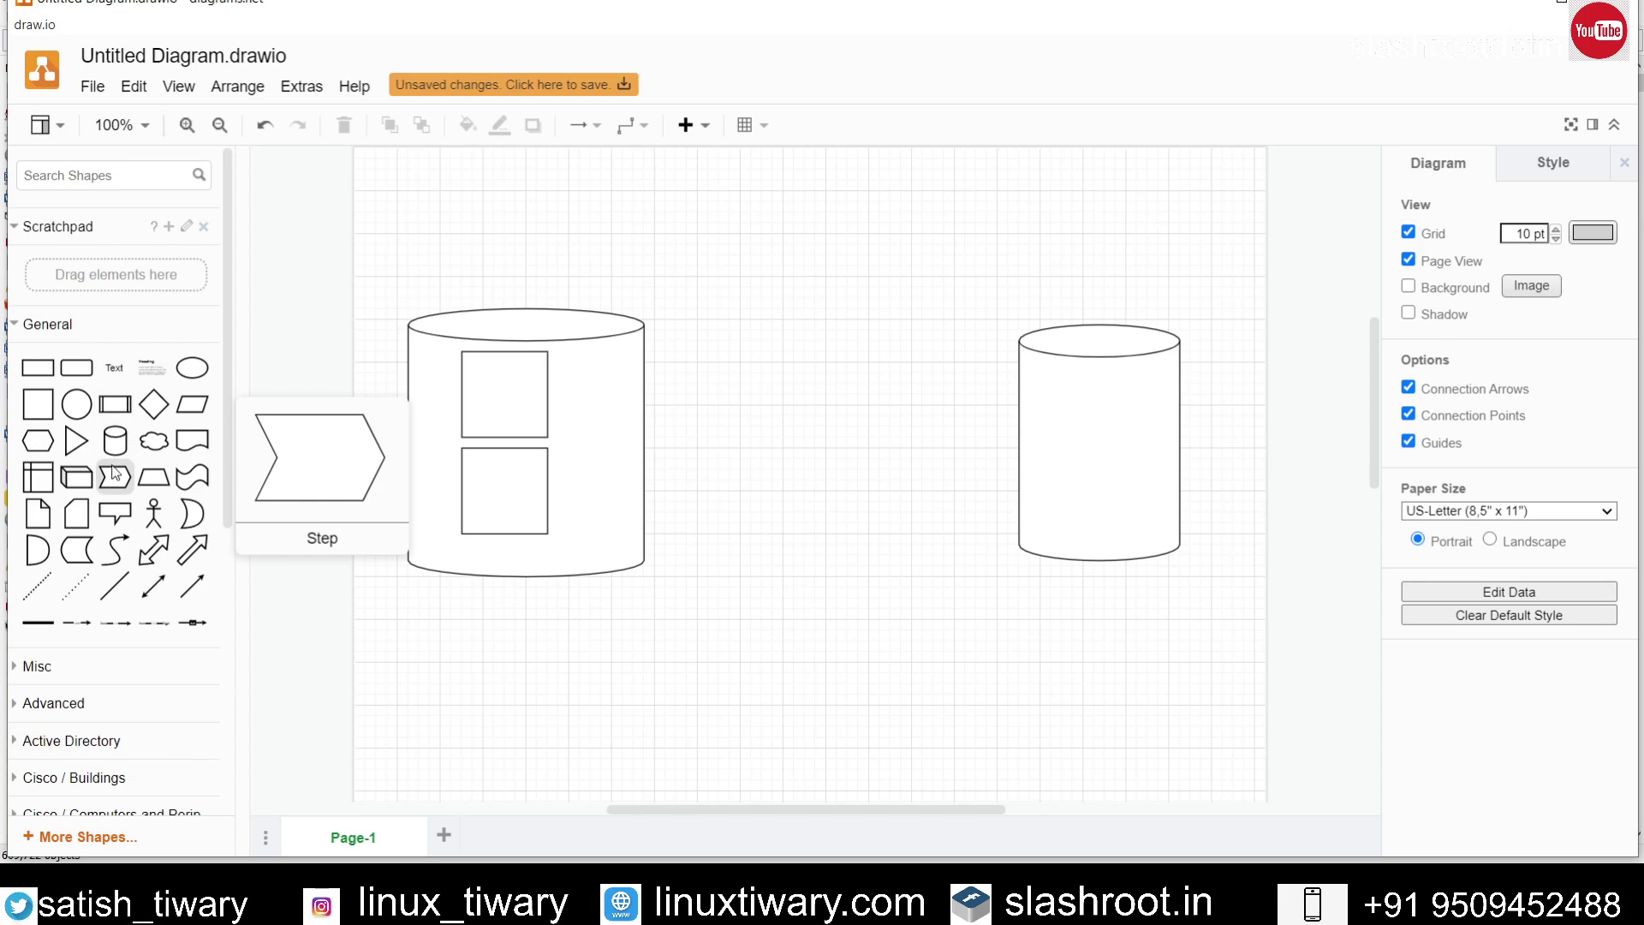
Step: Add a 3D cube shape at the top of the page
click(86, 478)
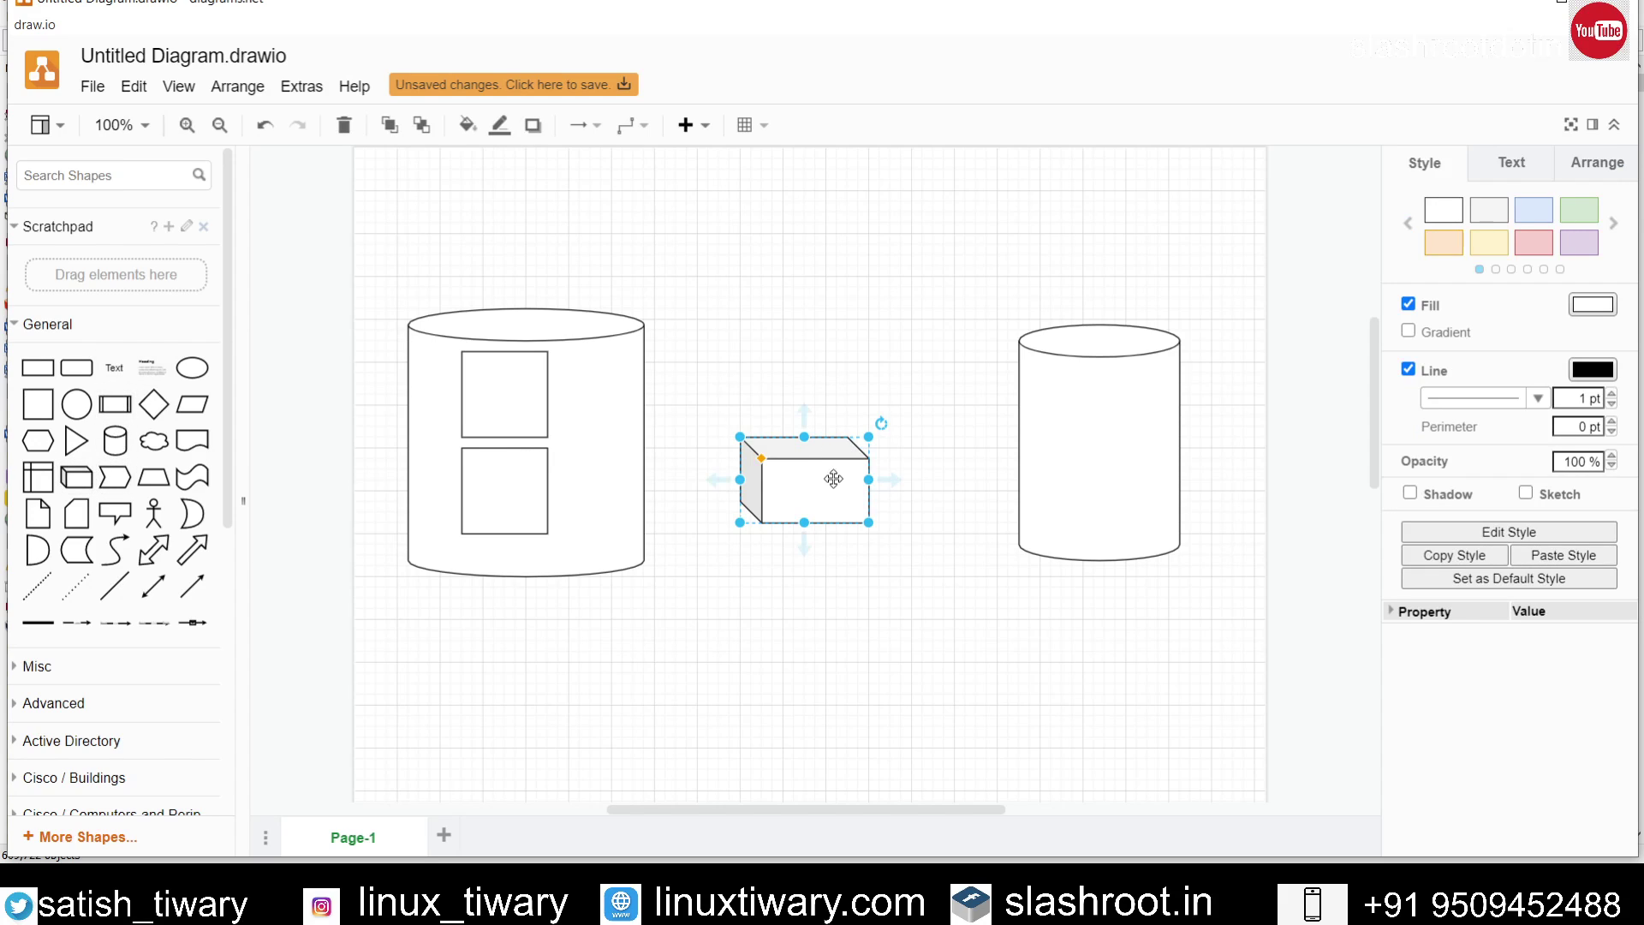
drag(831, 481, 873, 215)
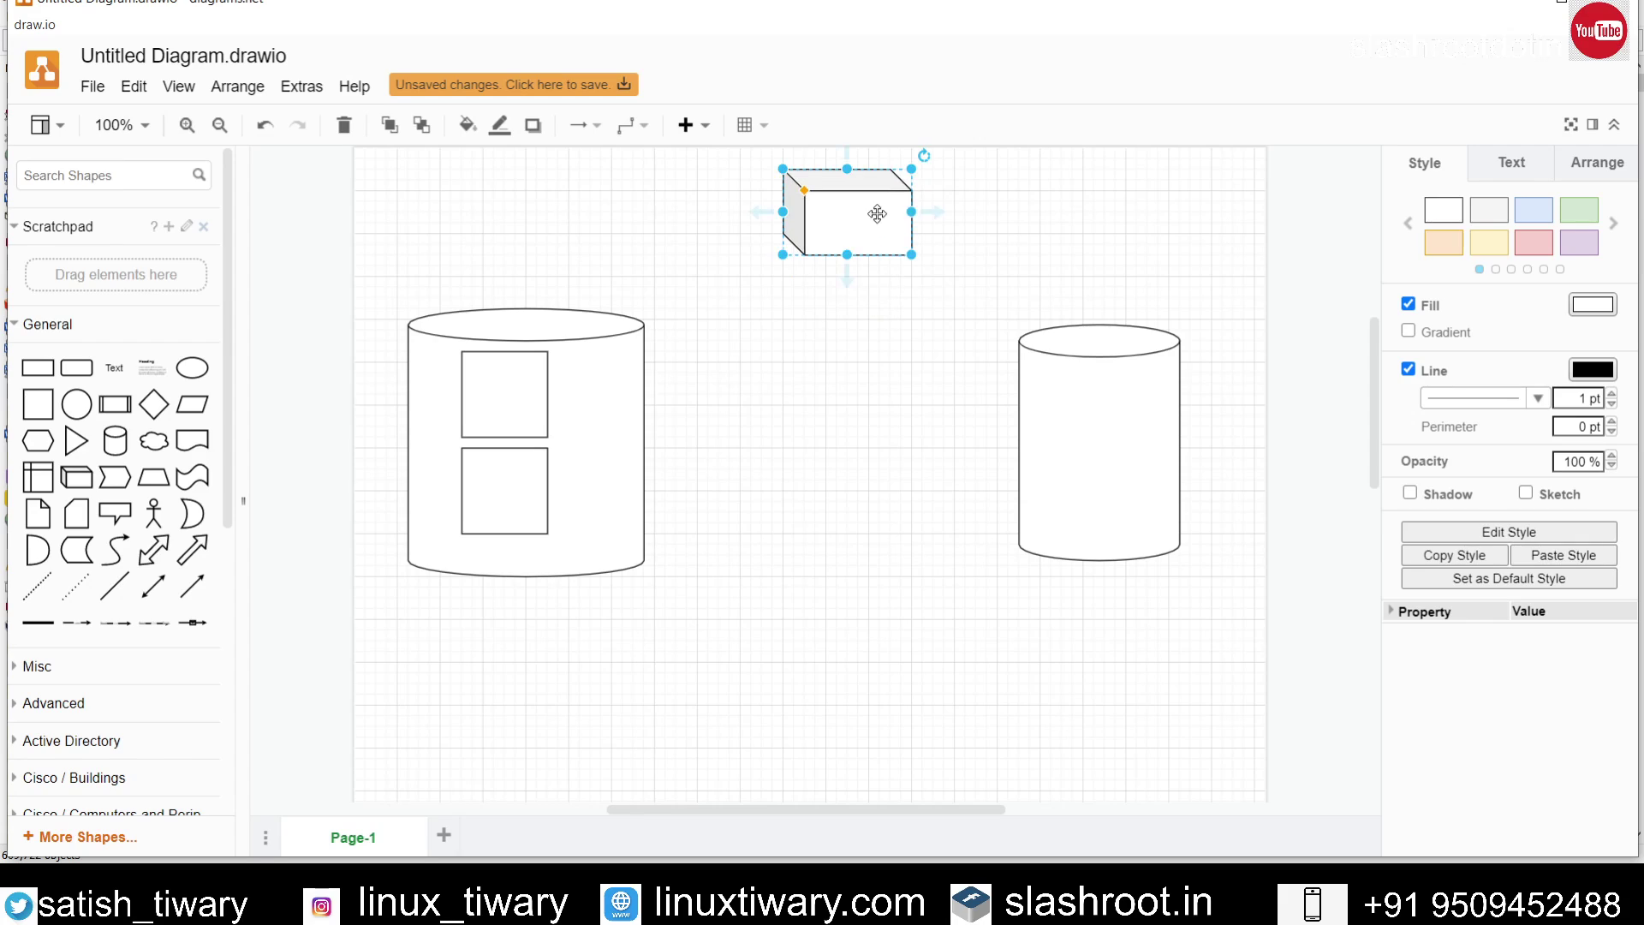
click(967, 254)
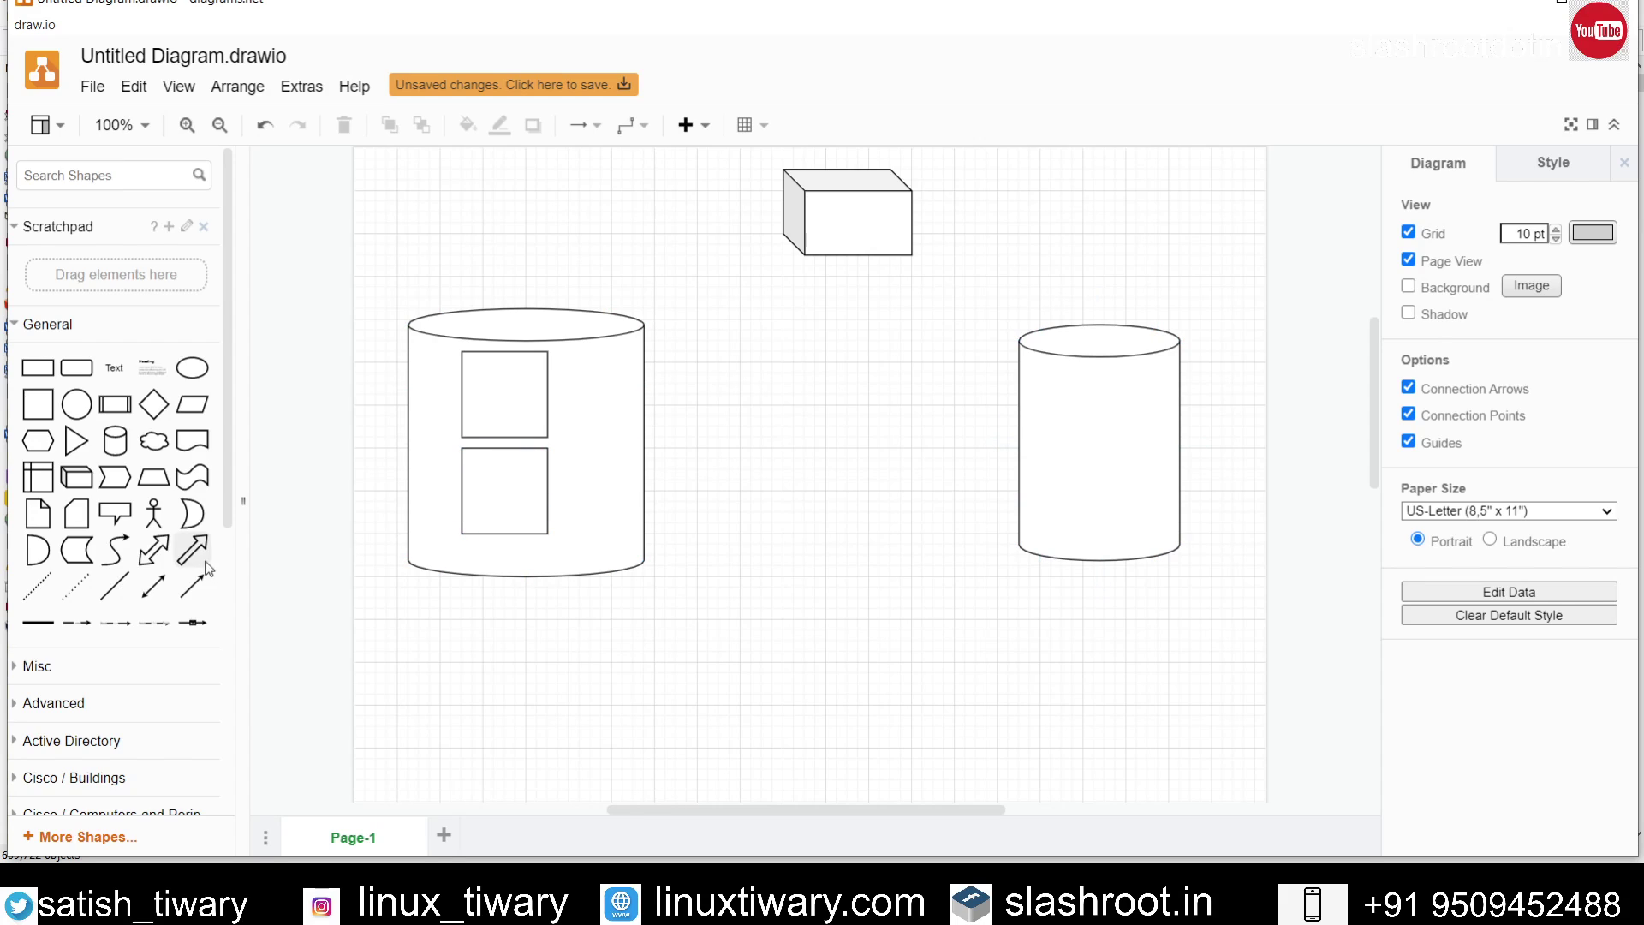
Step: Join the large left cylinder and the right cylinder with a double-headed arrow
click(170, 549)
drag(781, 499, 615, 445)
drag(839, 452, 976, 462)
click(908, 546)
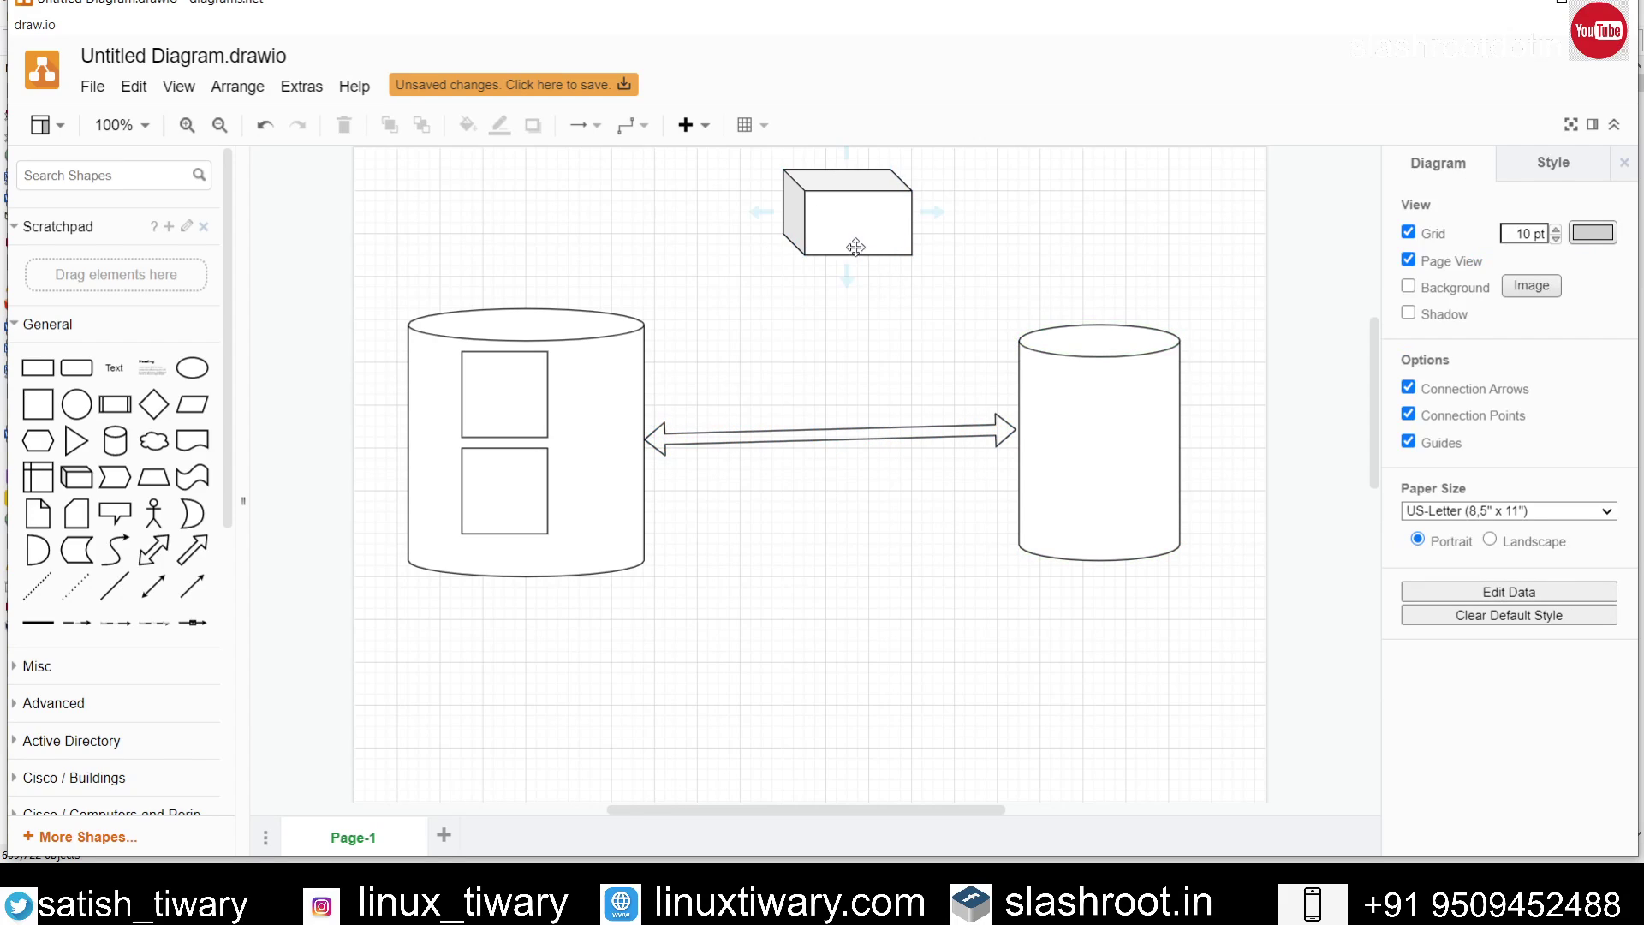
Step: Attach a connected cloud to the right of the cube and a cylinder below it
mouse_move(870, 228)
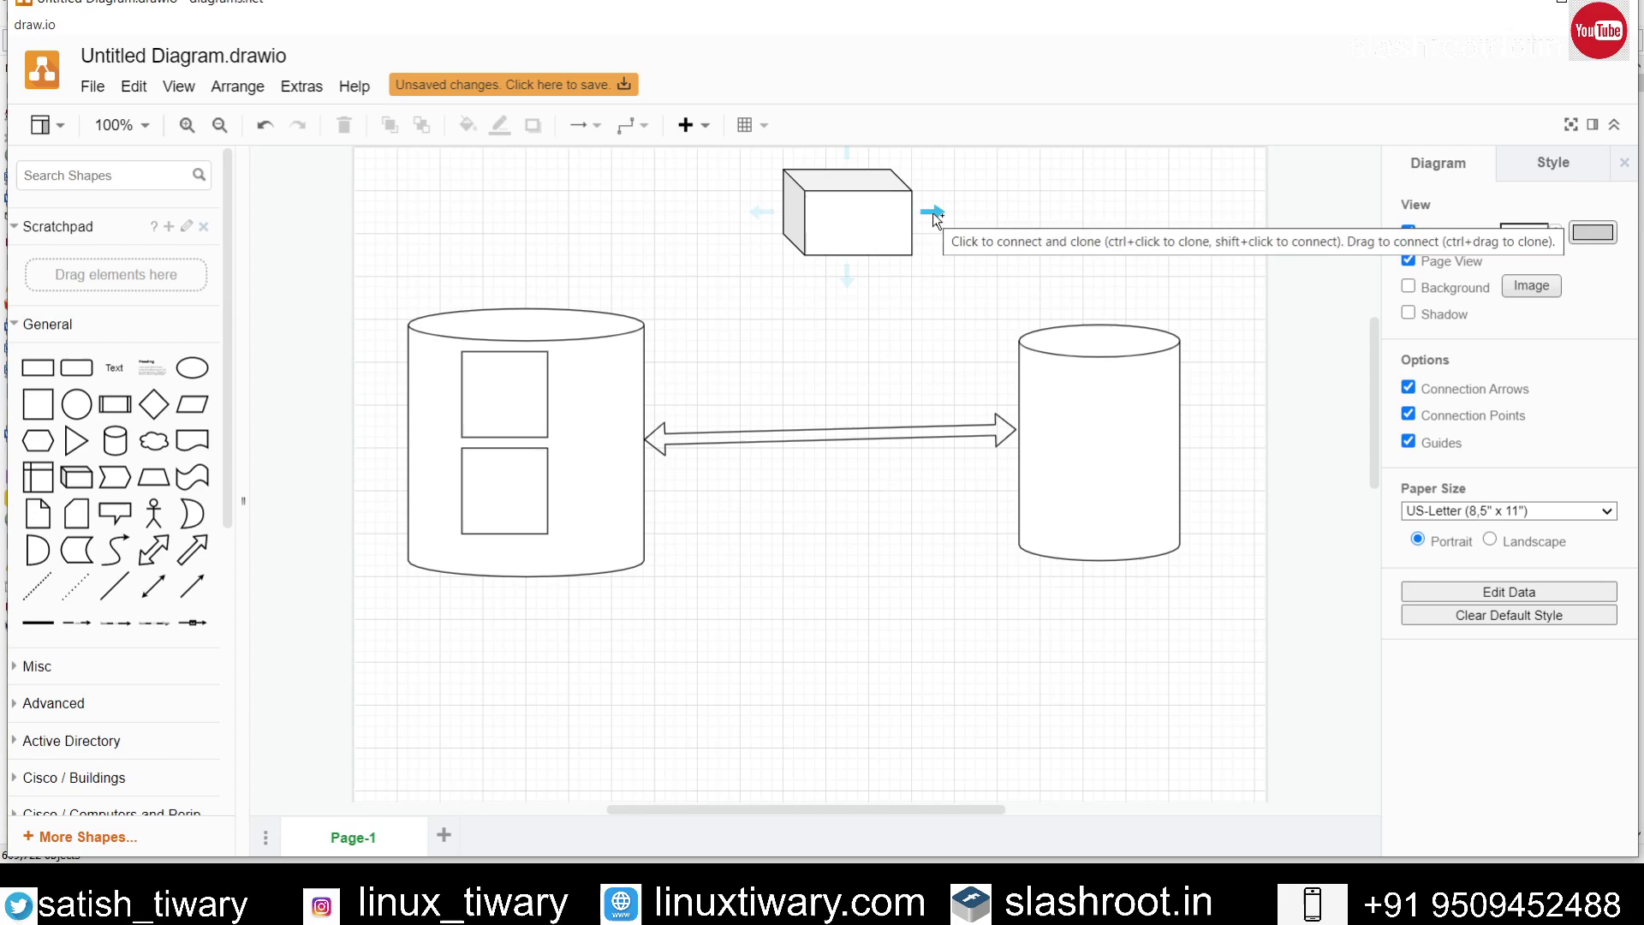
mouse_move(936, 219)
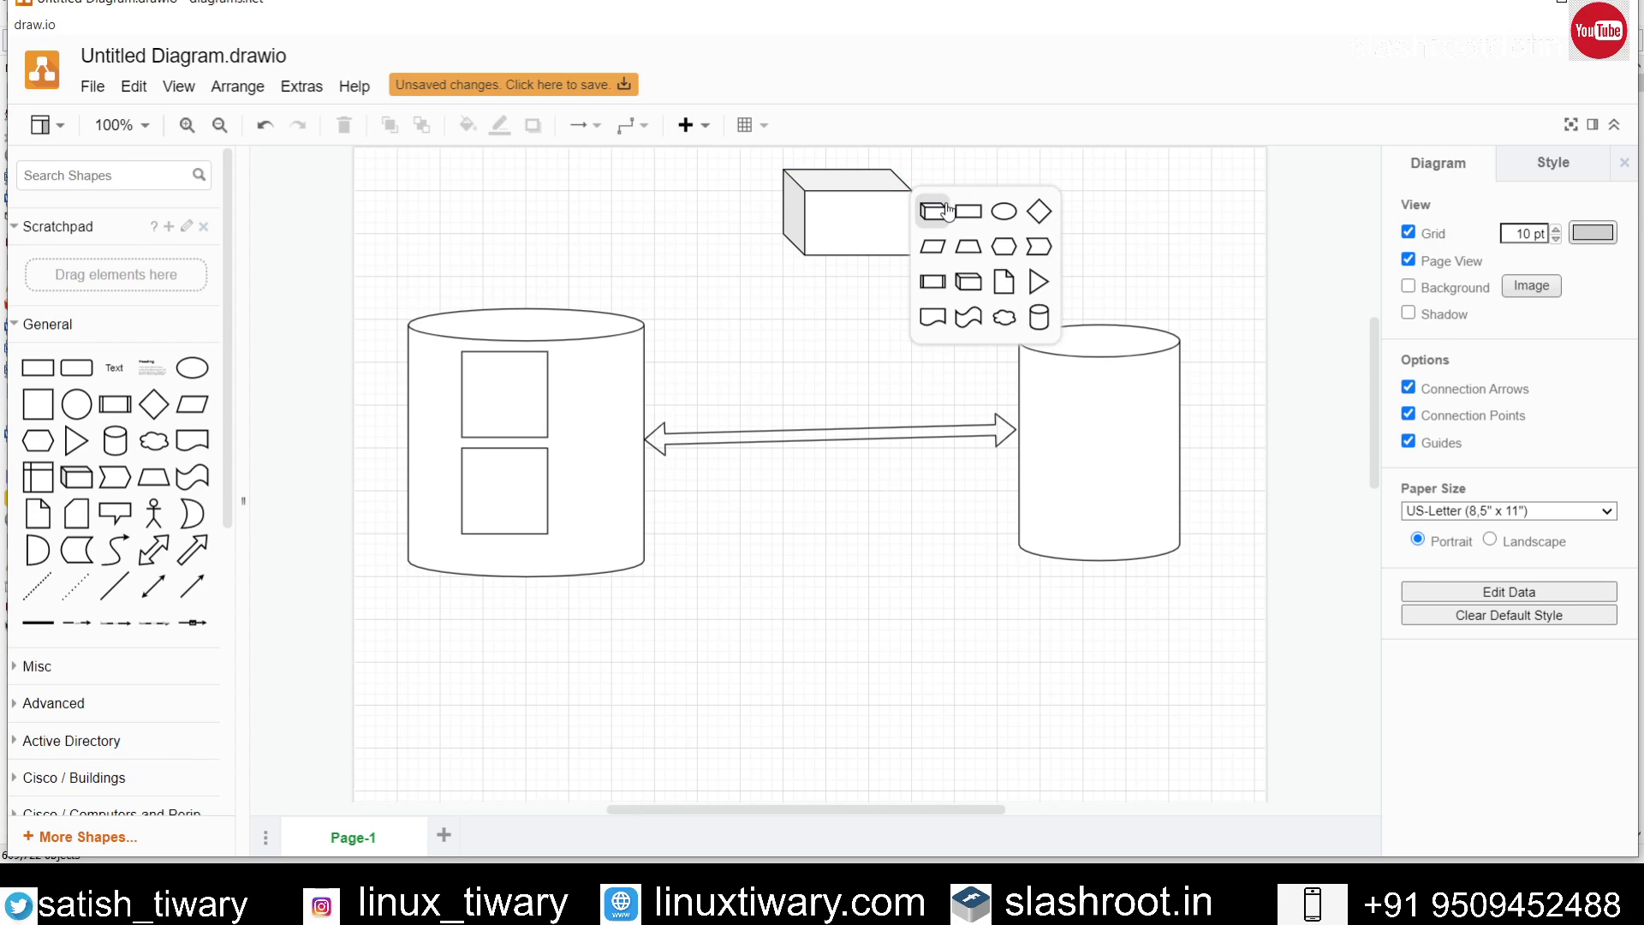
click(1003, 324)
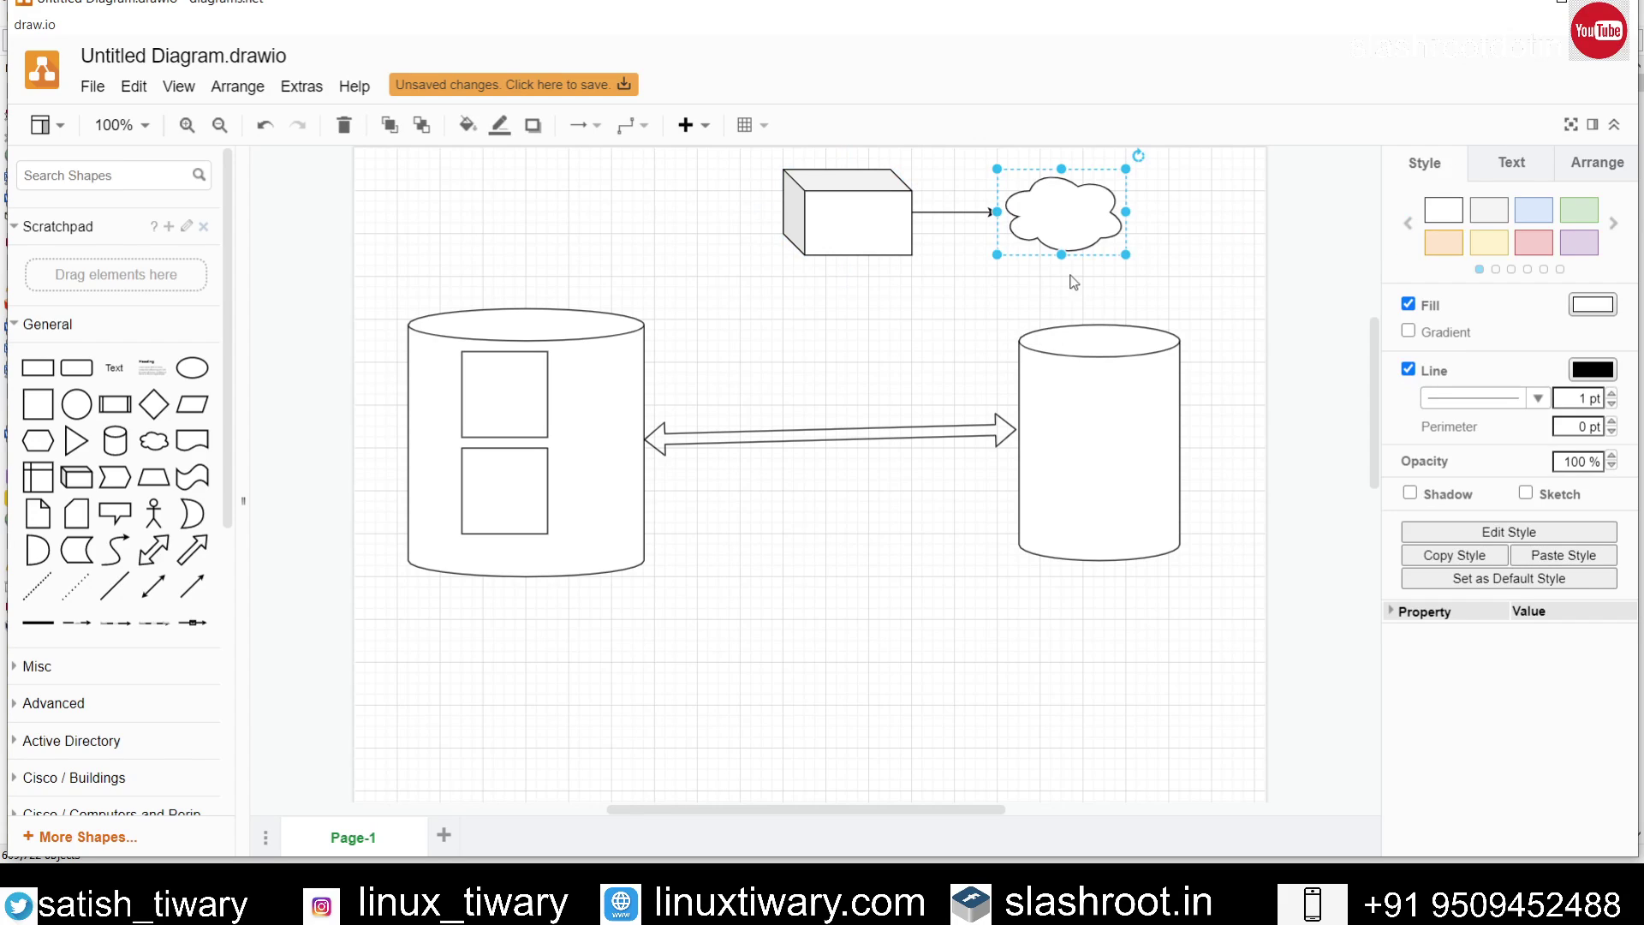
click(1202, 260)
mouse_move(1042, 215)
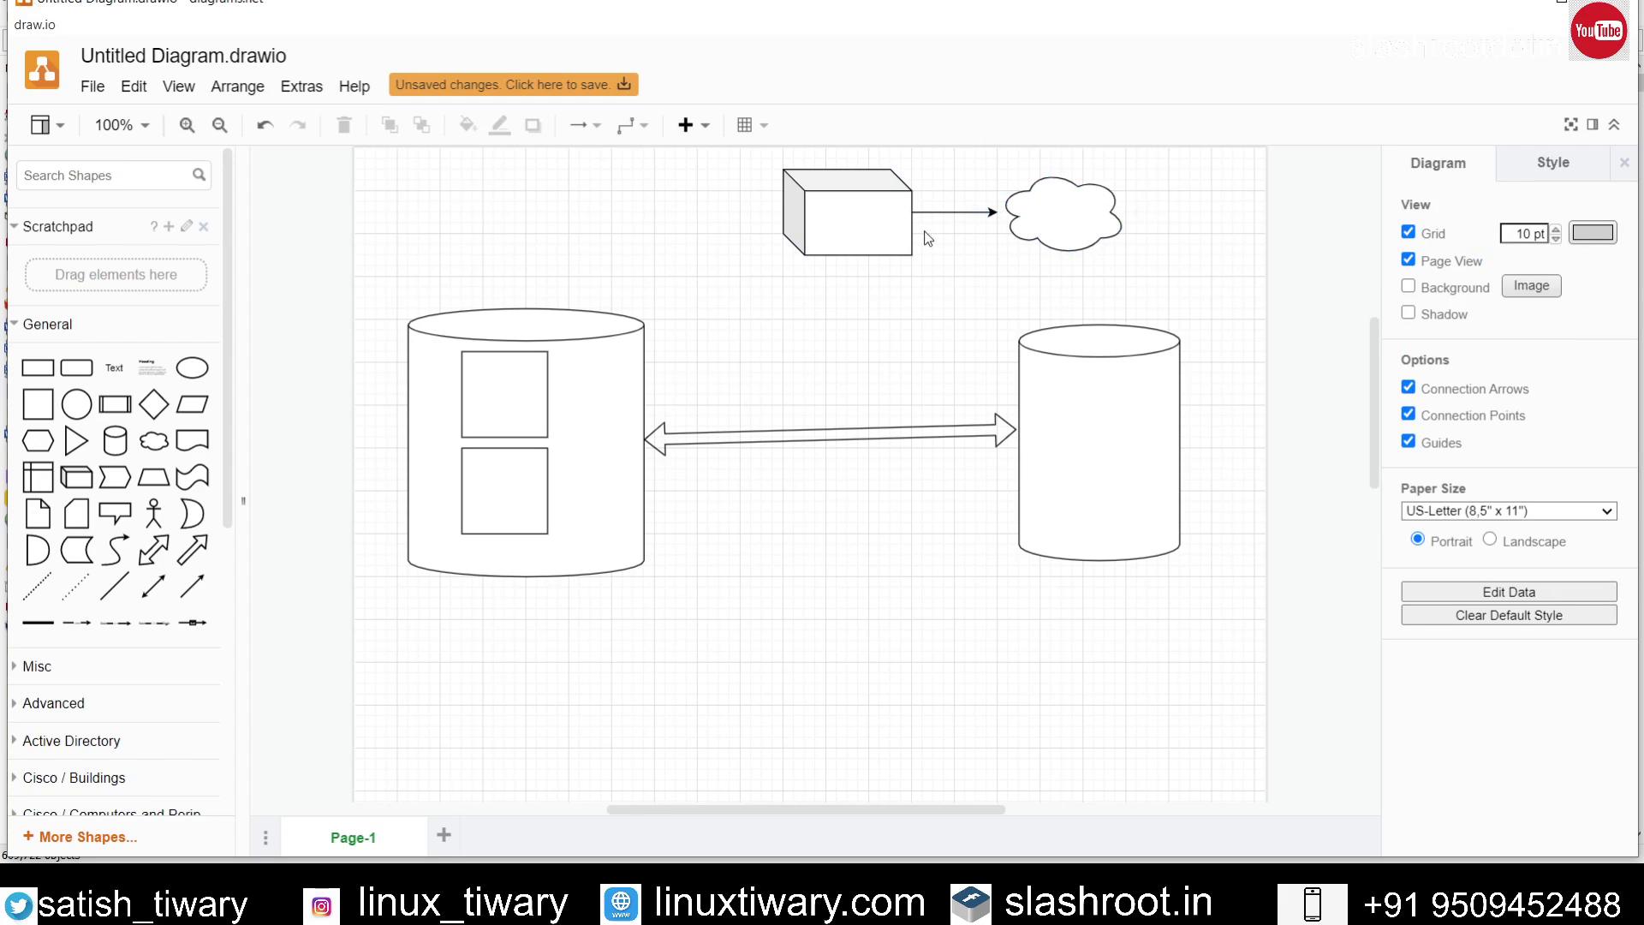
mouse_move(876, 242)
mouse_move(846, 276)
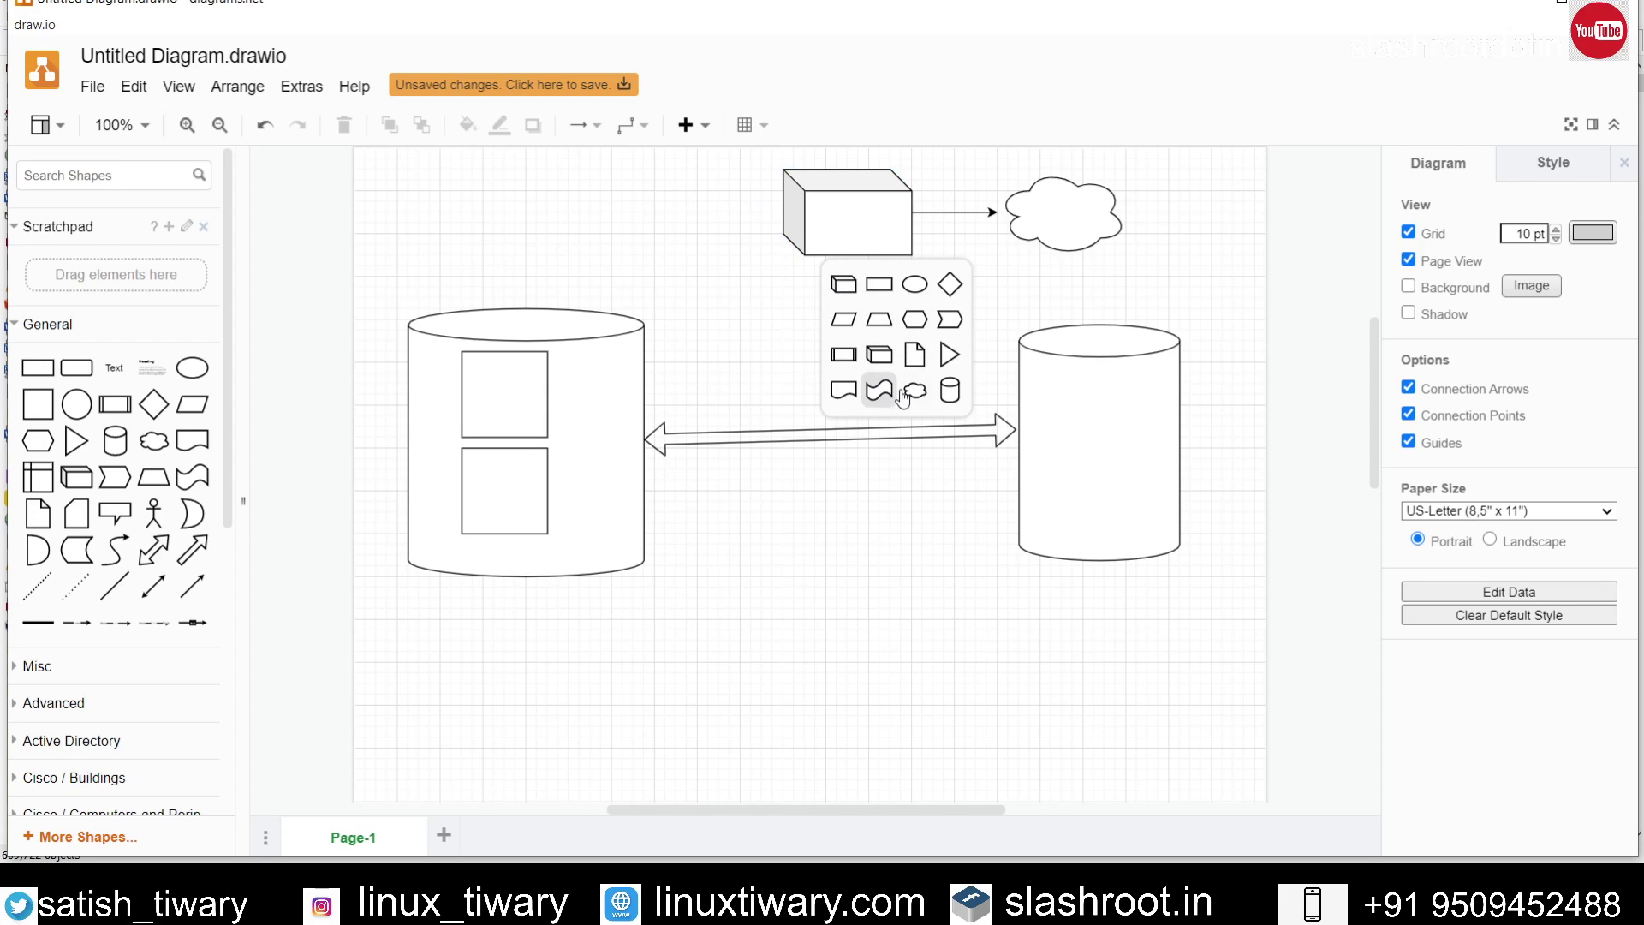
click(945, 396)
click(985, 377)
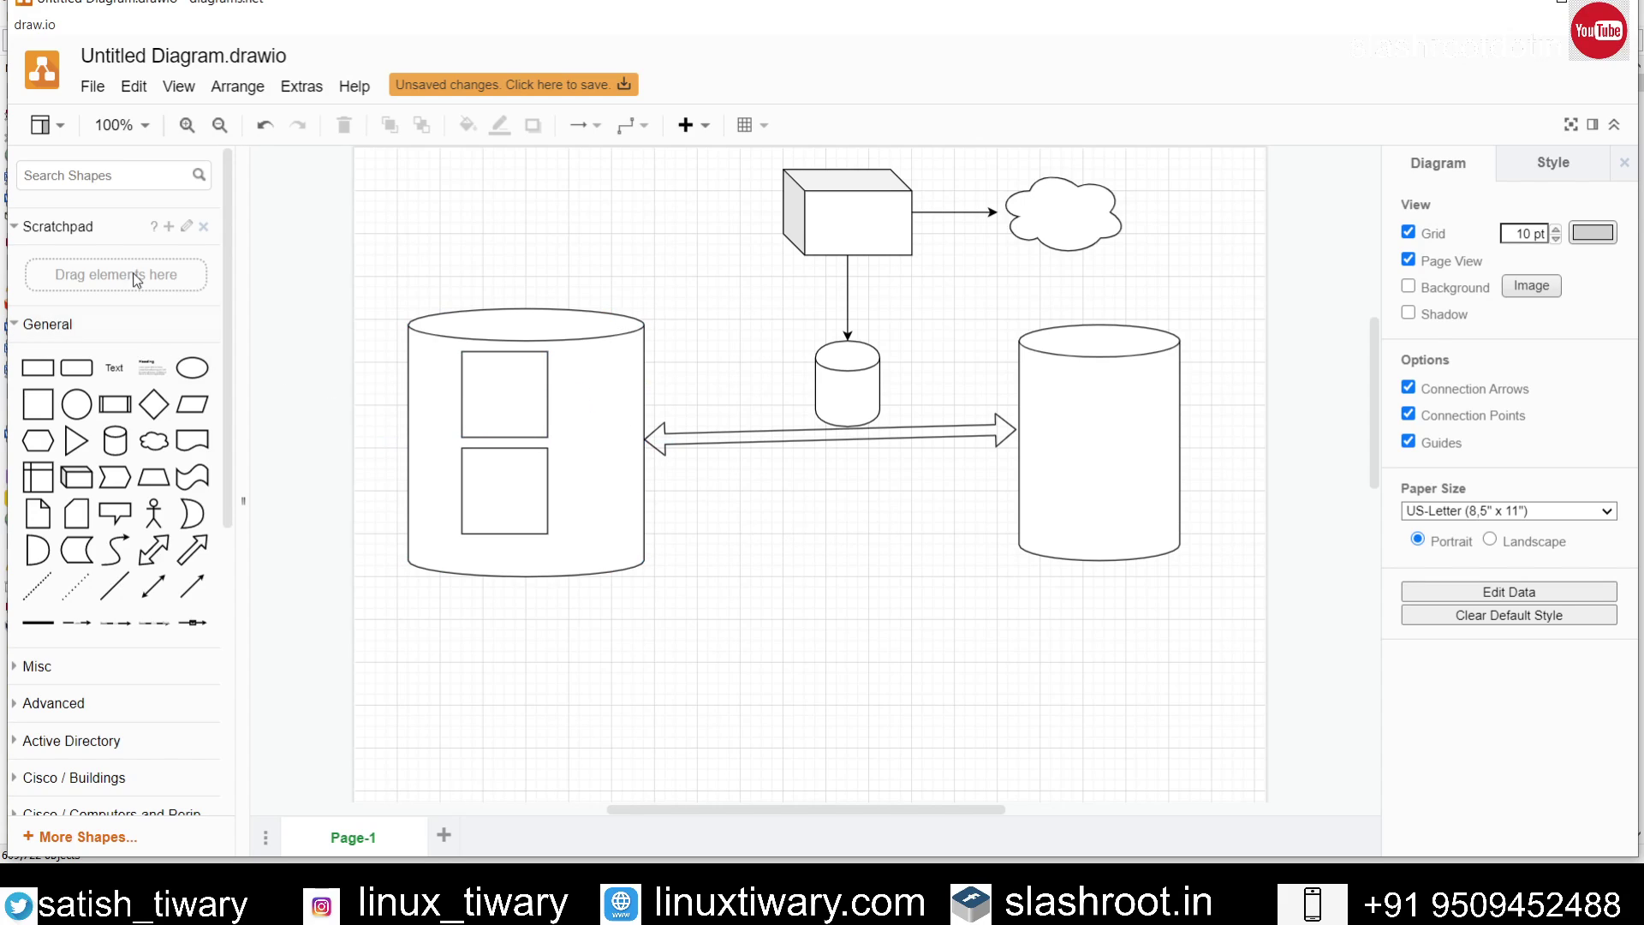
Step: Add an 'everything' text caption above the large left cylinder
click(113, 368)
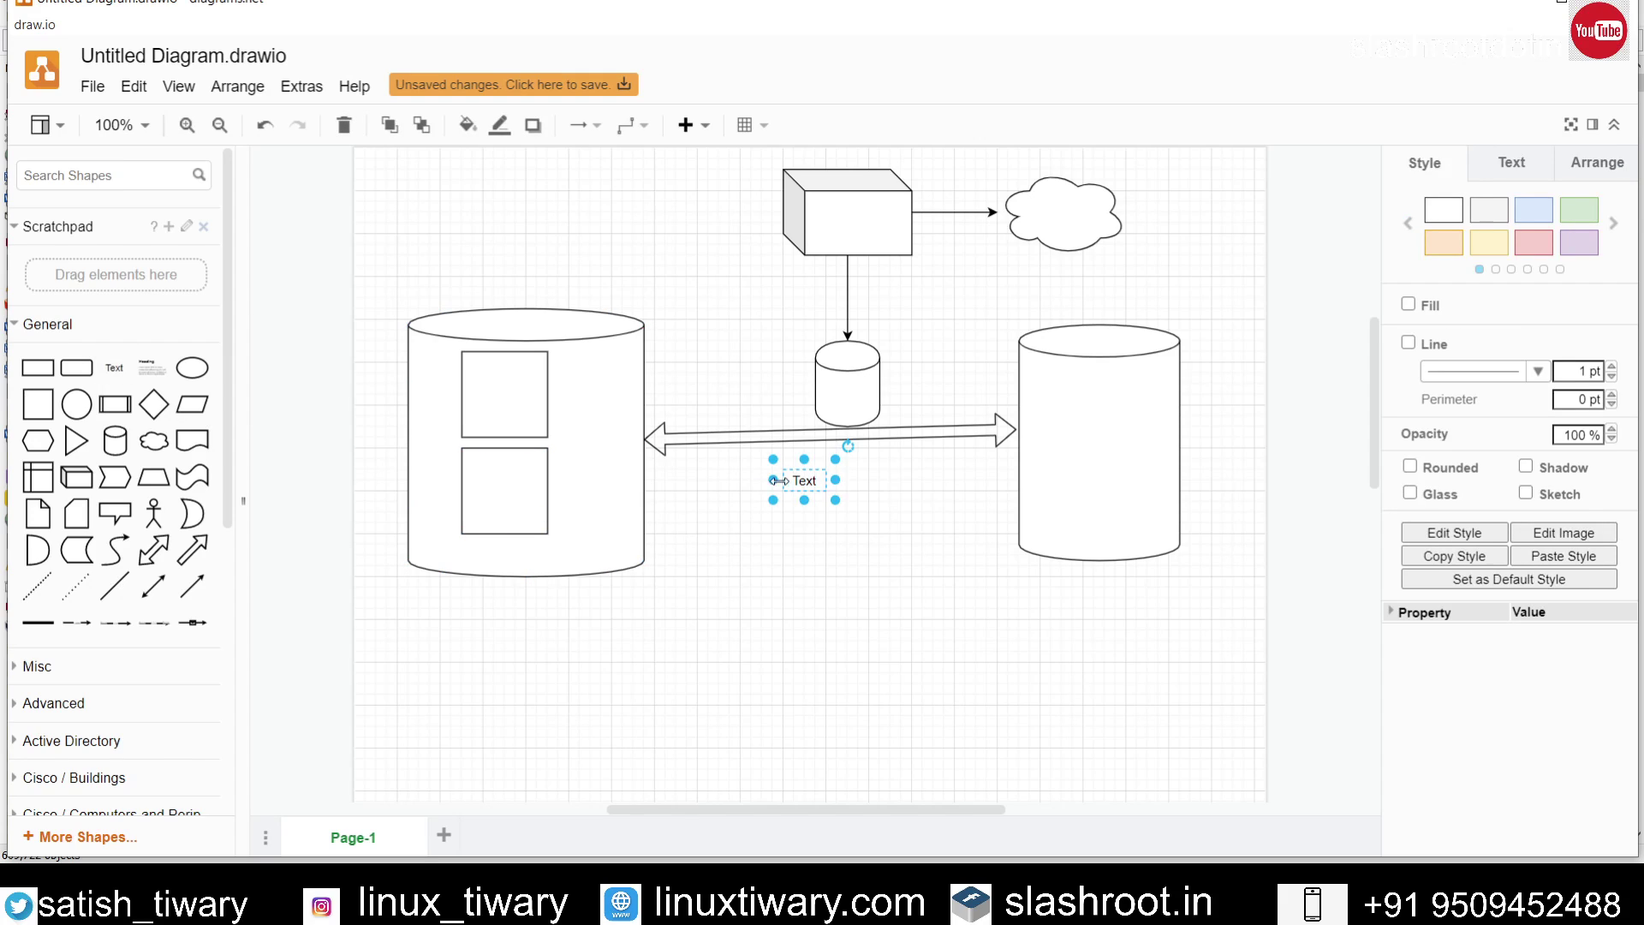
drag(797, 473, 519, 257)
double_click(519, 257)
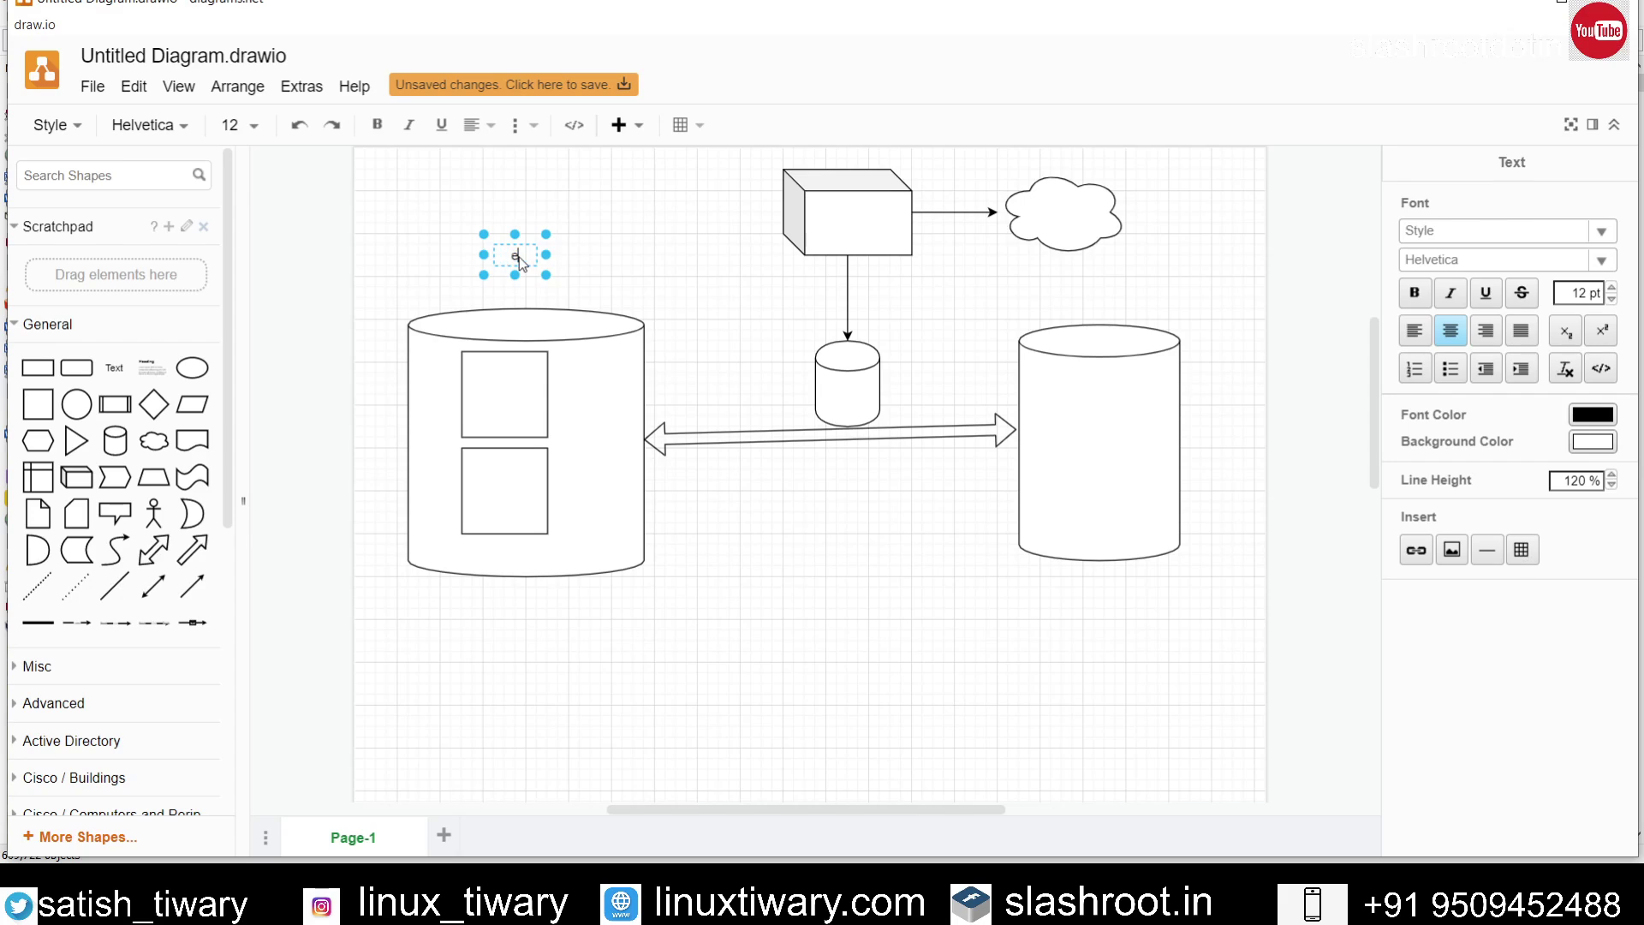
text(everything)
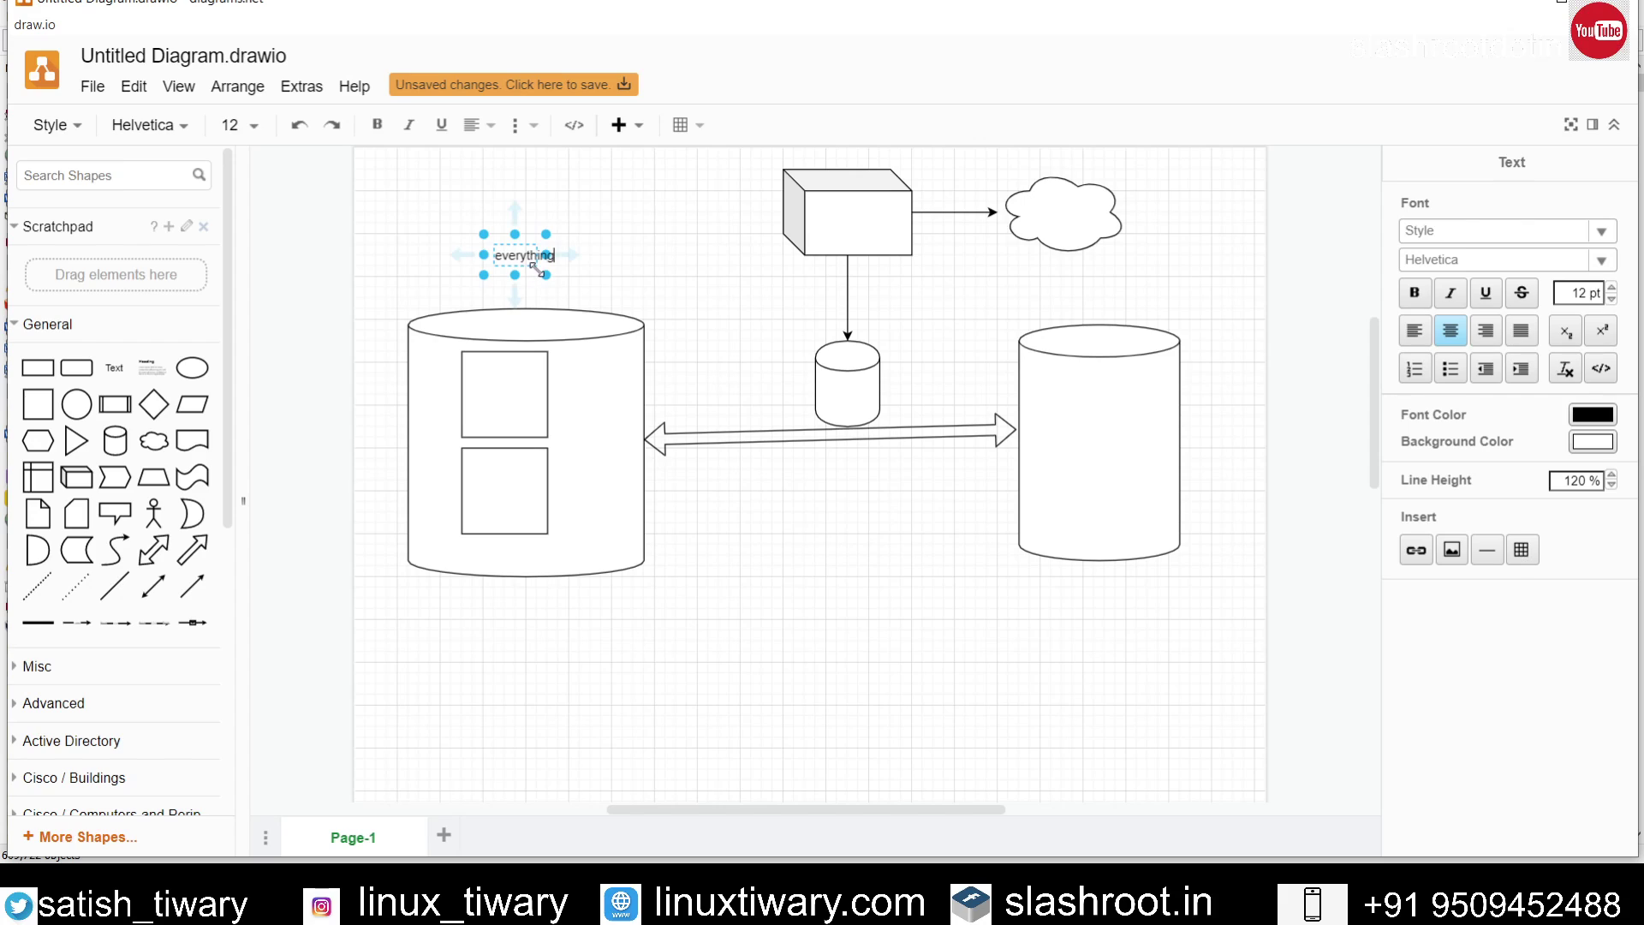
mouse_move(547, 275)
mouse_down()
mouse_move(618, 279)
mouse_move(536, 275)
mouse_up()
click(618, 279)
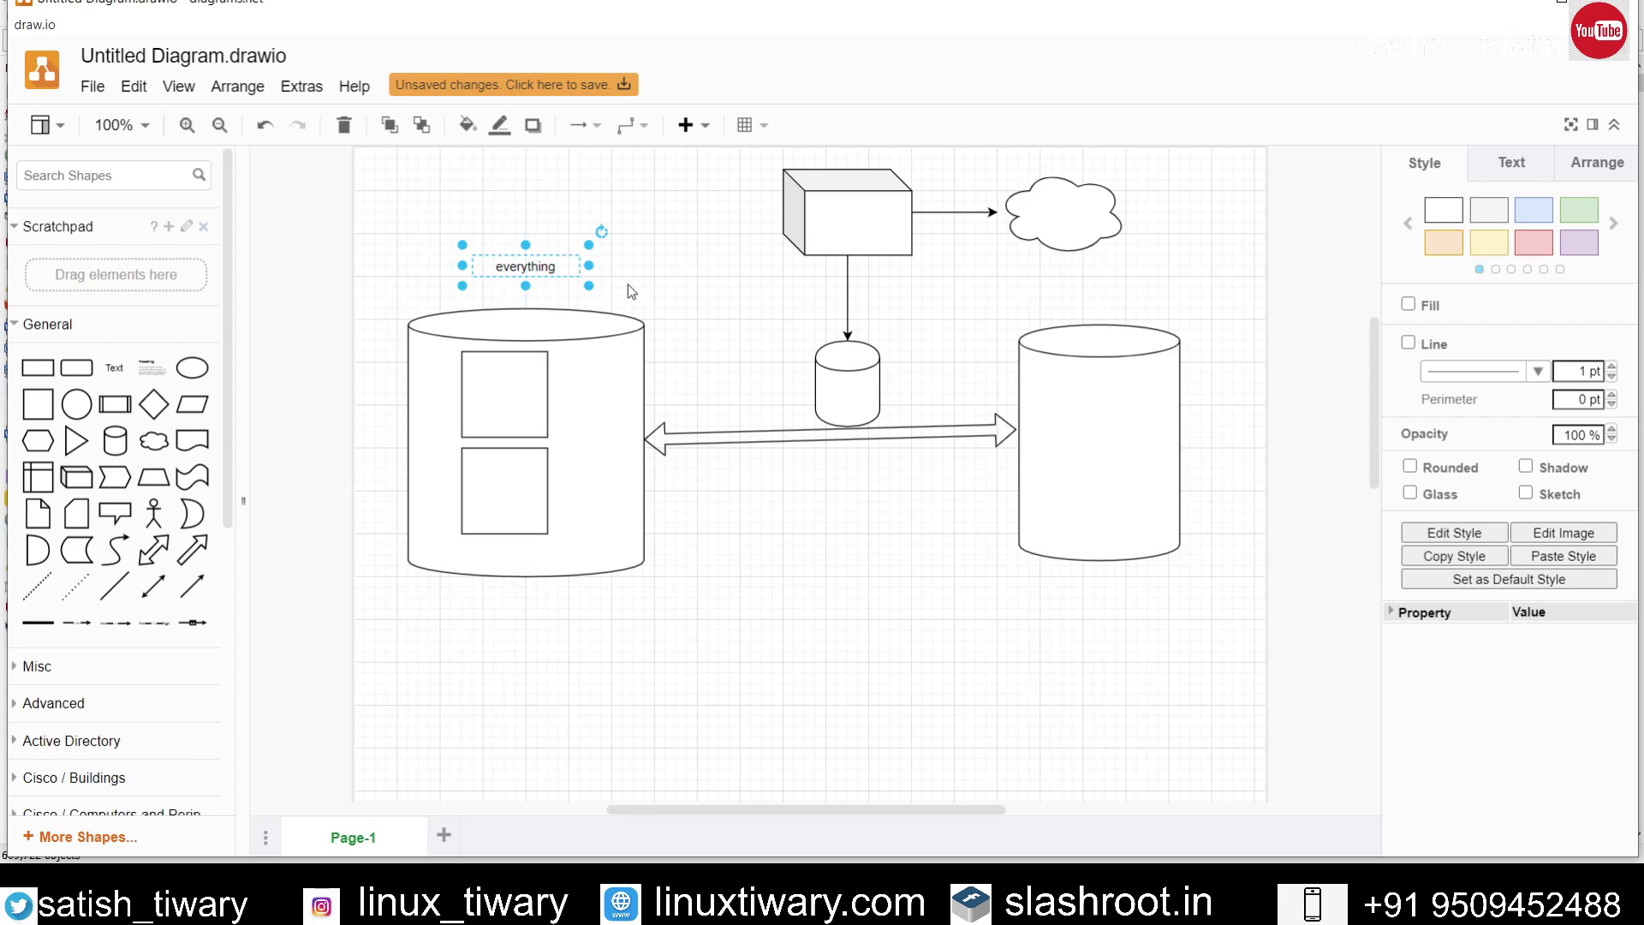
click(609, 306)
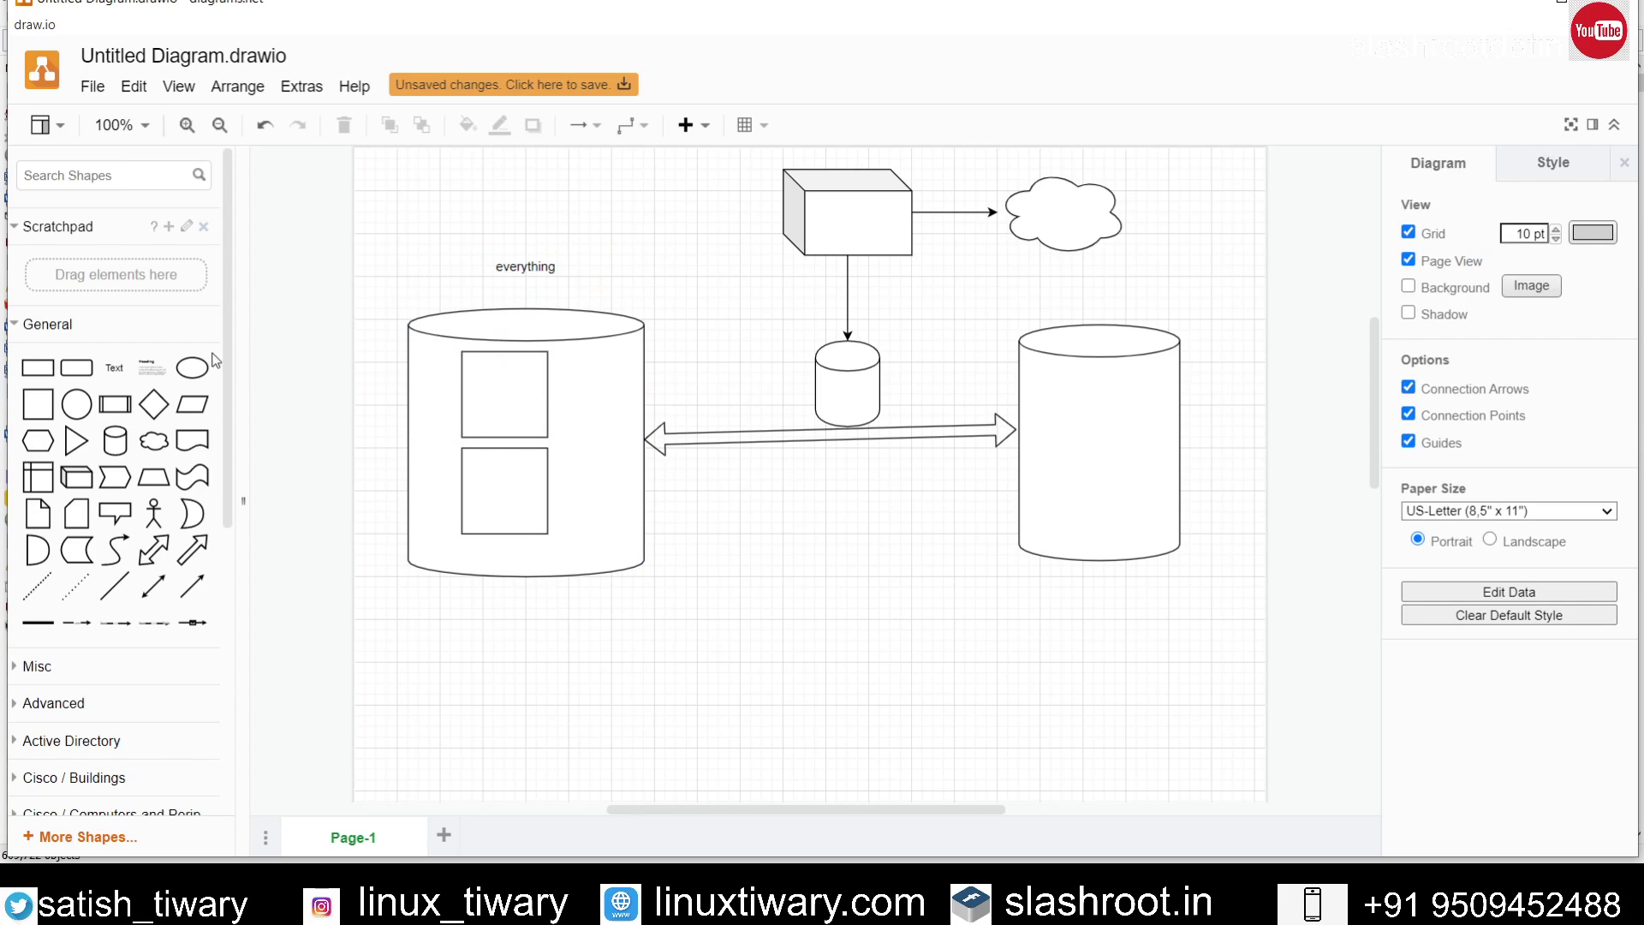
Step: Add text labels 'c' and 'D' to the upper and lower drive boxes
click(114, 367)
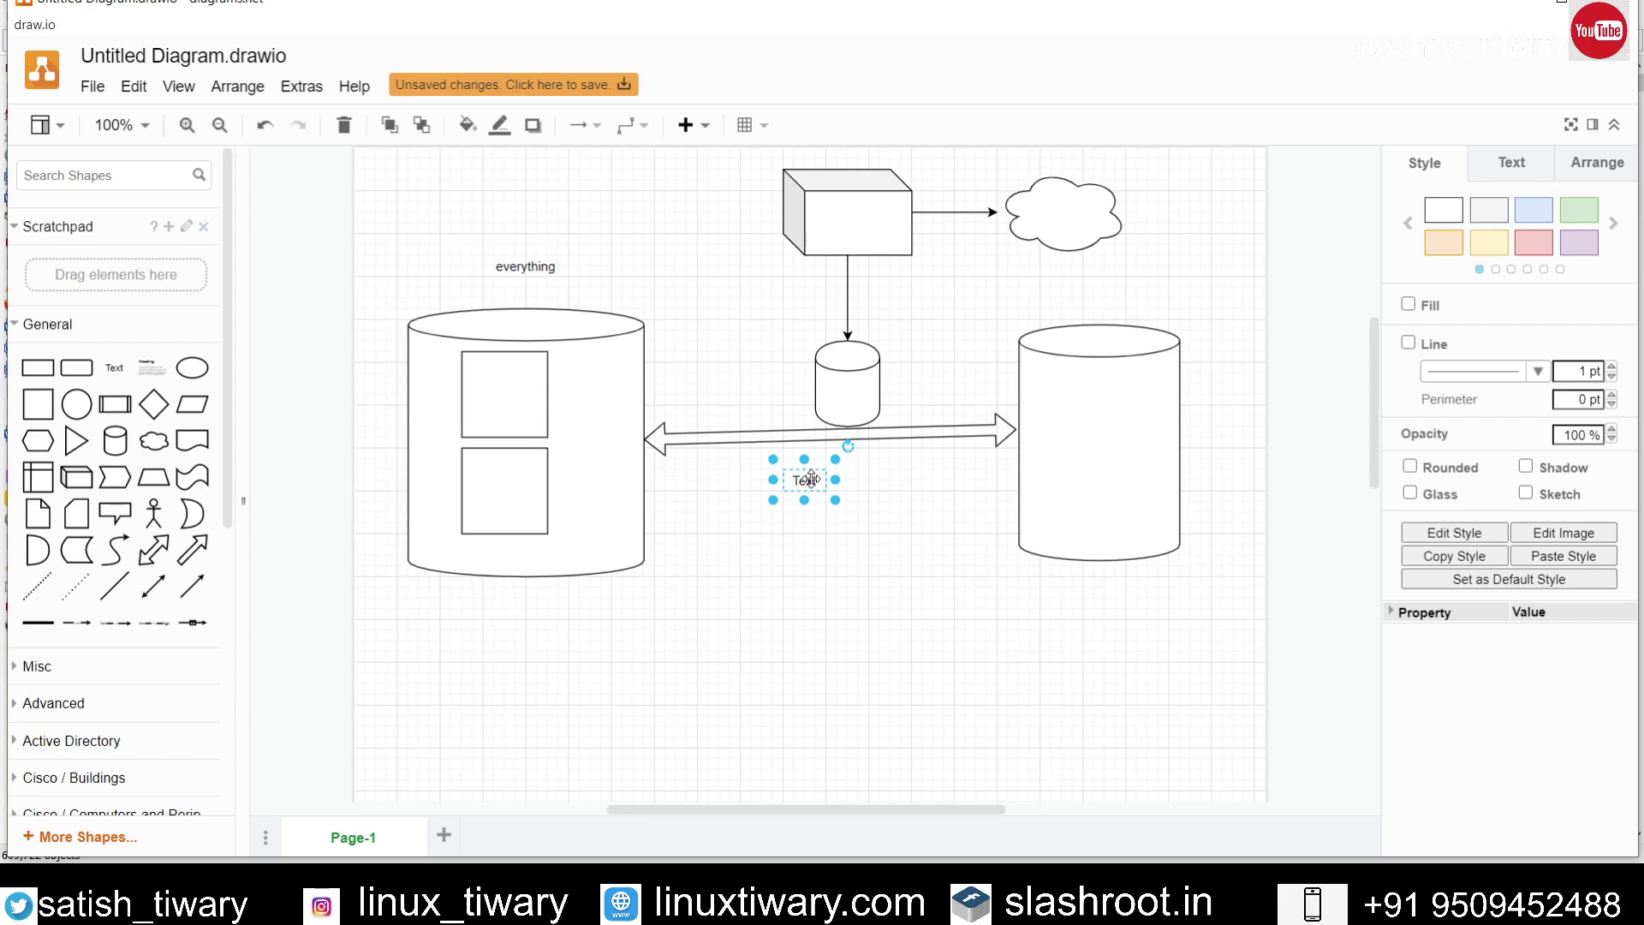
drag(805, 479, 519, 383)
double_click(519, 384)
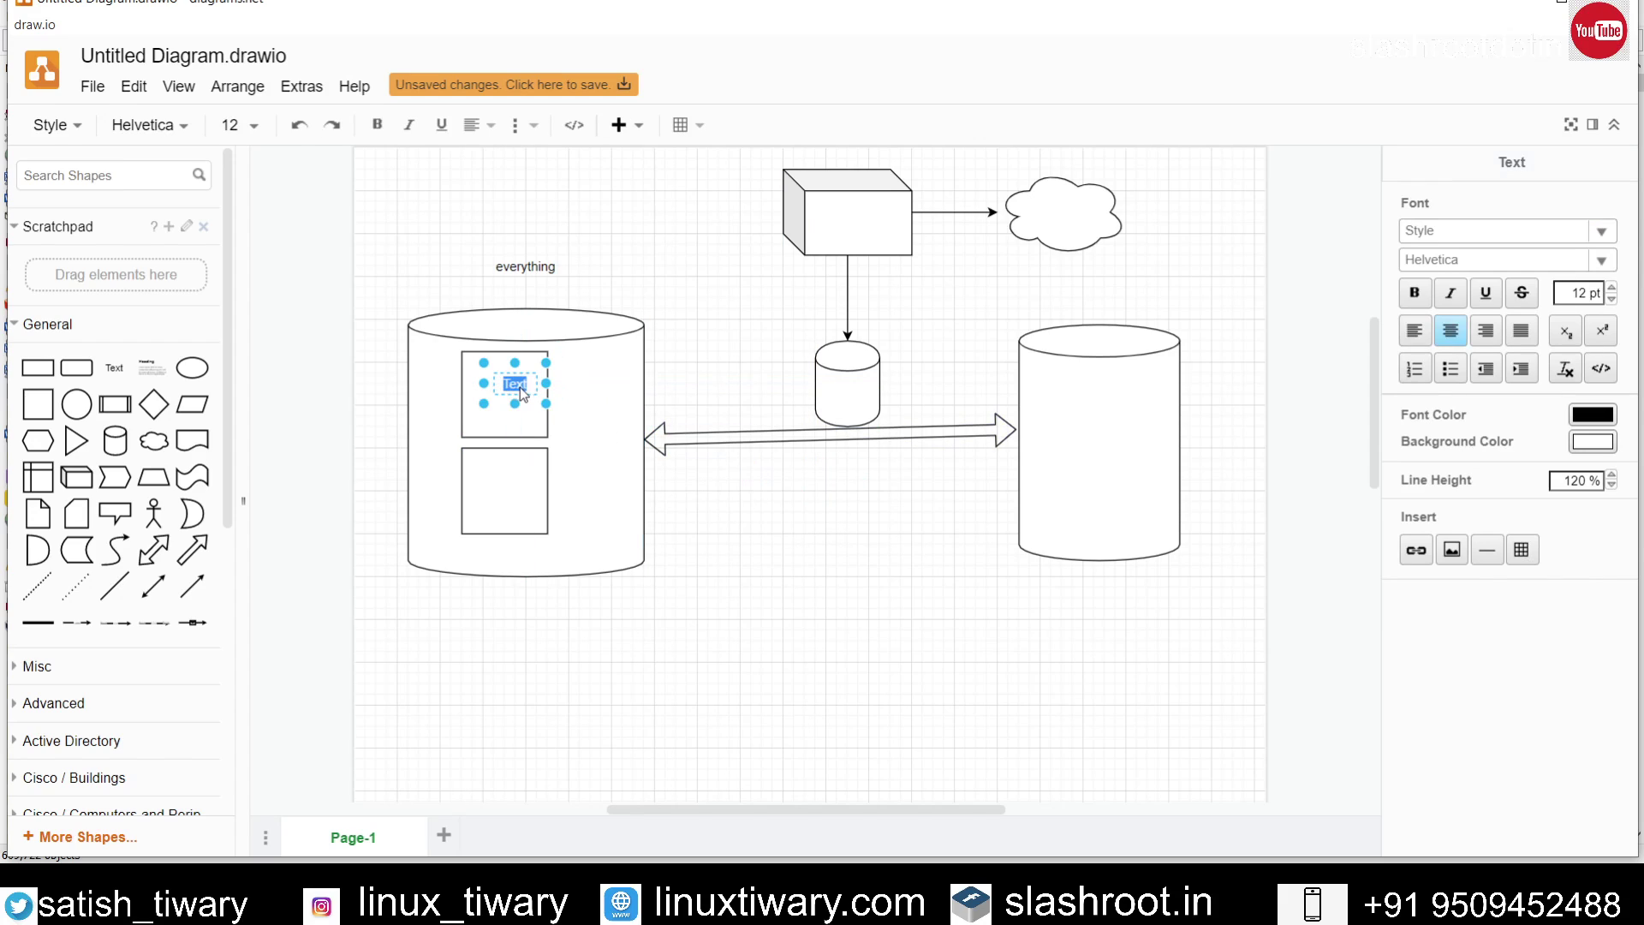
key(Delete)
text(c)
click(713, 471)
click(115, 372)
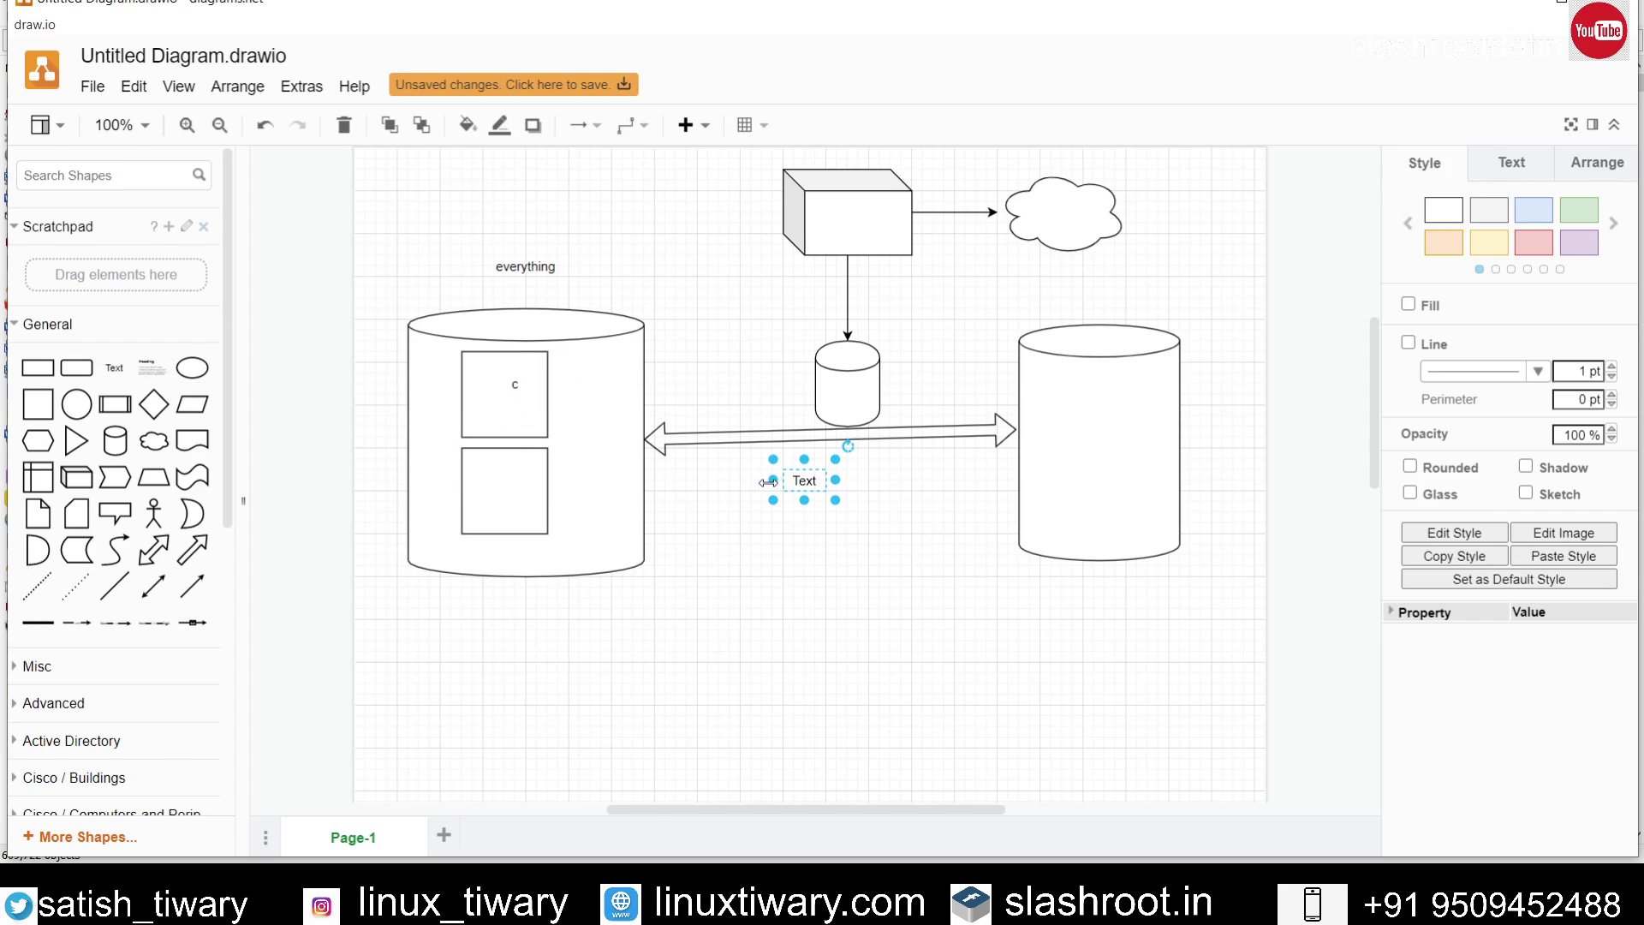
drag(800, 471, 513, 488)
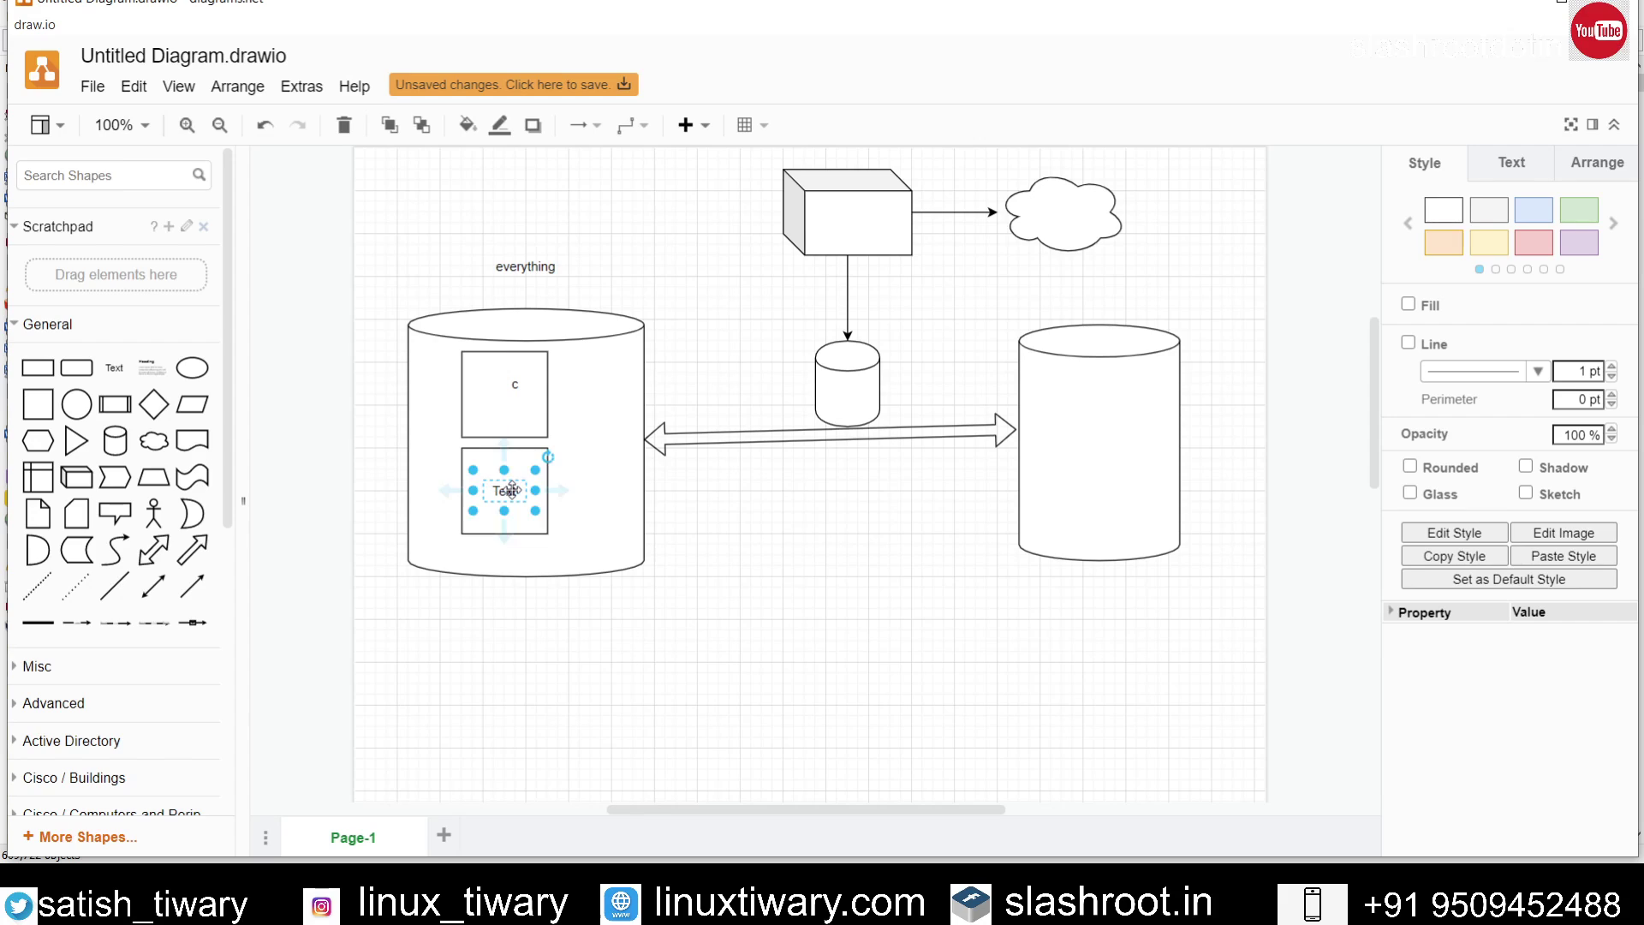
double_click(513, 495)
text(B)
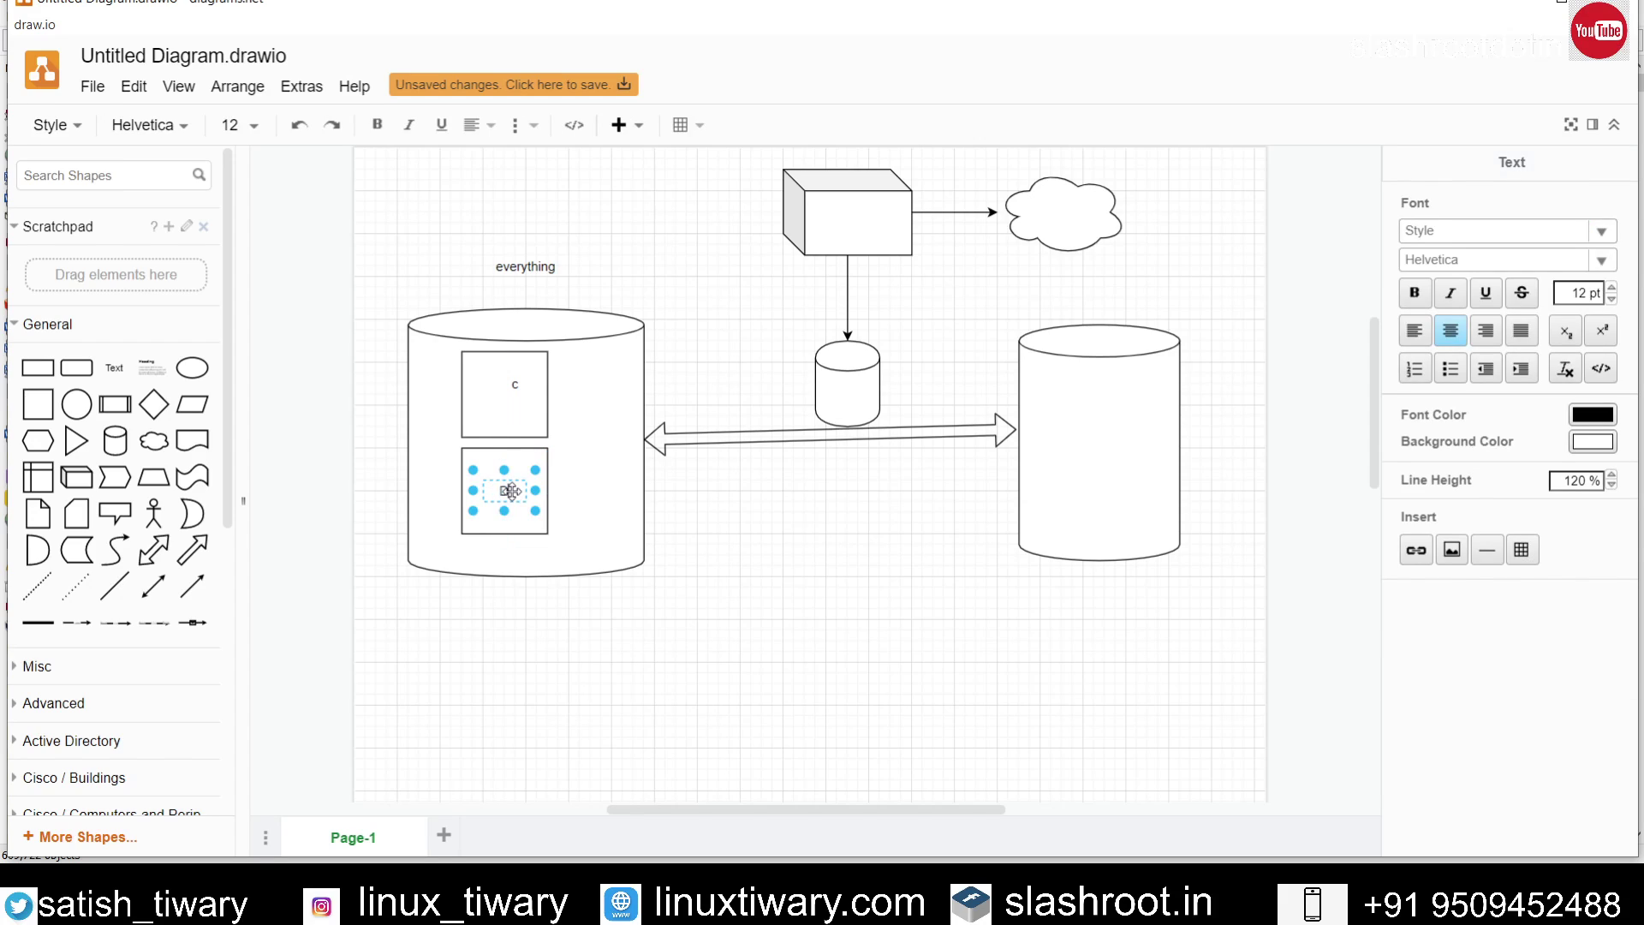
click(708, 510)
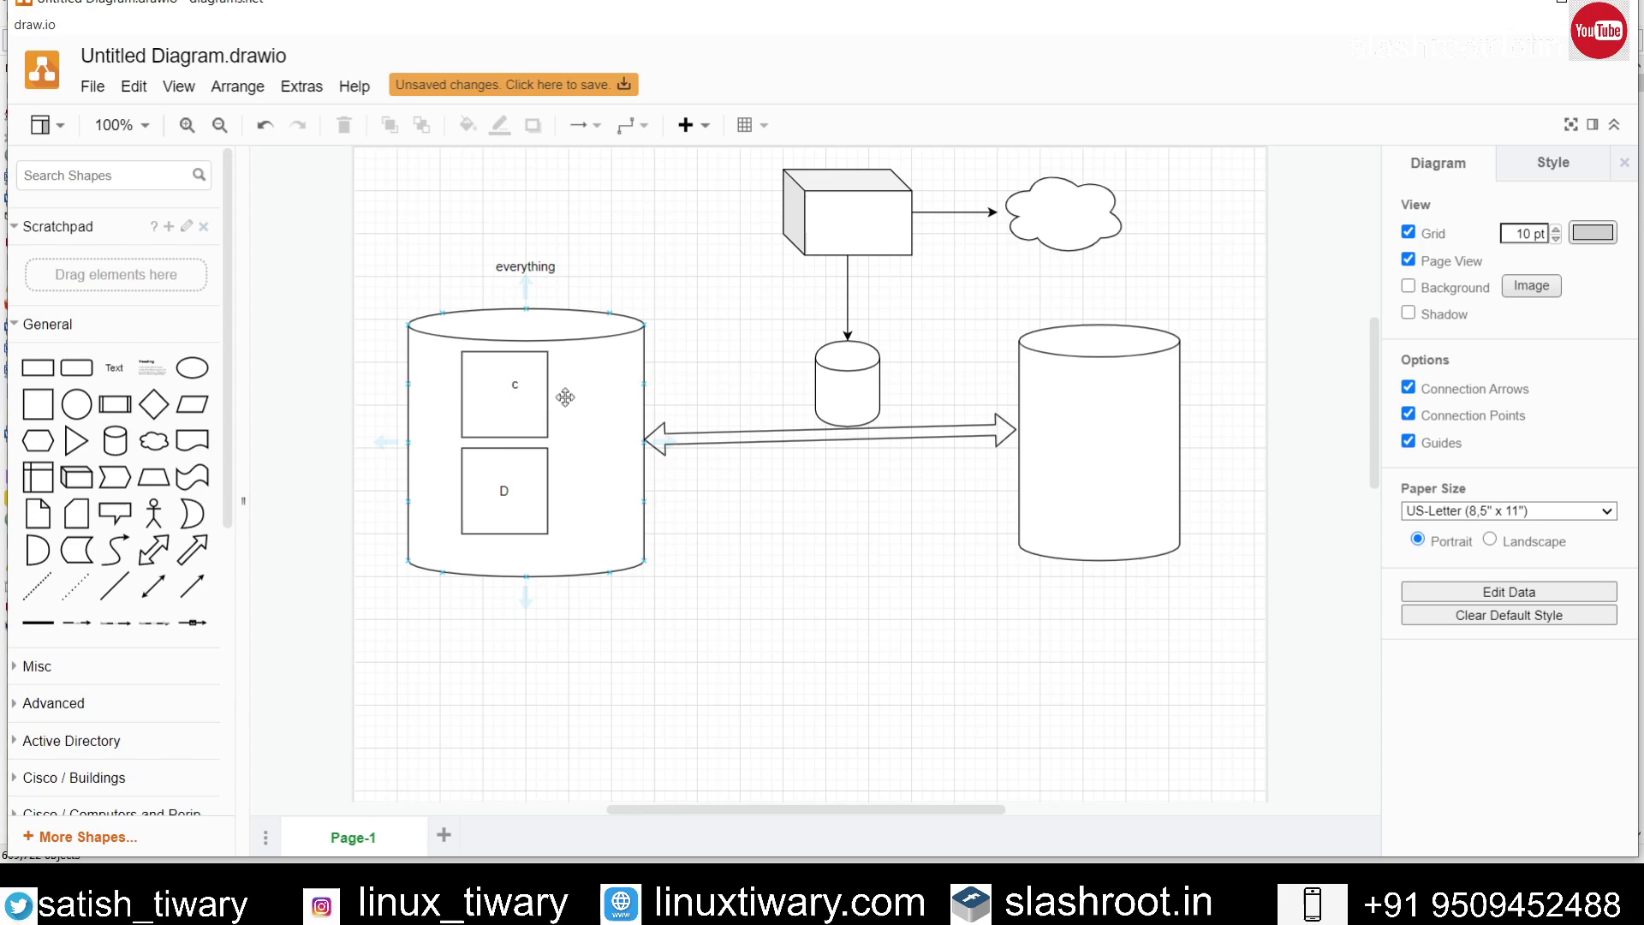
Step: Change the upper box label to uppercase 'C' and drag the small storage cylinder
click(518, 383)
double_click(518, 383)
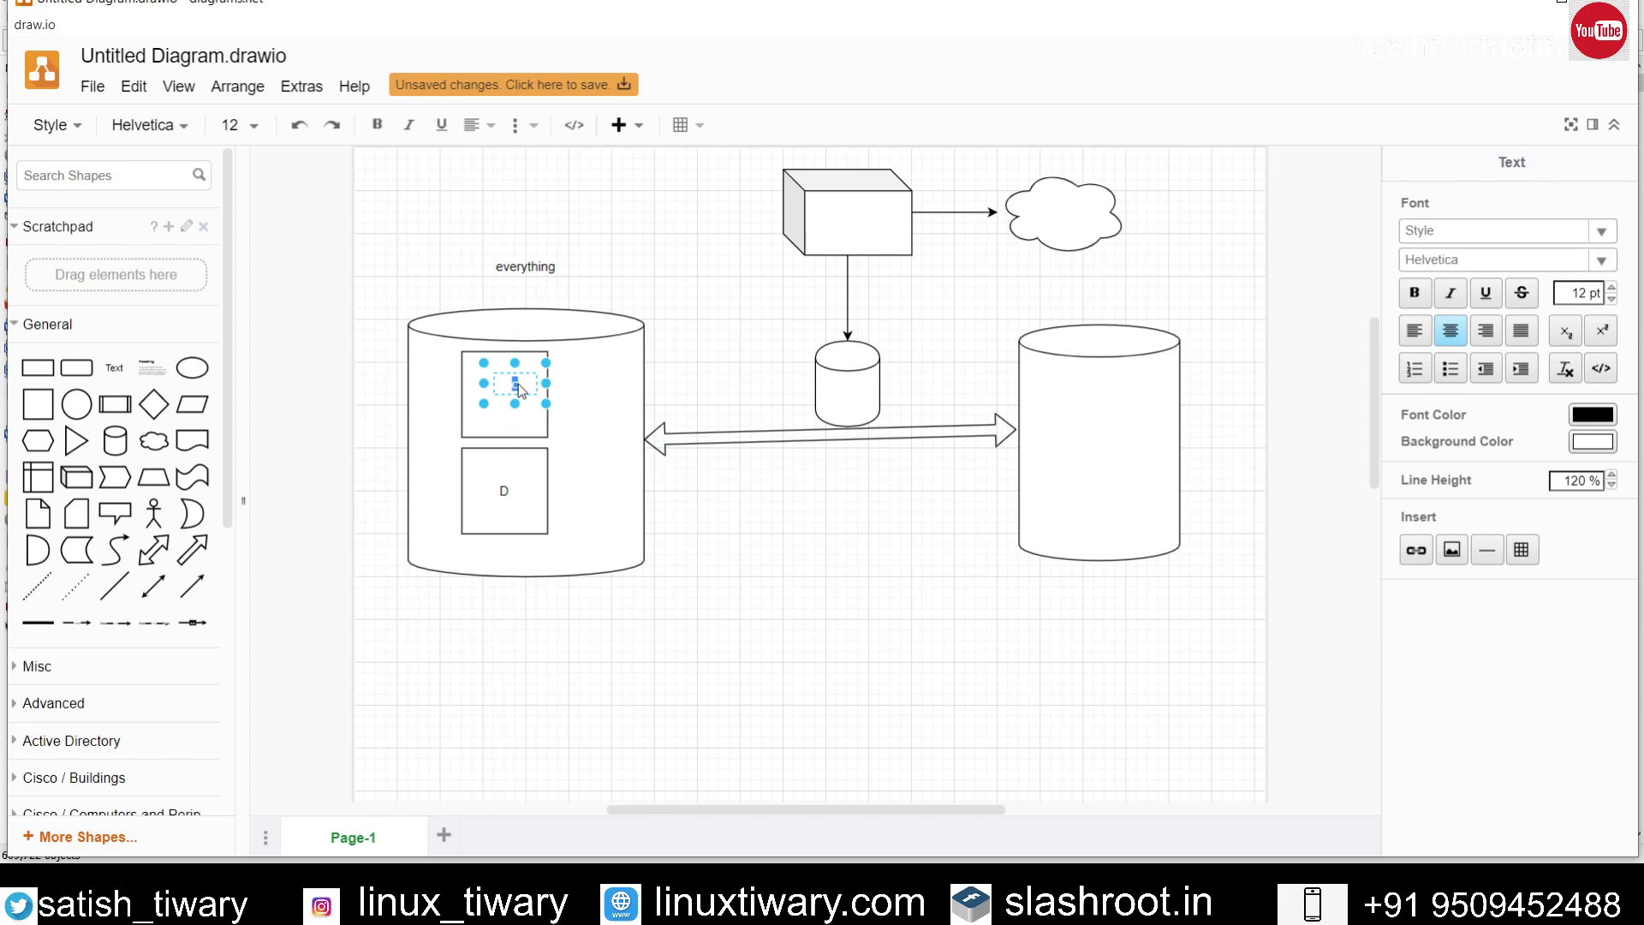
click(949, 625)
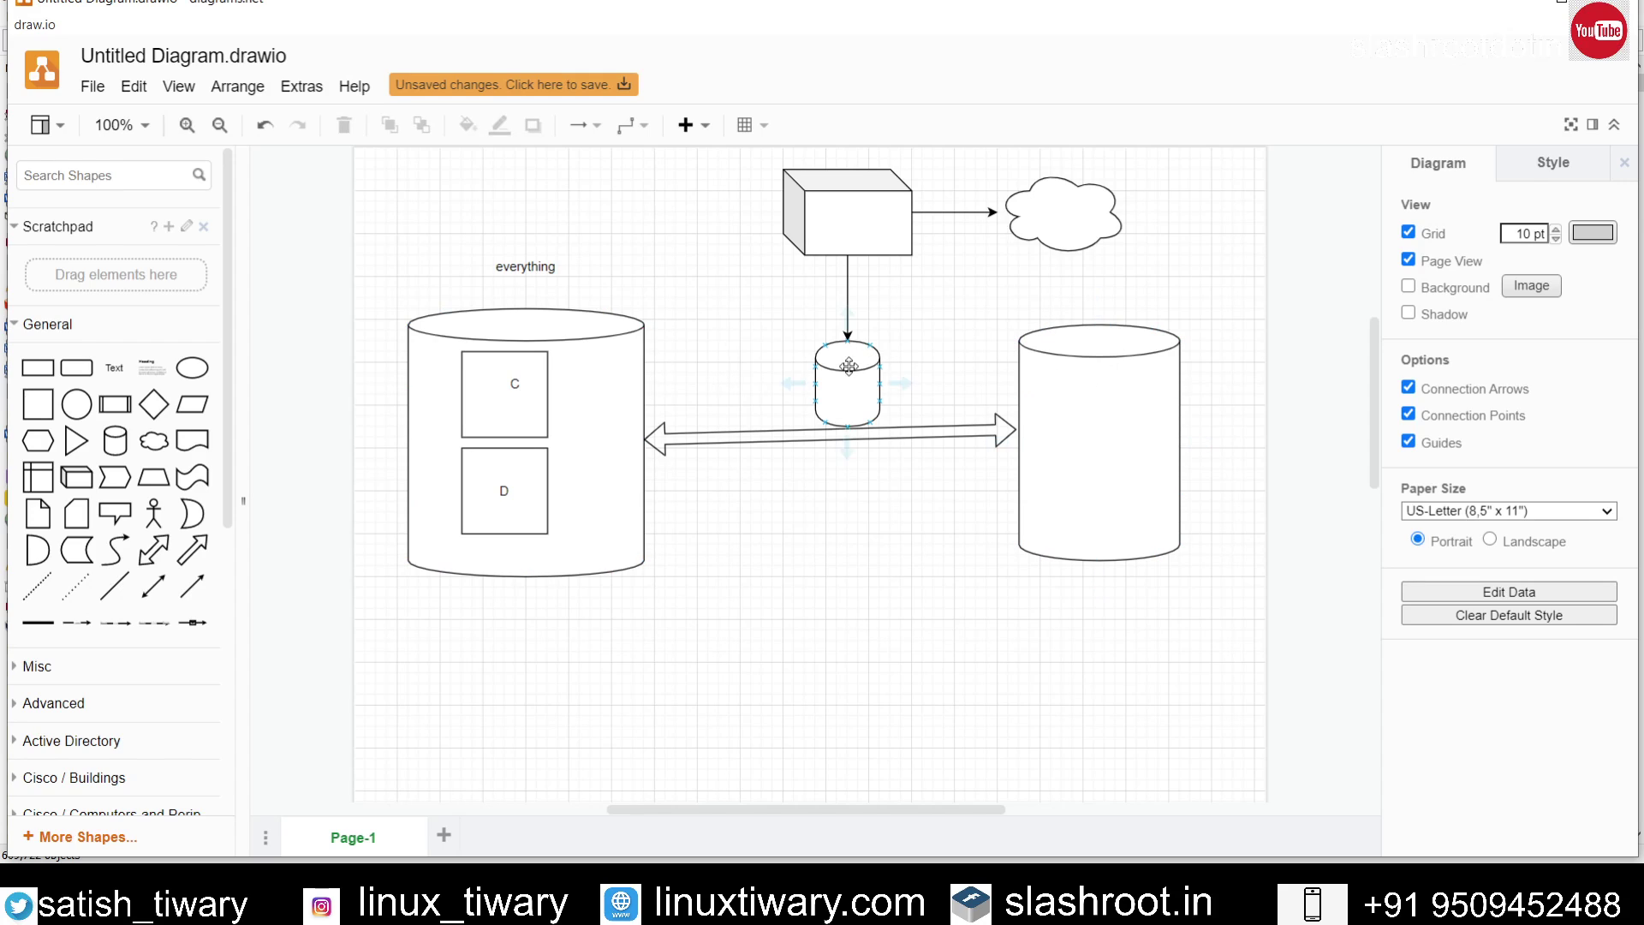
drag(838, 380, 655, 275)
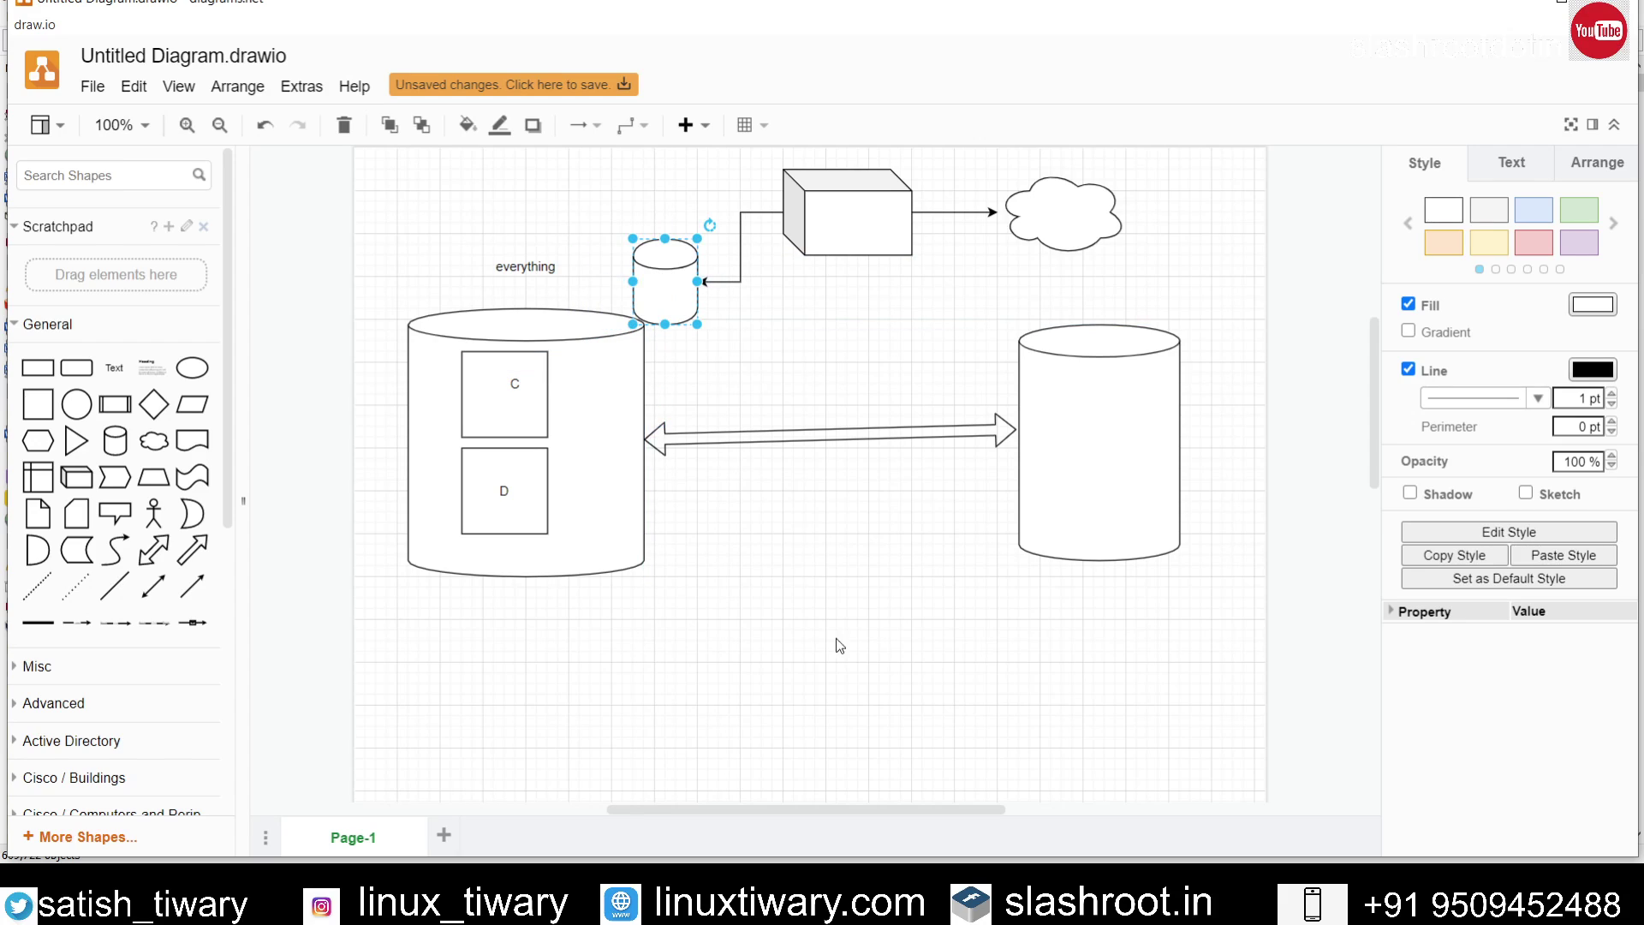
Step: Drop the small cylinder to the left of the 3D box
click(861, 674)
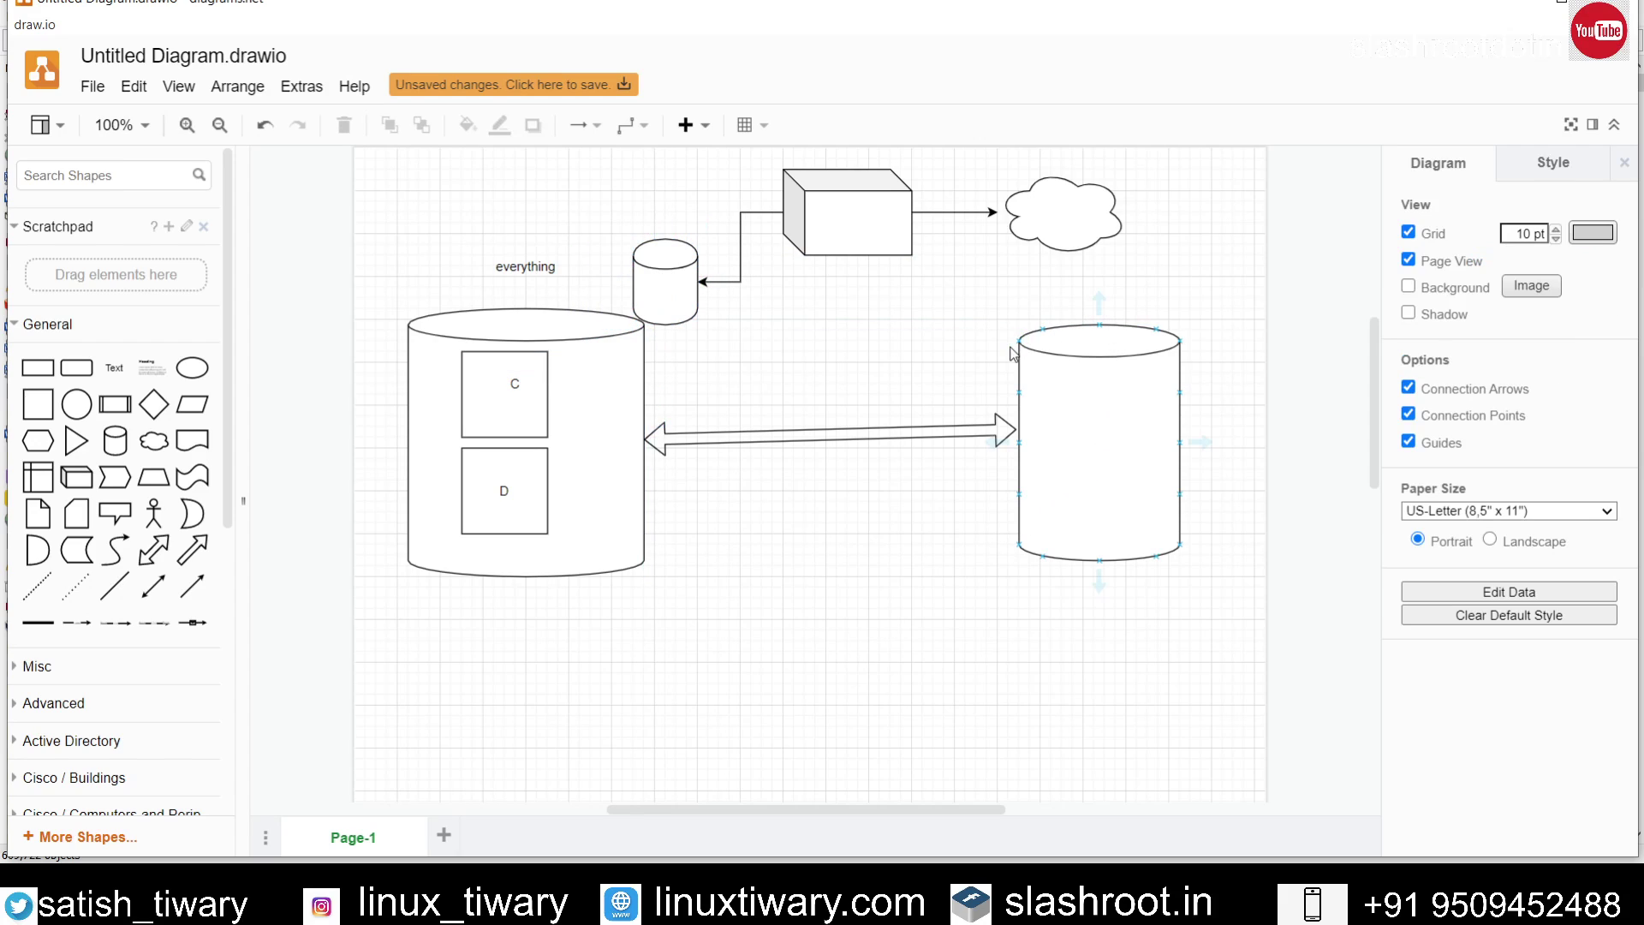
click(913, 256)
click(951, 325)
Step: Insert a connected cylinder and place it between the two big cylinders
click(1066, 360)
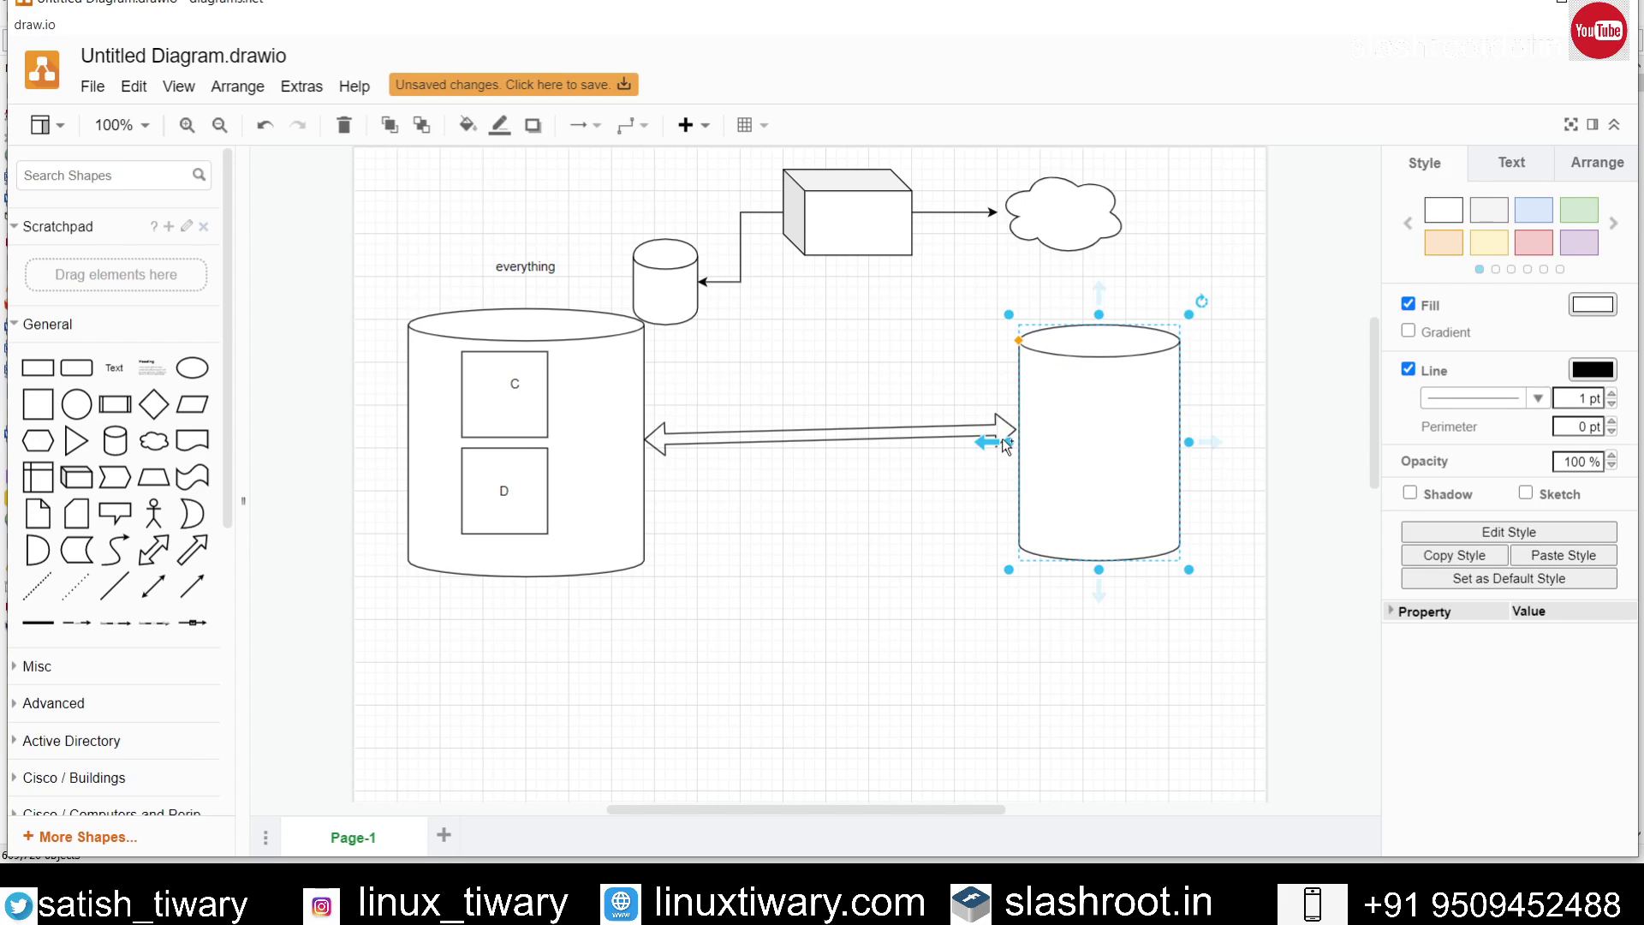
click(1001, 439)
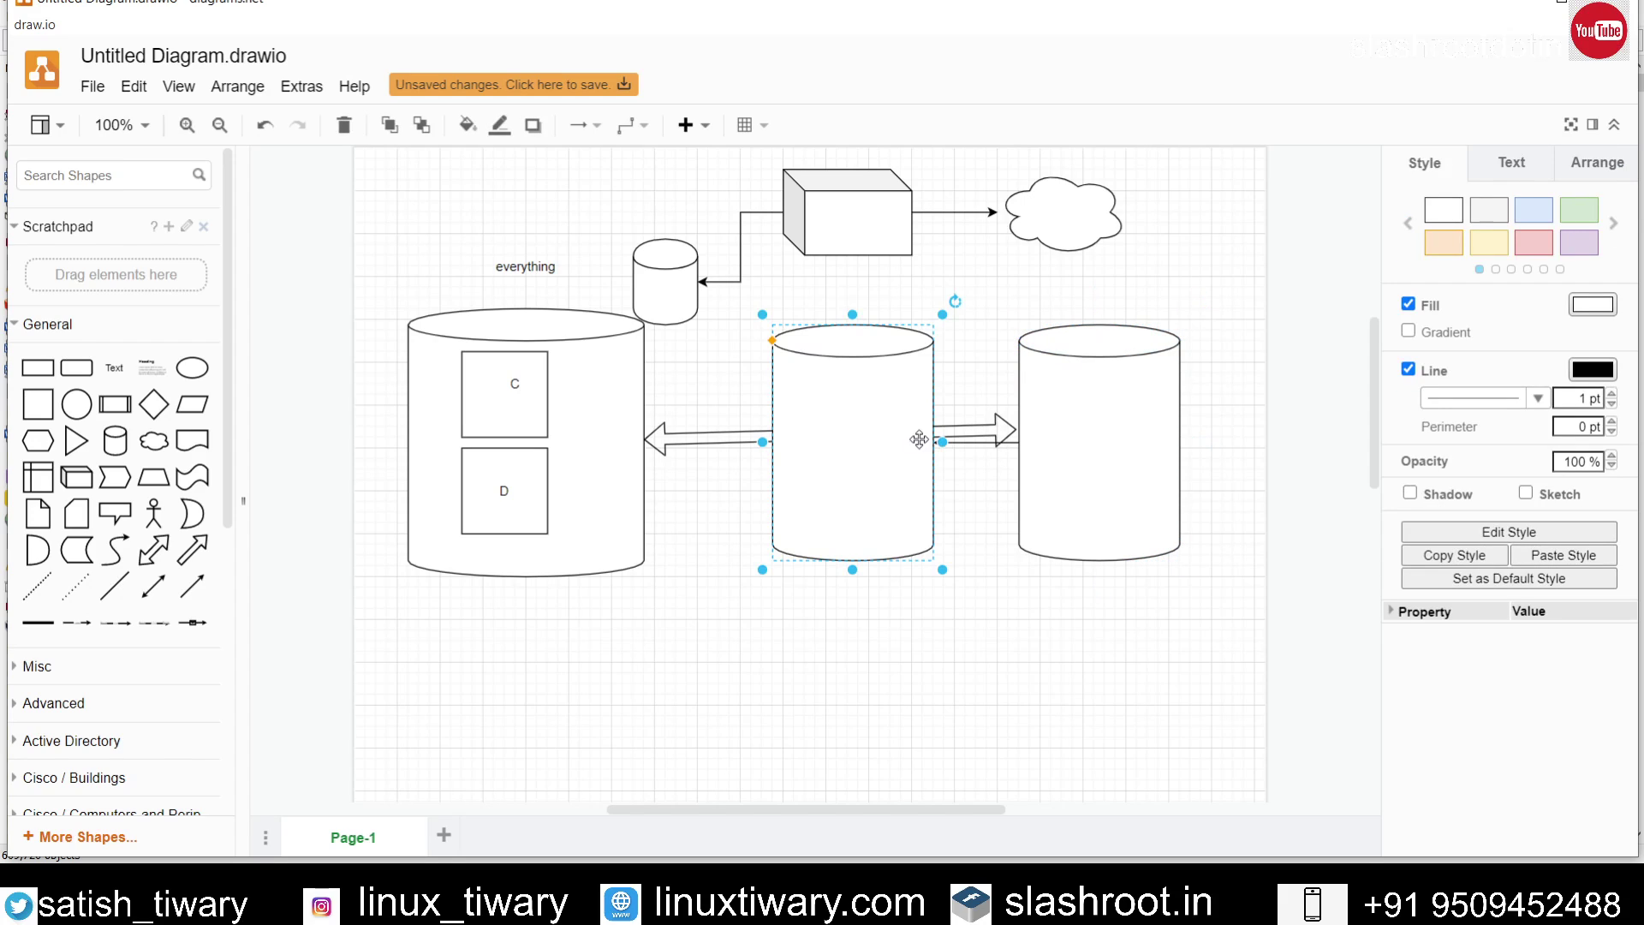
click(733, 334)
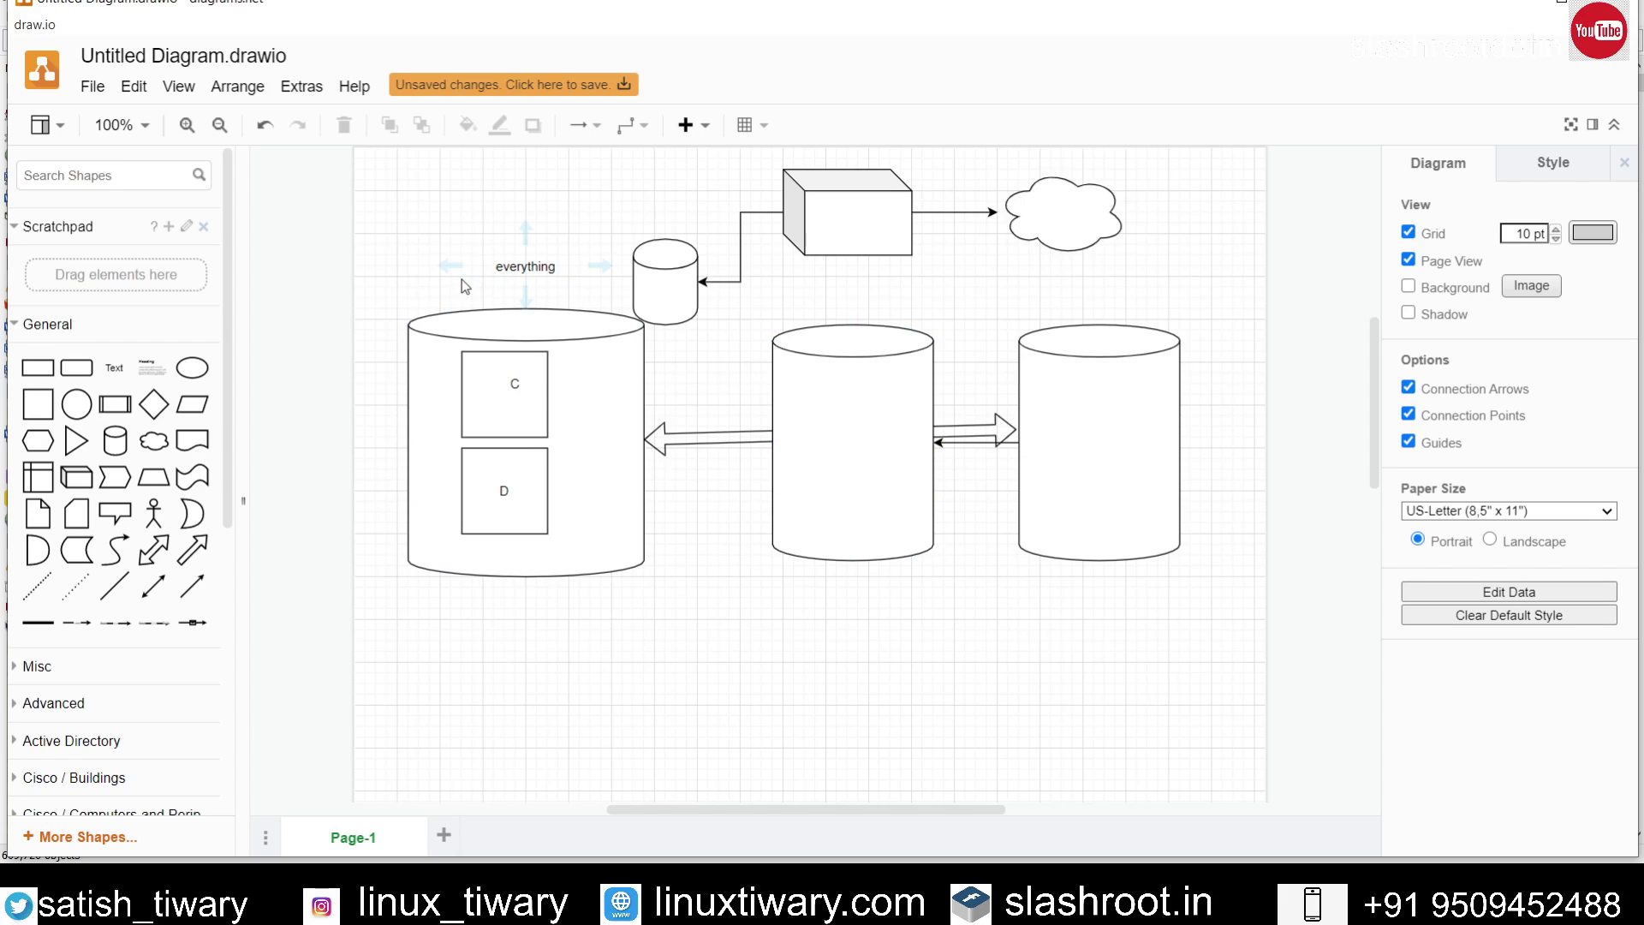
Step: Draw a connector from the 'everything' caption down to drive C
drag(472, 280, 505, 350)
click(589, 510)
click(815, 743)
Step: Add 'http' and 'ftp' text labels side by side inside the left cylinder
click(113, 368)
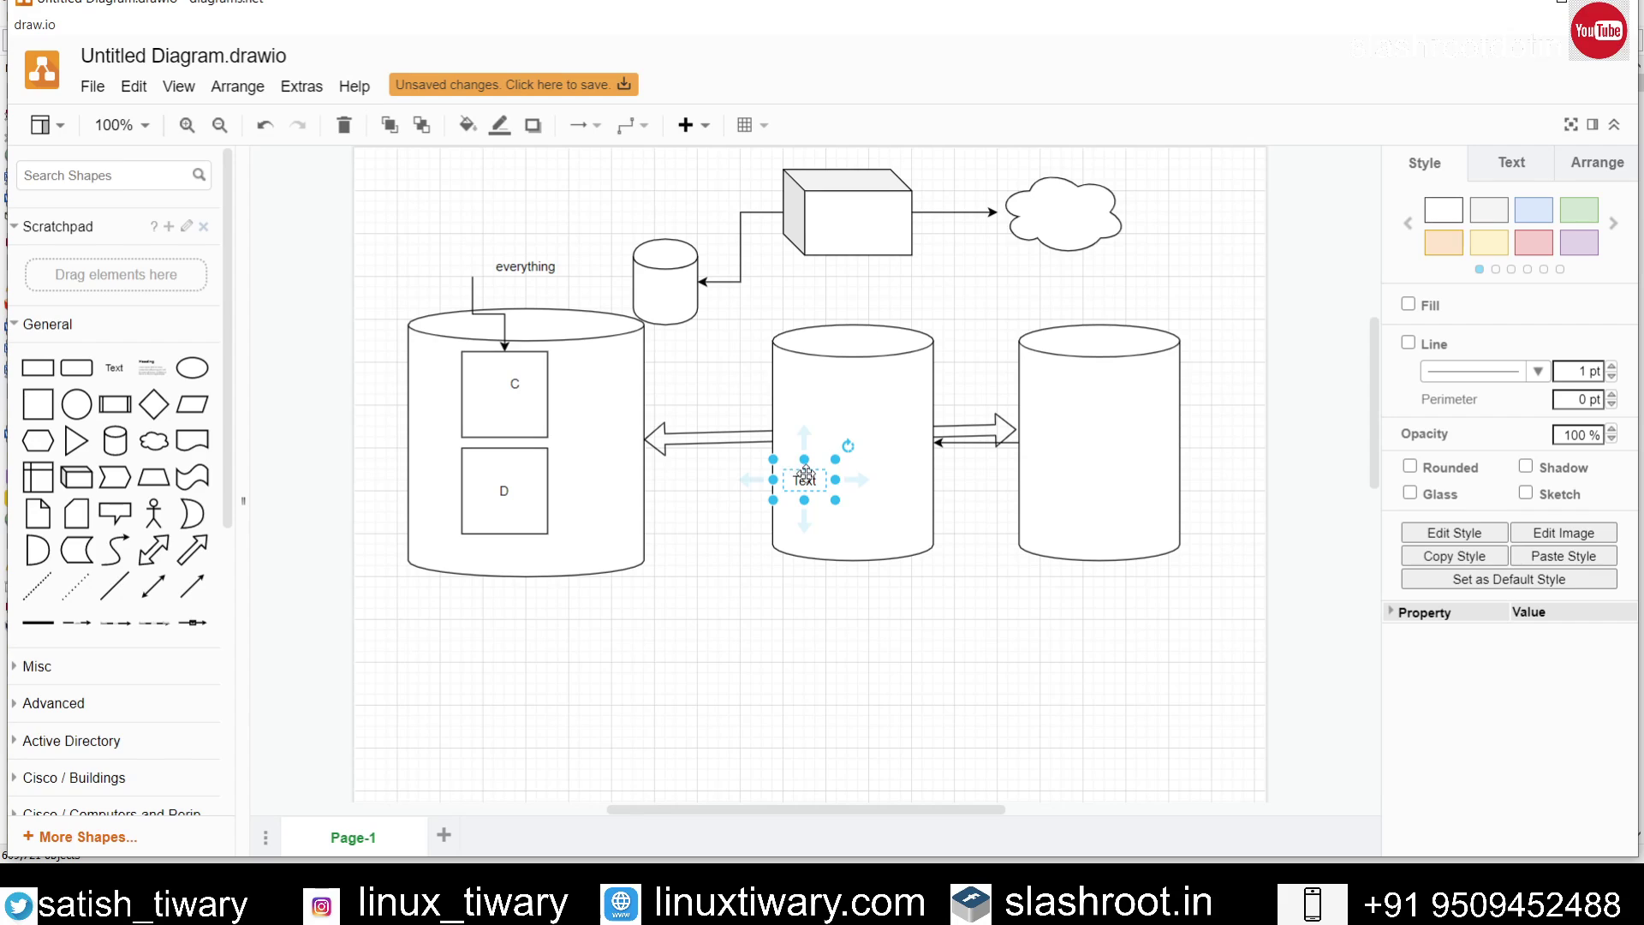
drag(805, 474, 529, 628)
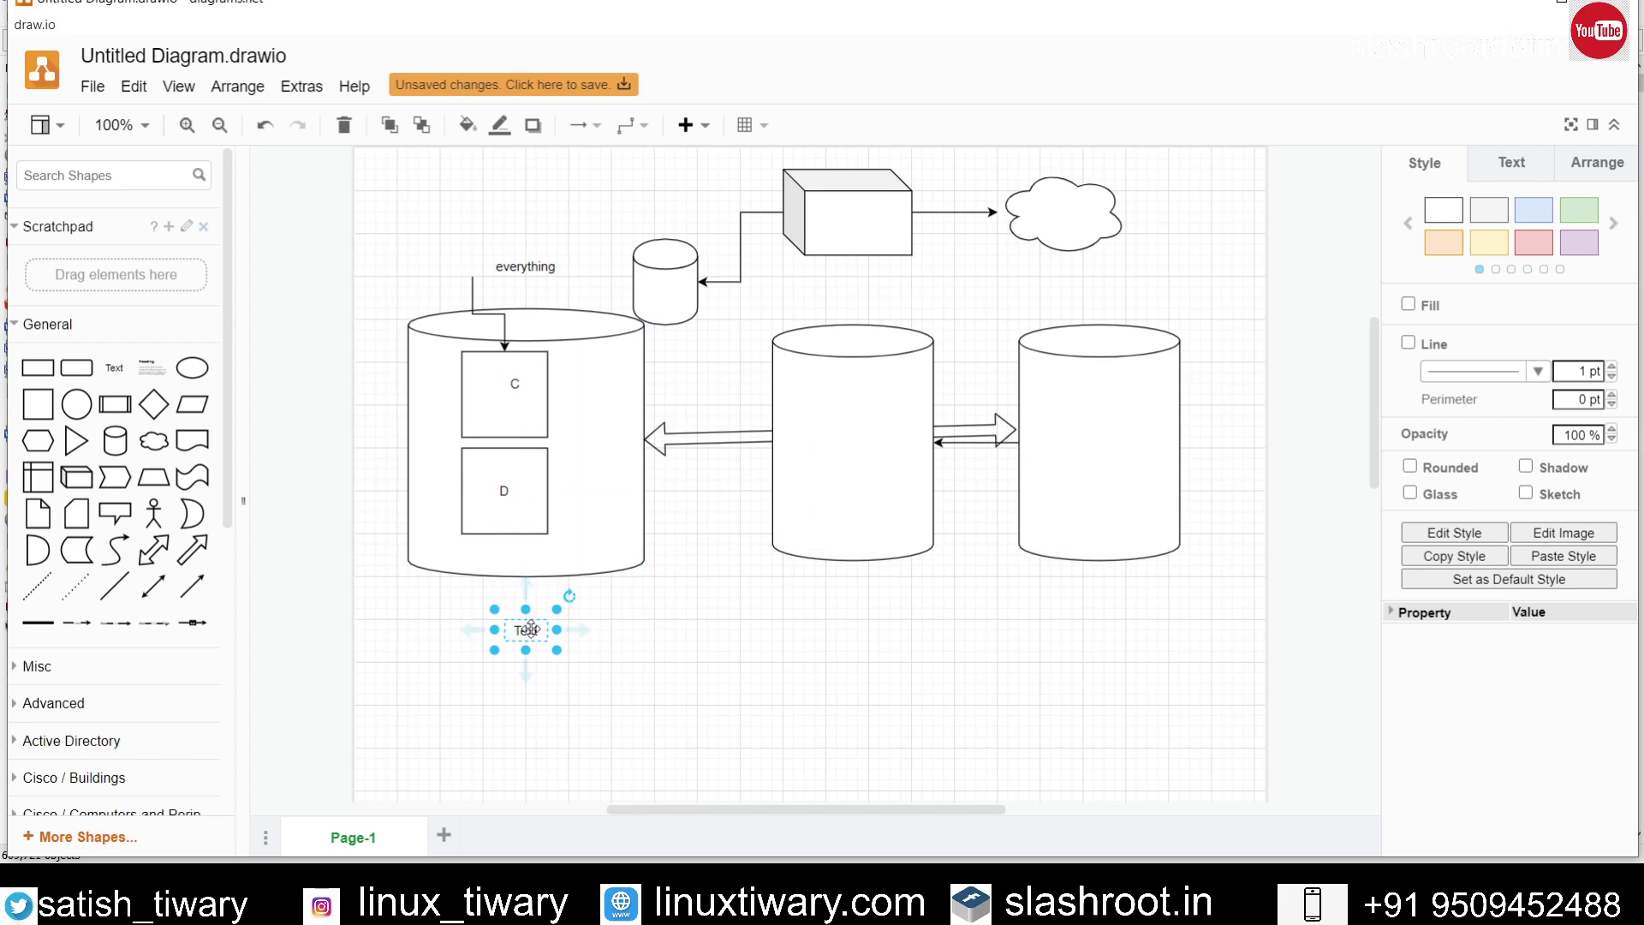
double_click(531, 629)
text(http)
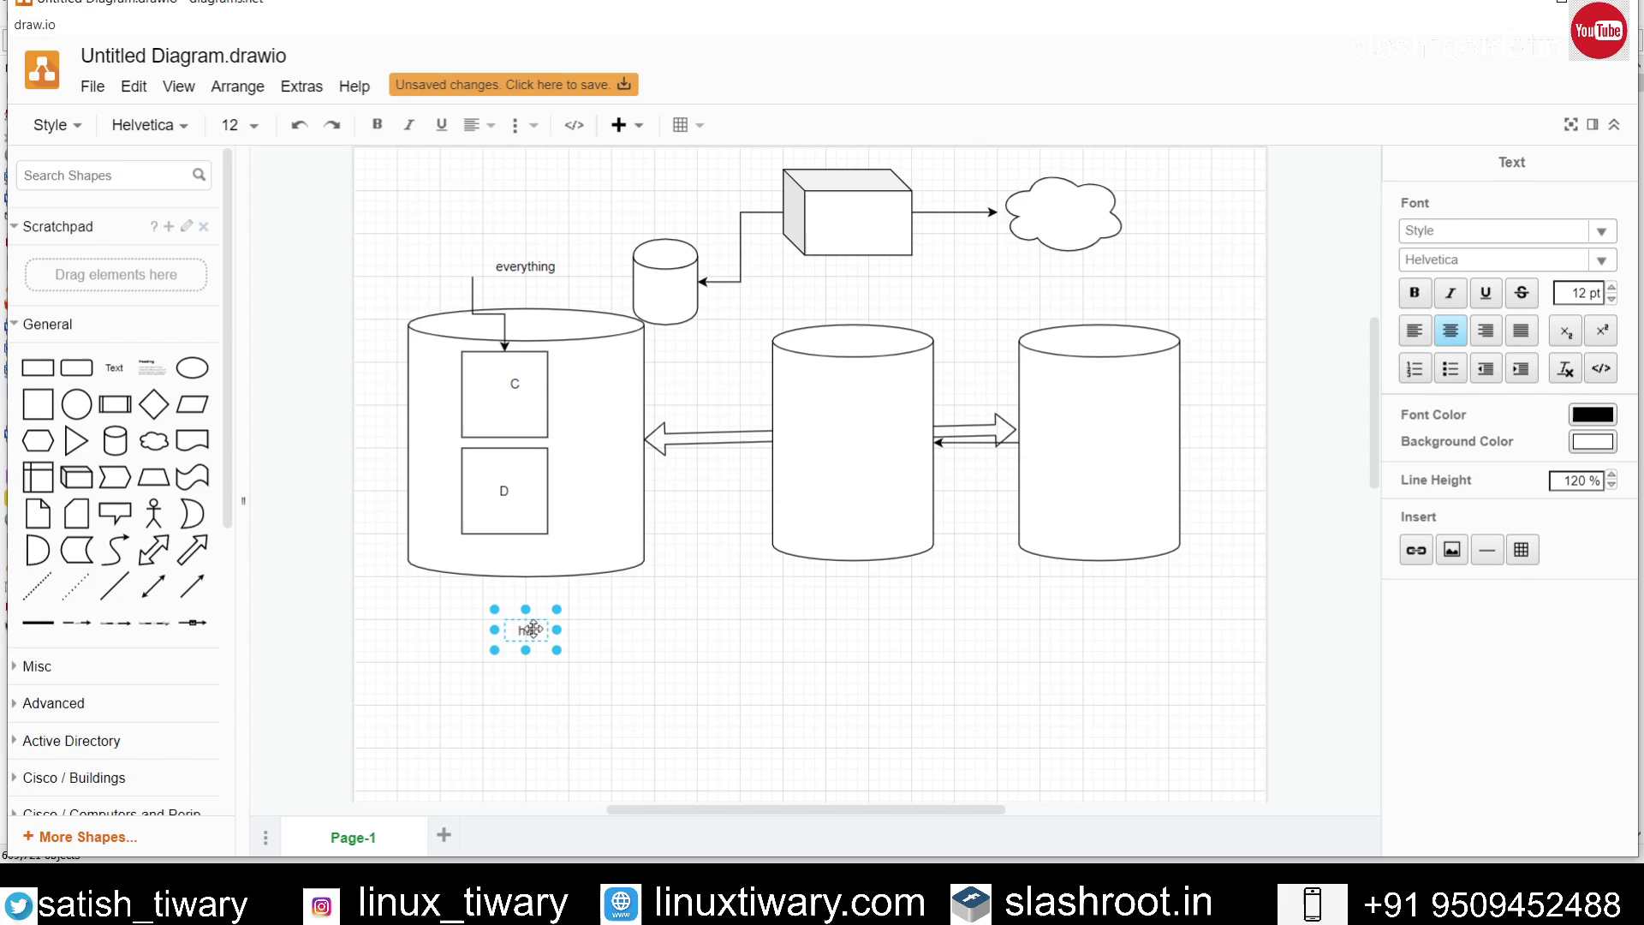
click(708, 608)
click(114, 367)
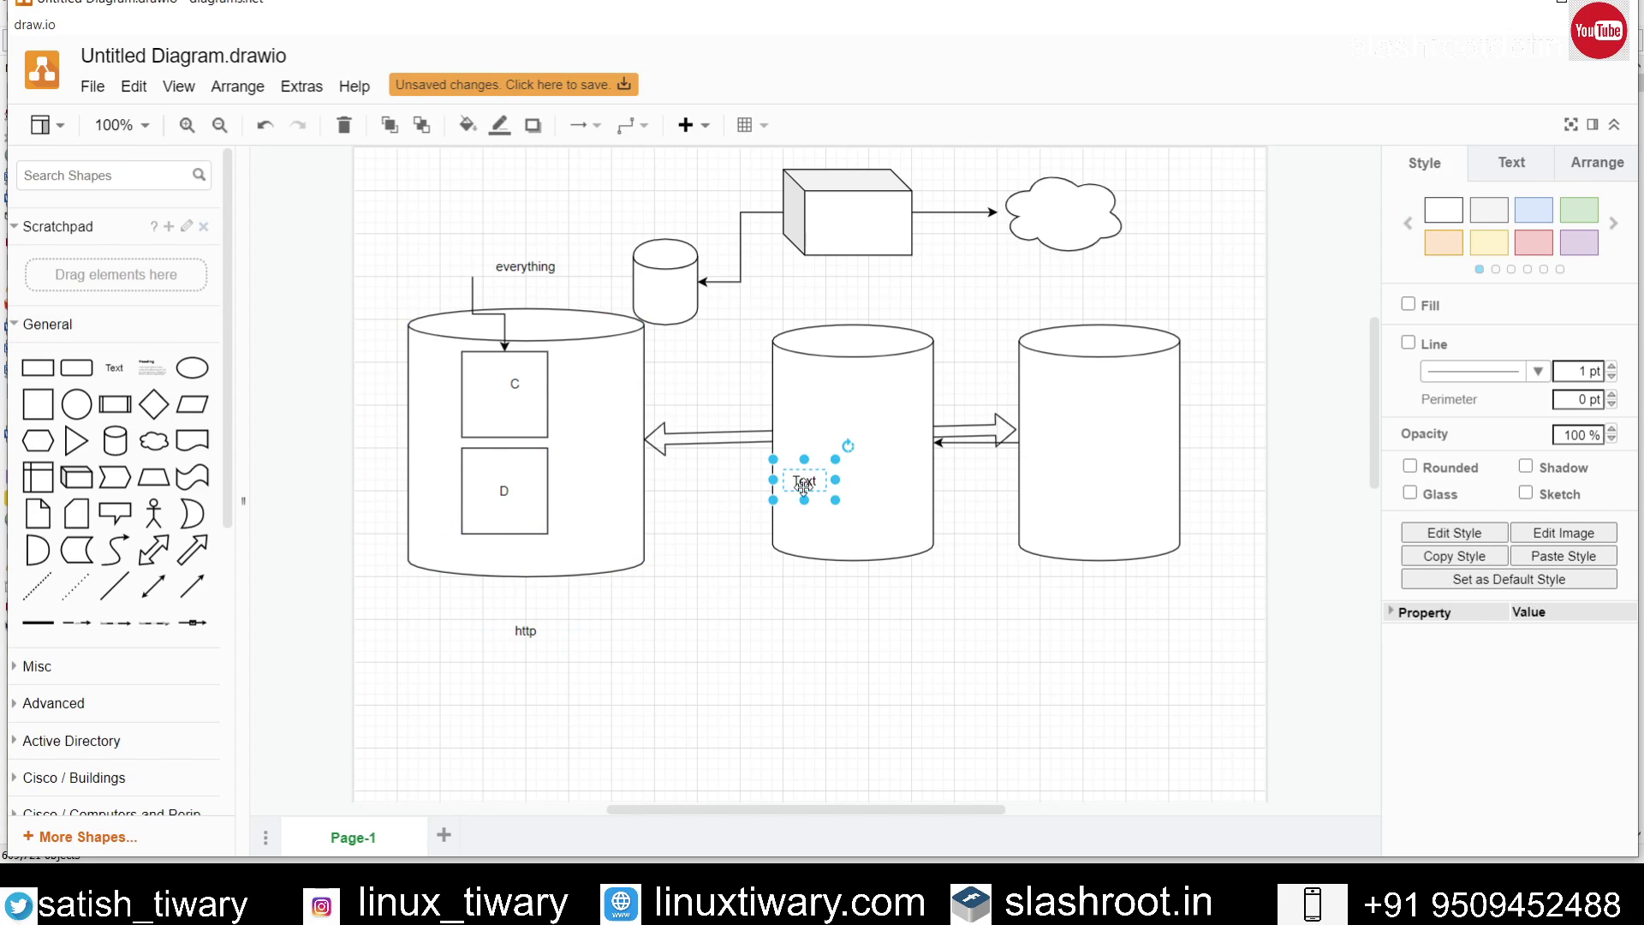
drag(803, 487, 536, 674)
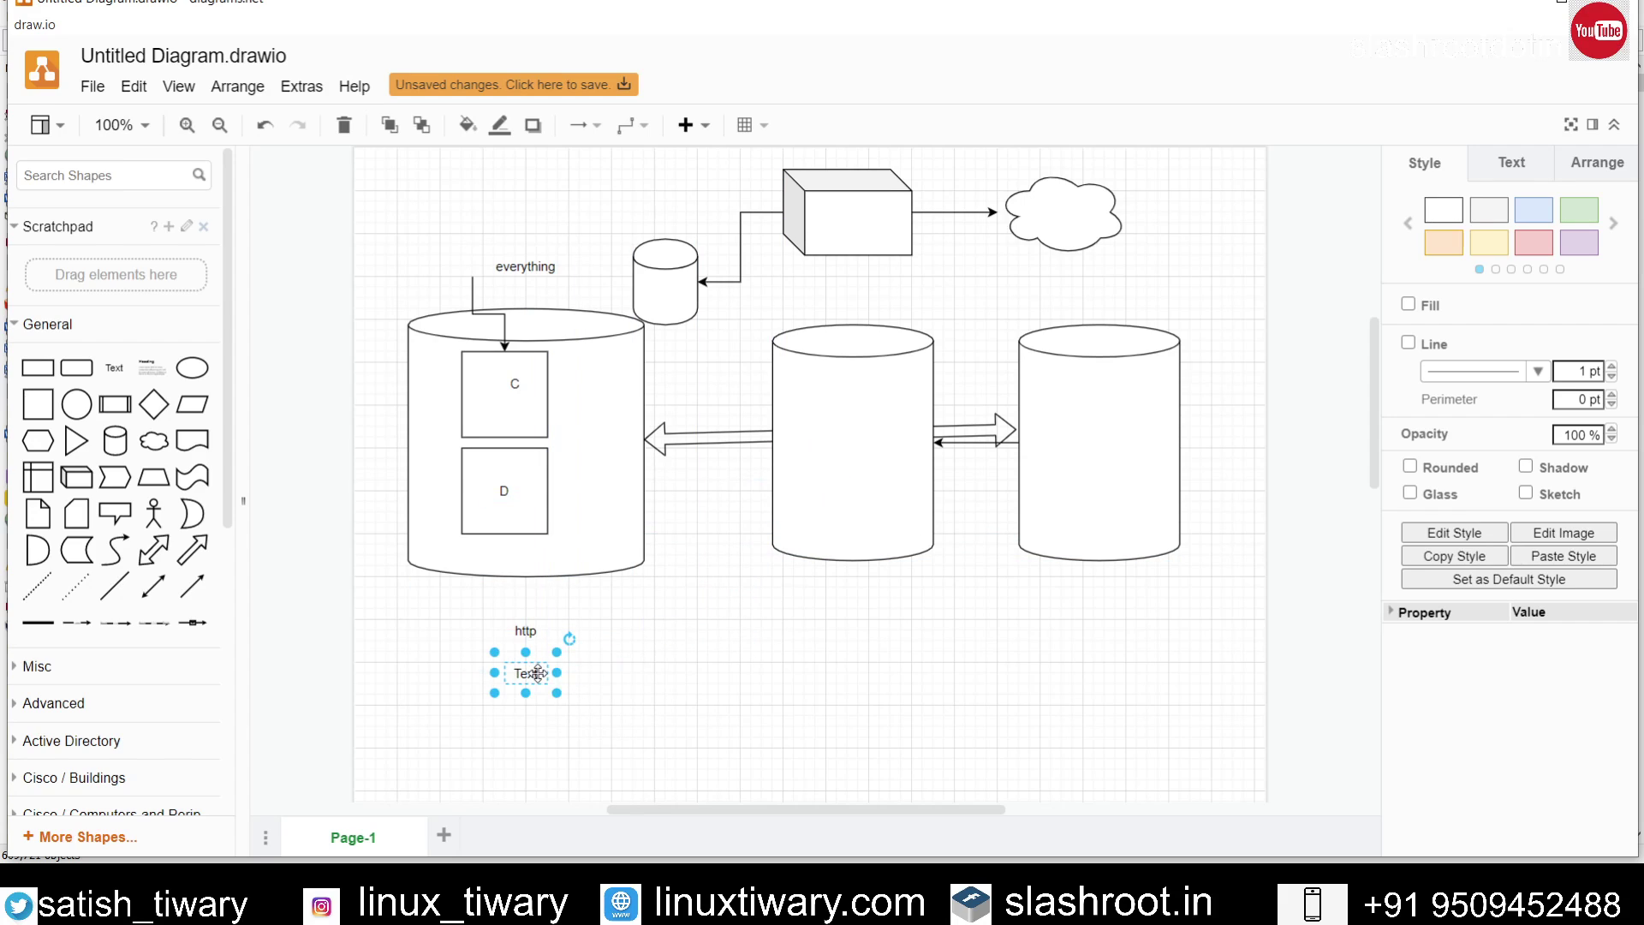
double_click(535, 674)
text(fl)
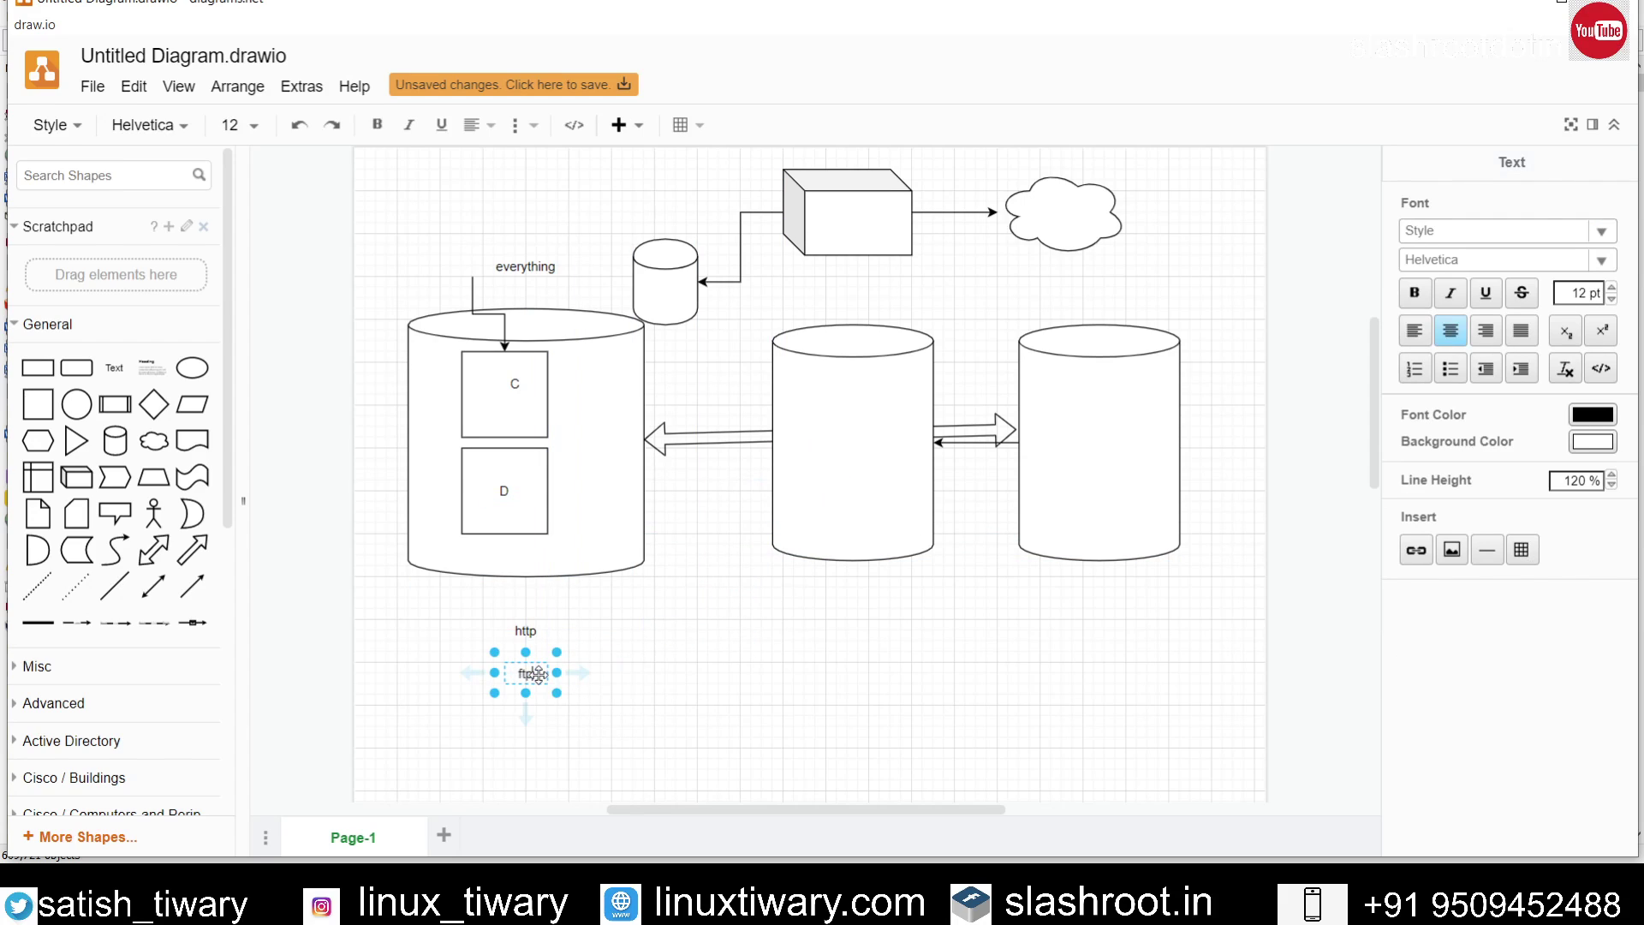
text(p)
click(675, 677)
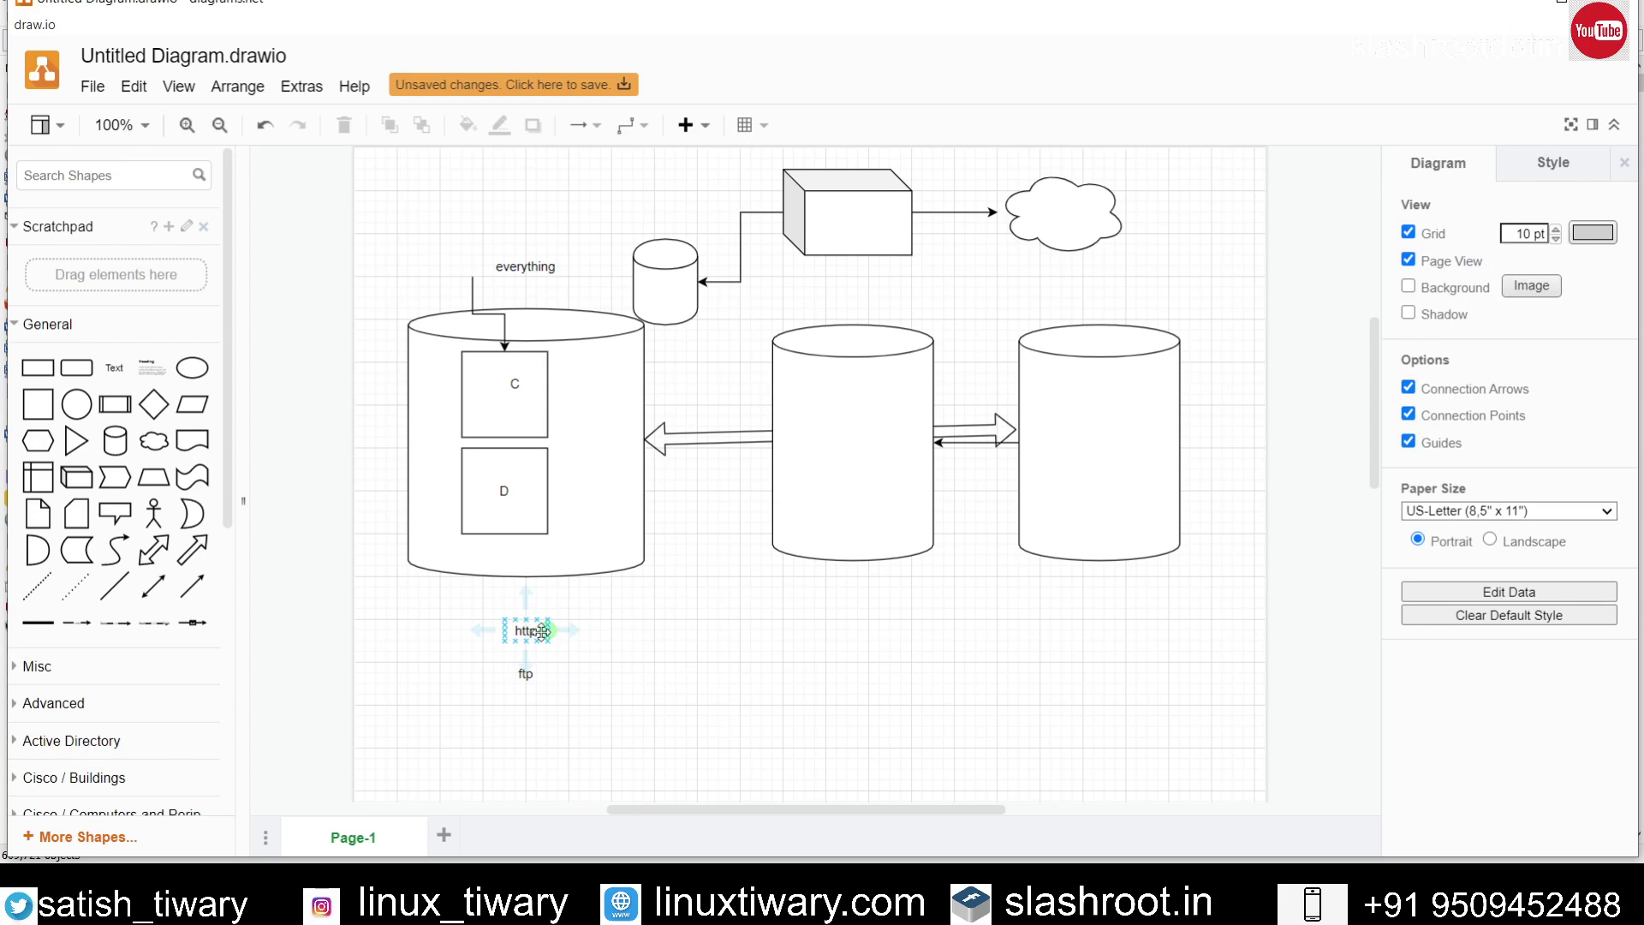
drag(526, 631, 471, 555)
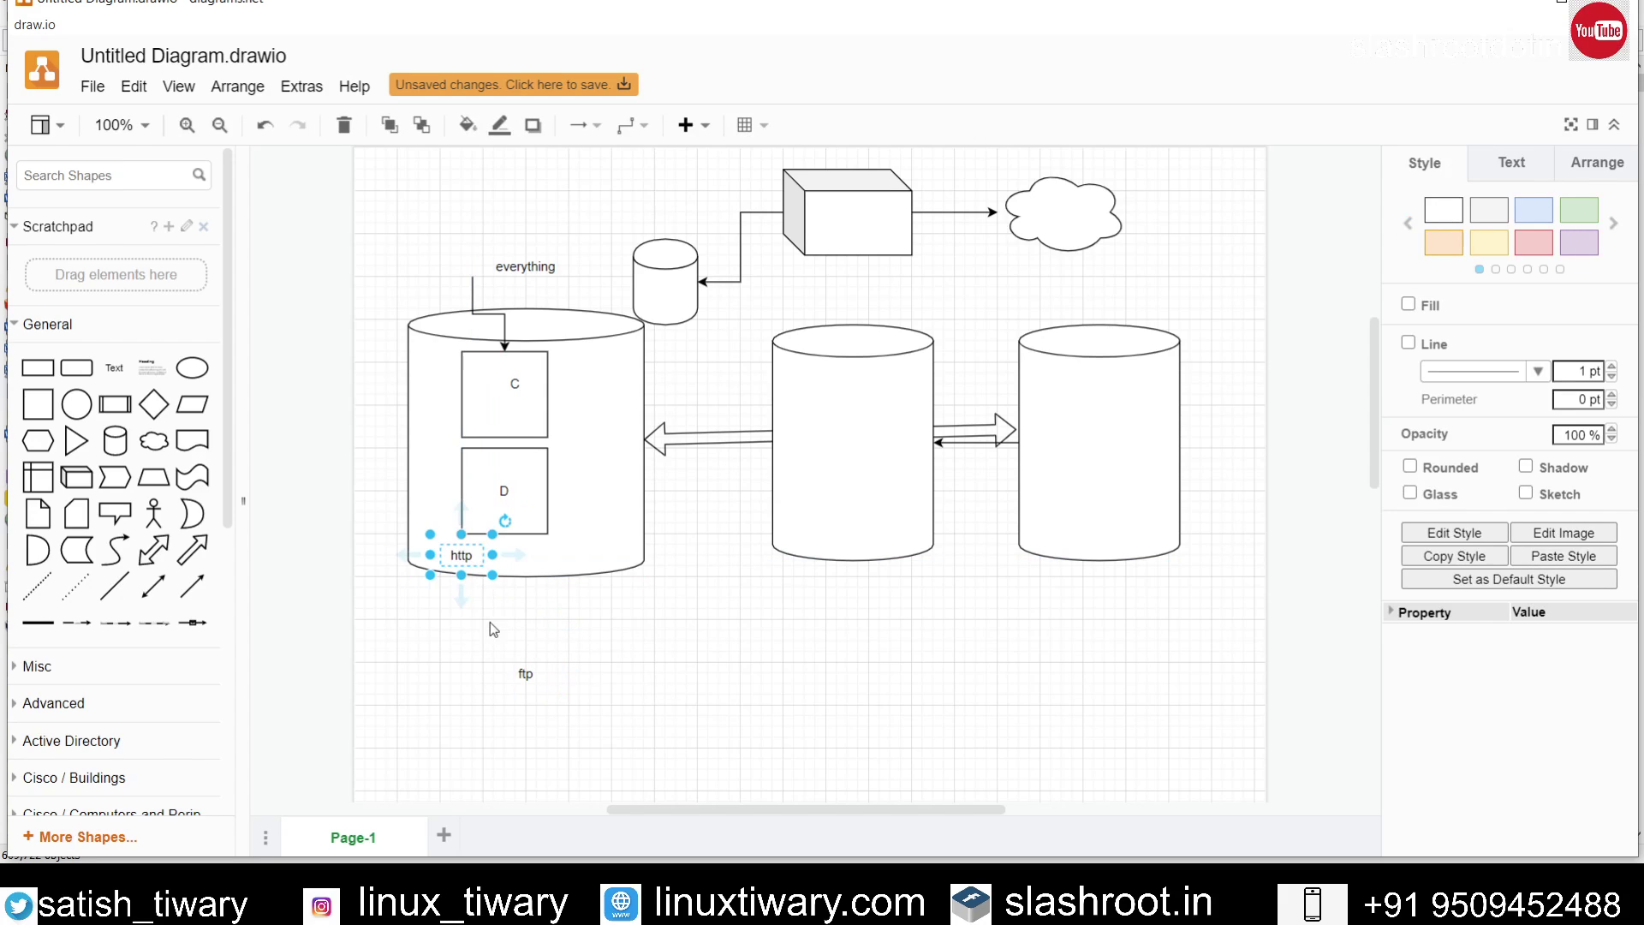
drag(525, 674, 554, 561)
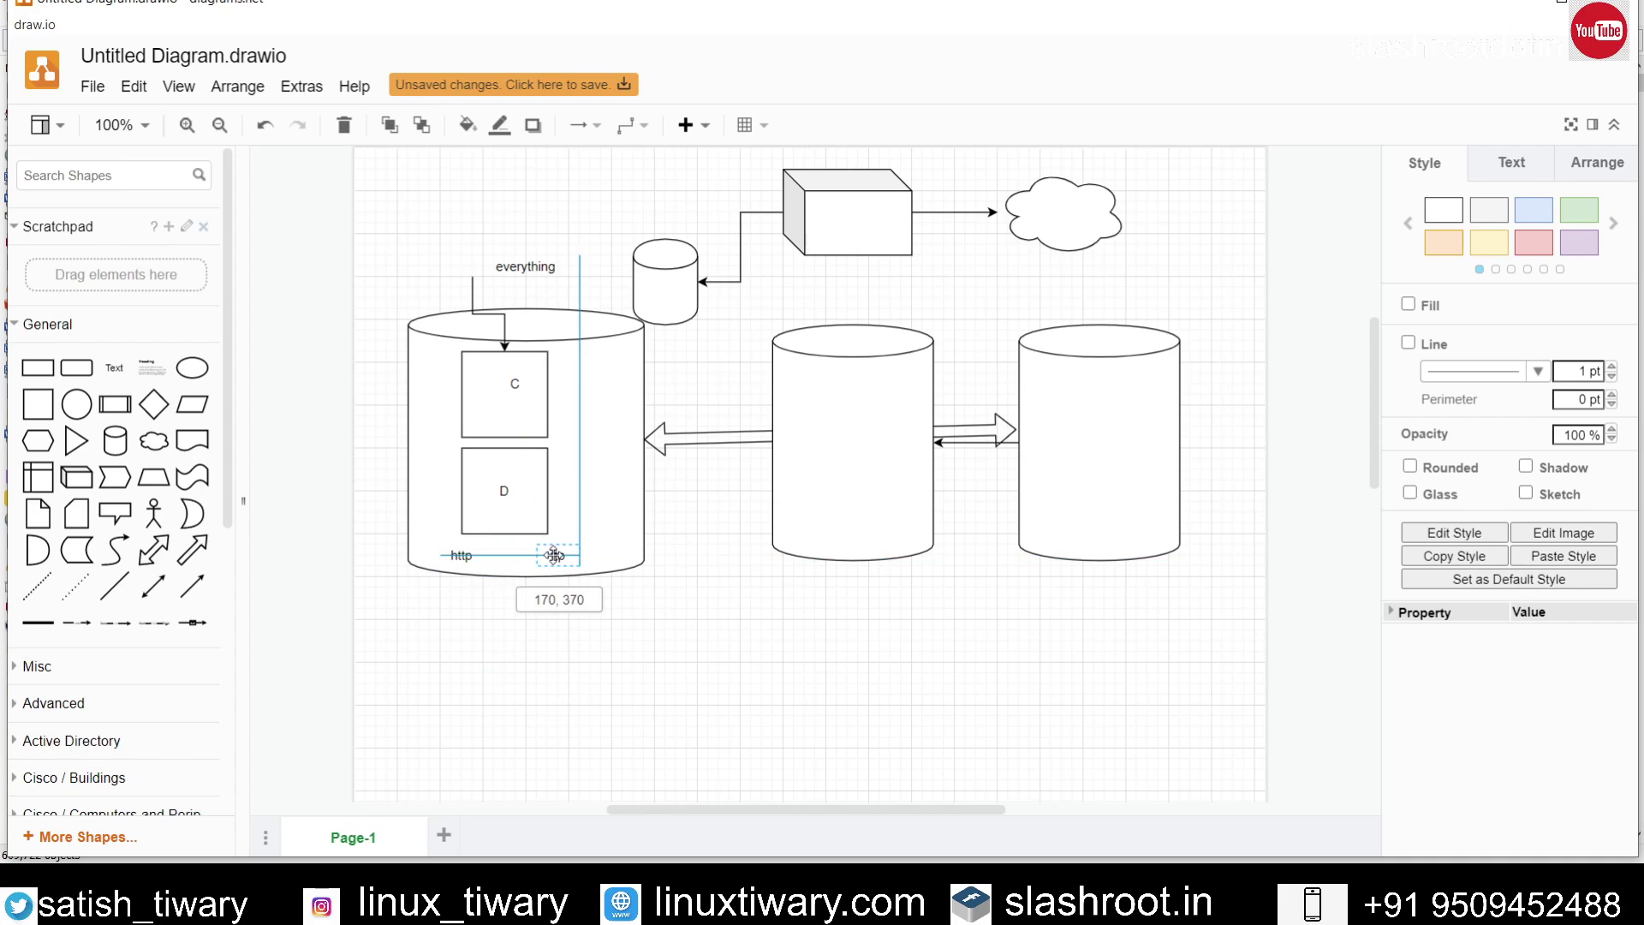
click(671, 646)
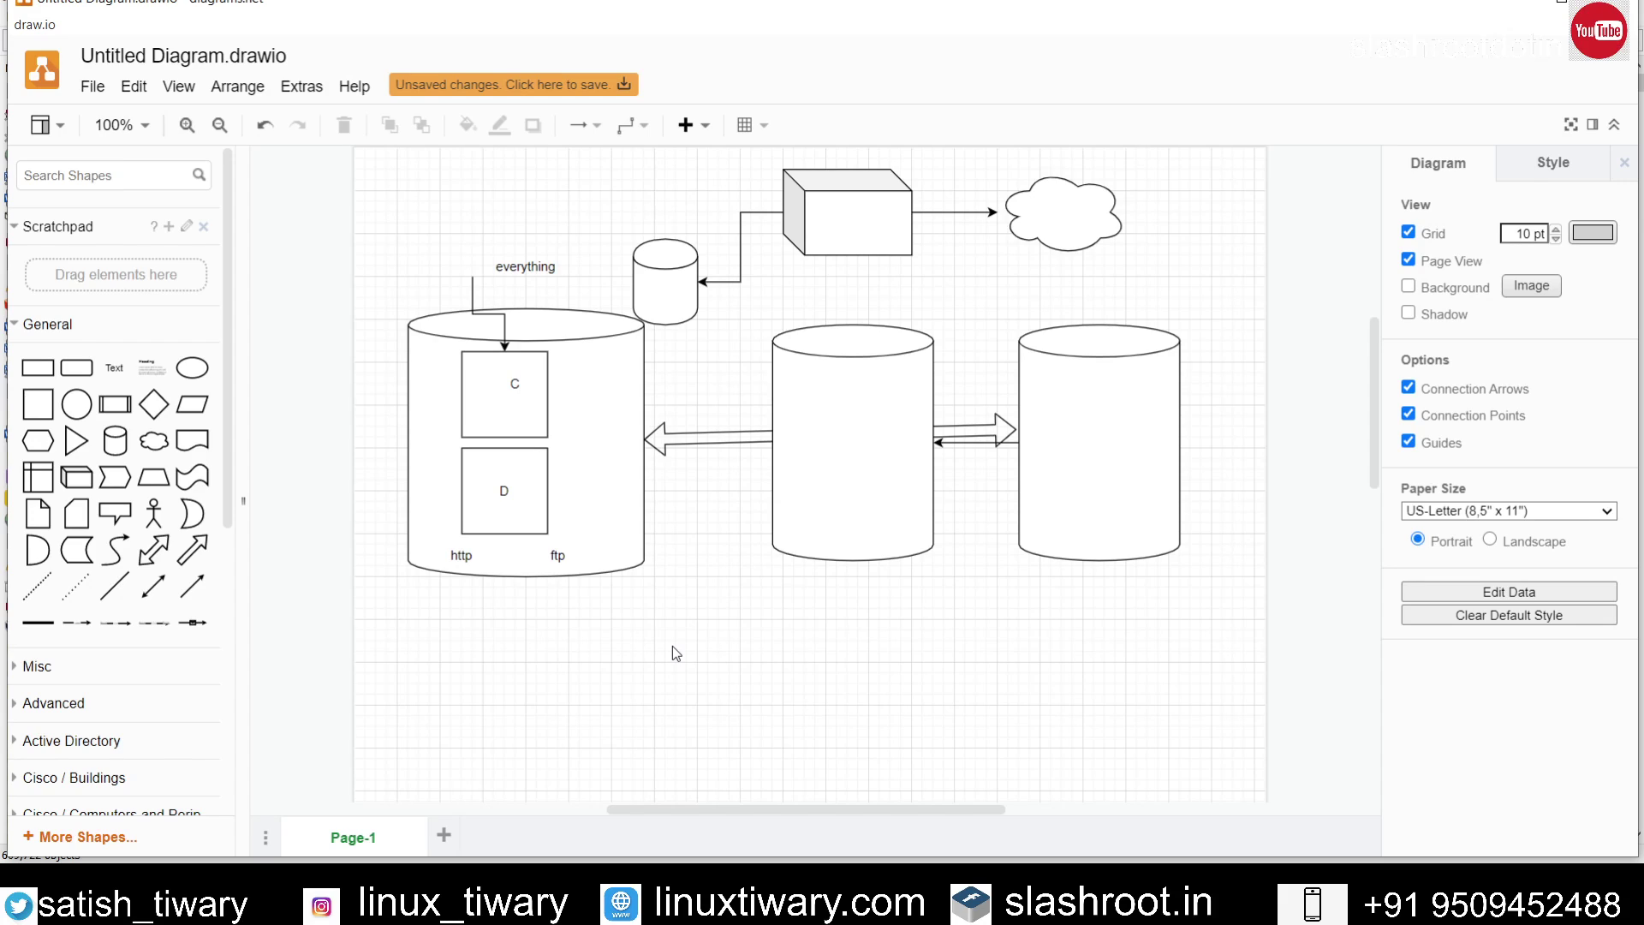
Step: Place an ellipse below the left drives cylinder, then switch to Everything with Alt+Tab
click(192, 368)
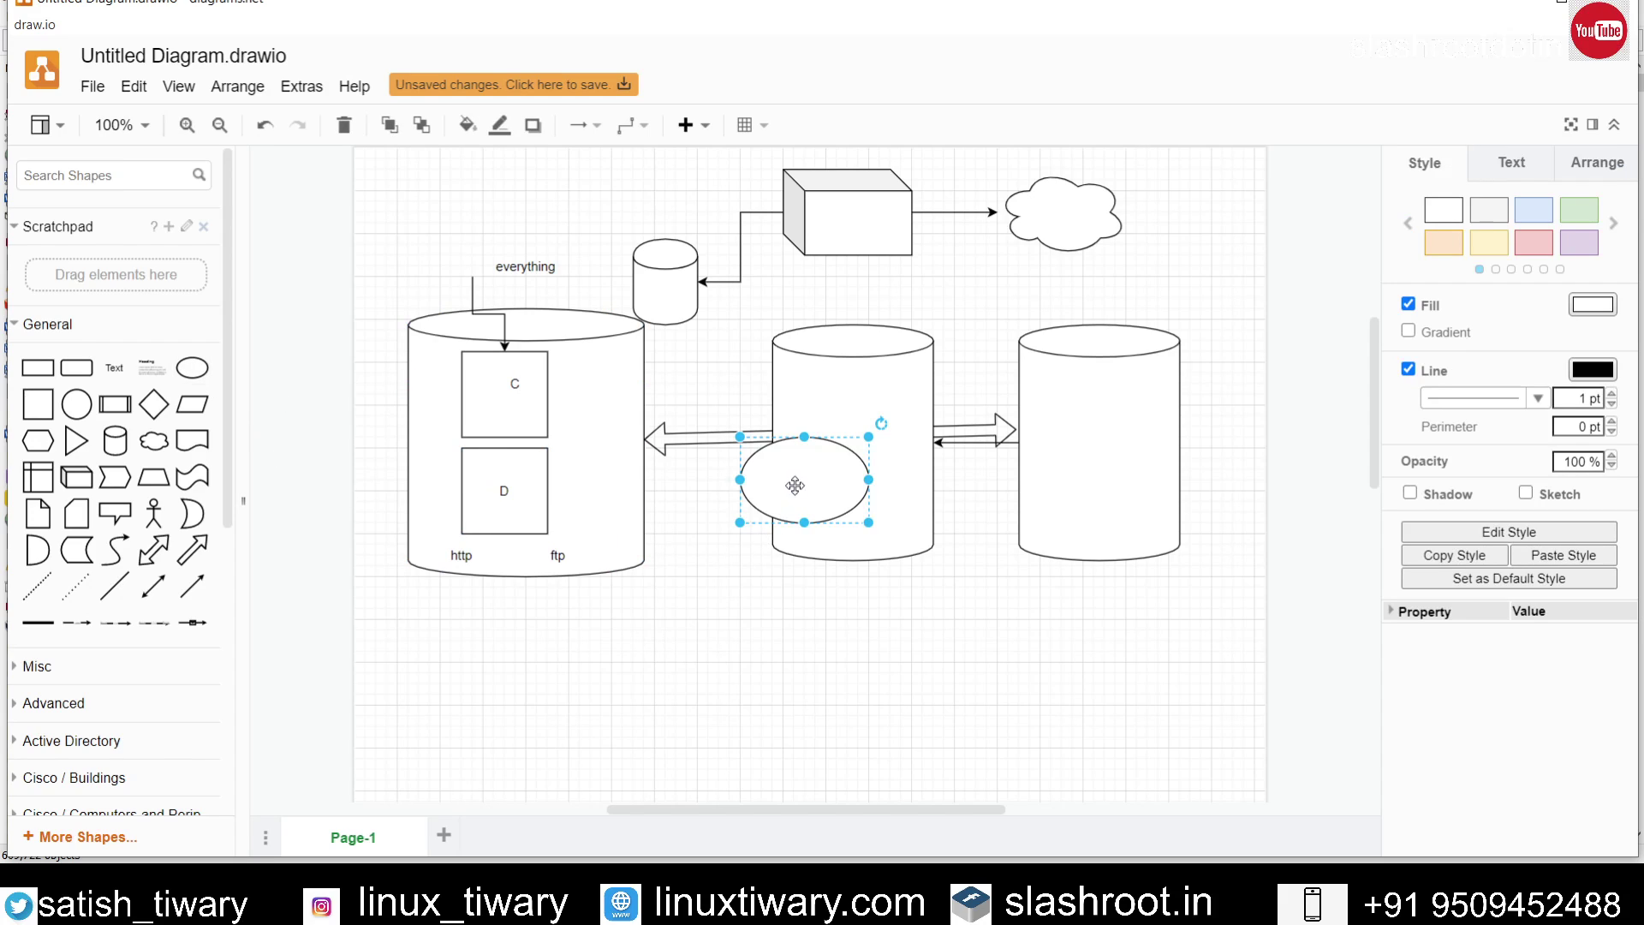
drag(783, 476, 534, 670)
click(721, 721)
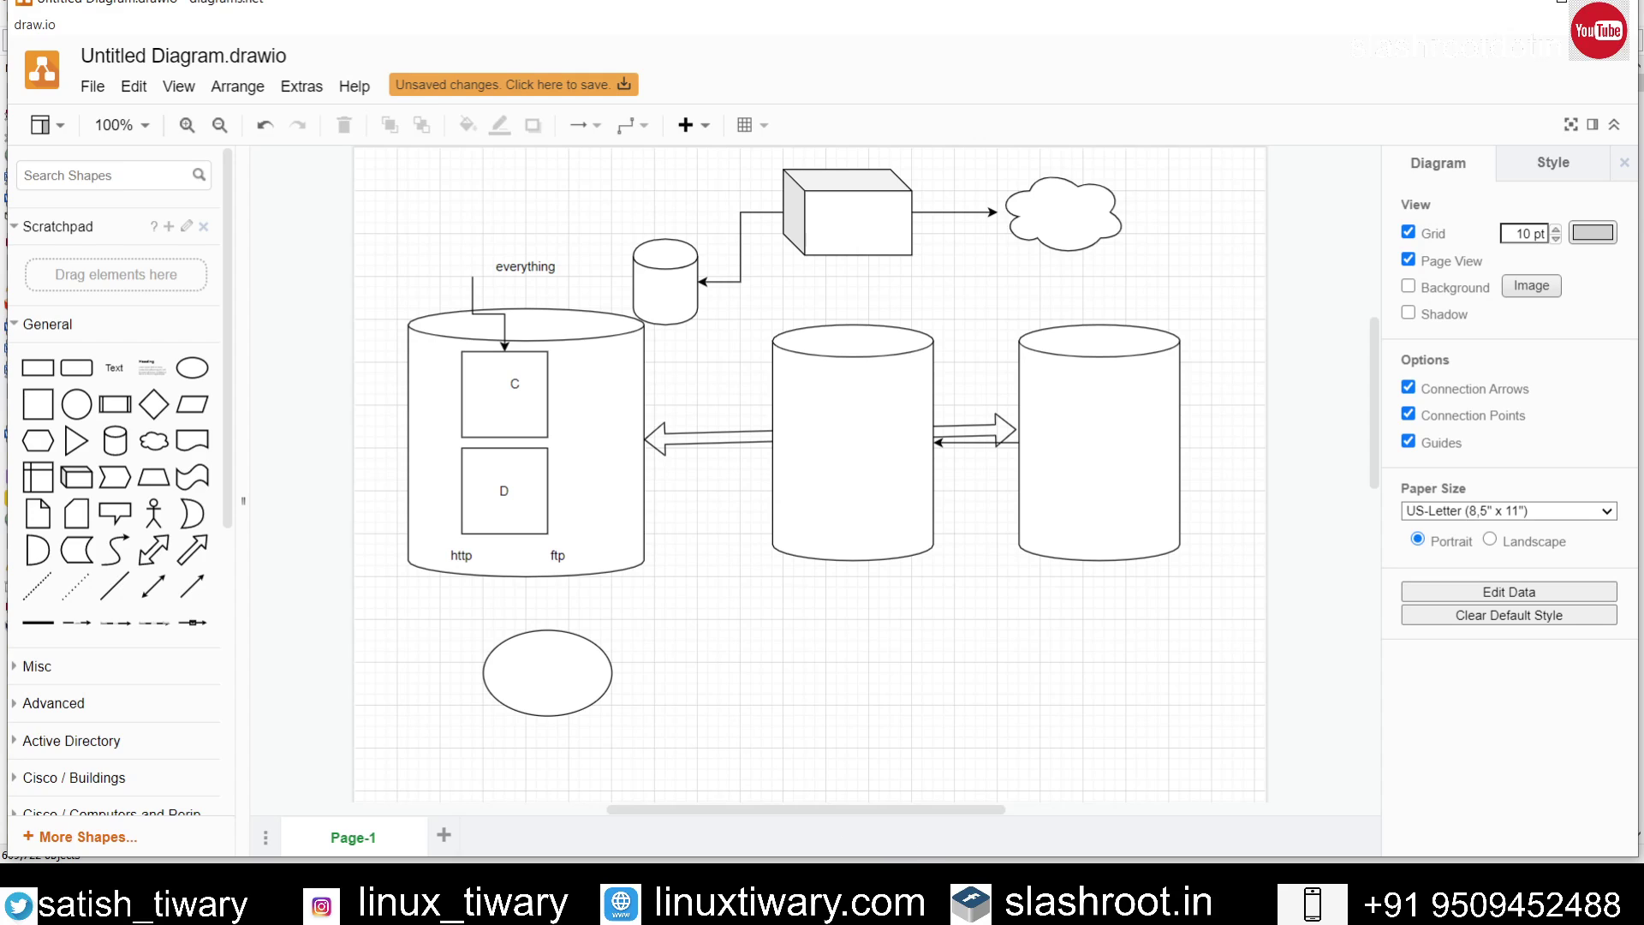
key(alt+Tab)
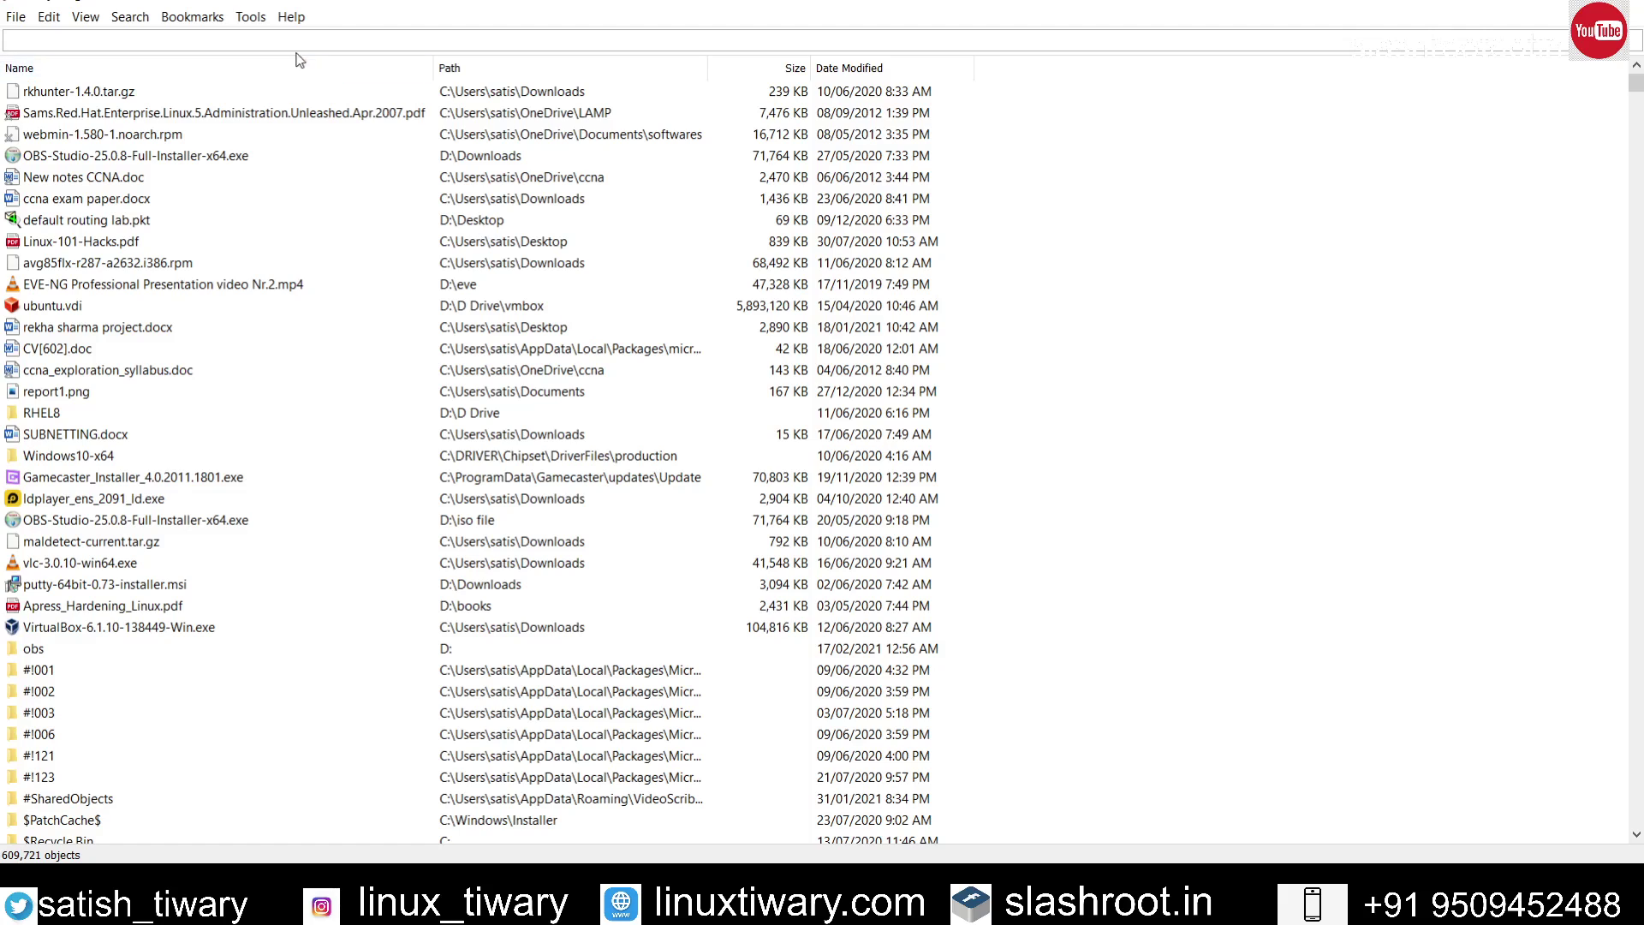
Step: Re-enable Everything's HTTP server on port 80 in Tools > Options, then minimise Everything
click(251, 17)
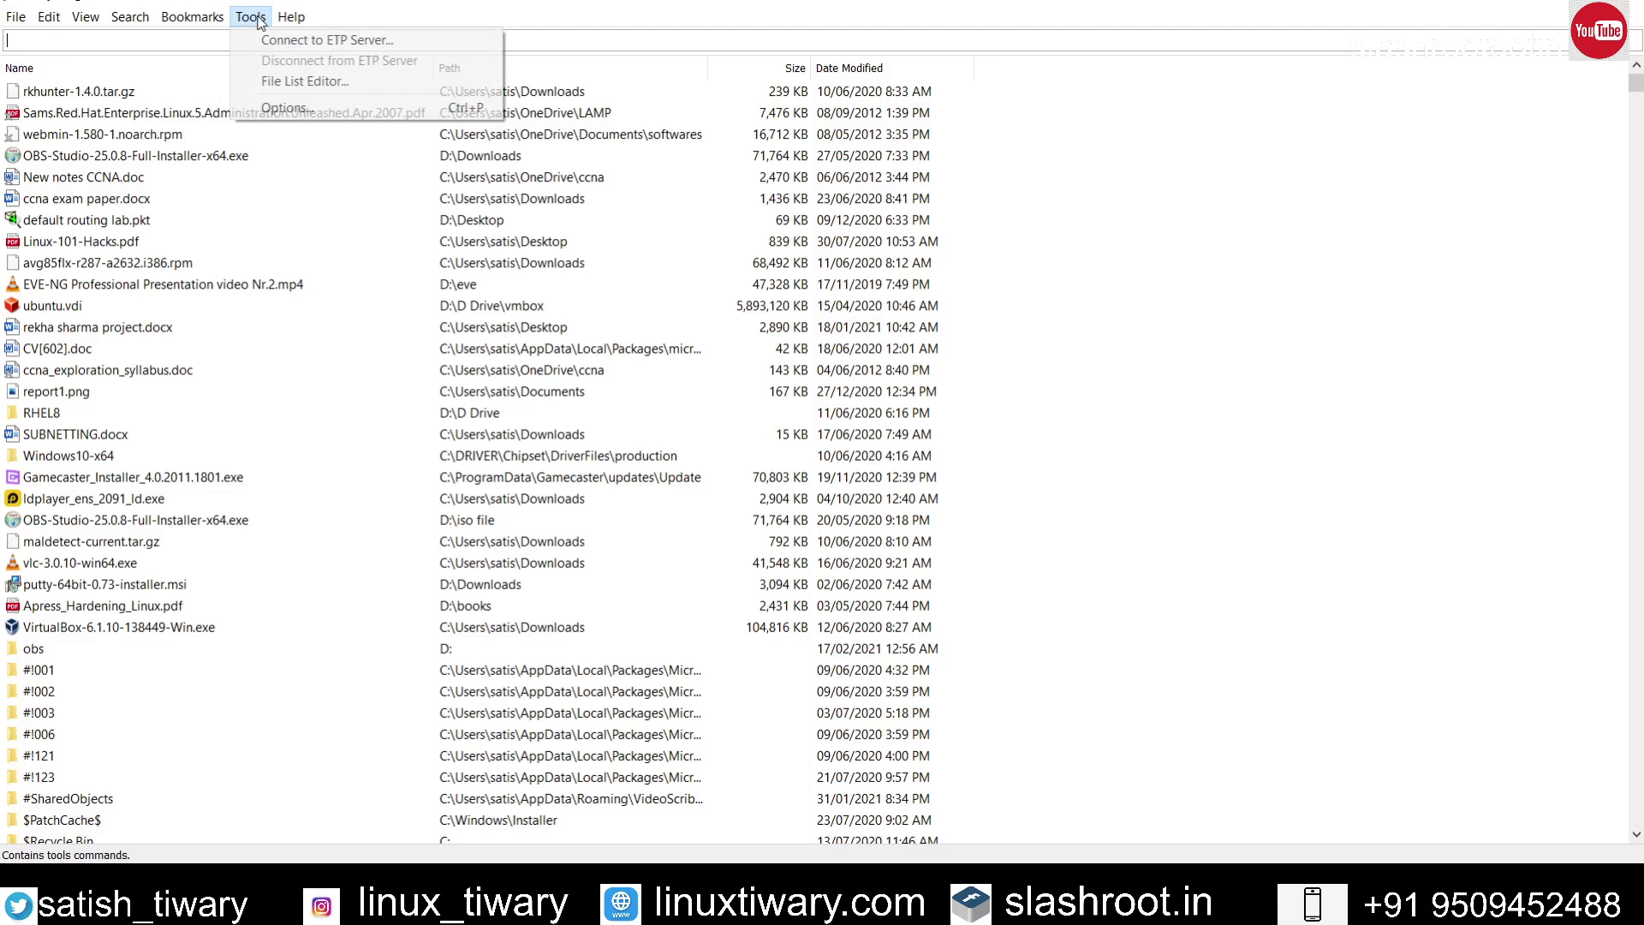
click(295, 107)
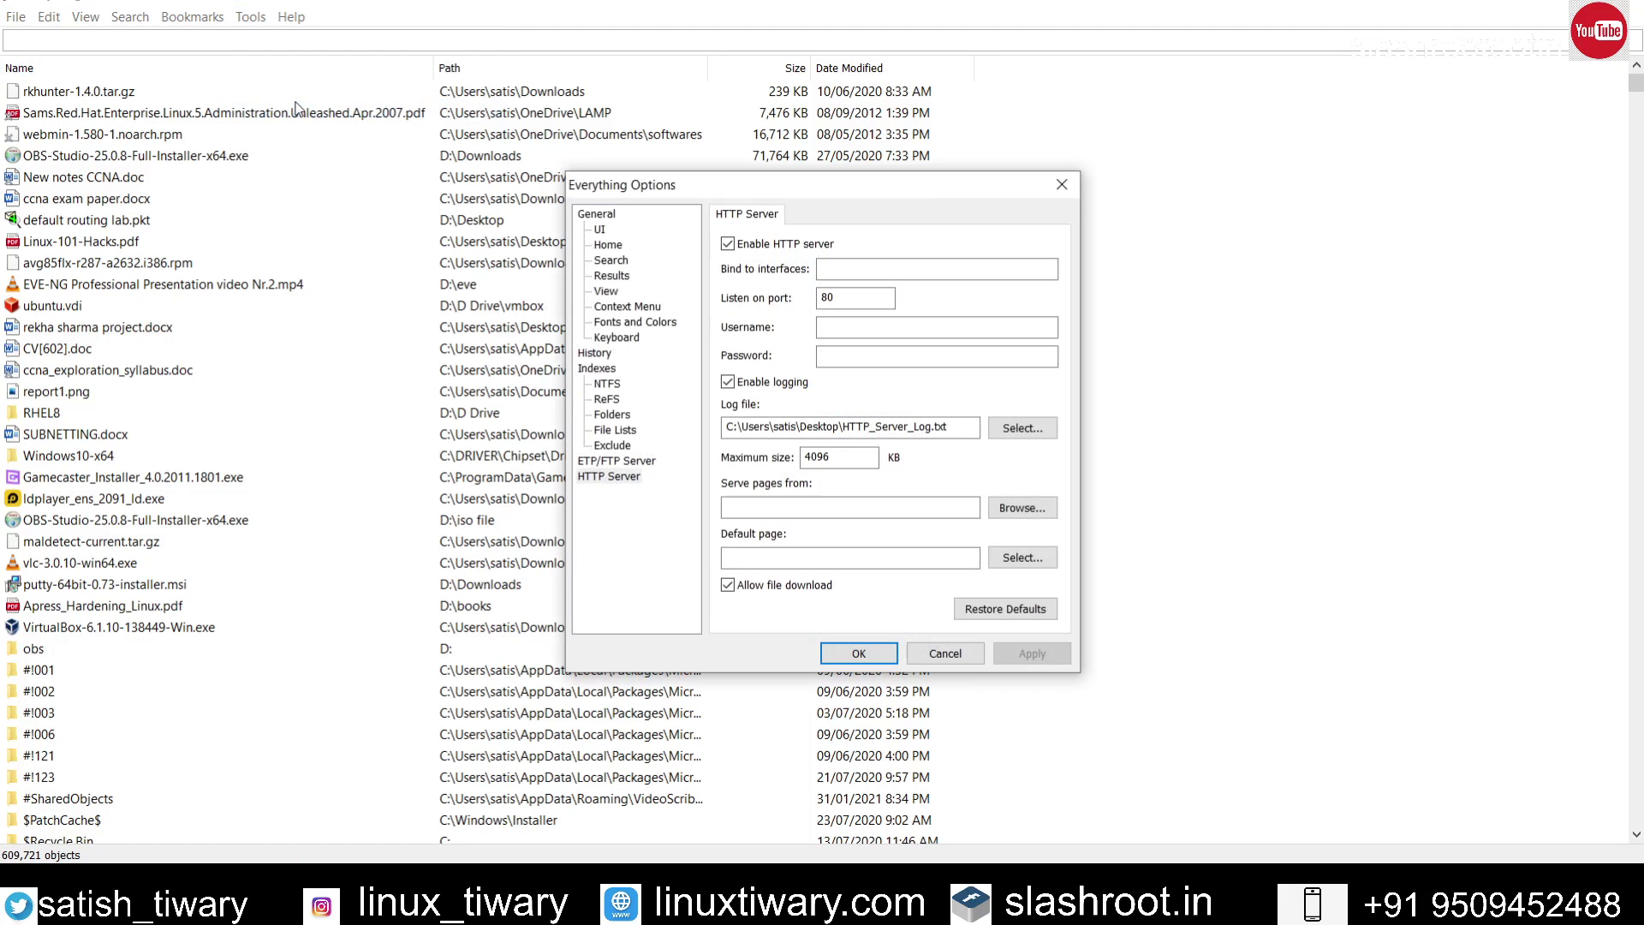
click(615, 477)
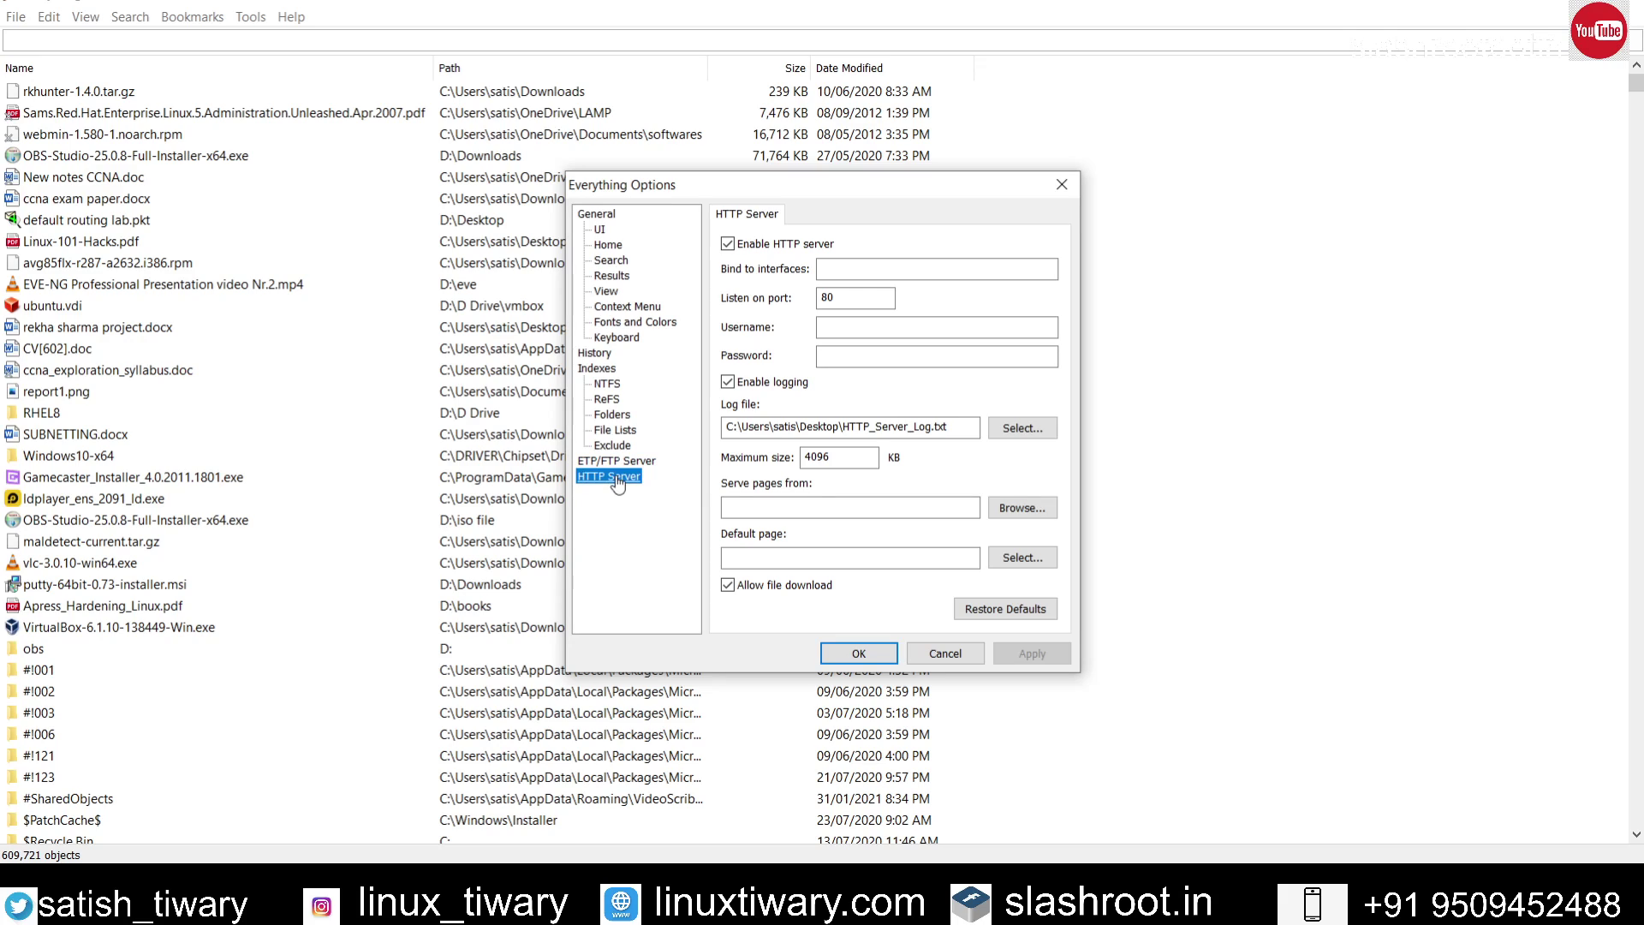
click(729, 248)
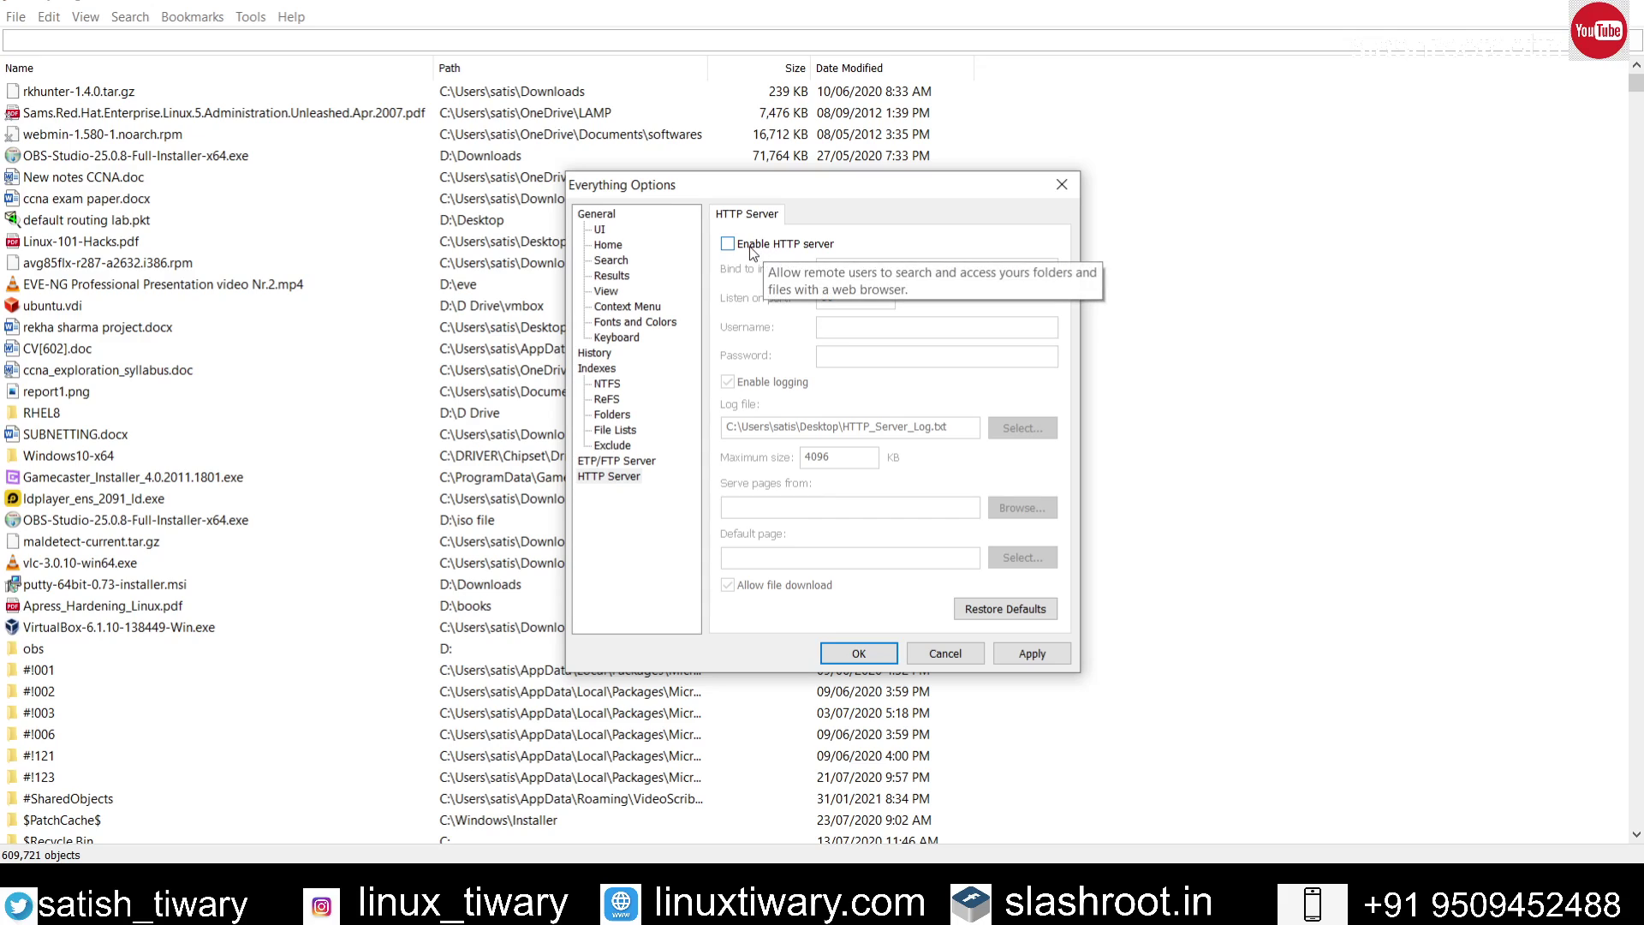
click(753, 248)
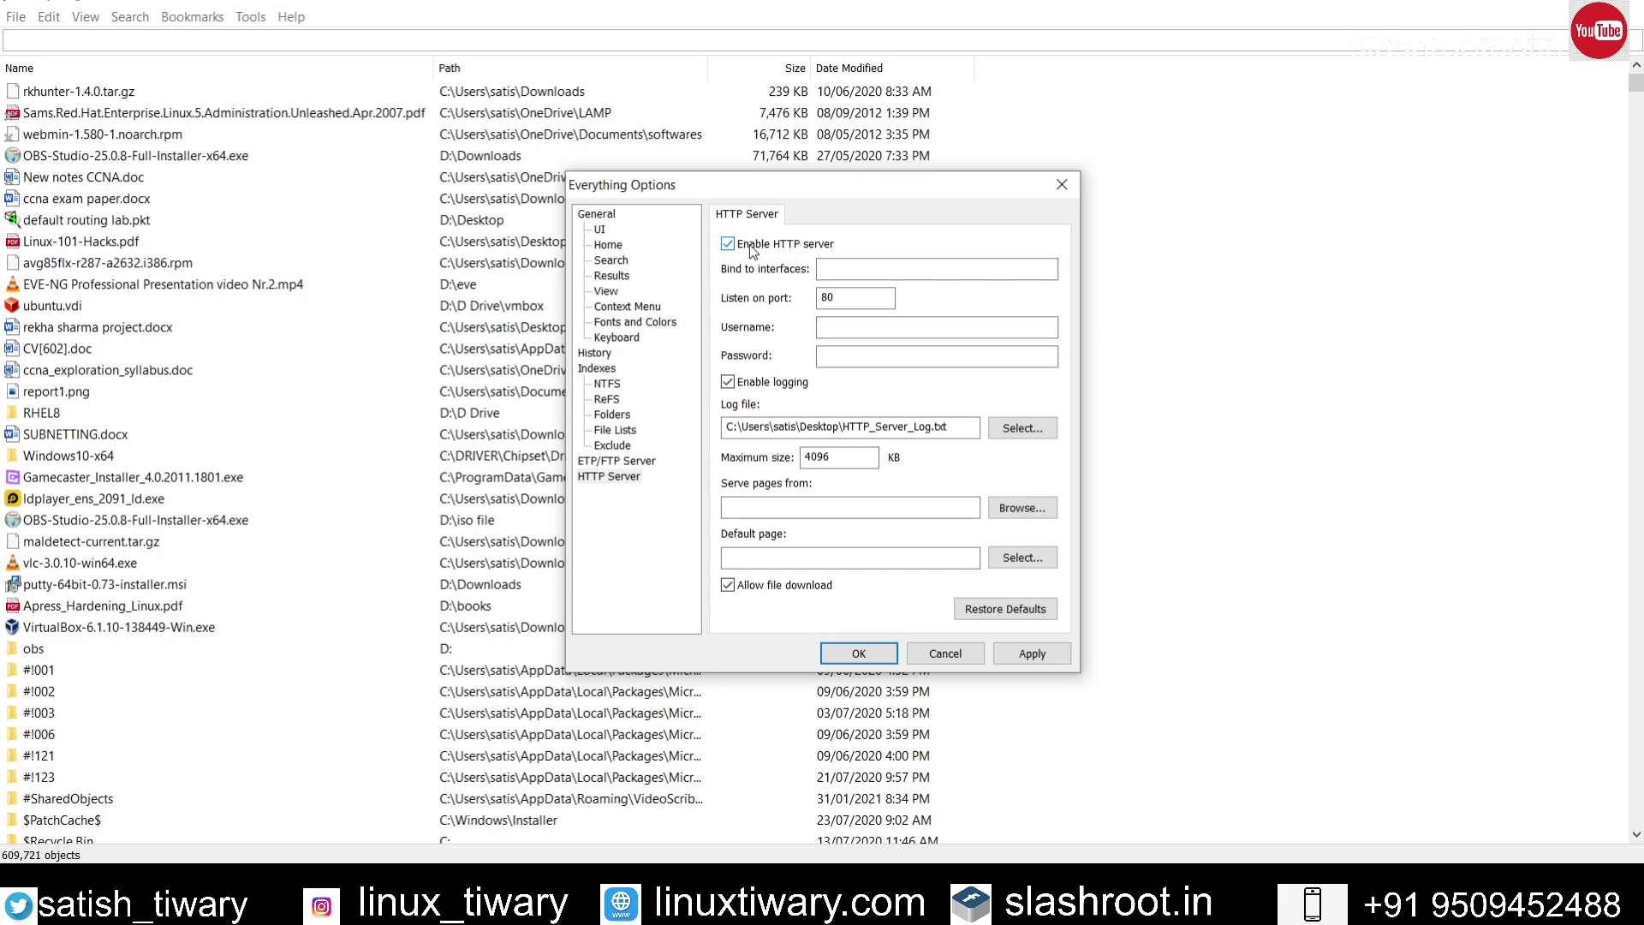
click(877, 655)
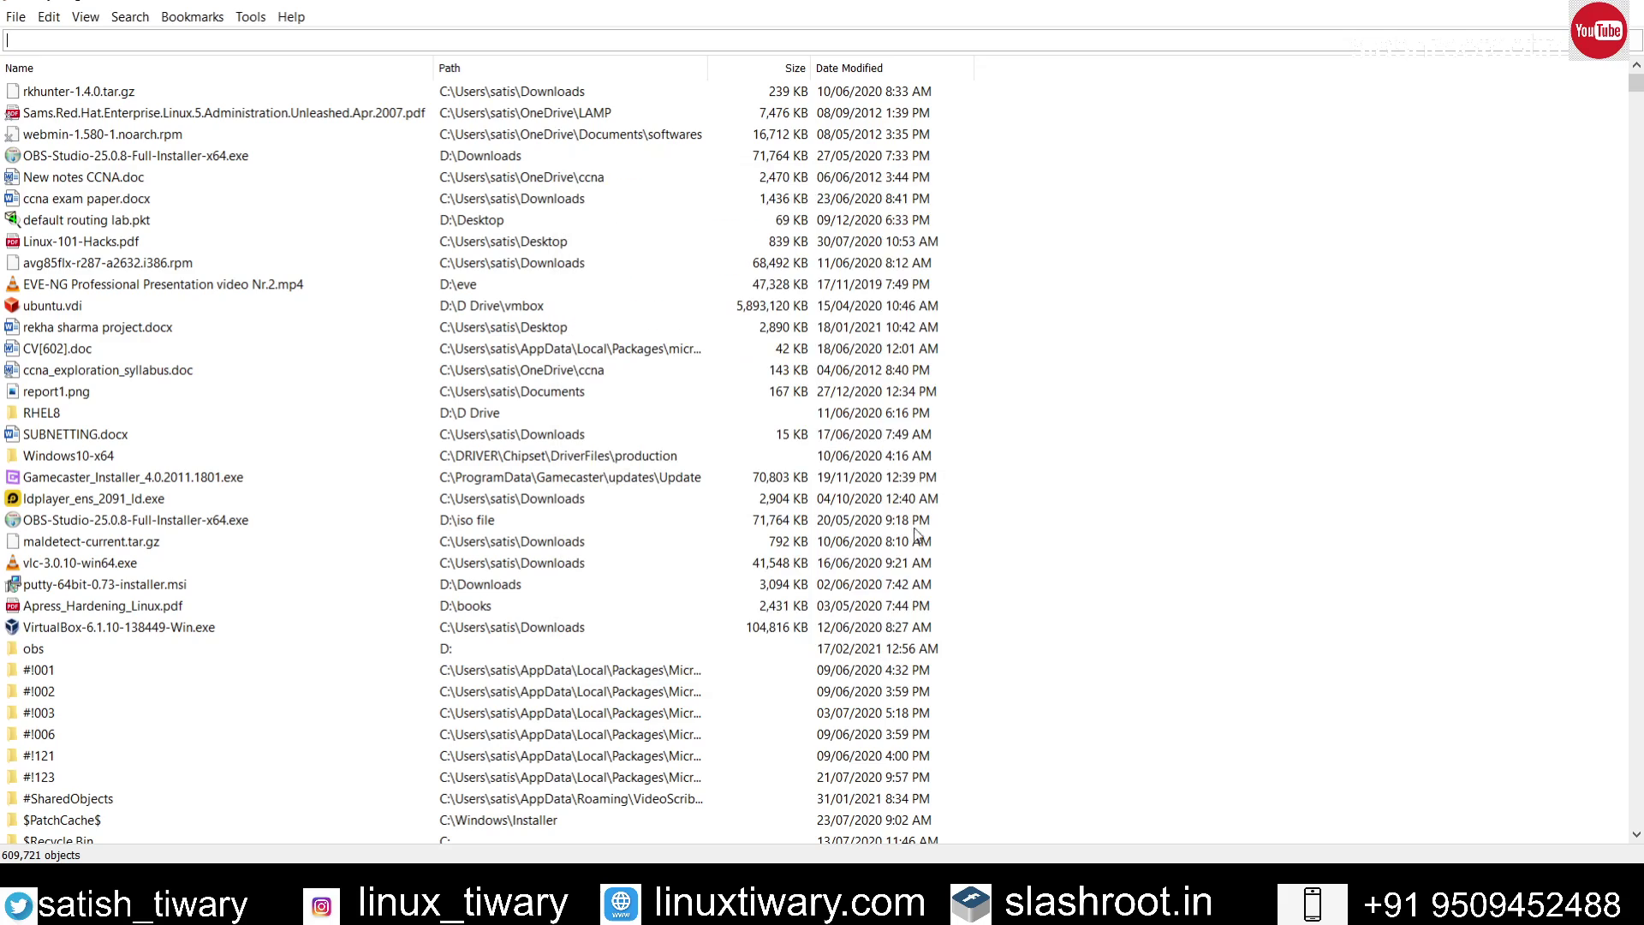
click(1513, 7)
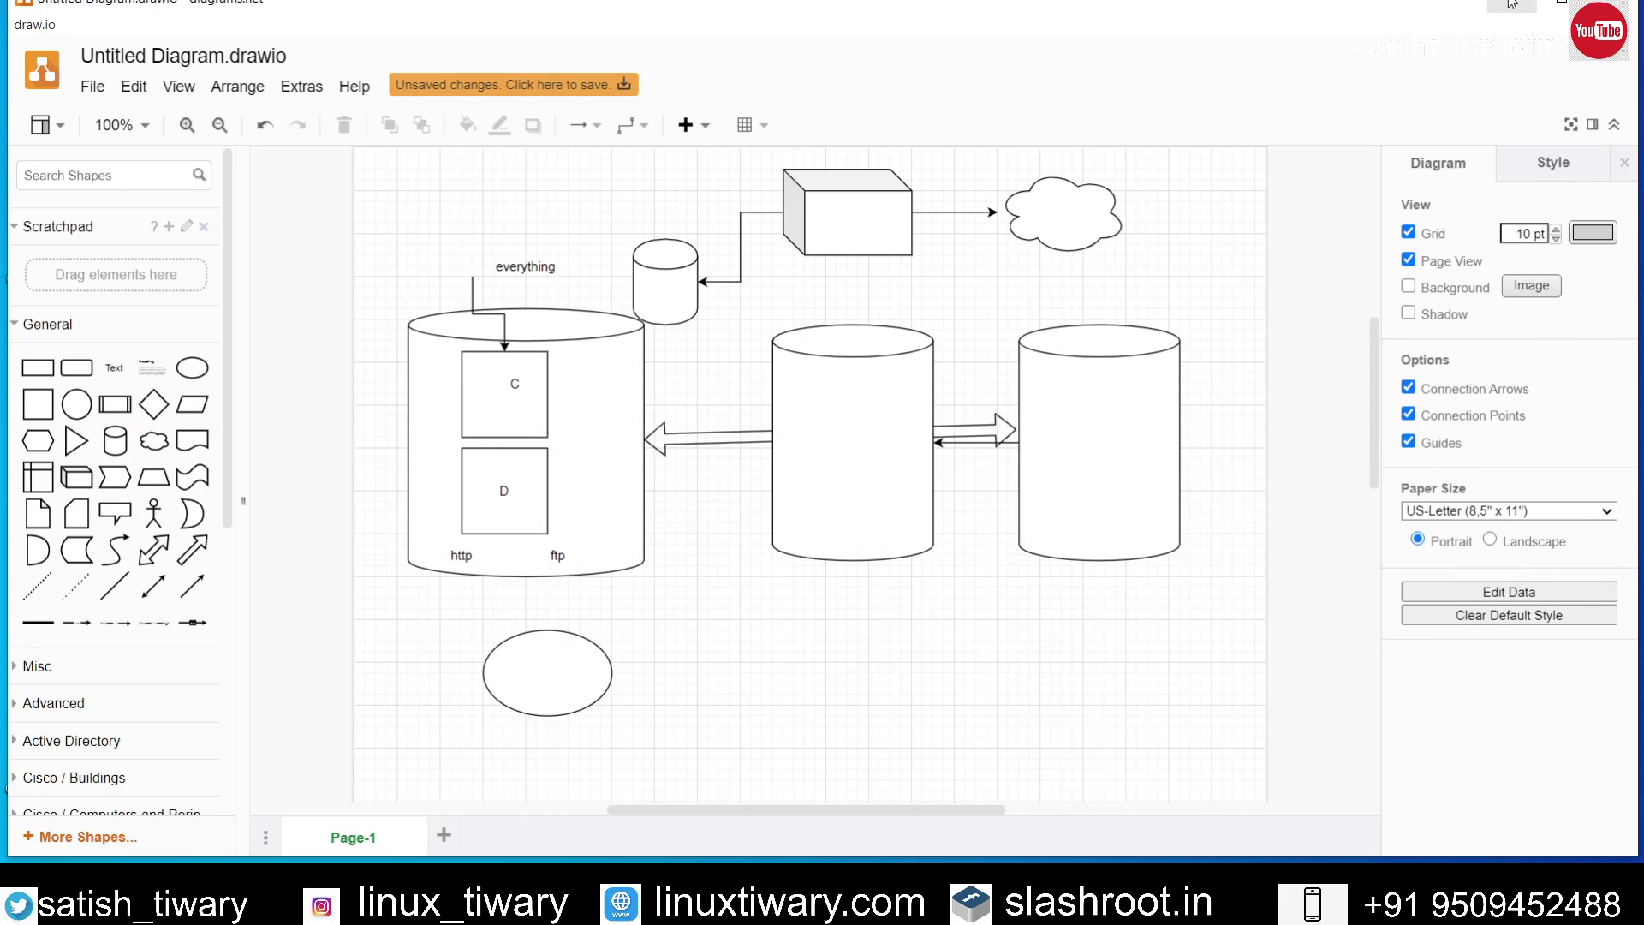
Step: Minimise draw.io and open This PC maximised to view the C: and D: drives
click(1514, 4)
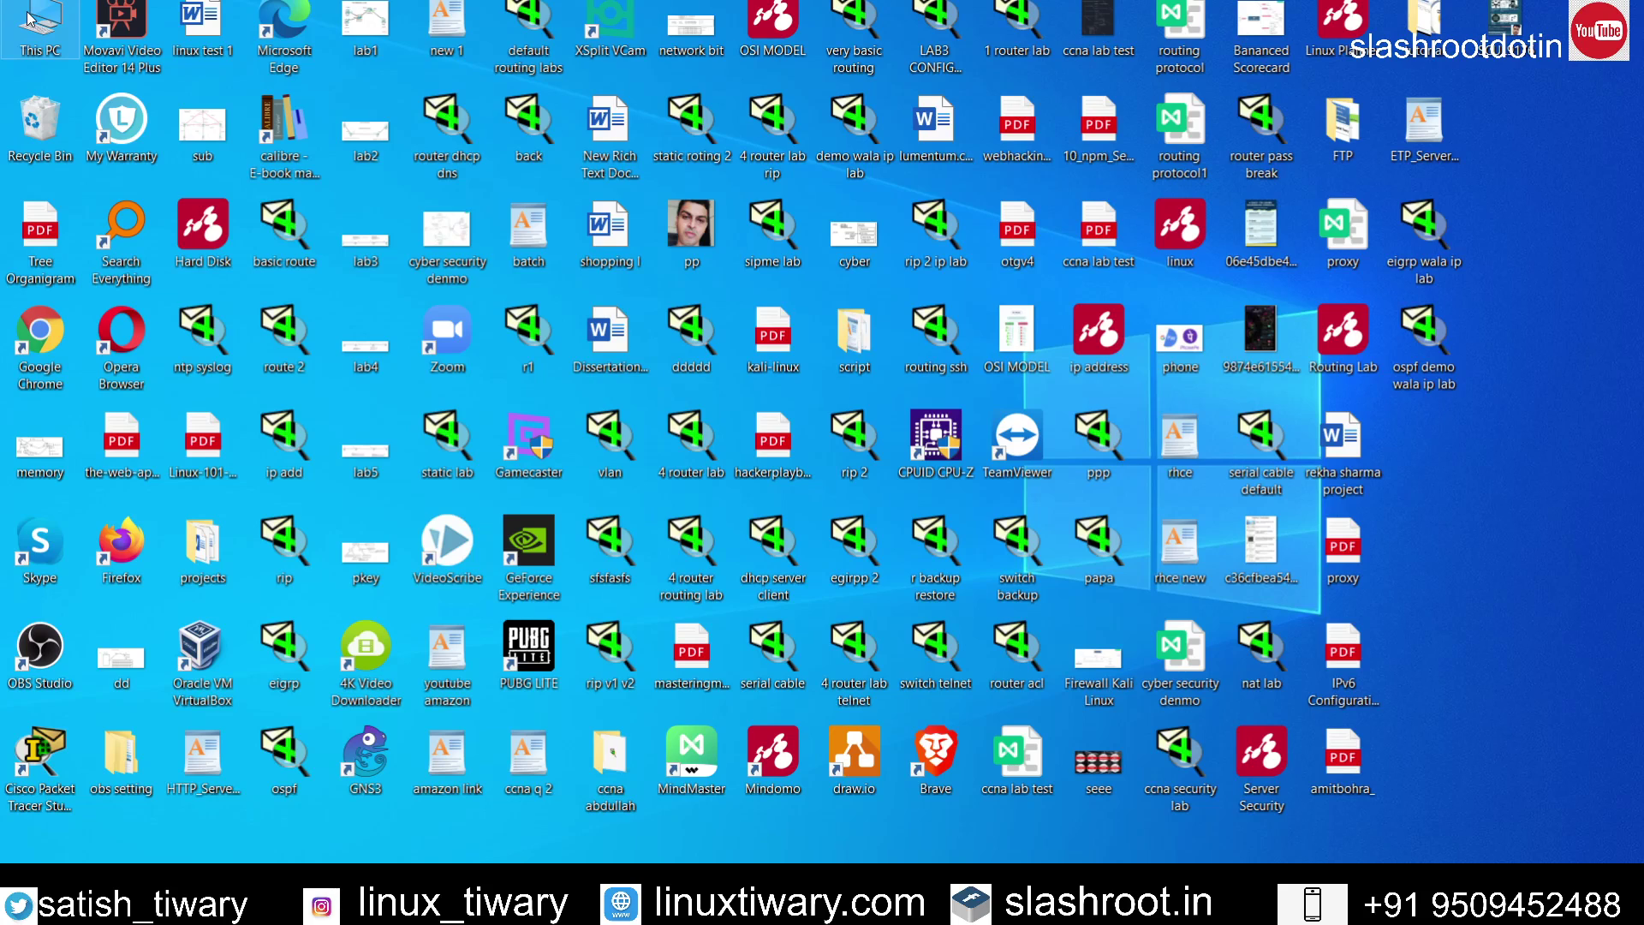
double_click(30, 17)
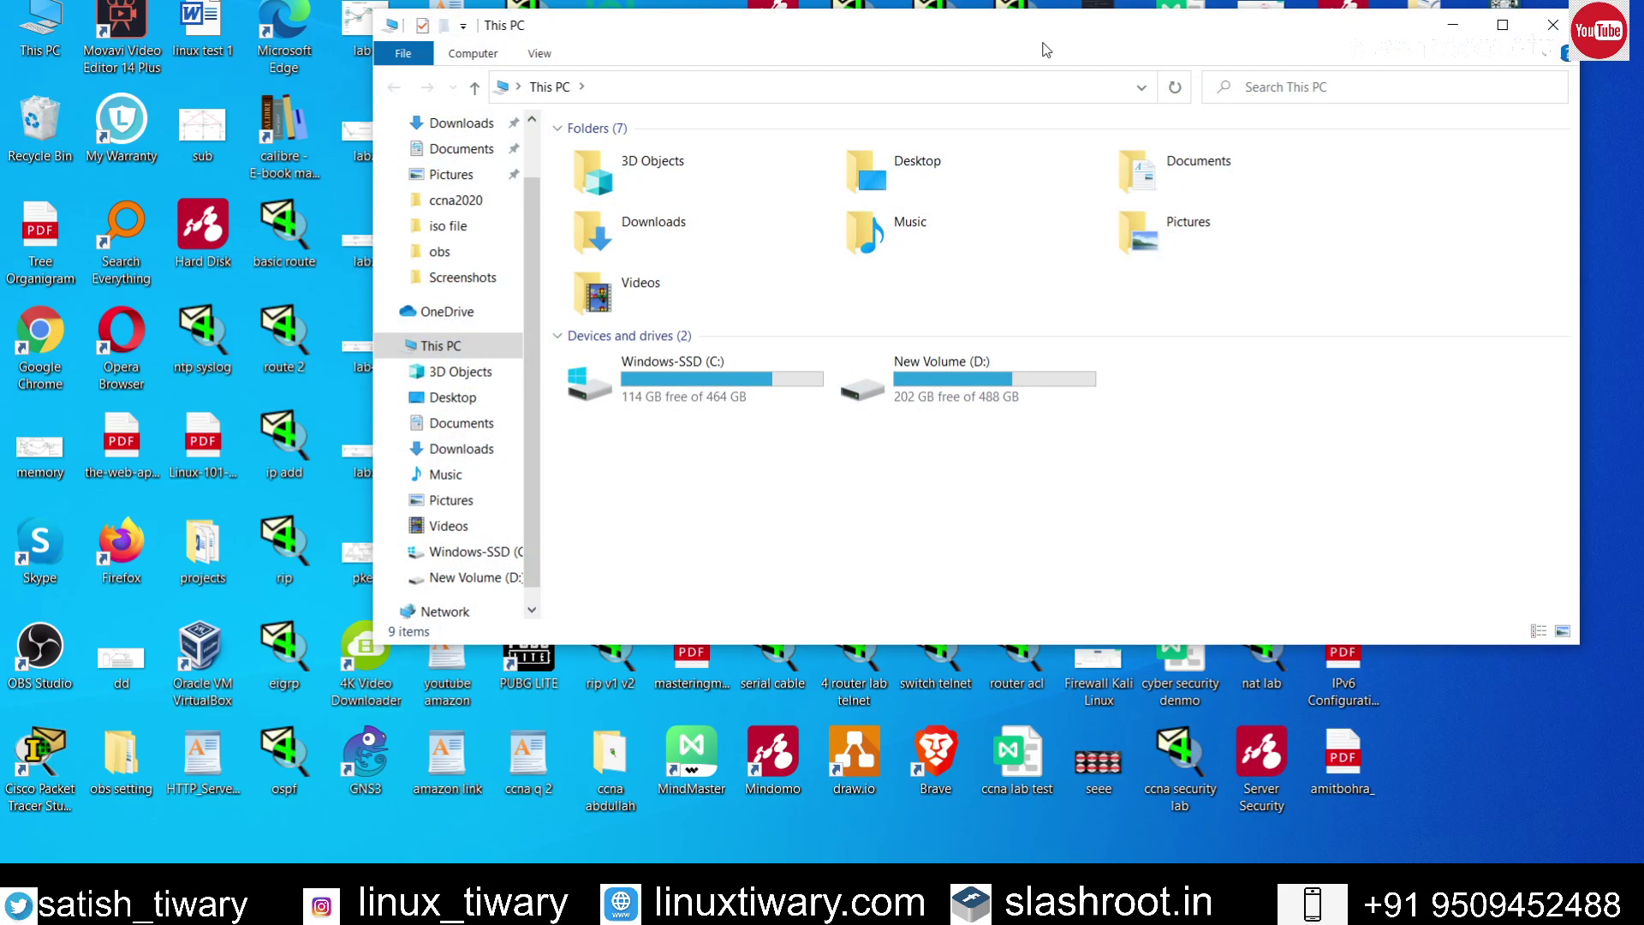
click(1502, 25)
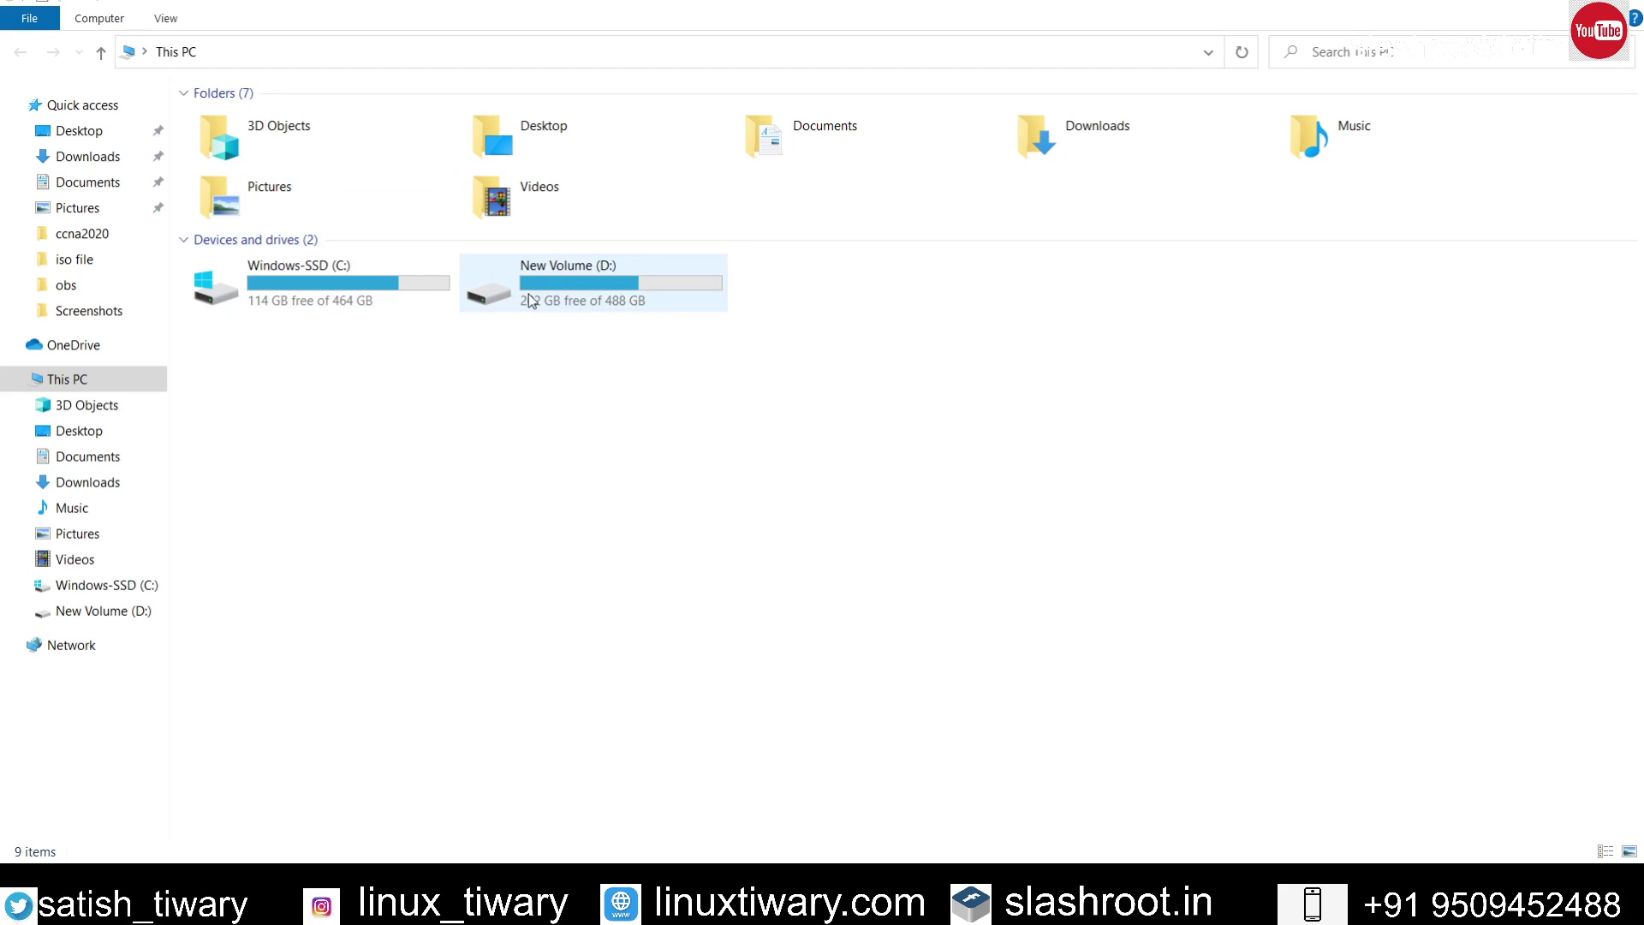
mouse_move(530, 299)
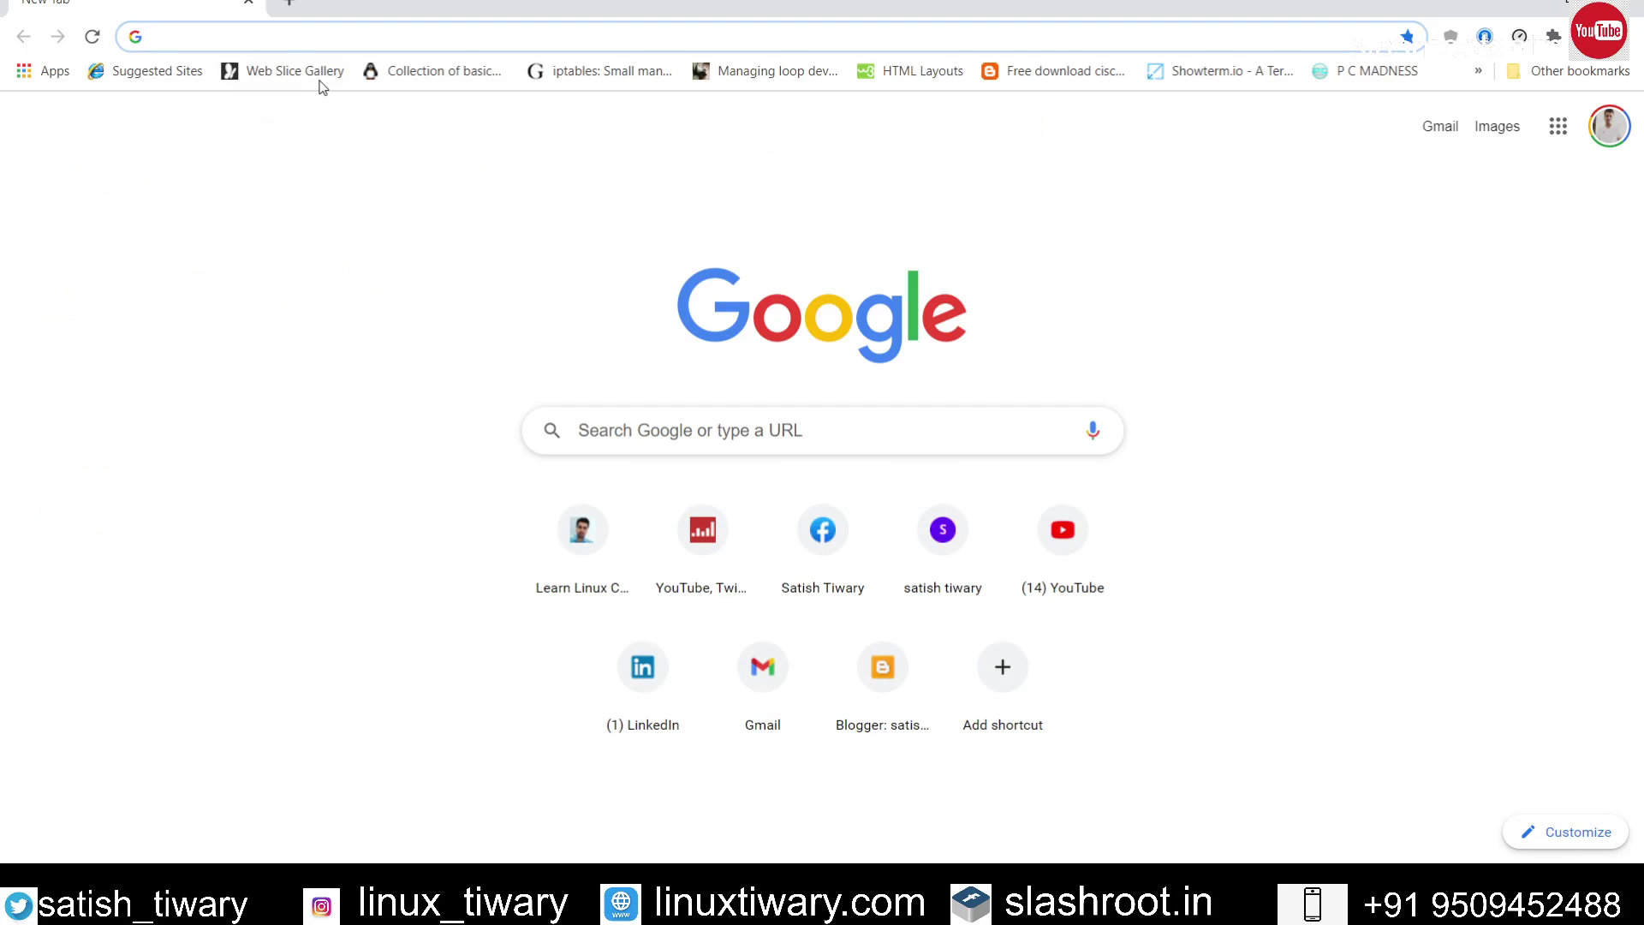
click(283, 43)
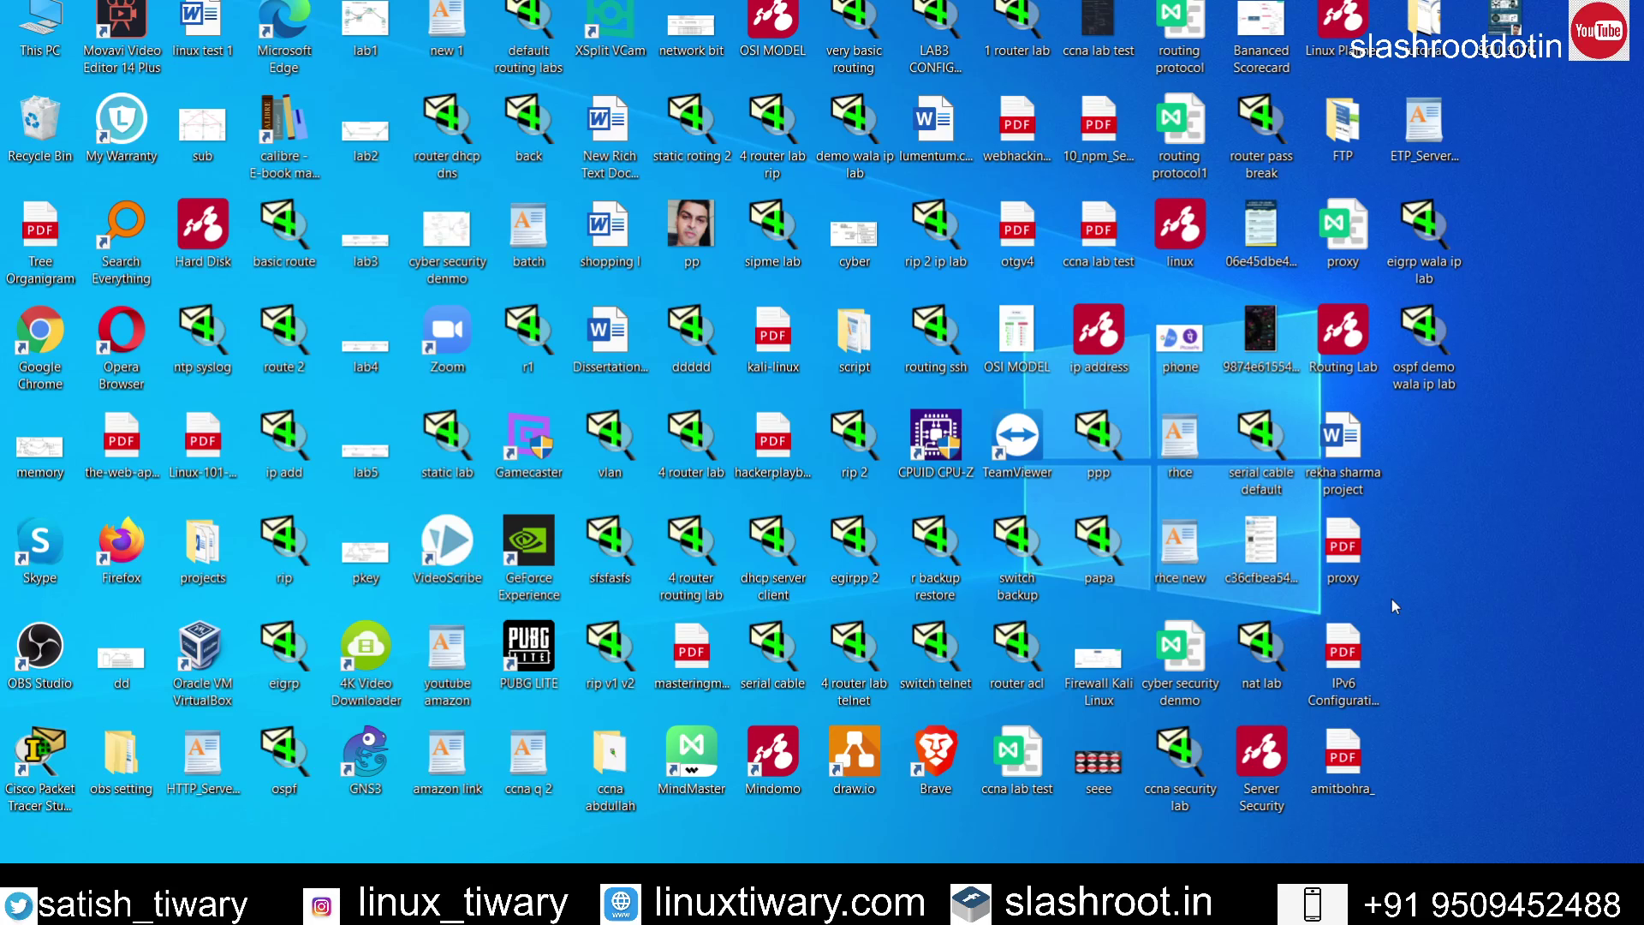
Step: Run ipconfig in Command Prompt, highlight the Wi-Fi IPv4 address 192.168.43.208, and close it
key(super)
text(cmd)
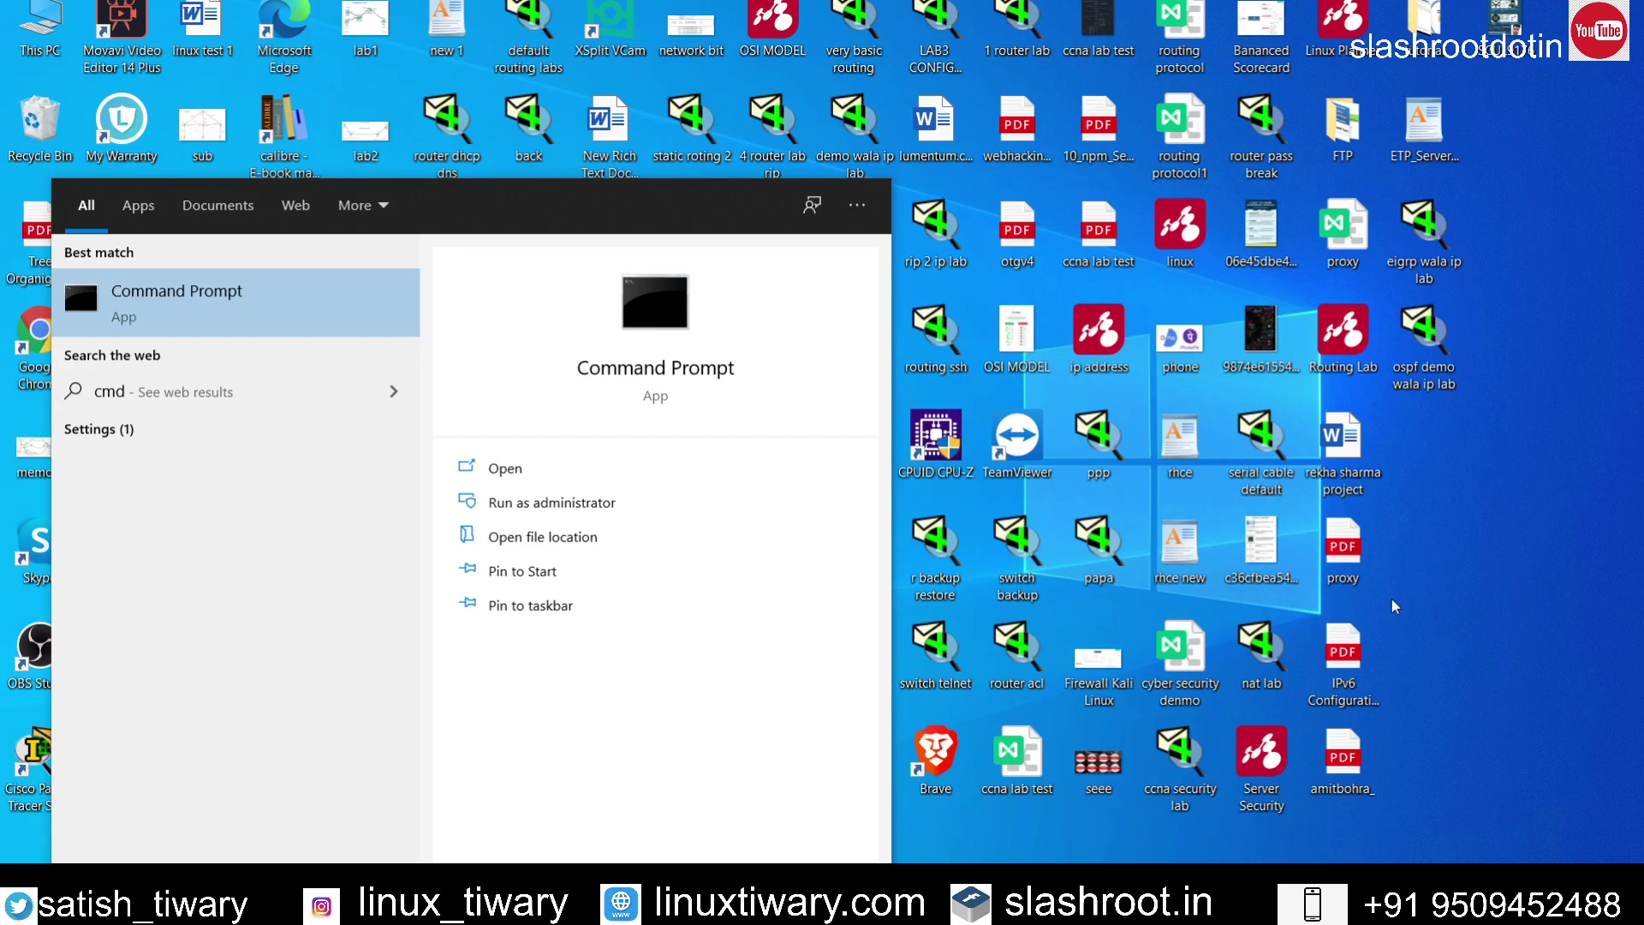
key(Return)
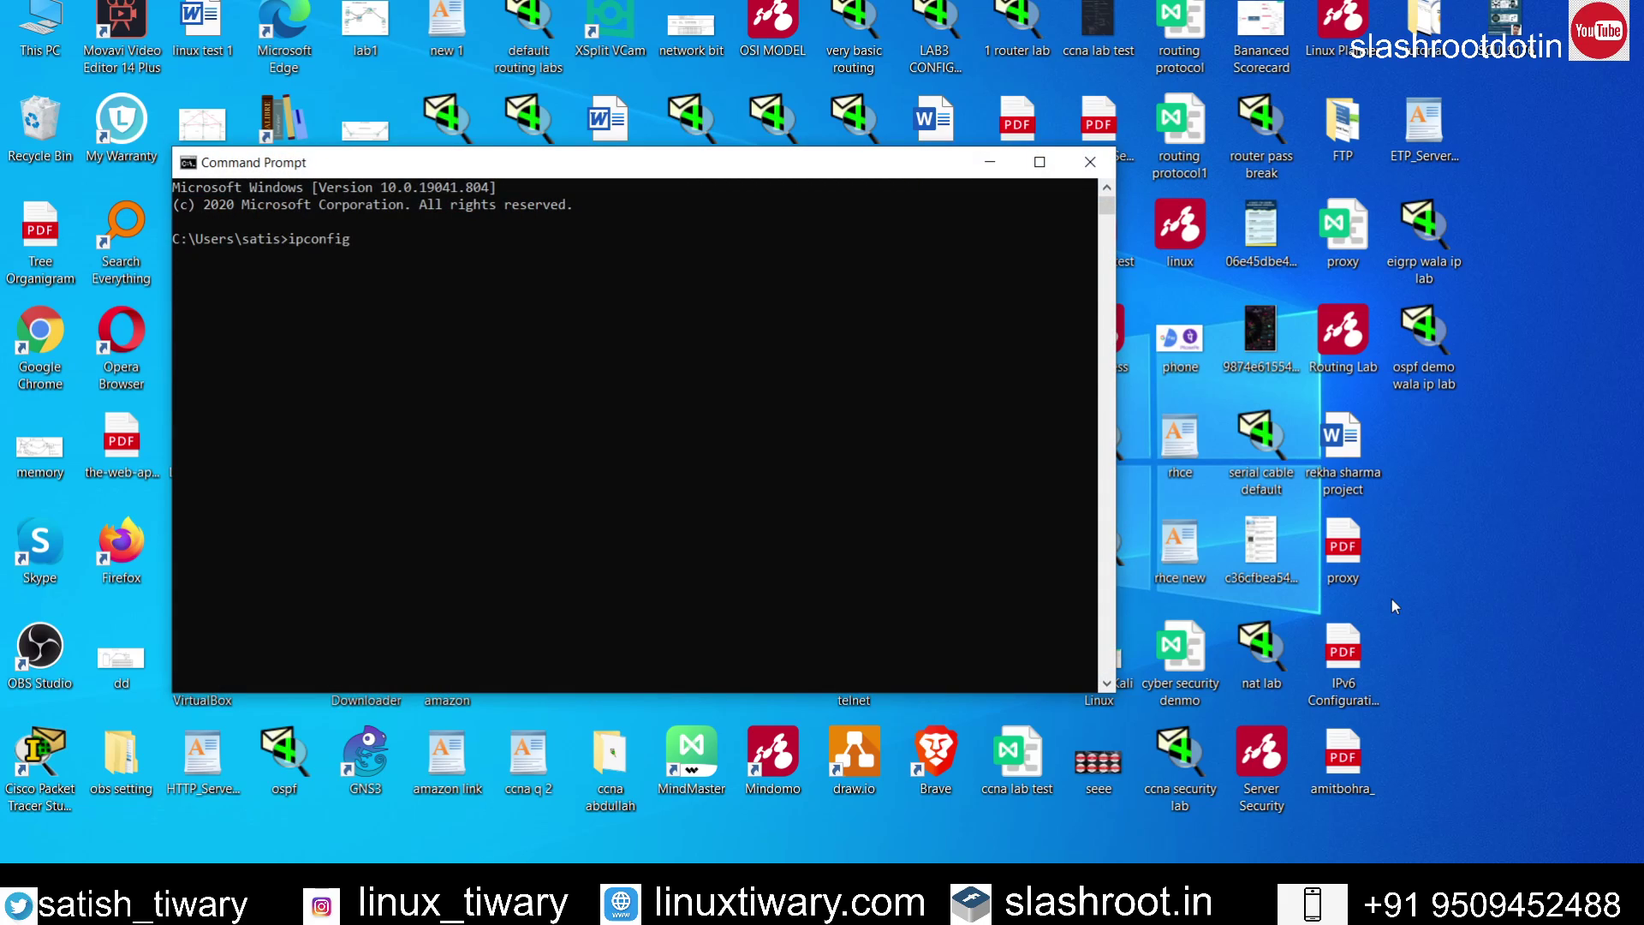
key(Return)
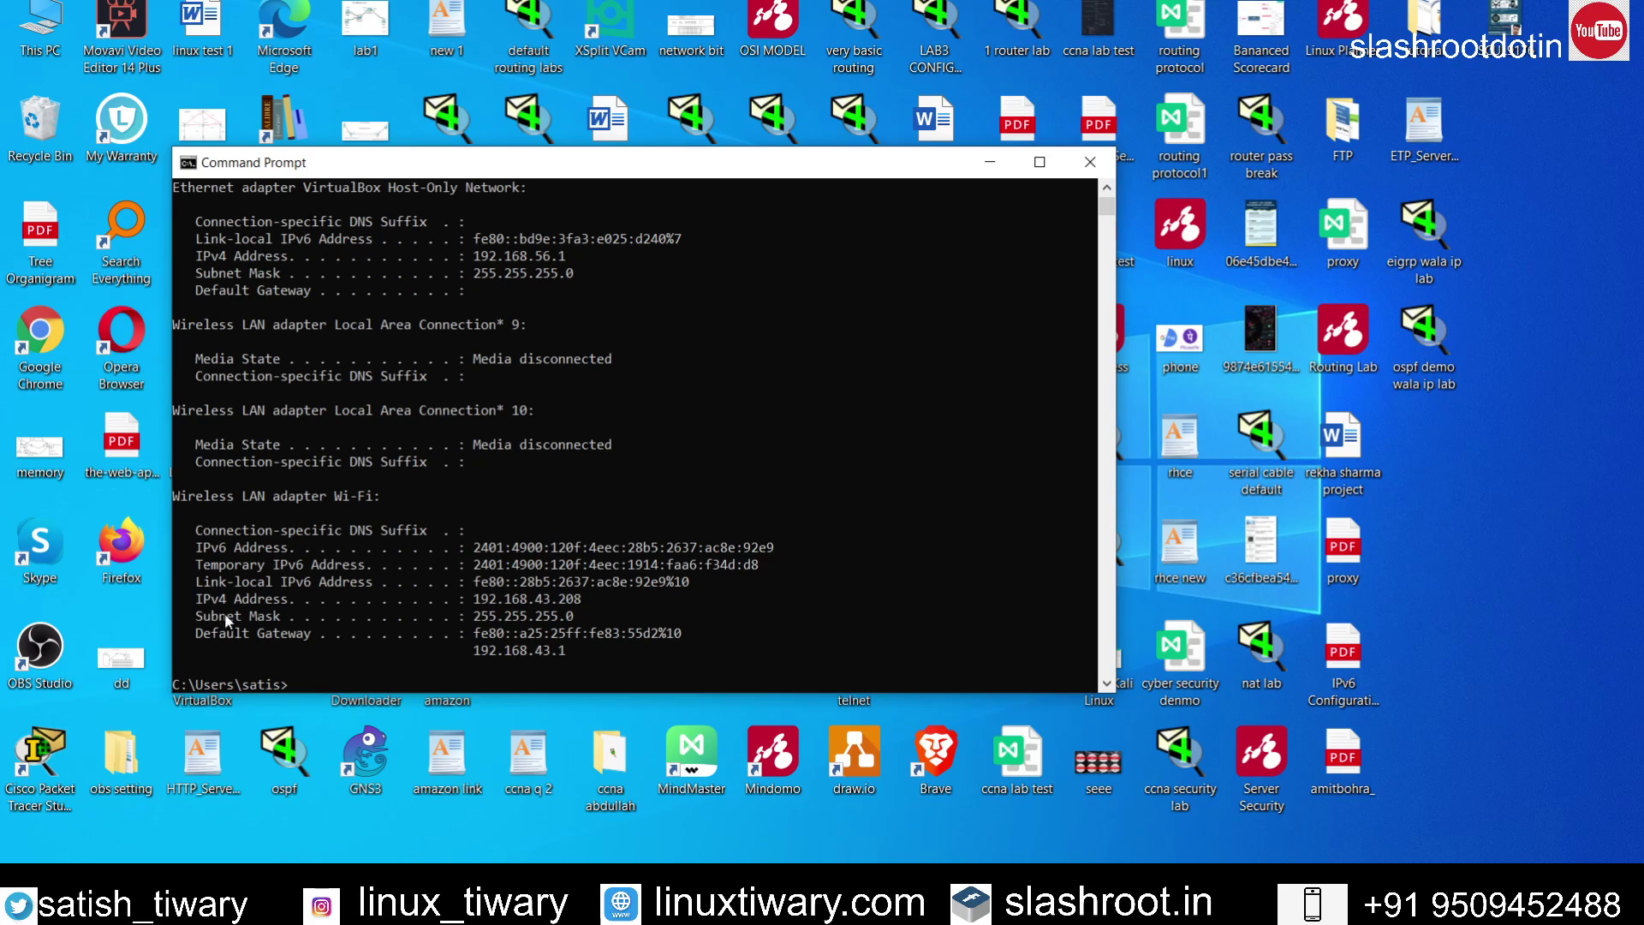
drag(181, 599, 603, 611)
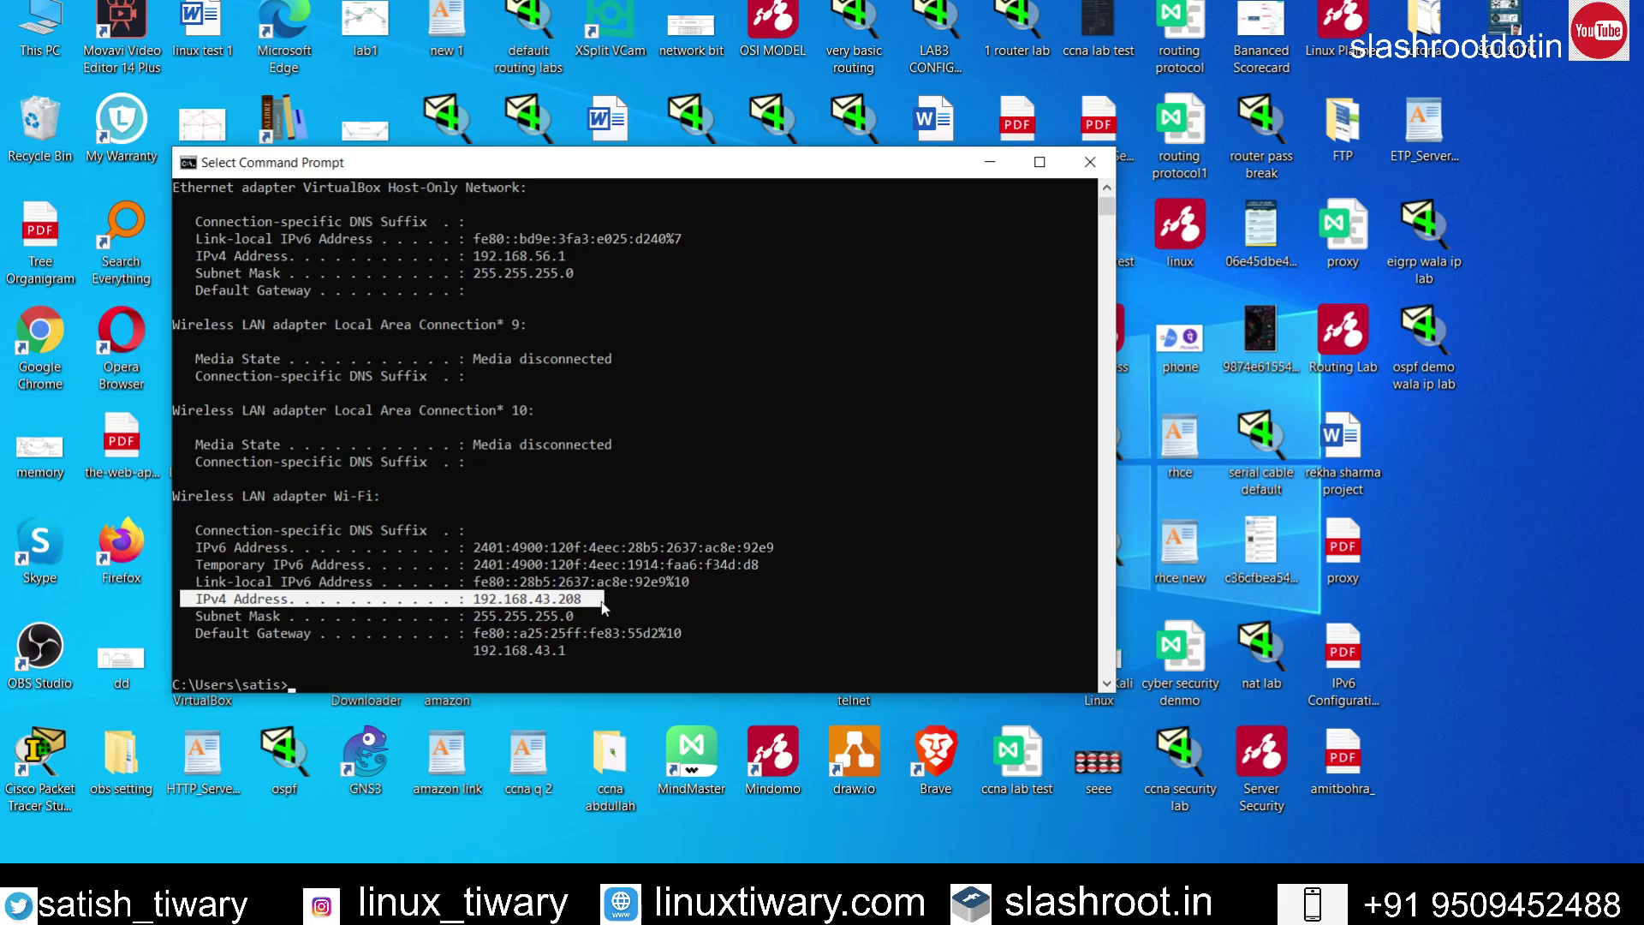
click(1090, 162)
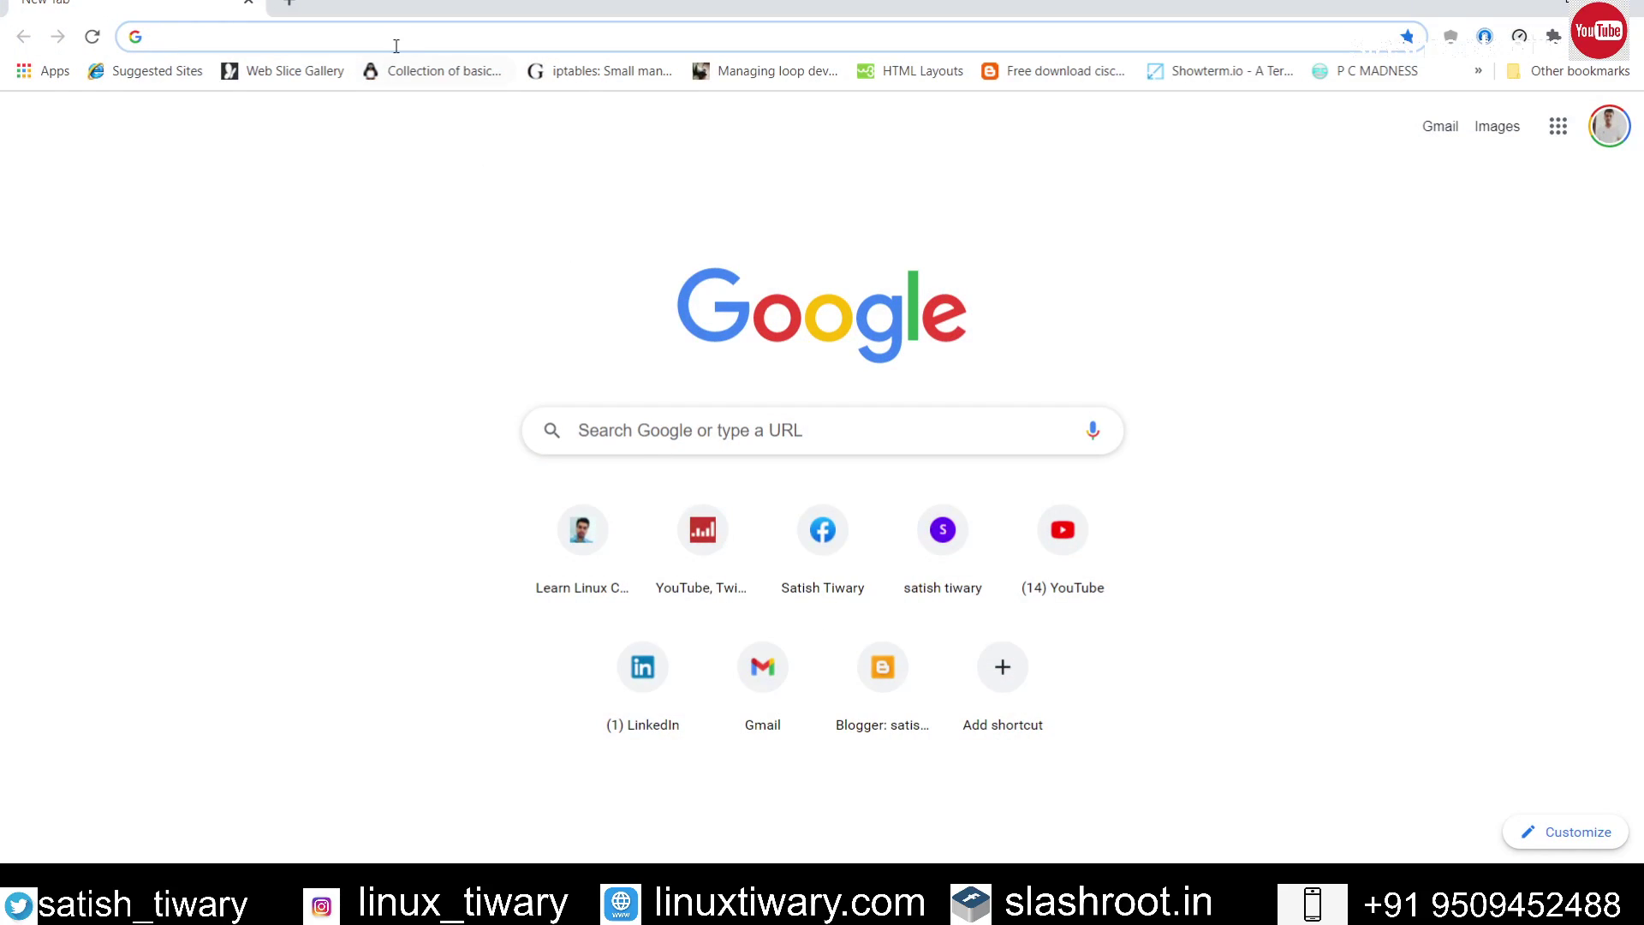
Step: Load the Everything web server at 192.168.43.208 in Chrome
click(397, 39)
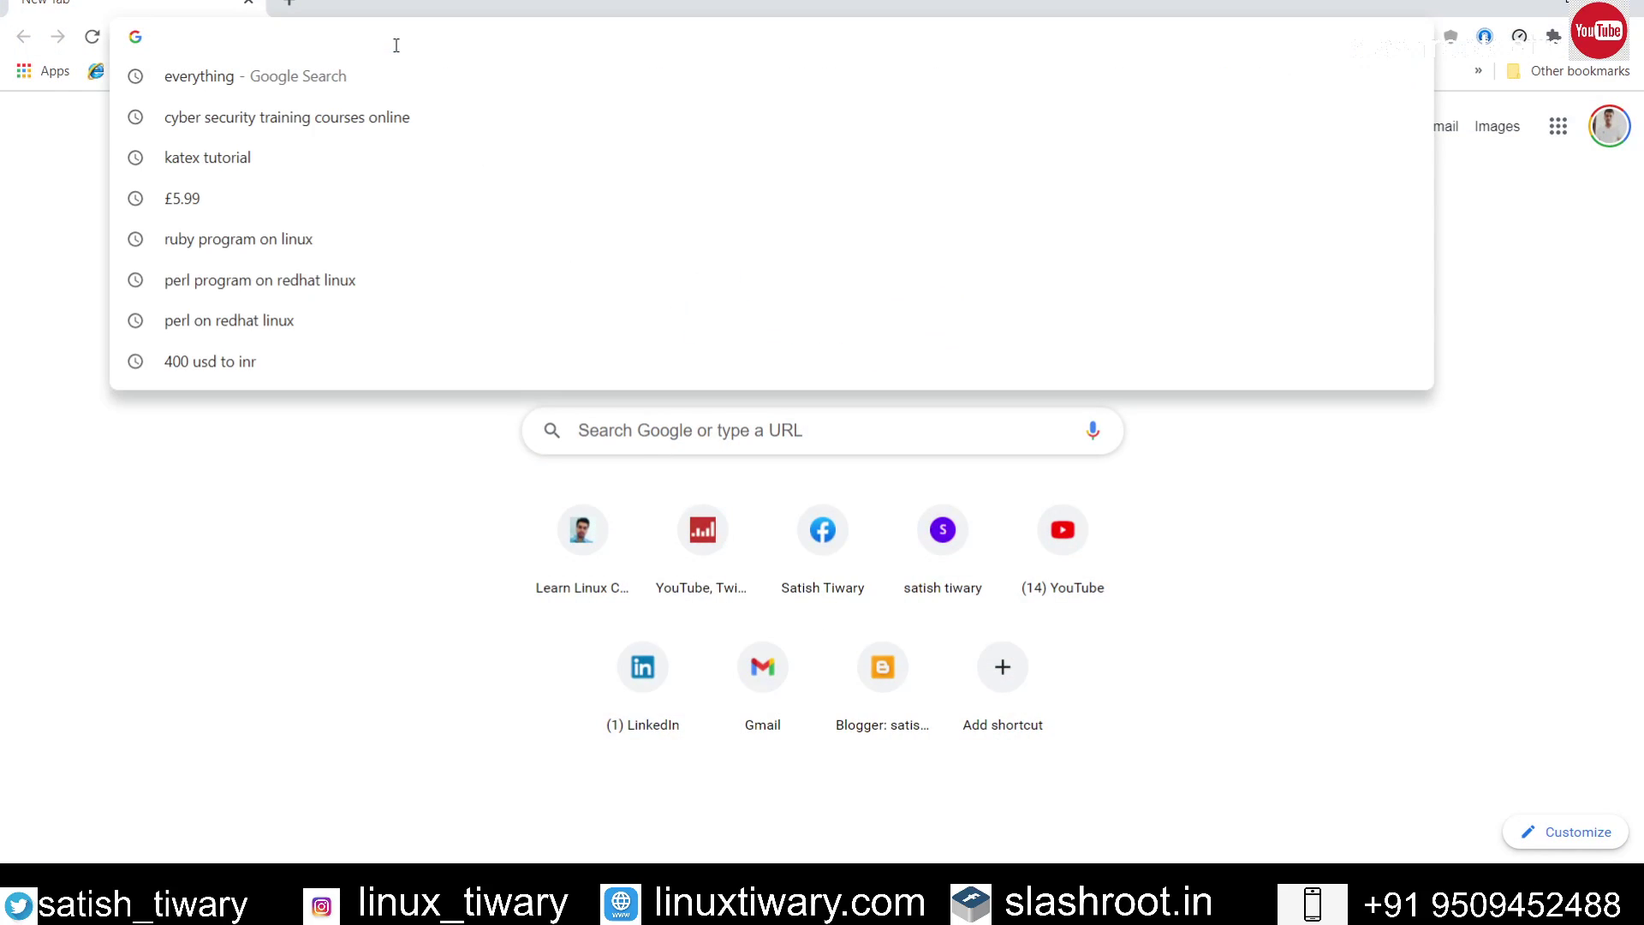
text(192.168.29.1)
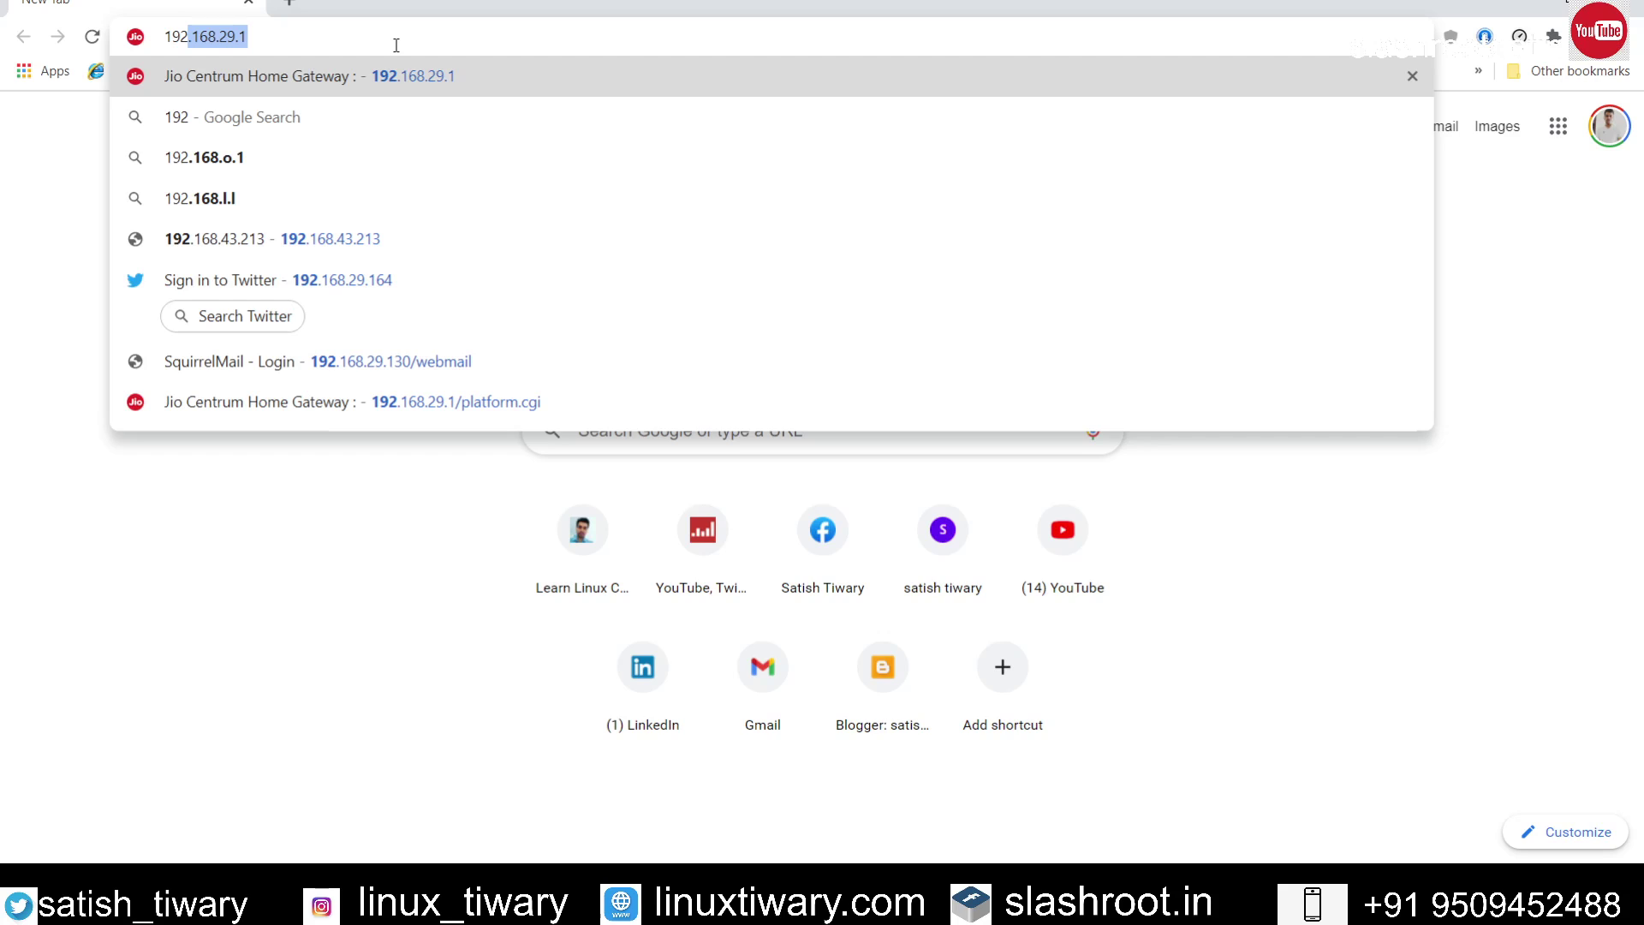
key(Right)
key(BackSpace)
key(BackSpace)
key(BackSpace)
key(BackSpace)
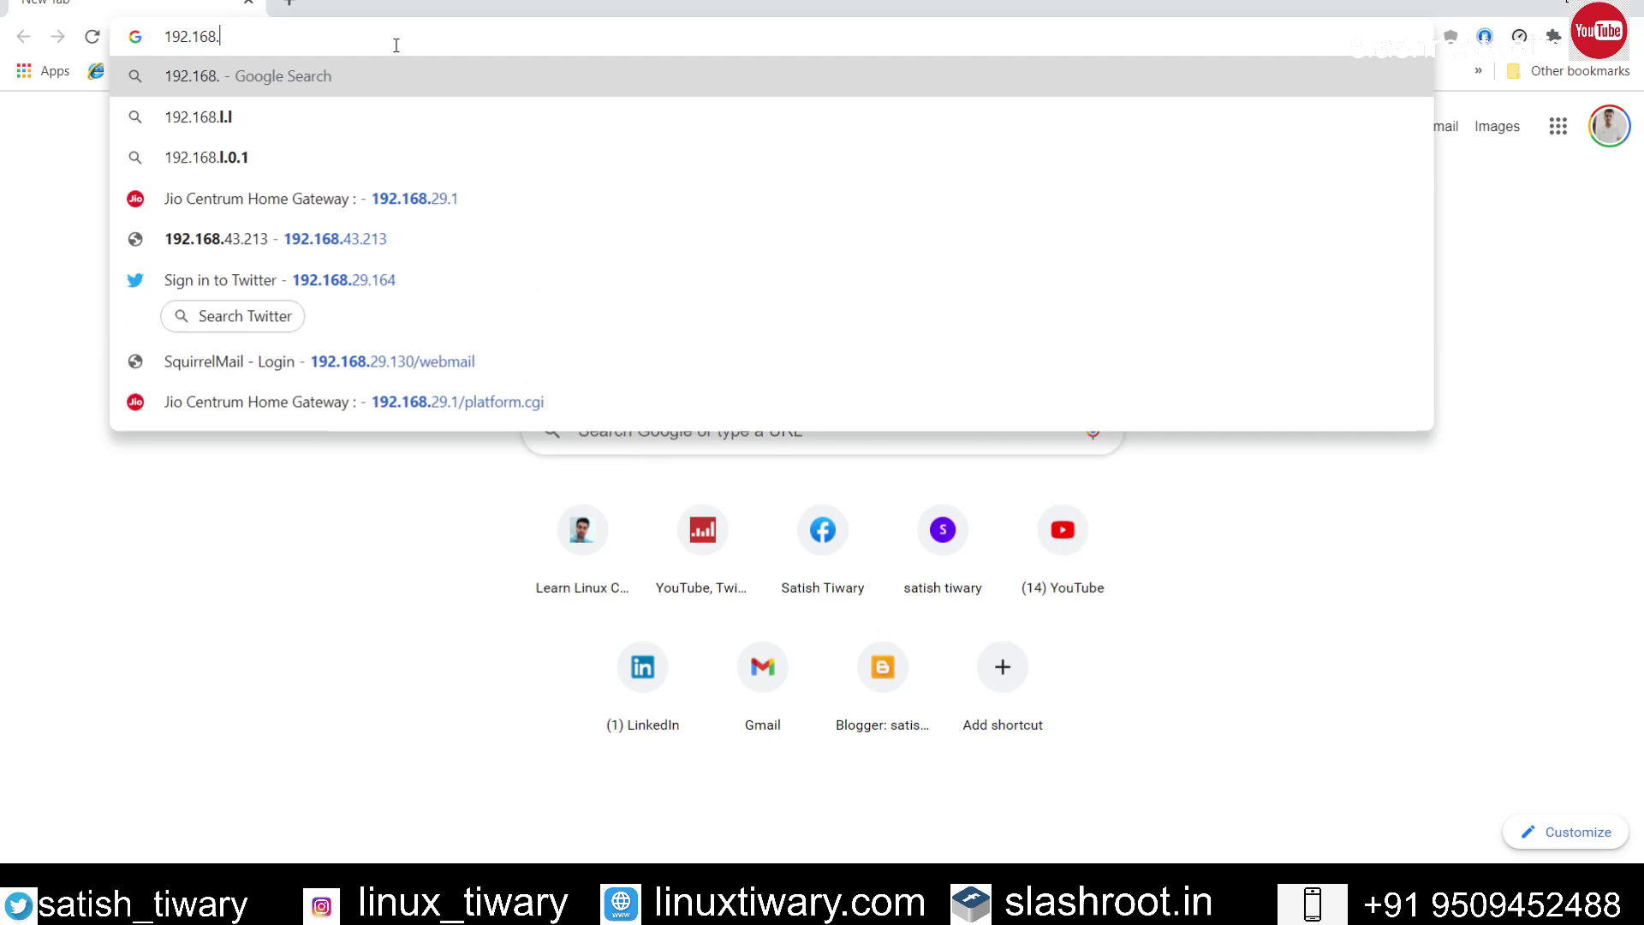
text(43.)
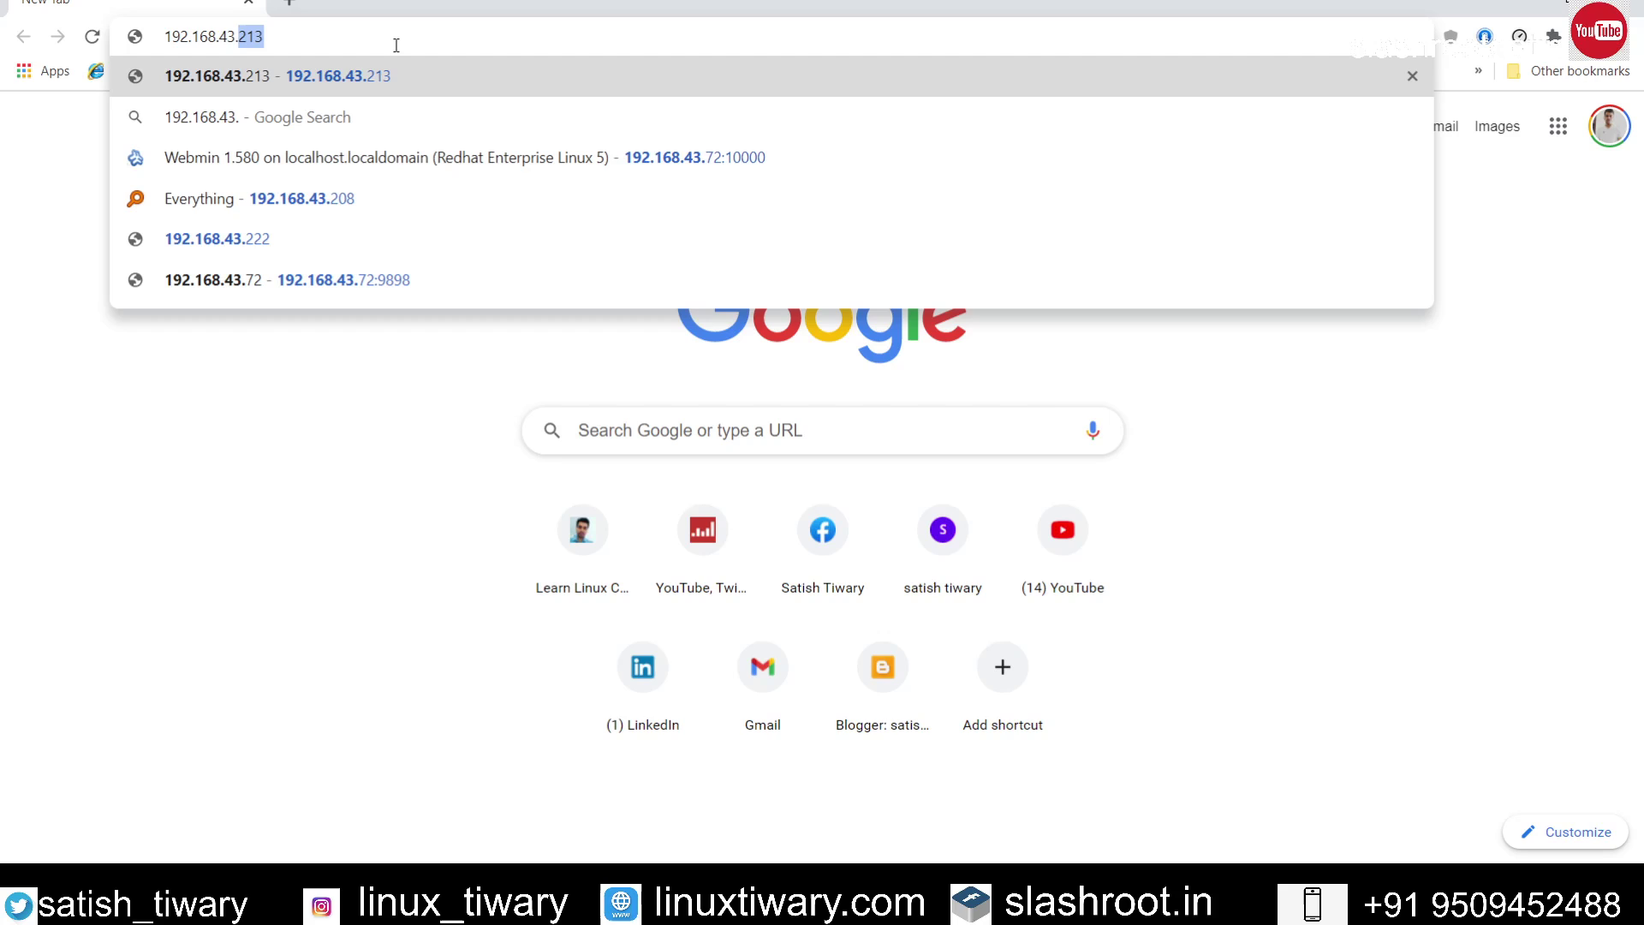
text(208)
key(Return)
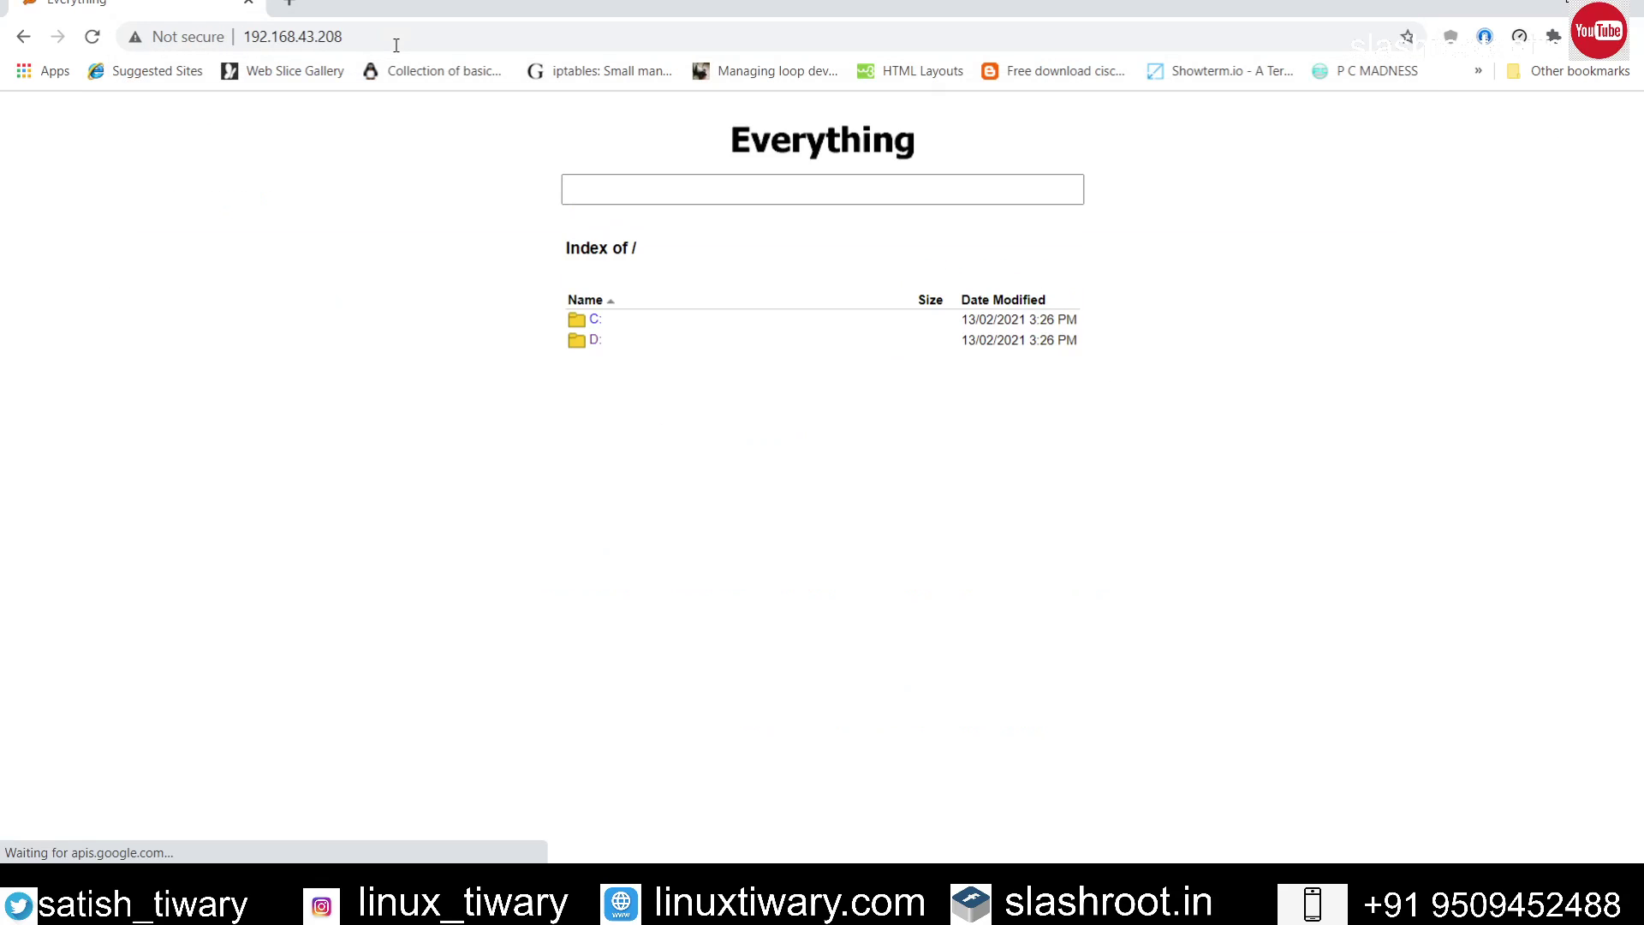
Step: Open the D: drive listing, scroll through its folders, and leave the browser
click(590, 340)
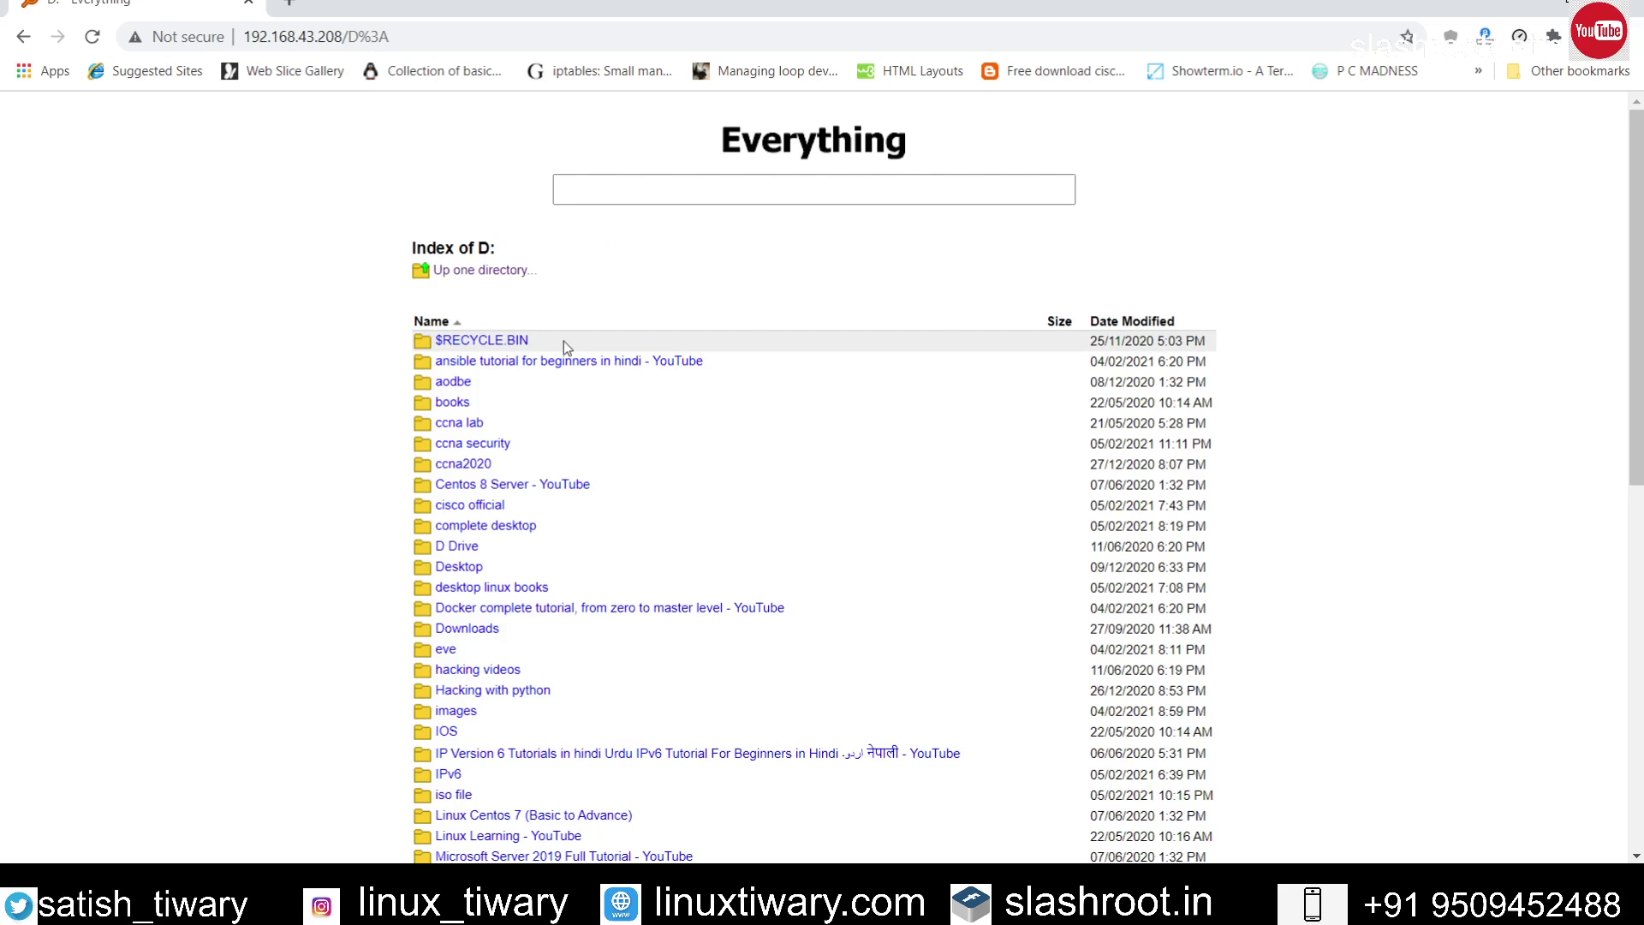
scroll(593, 513, down, 9)
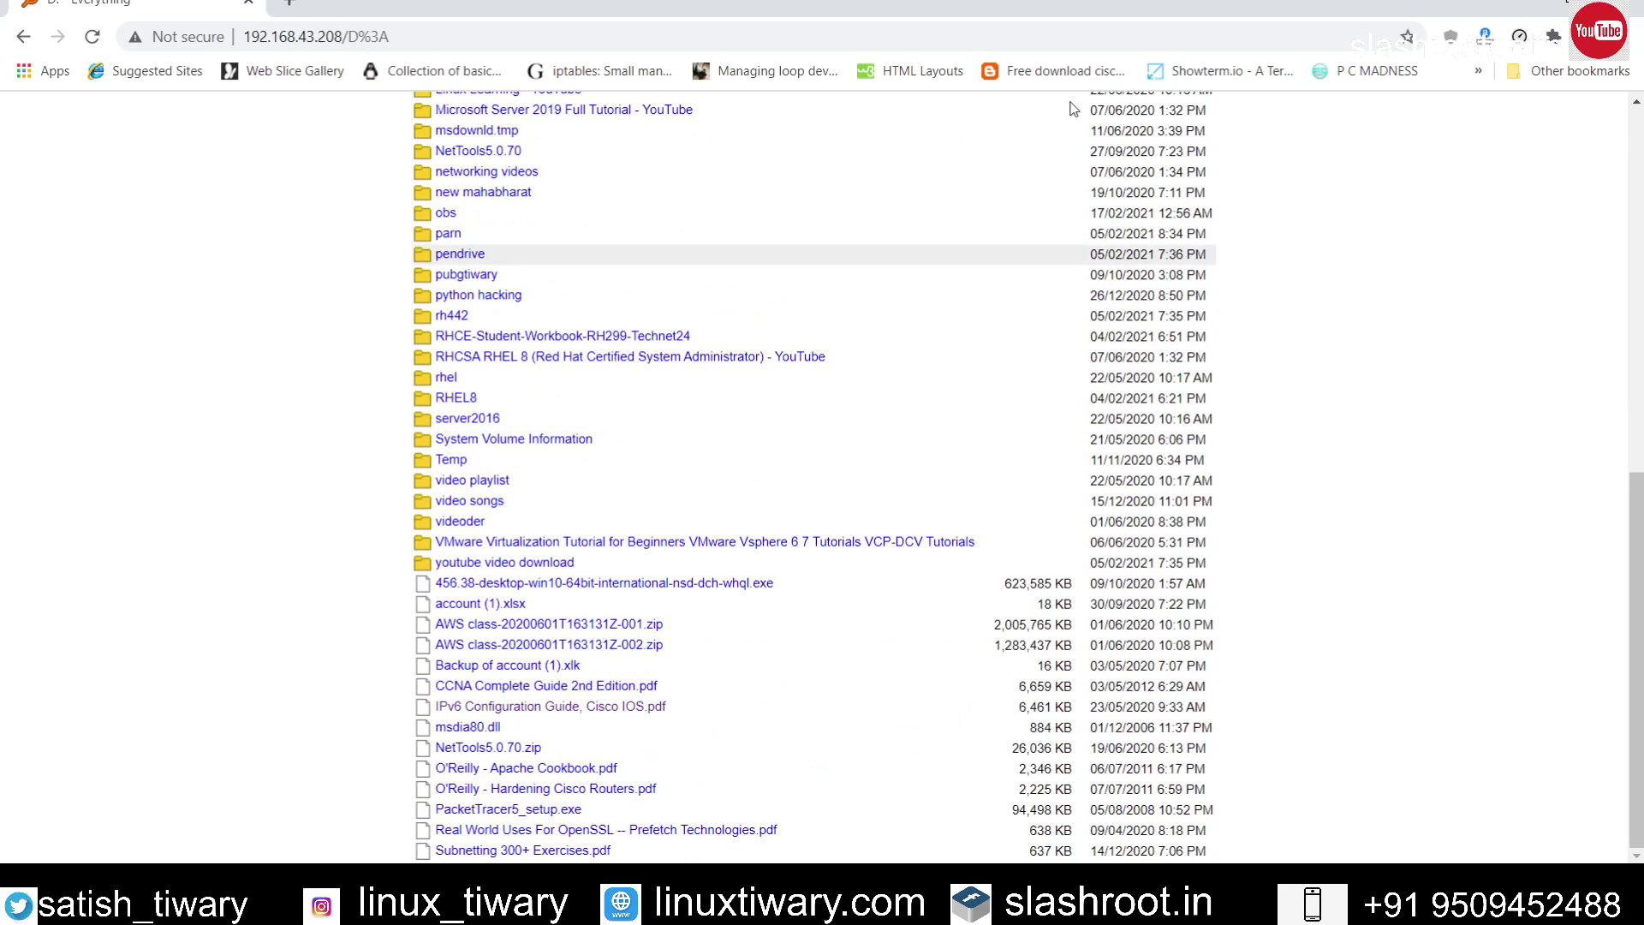
key(super+d)
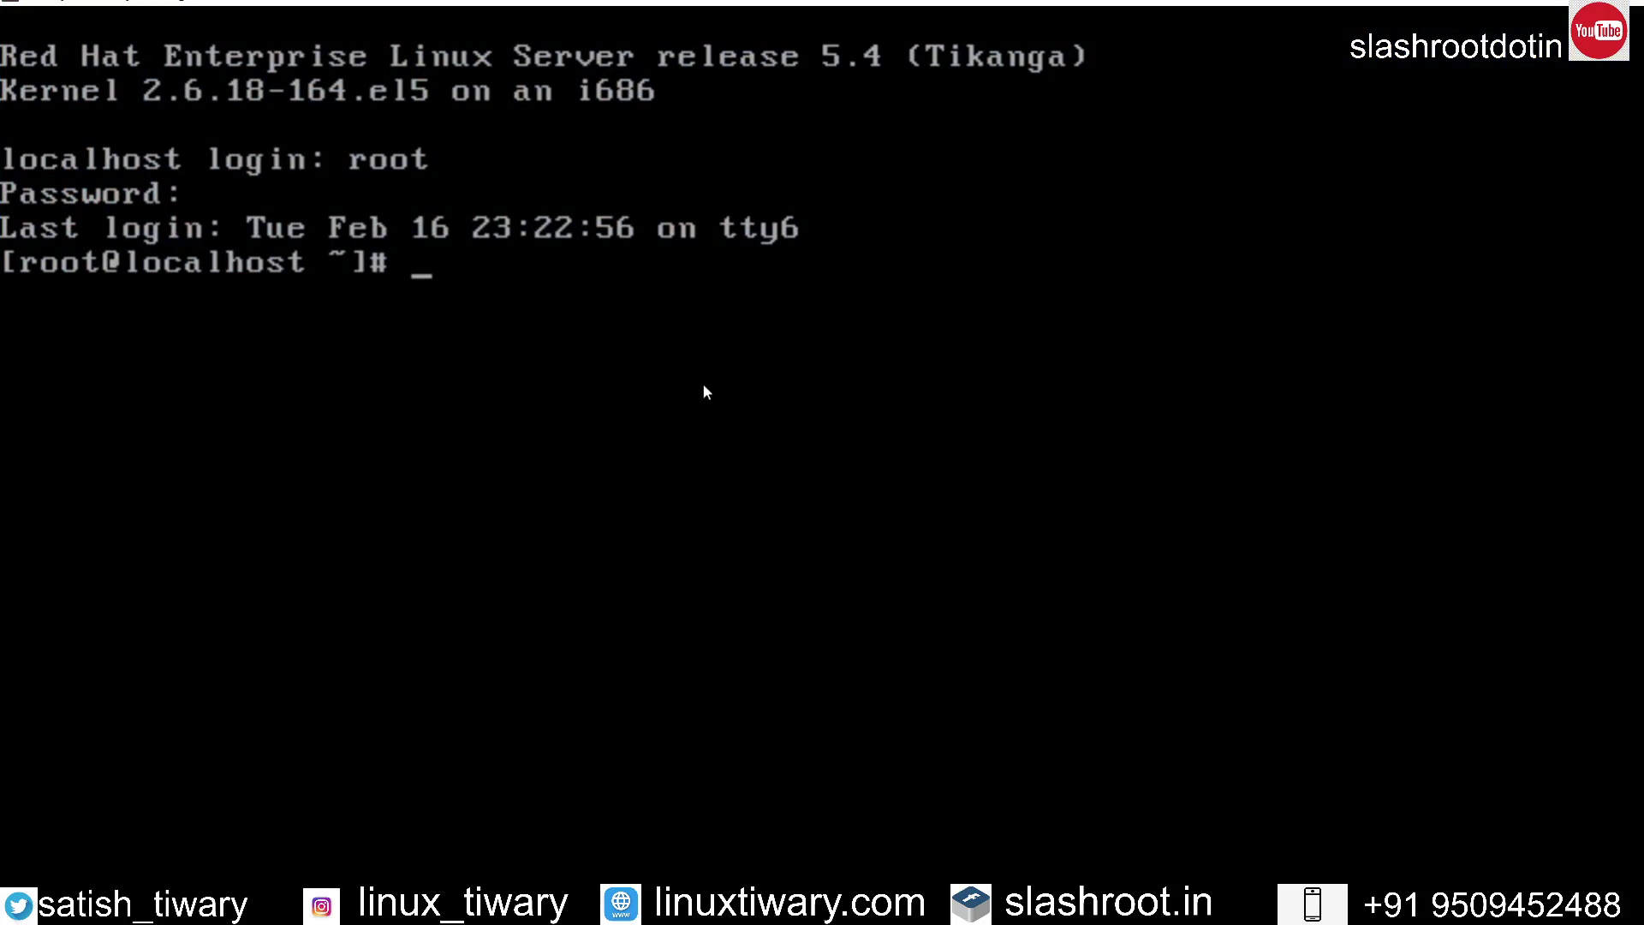
Step: Get a fresh root prompt in the console, then add a Text shape in draw.io
key(Return)
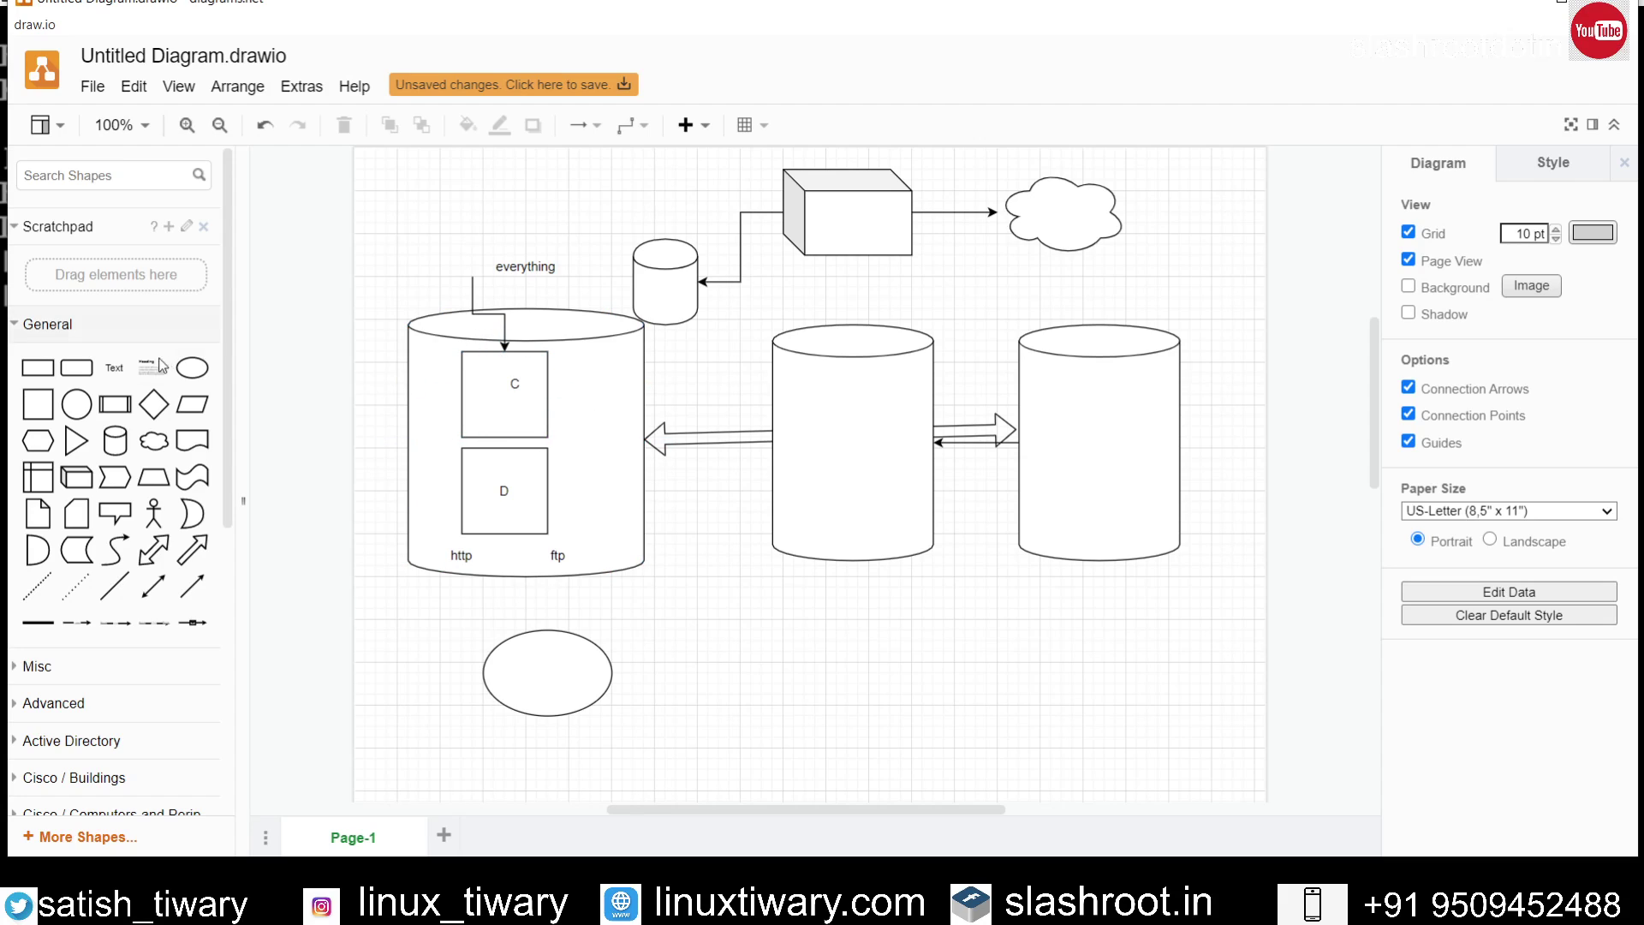
click(114, 367)
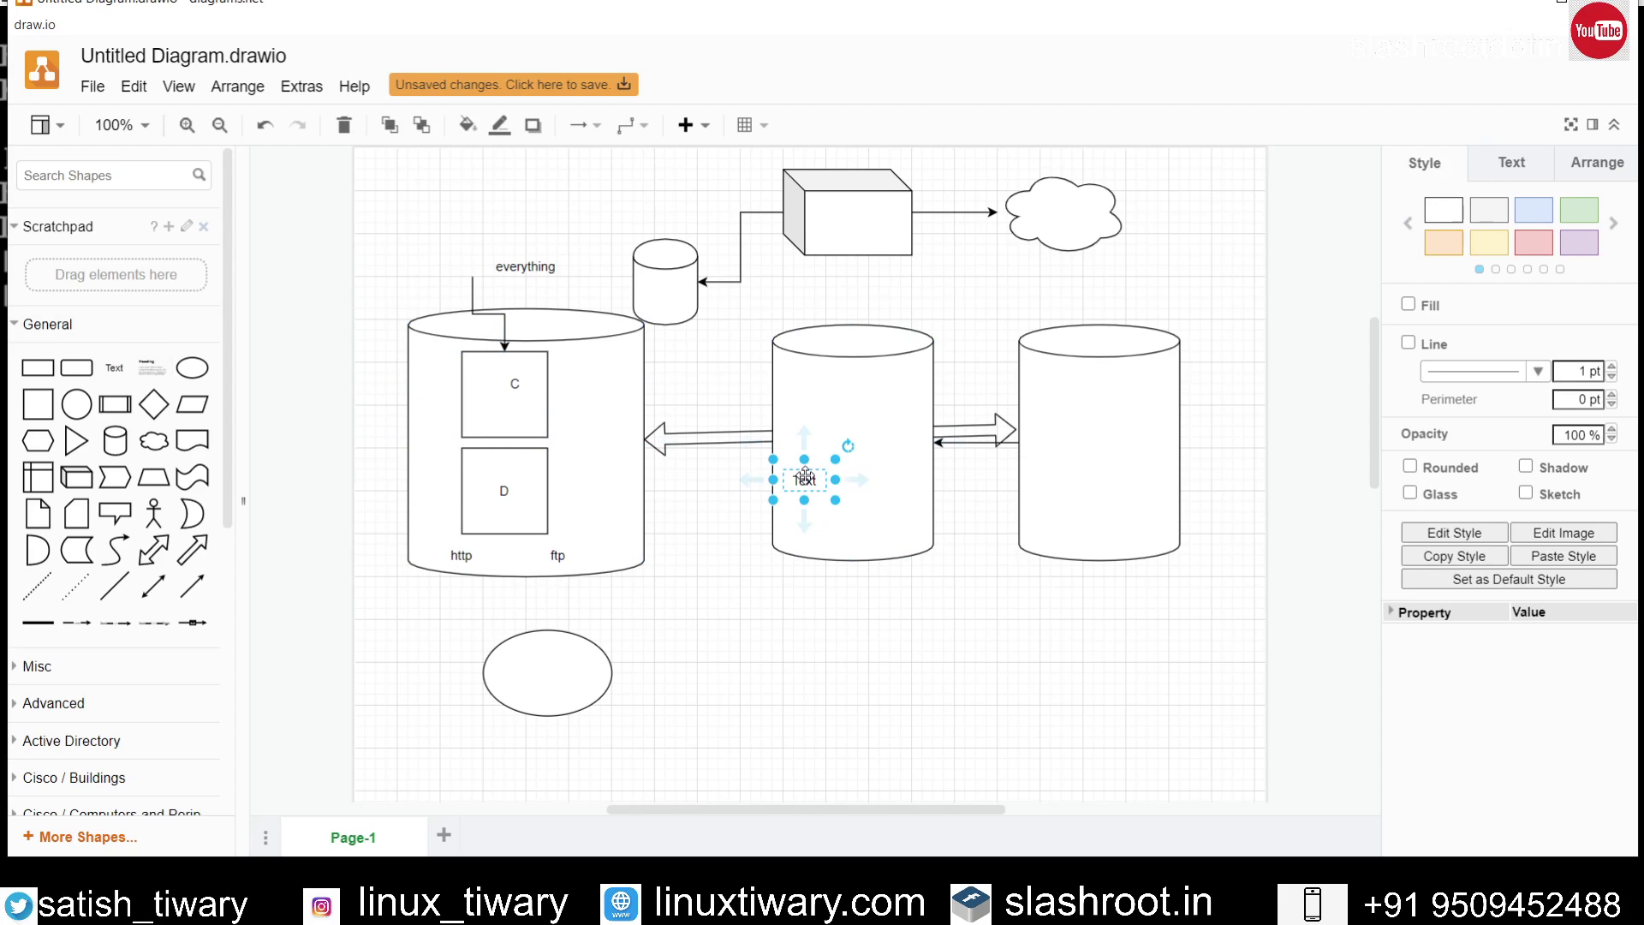
Step: Place the new text in the middle cylinder and relabel it linux
drag(805, 475, 847, 418)
double_click(847, 420)
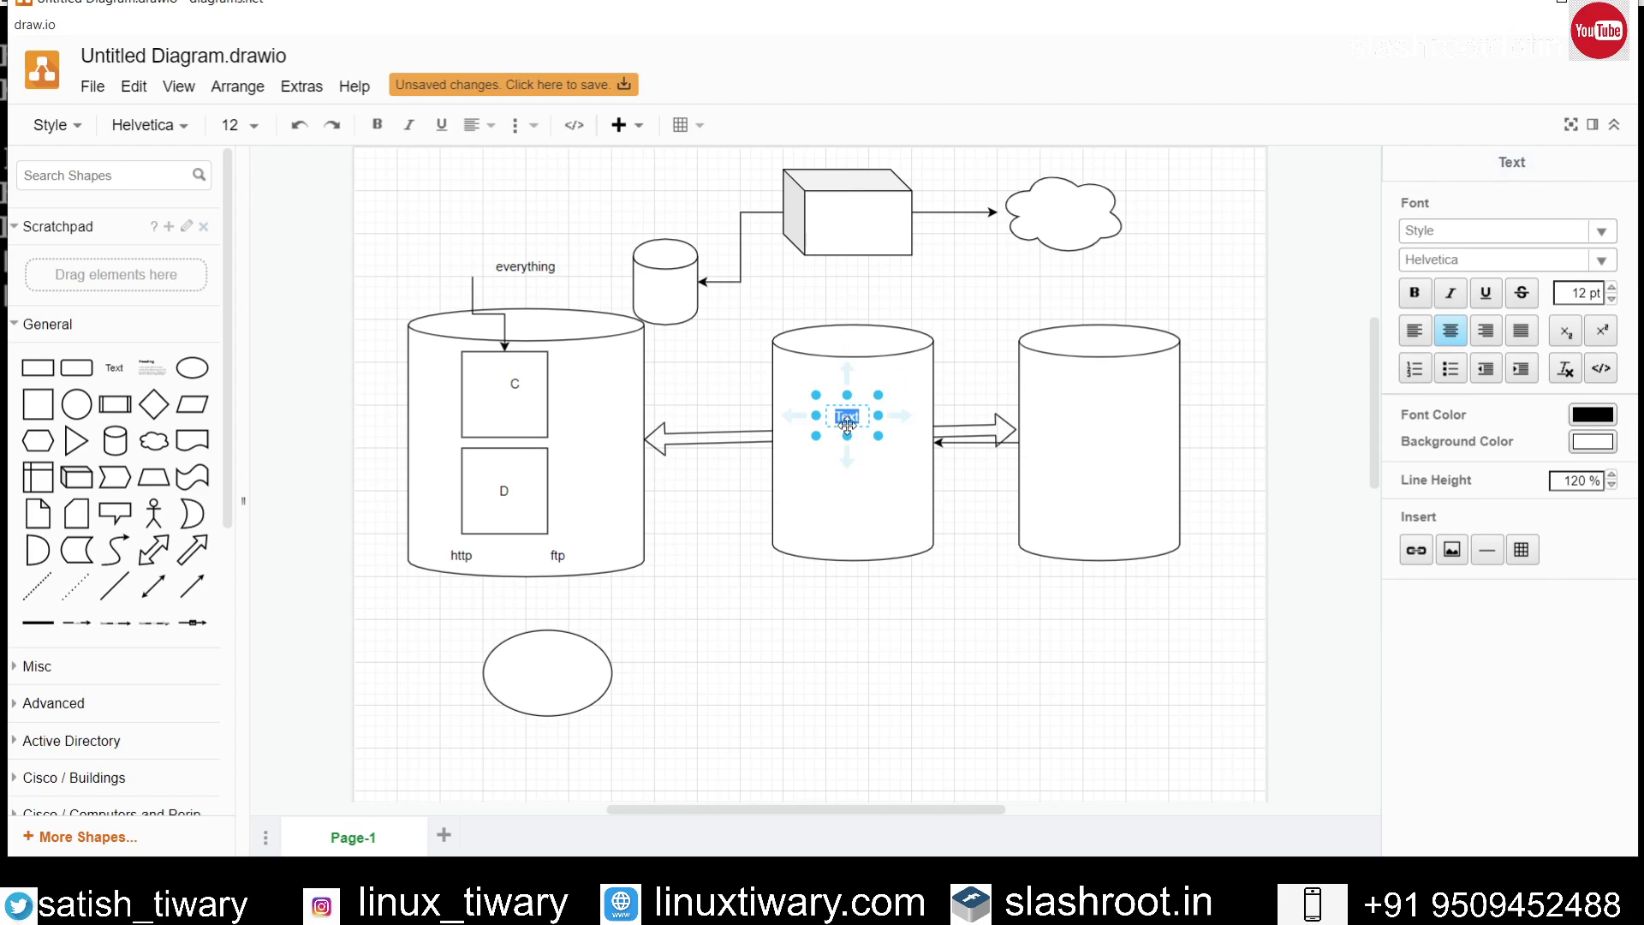
key(BackSpace)
click(951, 651)
Step: Move the http label up above the everything label
click(542, 404)
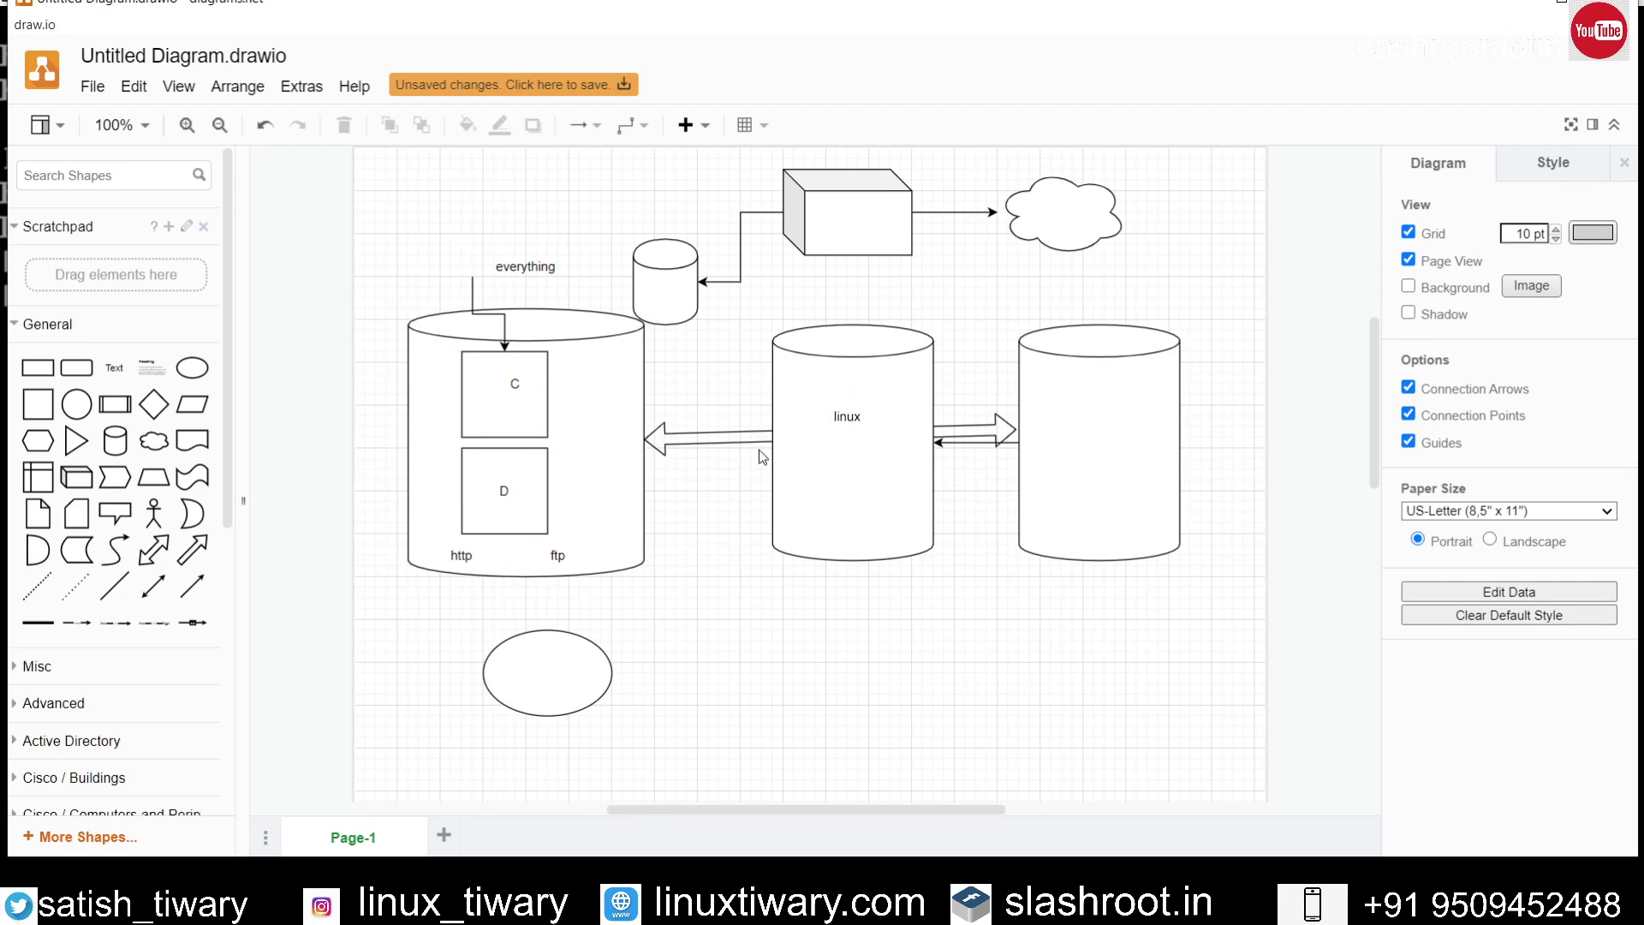
click(801, 452)
click(542, 566)
click(463, 555)
drag(464, 552, 531, 246)
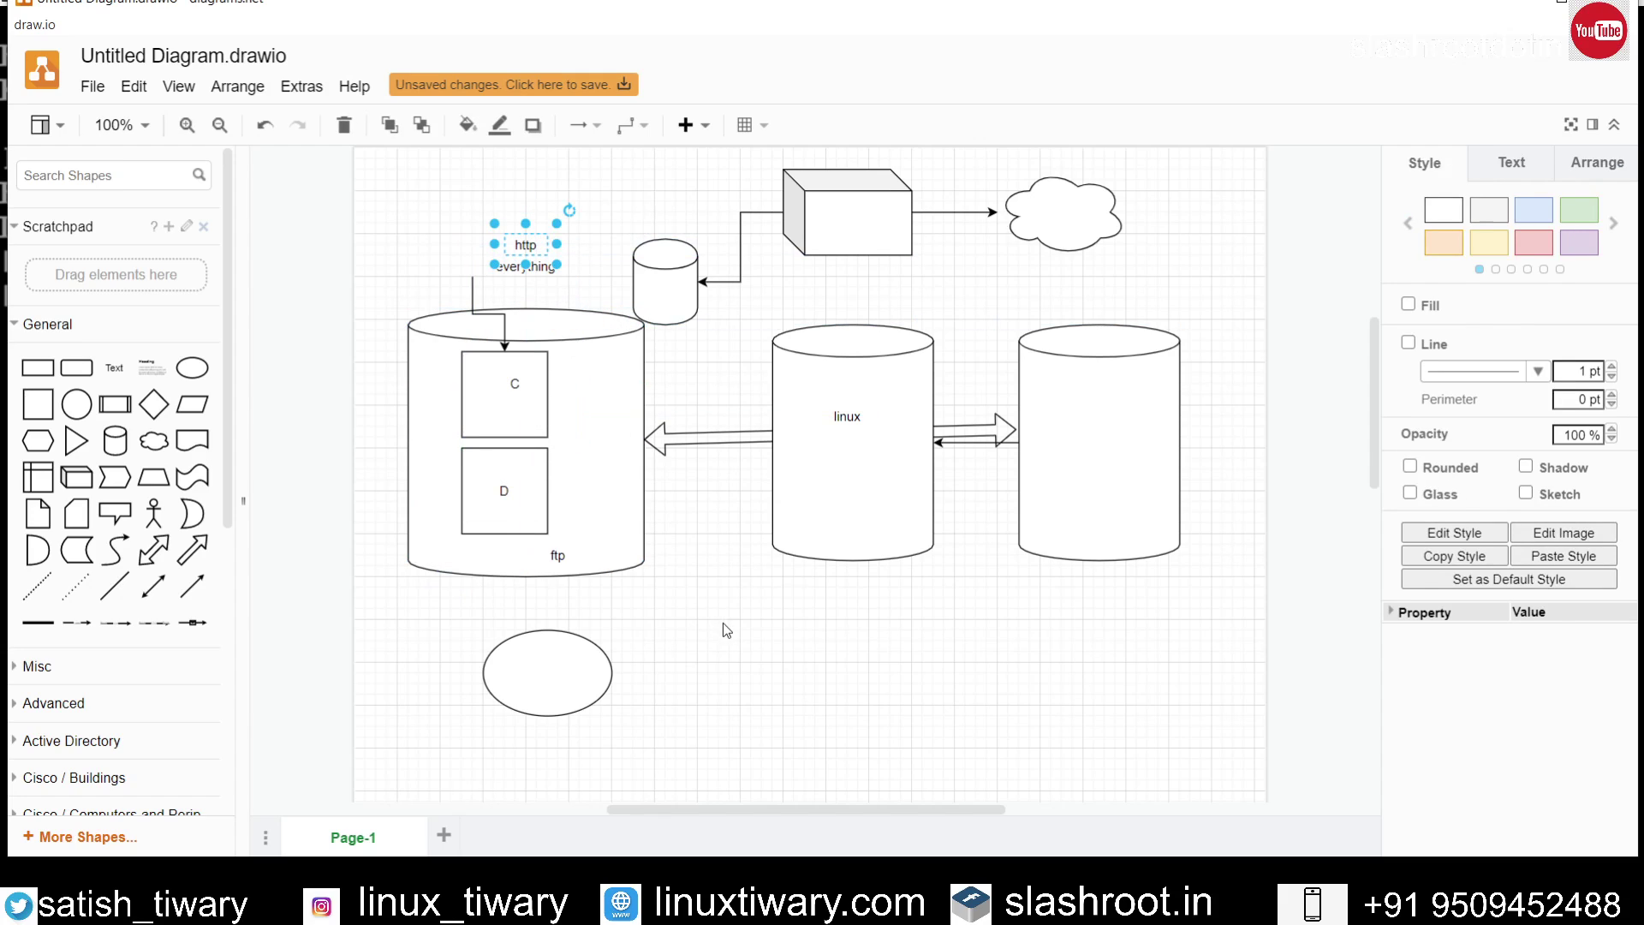
click(723, 624)
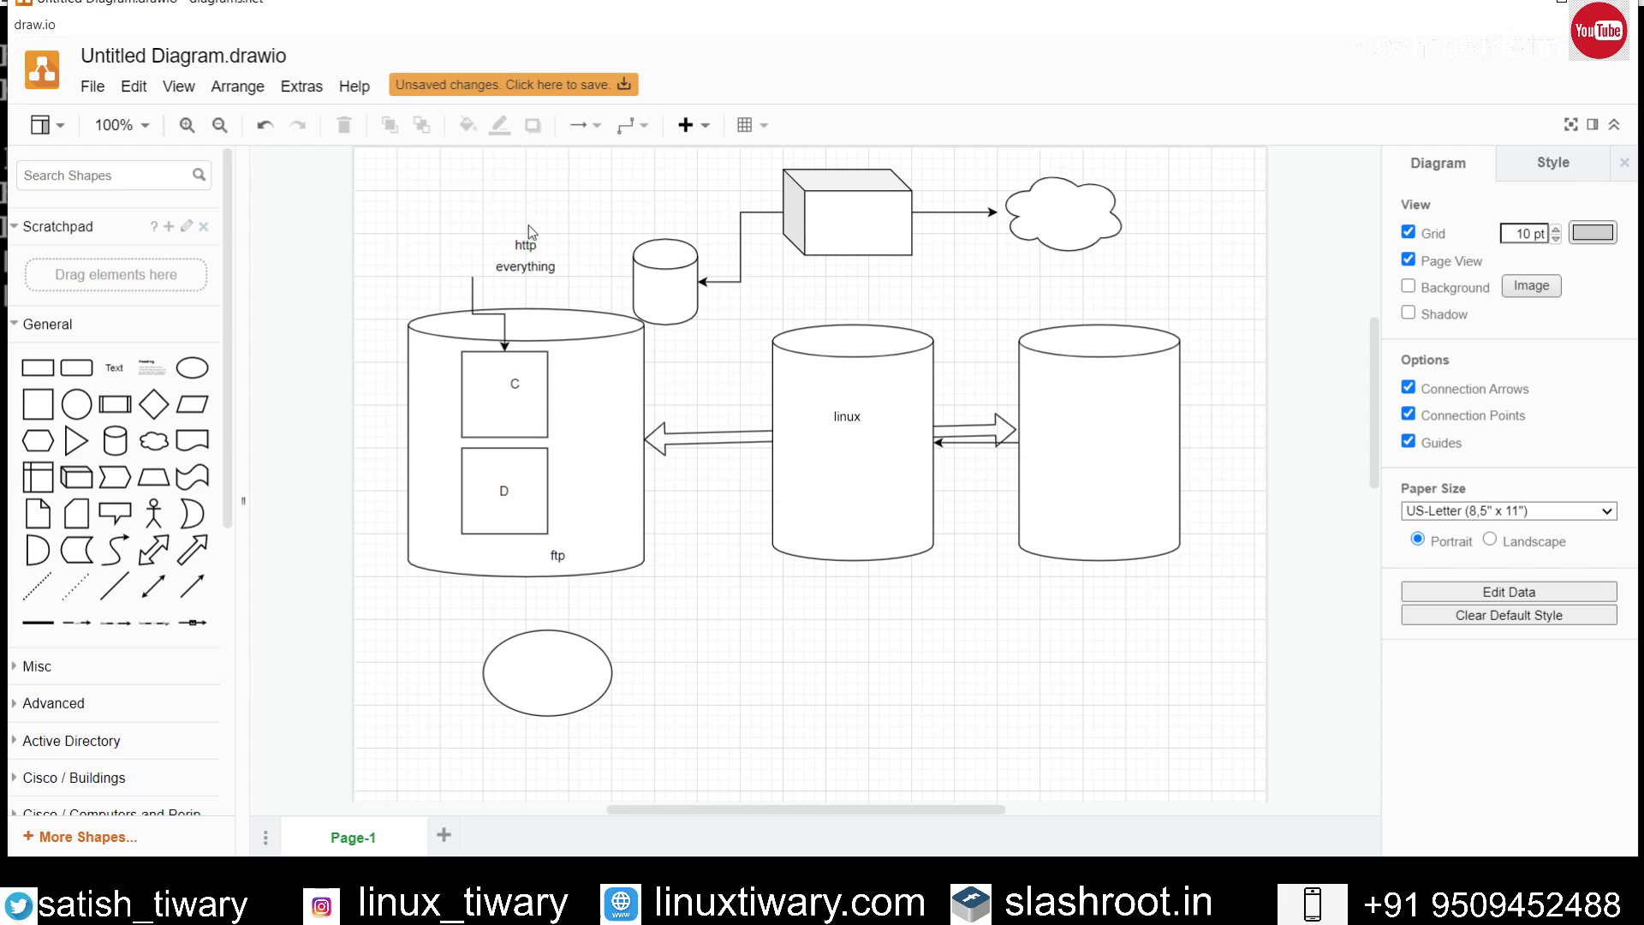
Step: Draw a connector from the http label to the linux cylinder
mouse_move(528, 240)
drag(568, 244, 786, 436)
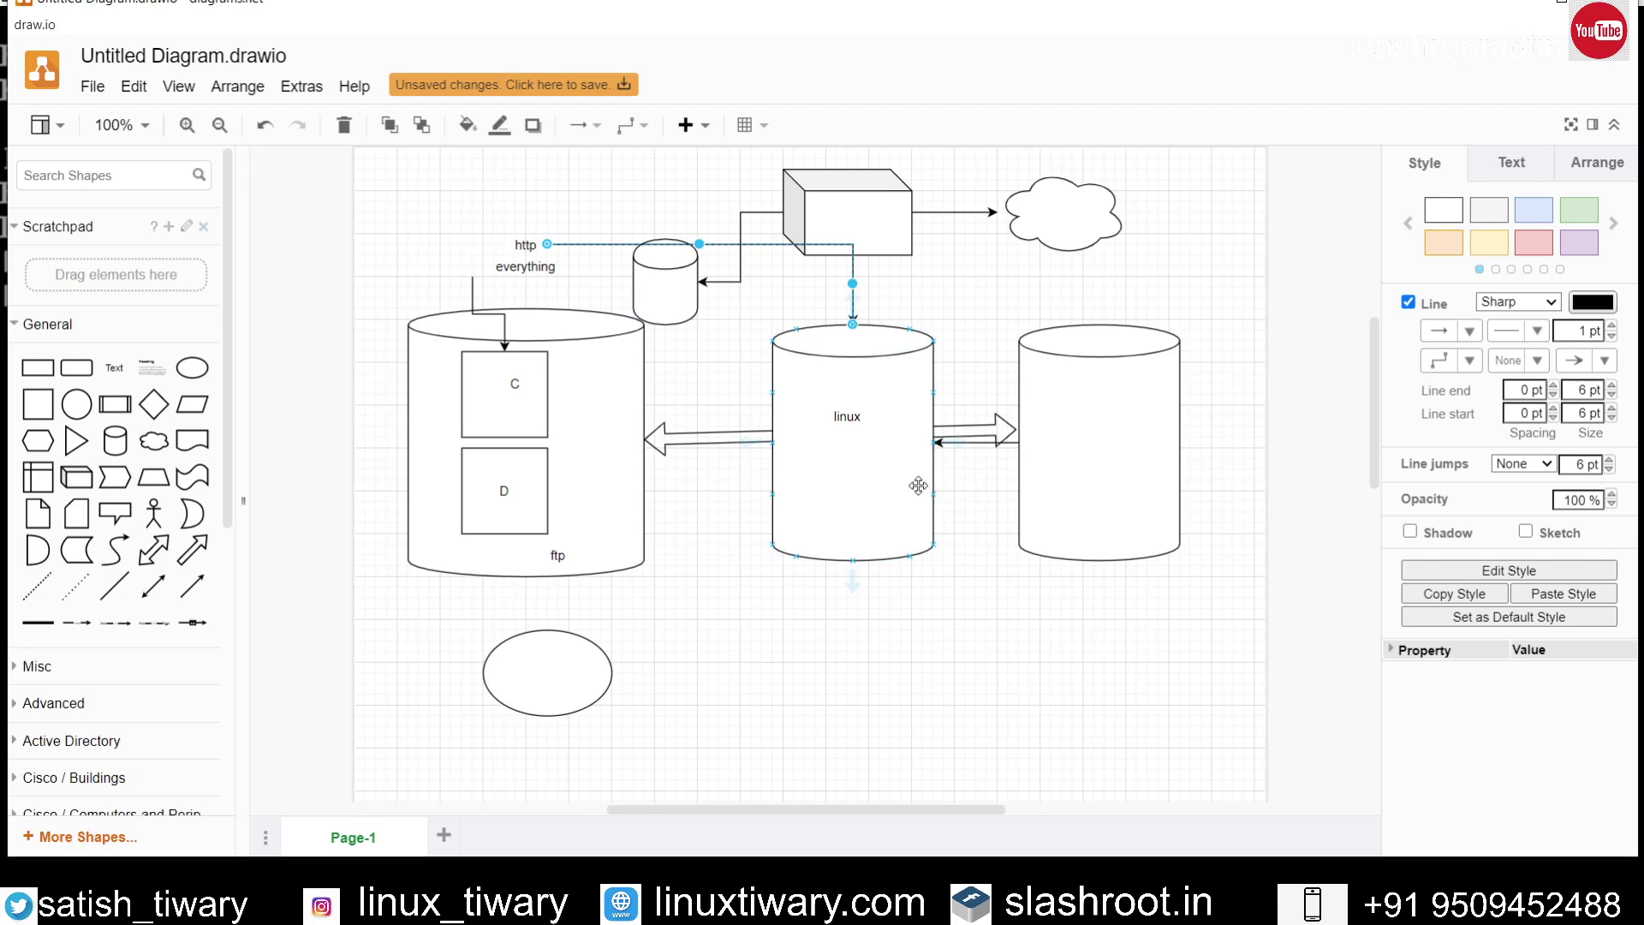
click(1058, 685)
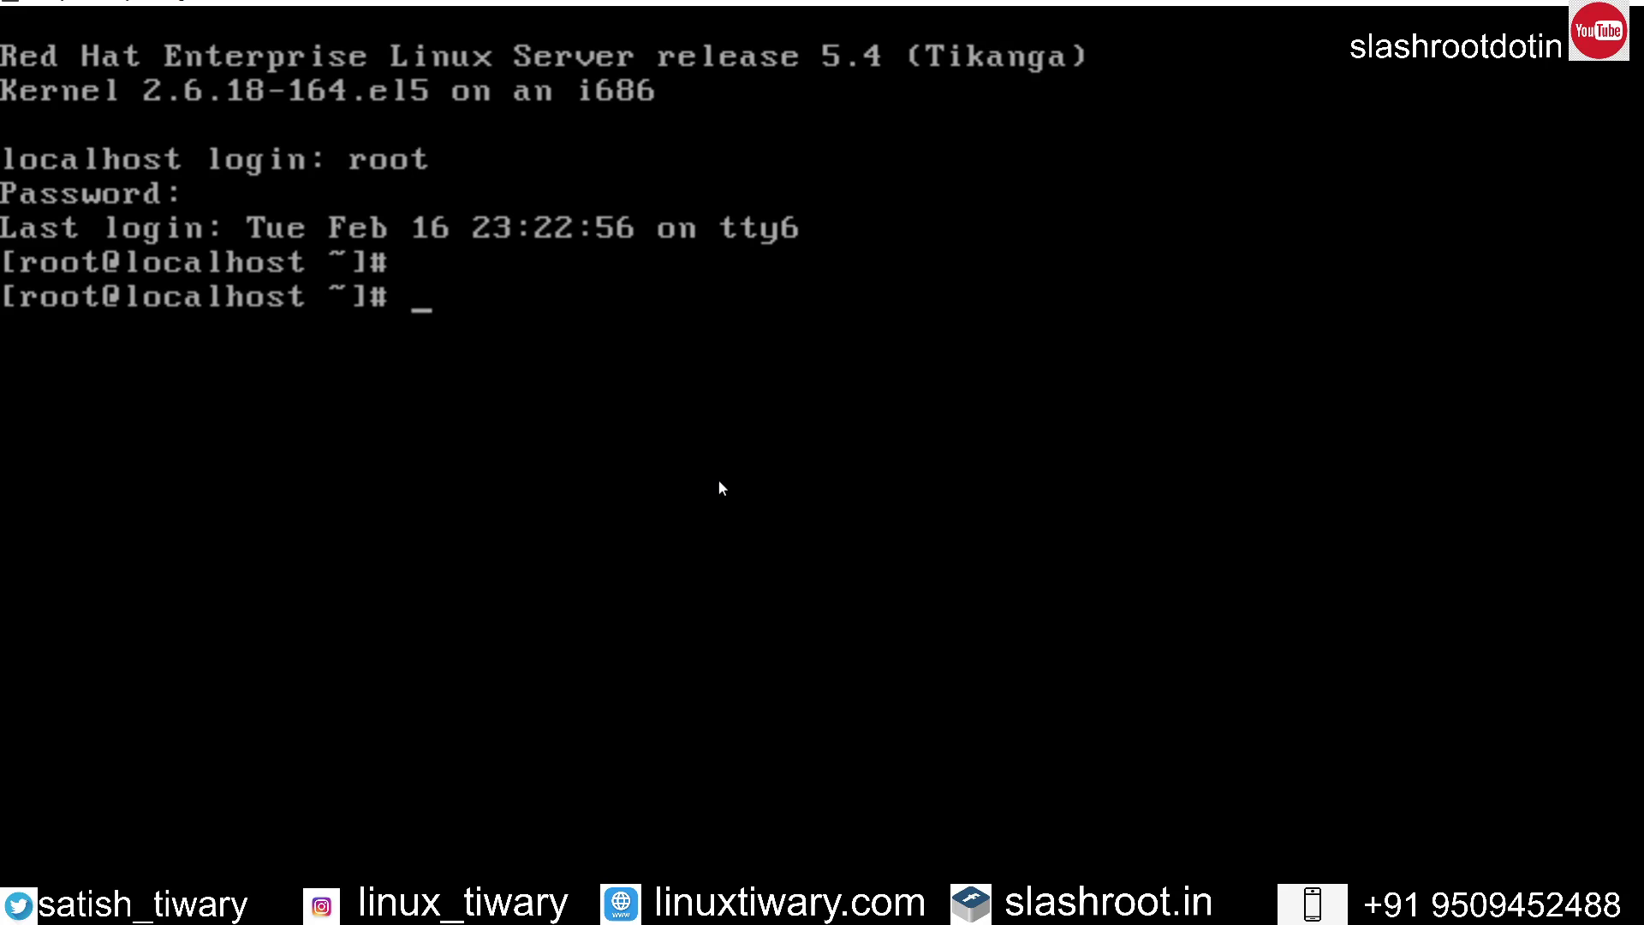
Step: Type 'elinks 192.168.43.208' at a fresh root prompt
key(Return)
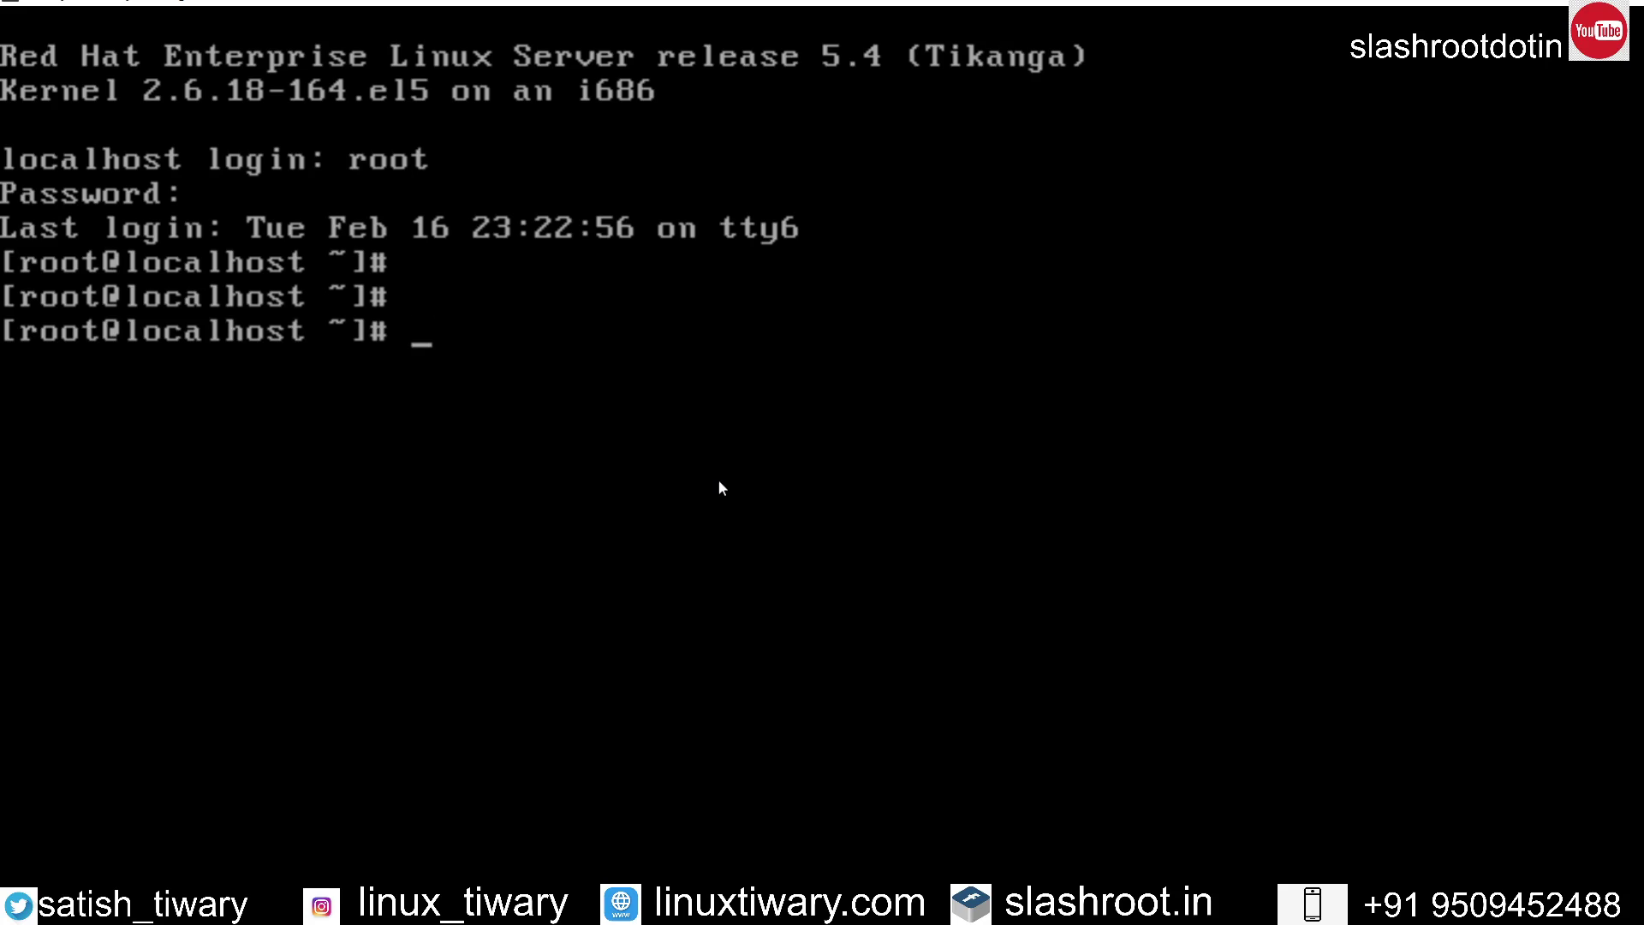
text(elink)
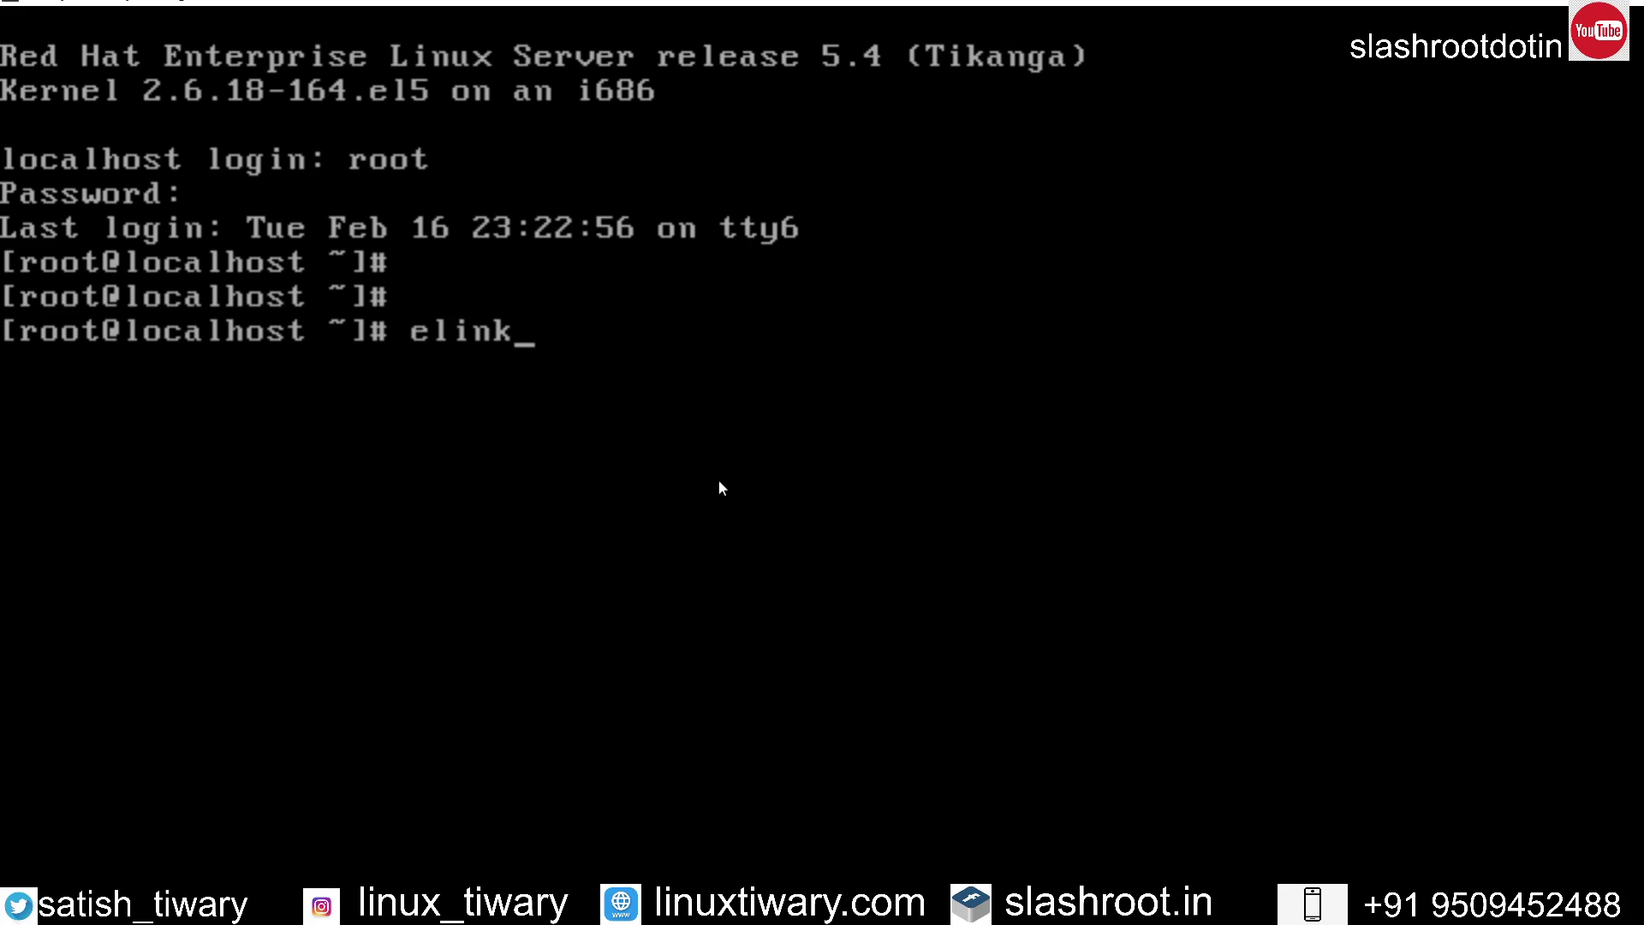
text(s 192.1)
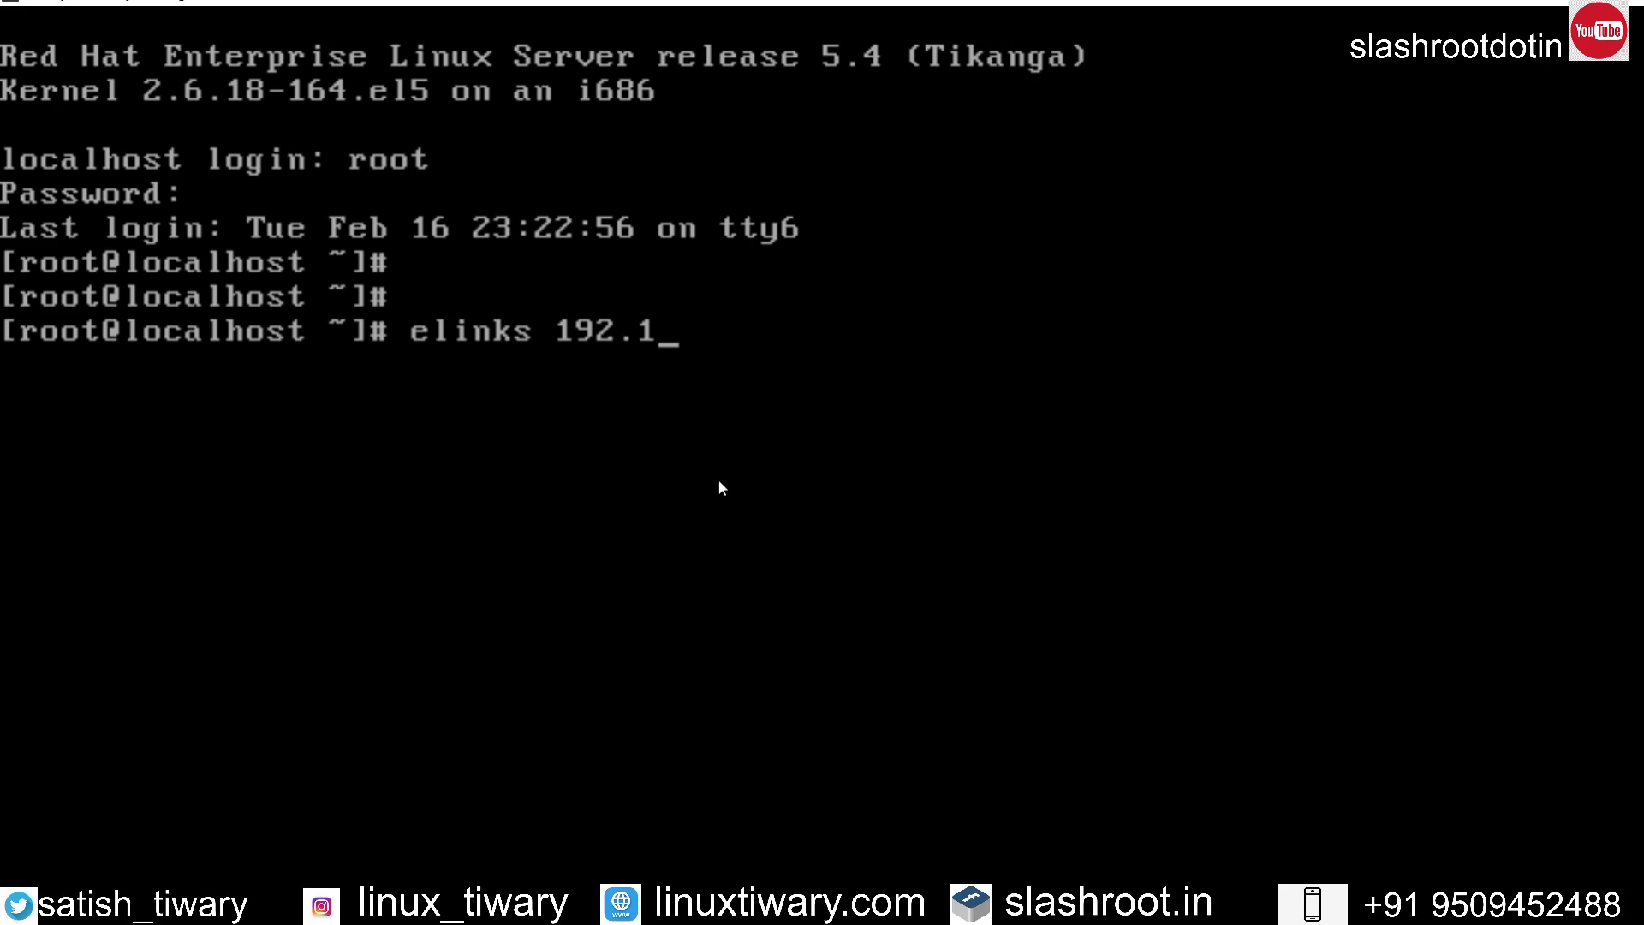
text(68.43.2)
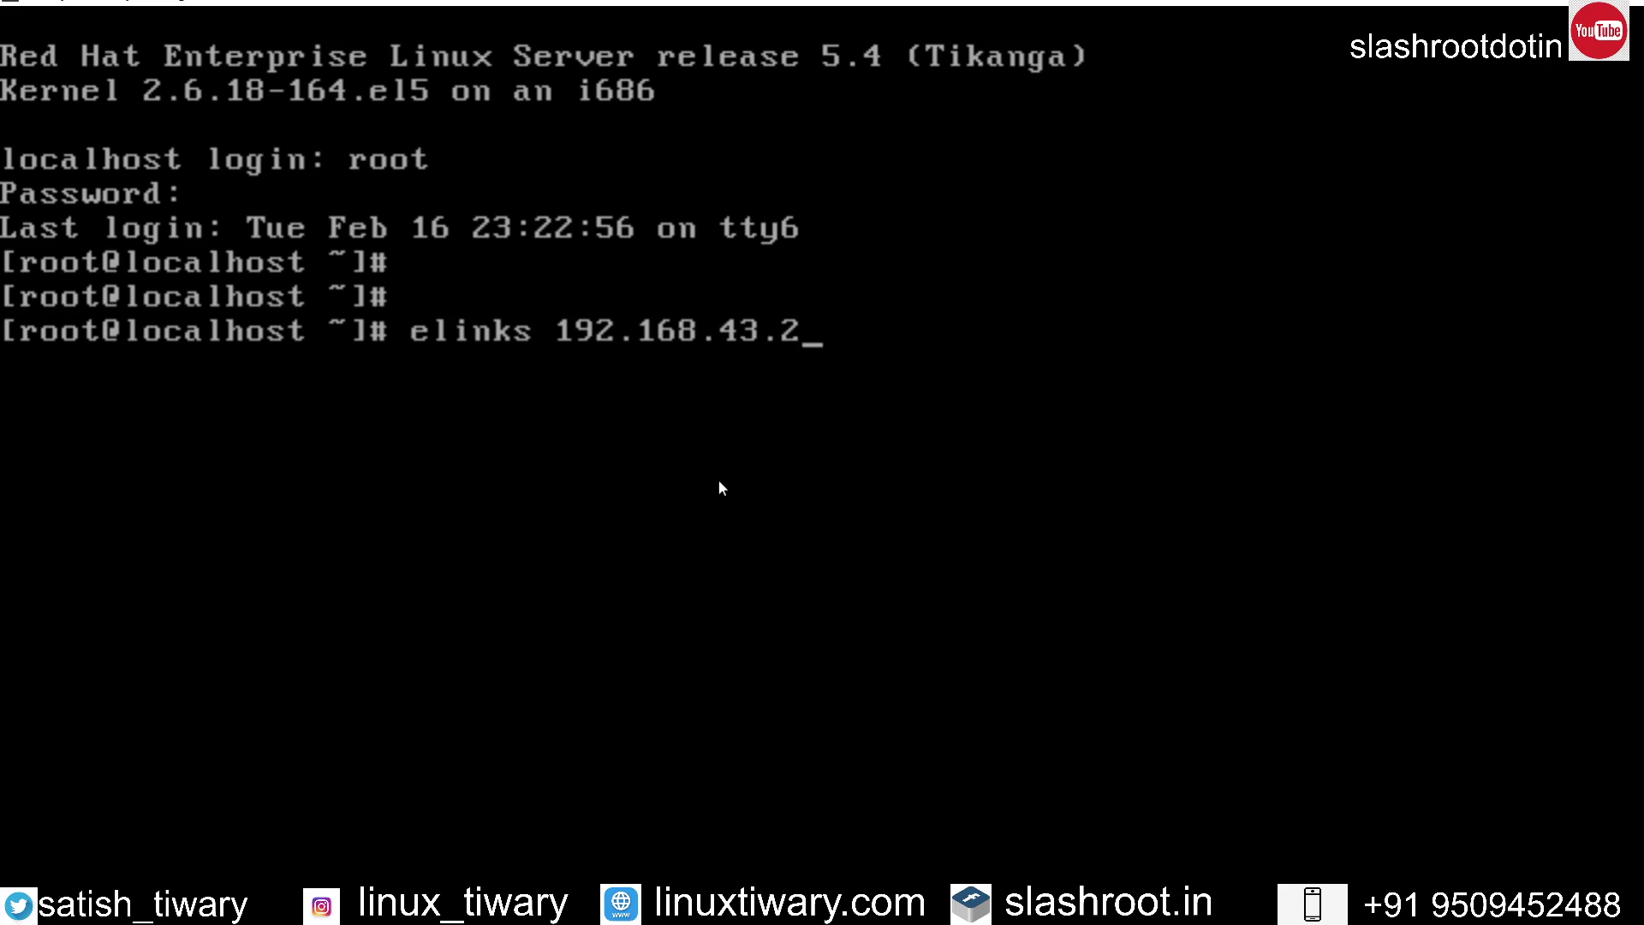
text(08)
Step: Launch ELinks on 192.168.43.208, dismiss the welcome, and open the D: drive
key(Return)
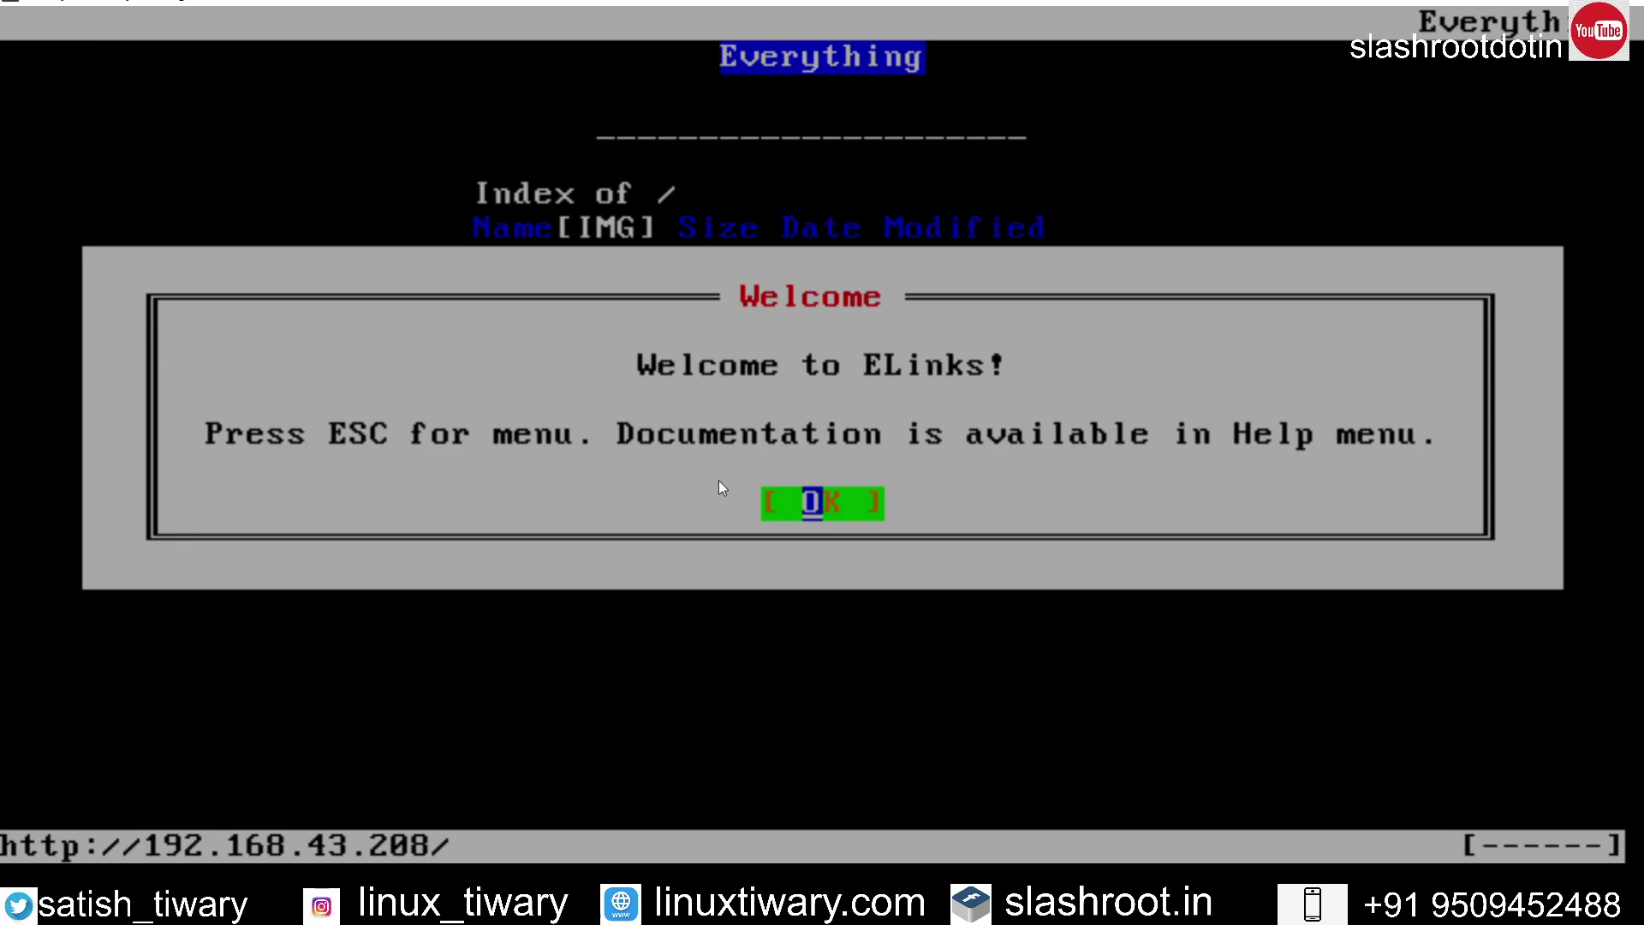
key(Return)
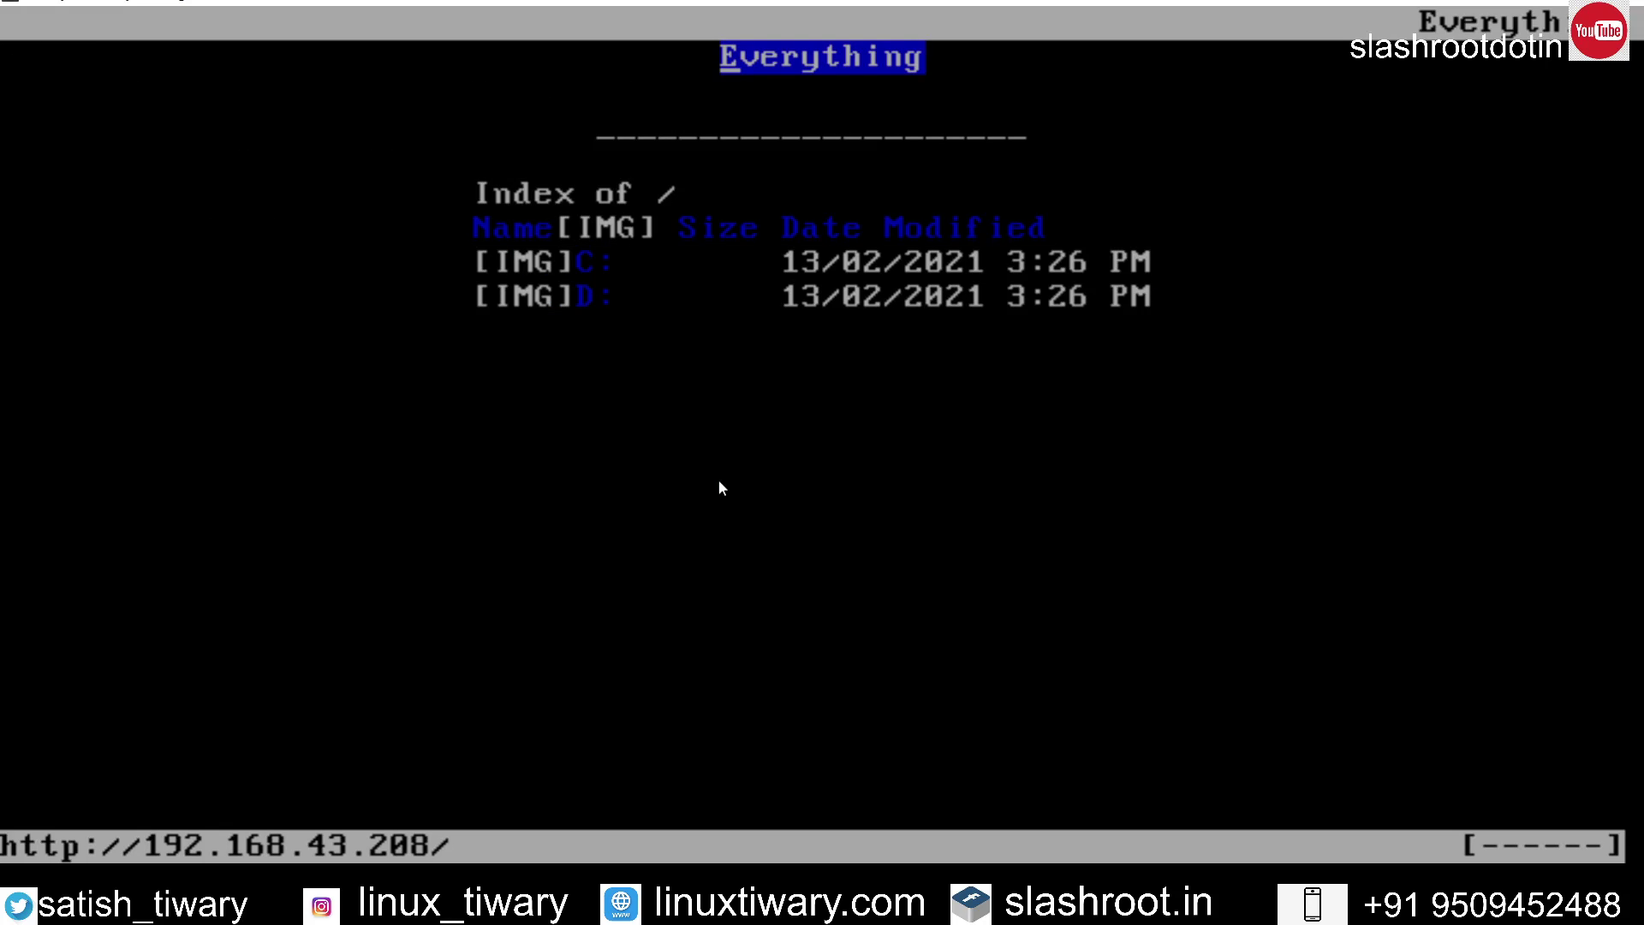
key(Down)
key(Down)
key(Down)
key(Down)
key(Down)
key(Down)
key(Down)
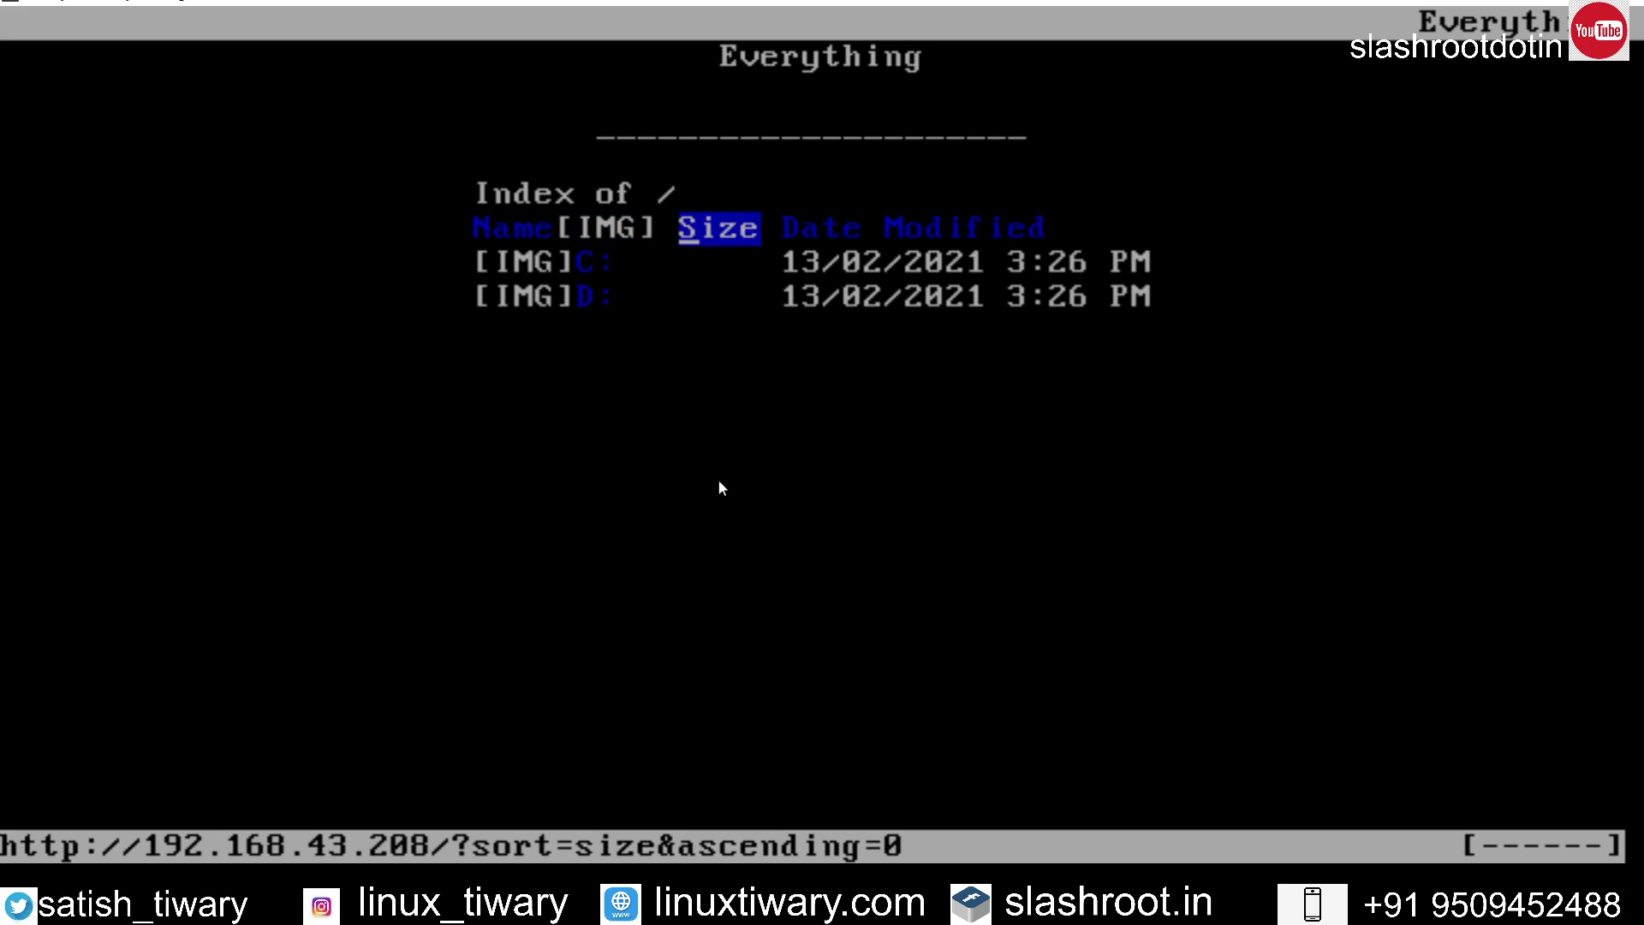
key(Down)
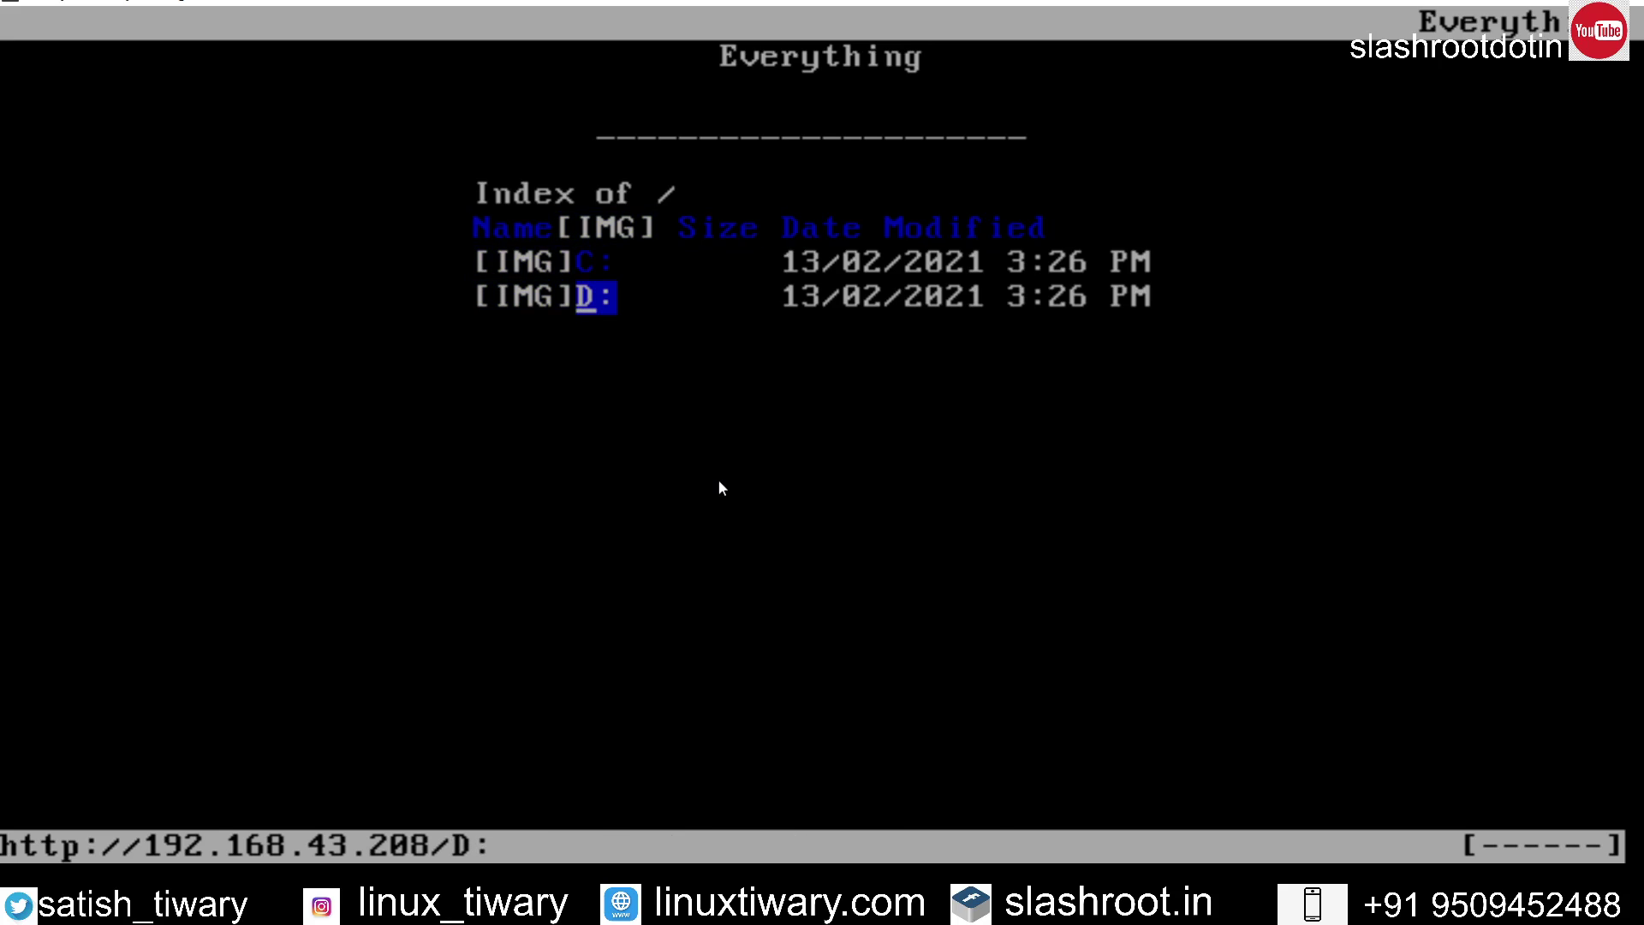
key(Return)
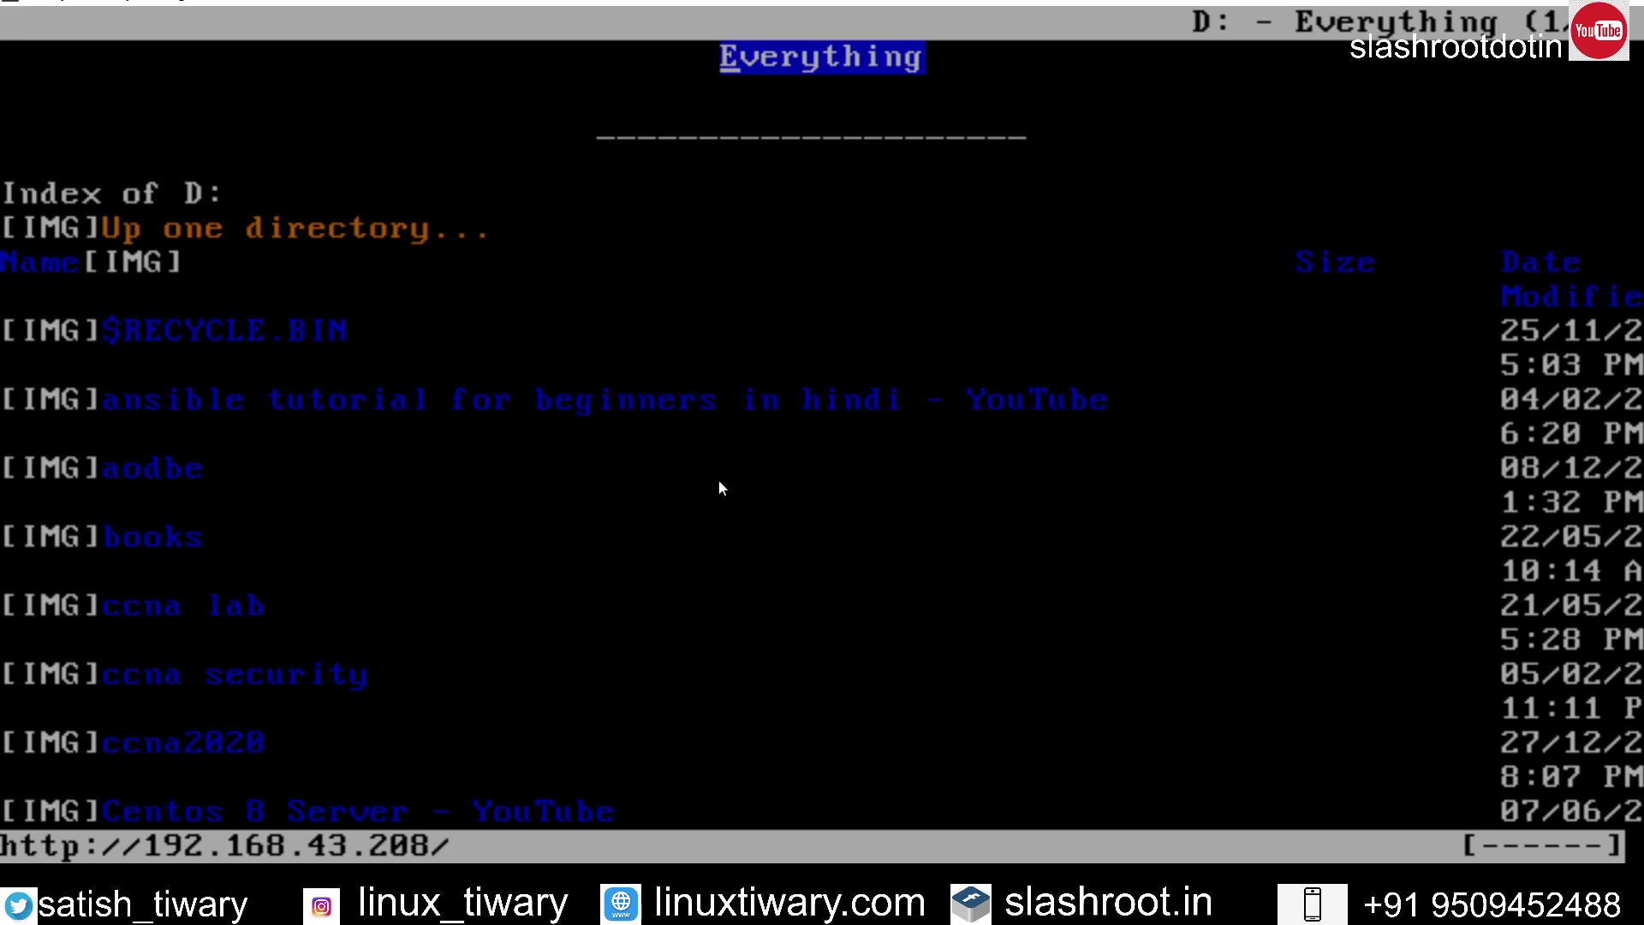
Step: Move down the D: folder list and open the 'iso file' folder
key(Down)
key(Down)
key(Down)
key(Down)
key(Down)
key(Down)
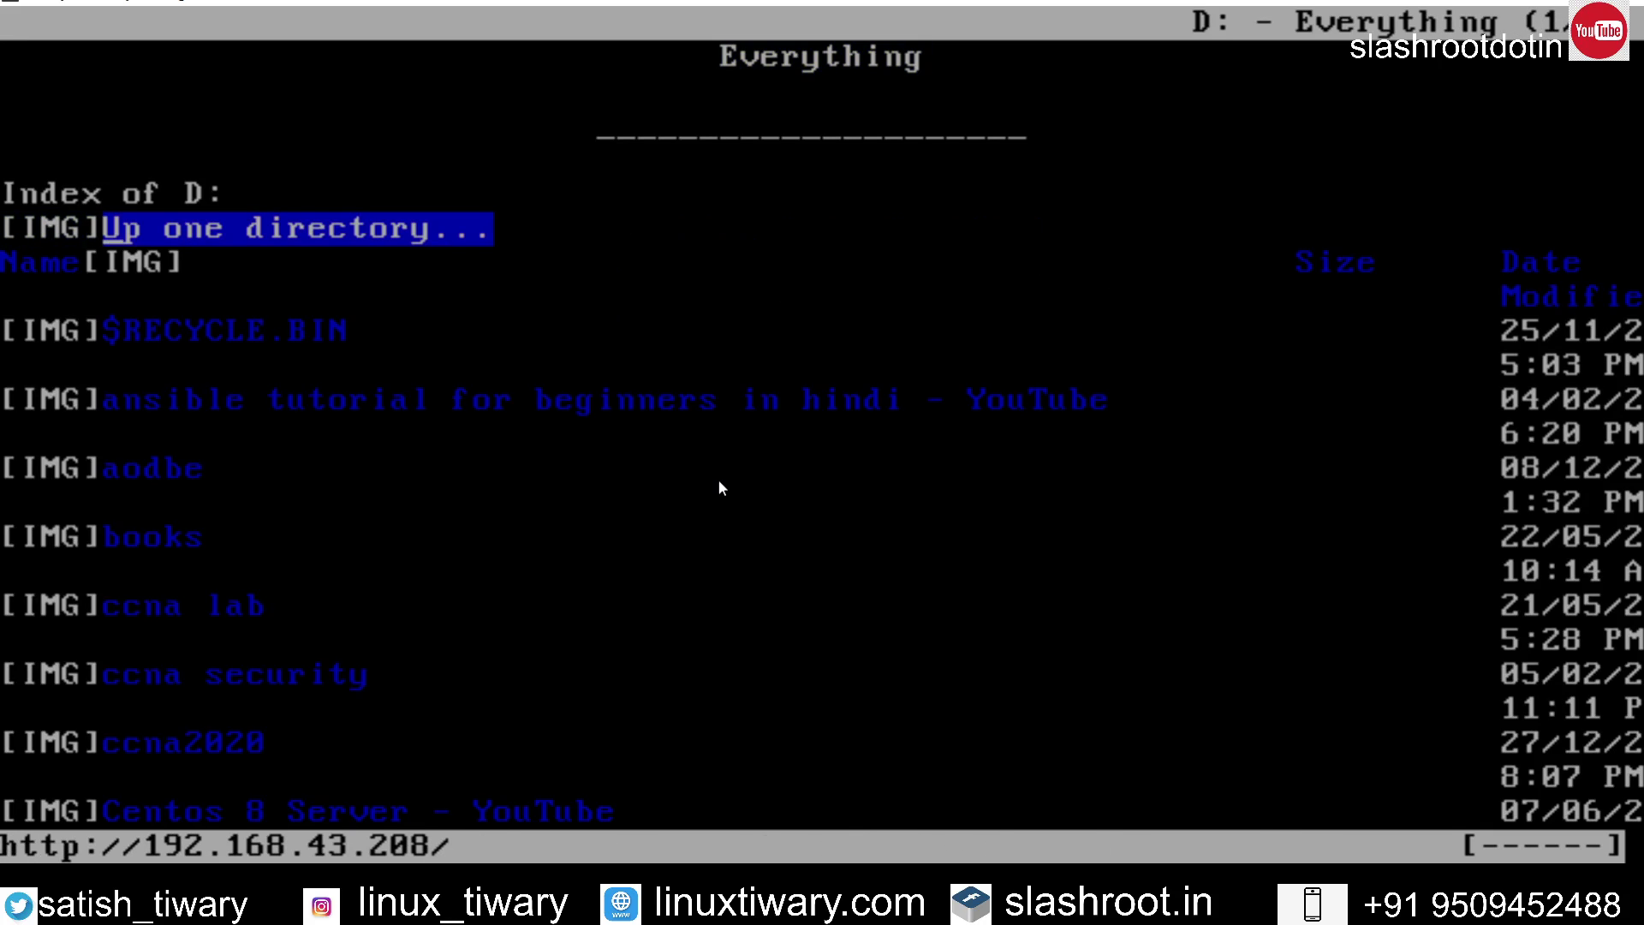
key(Down)
key(Down)
key(Down)
key(Down)
key(Down)
key(Down)
key(Down)
key(Down)
key(Down)
key(Down)
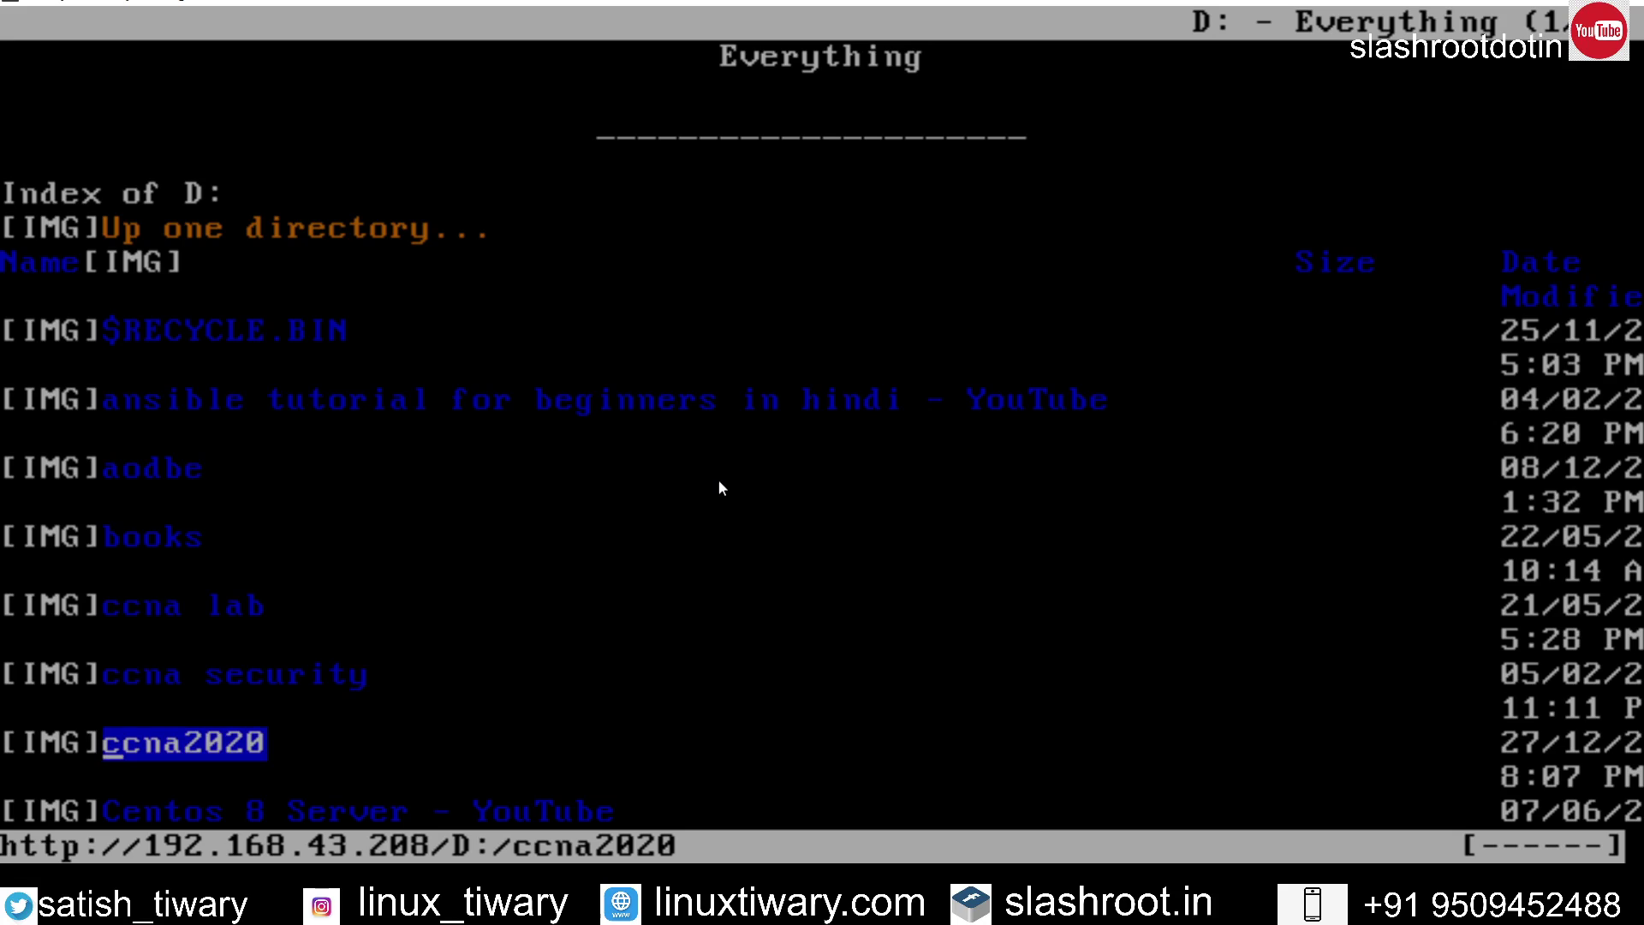
key(Down)
key(Down)
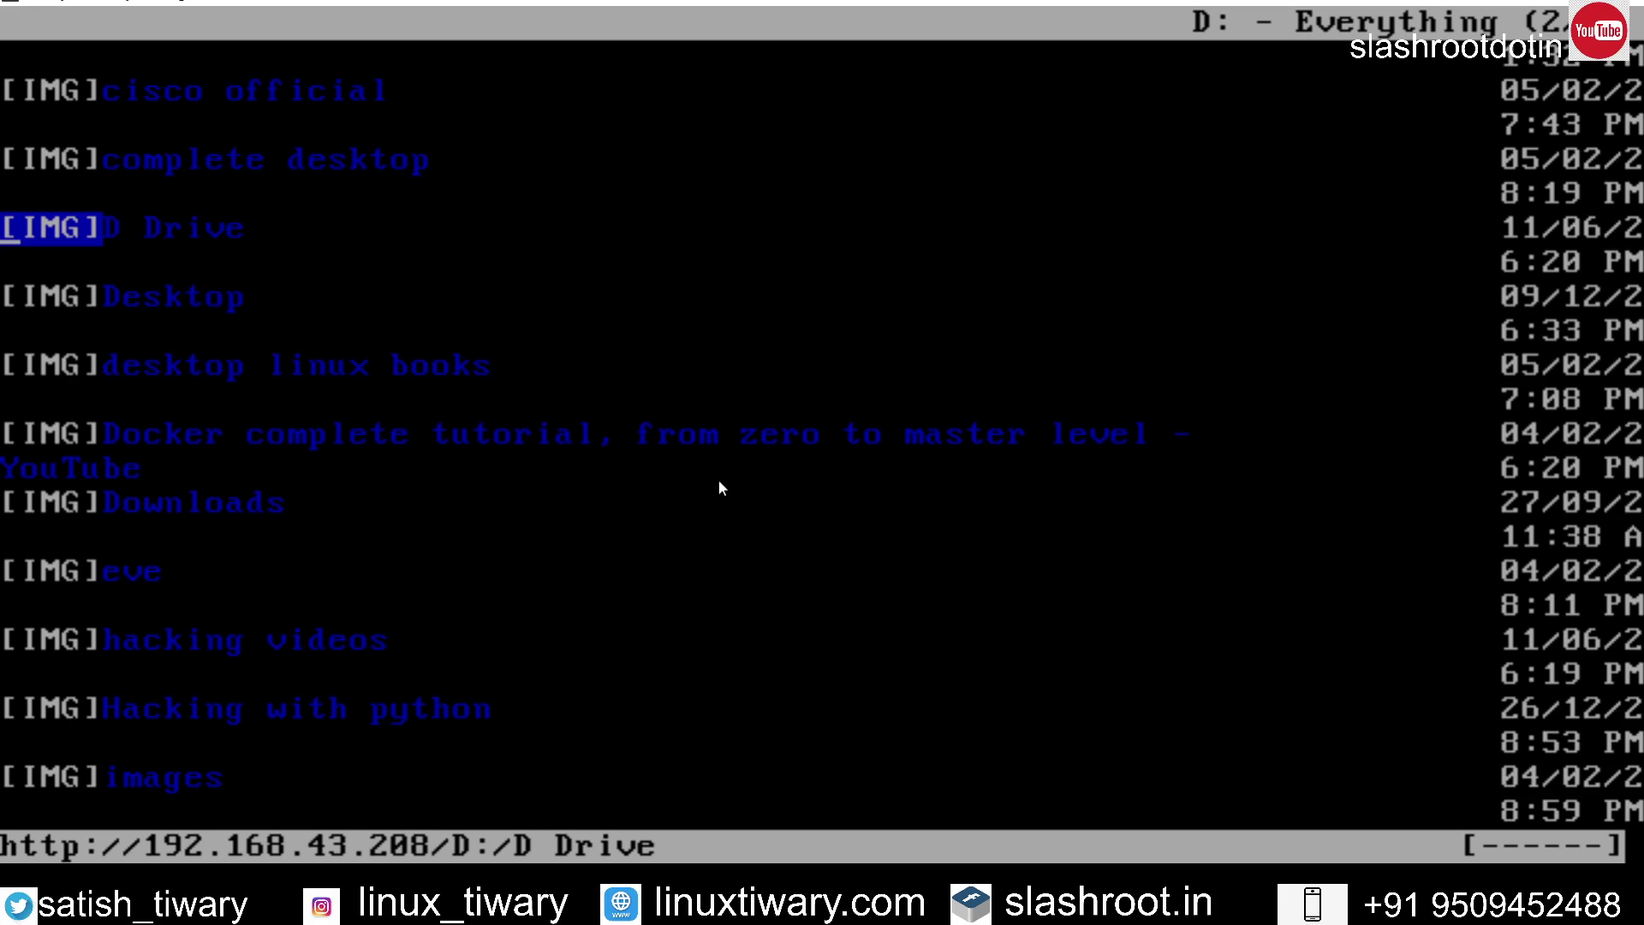
key(Down)
key(Down)
key(Down)
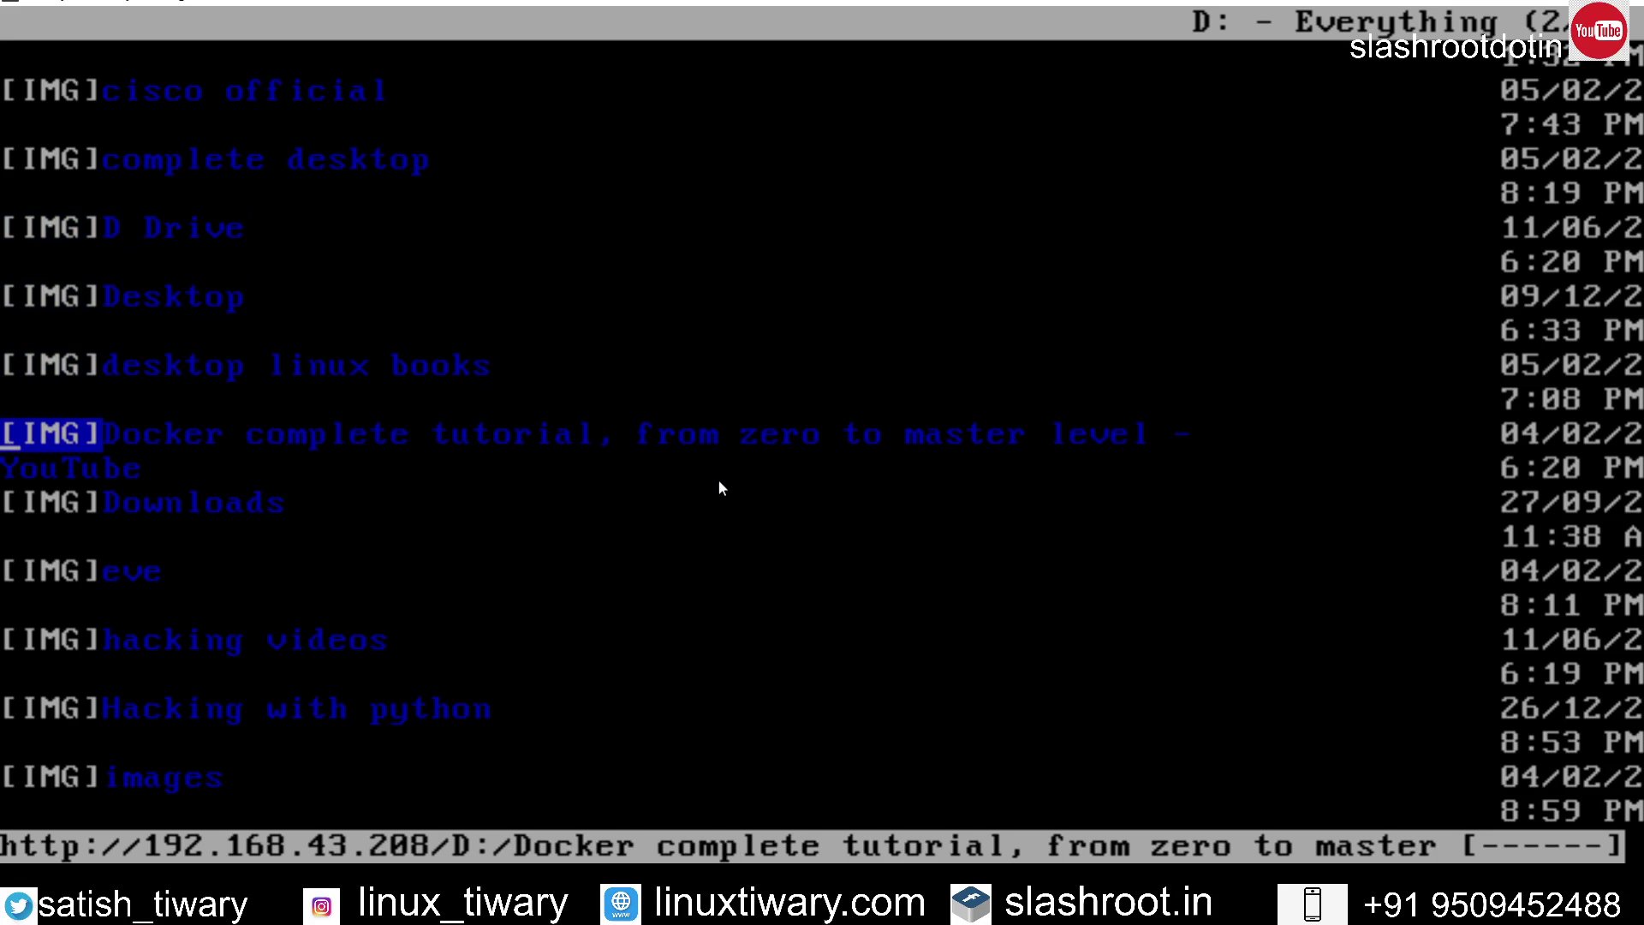
key(Down)
key(Down)
key(Down)
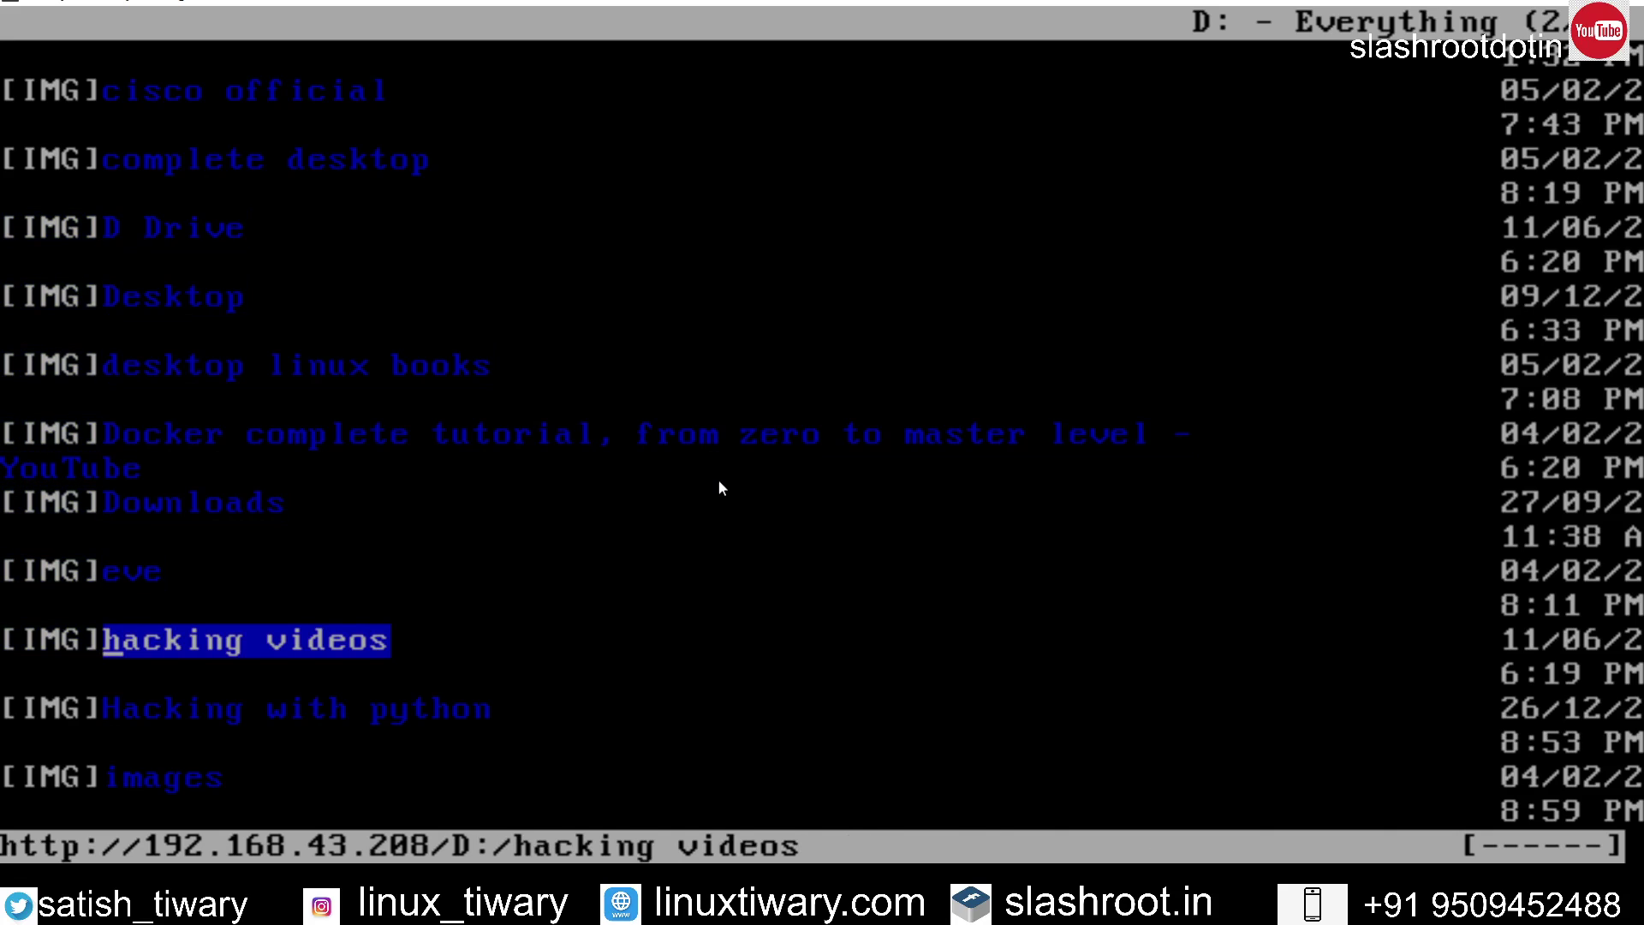
key(Down)
key(Down)
key(Down)
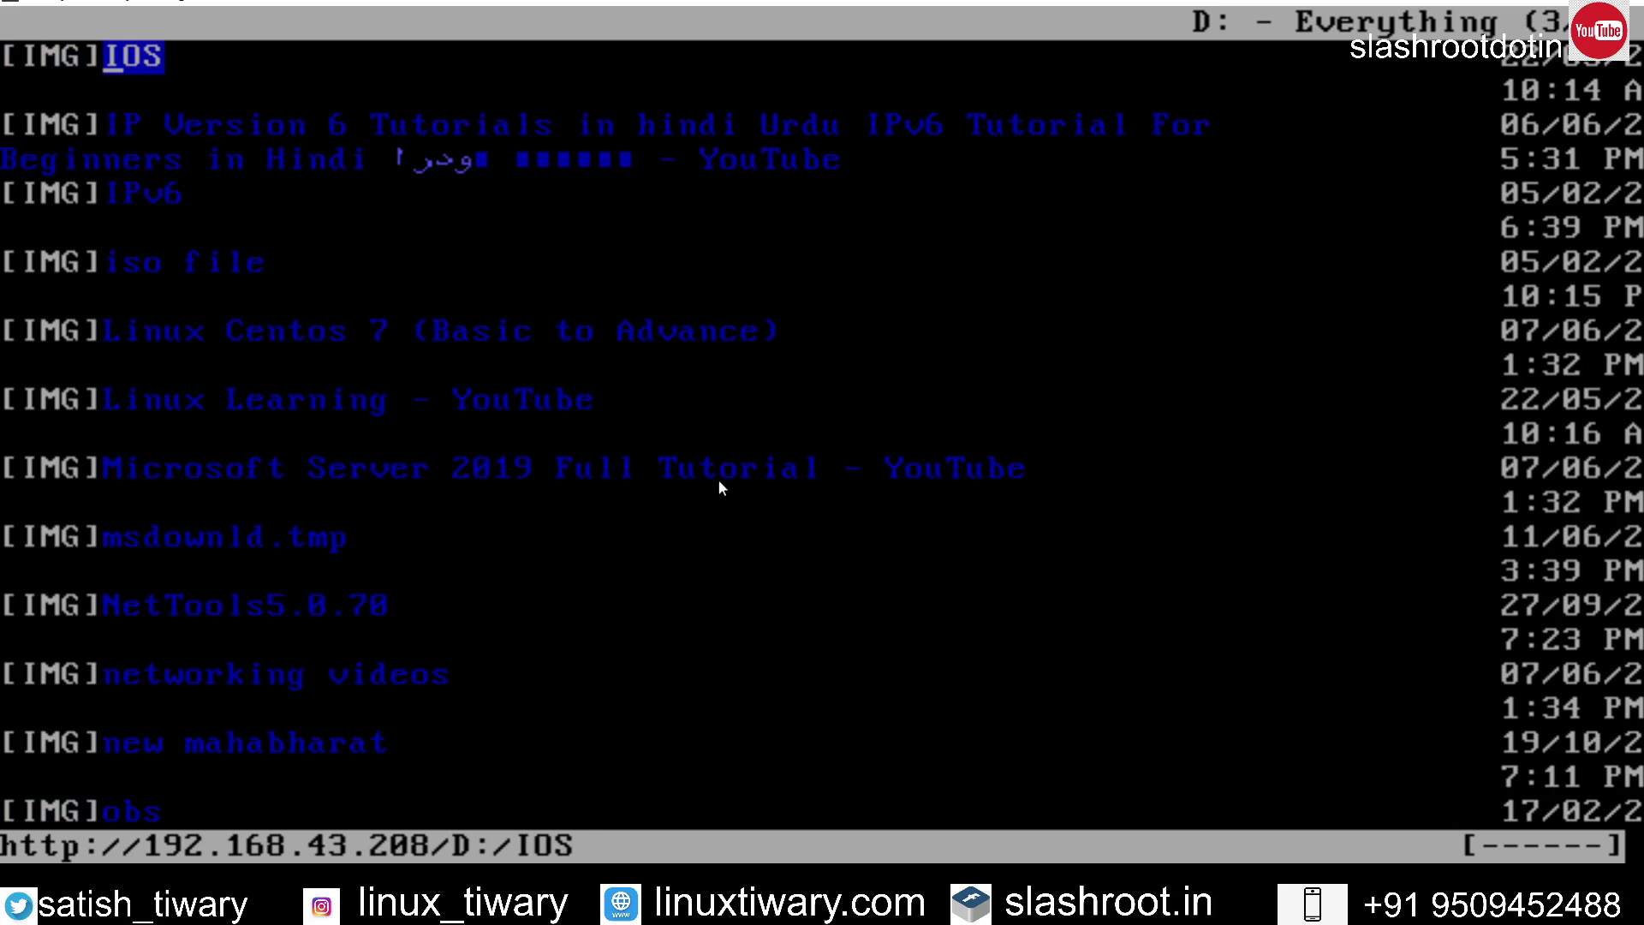
key(Down)
key(Down)
key(Down)
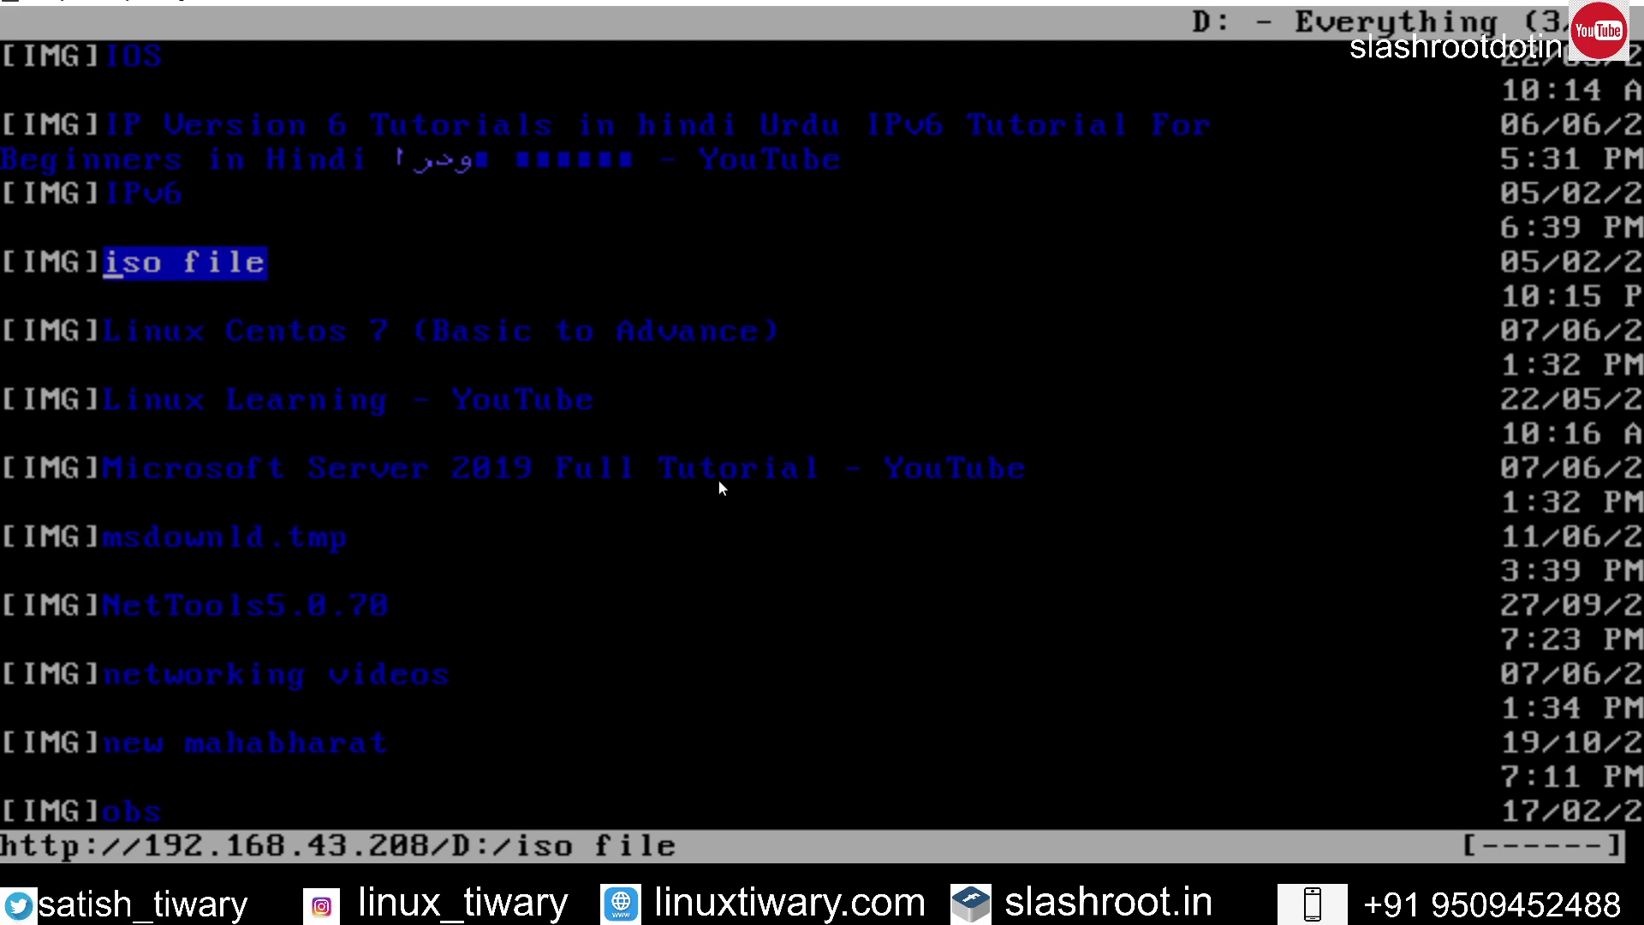
key(Return)
Step: Select rhel54iso.iso in the iso file listing and request it
key(Down)
key(Down)
key(Down)
key(Down)
key(Down)
key(Down)
key(Down)
key(Down)
key(Down)
key(Down)
key(Down)
key(Down)
key(Down)
key(Down)
key(Down)
key(Down)
key(Down)
key(Down)
key(Down)
key(Down)
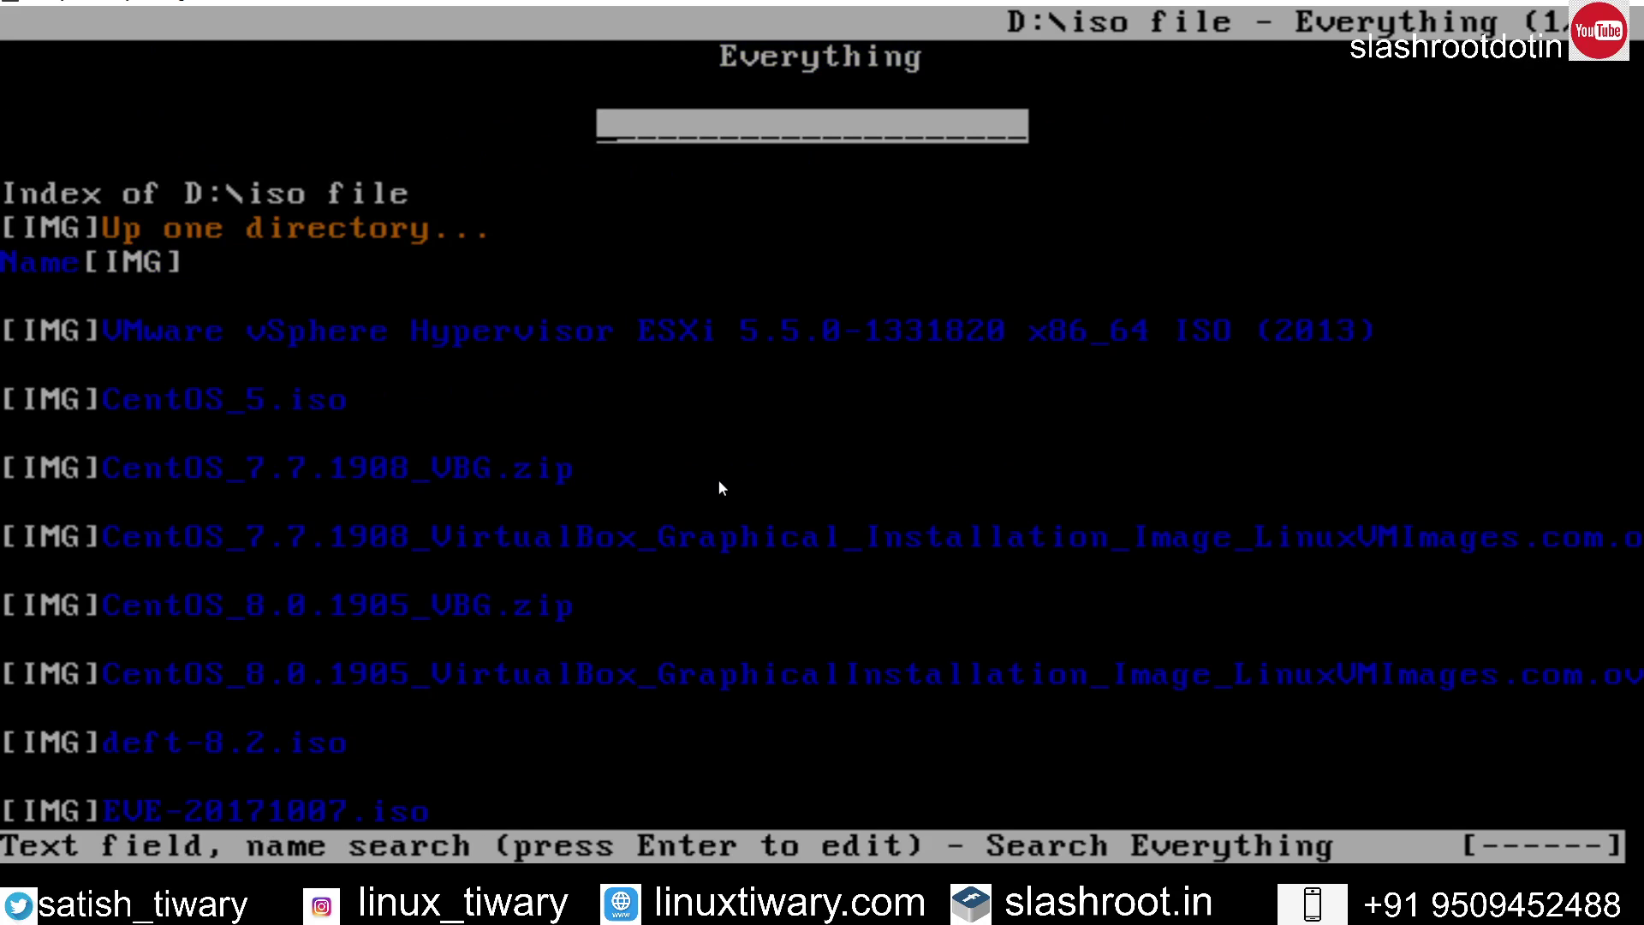
key(Down)
key(Down)
key(Down)
key(Down)
key(Down)
key(Down)
key(Down)
key(Down)
key(Down)
key(Down)
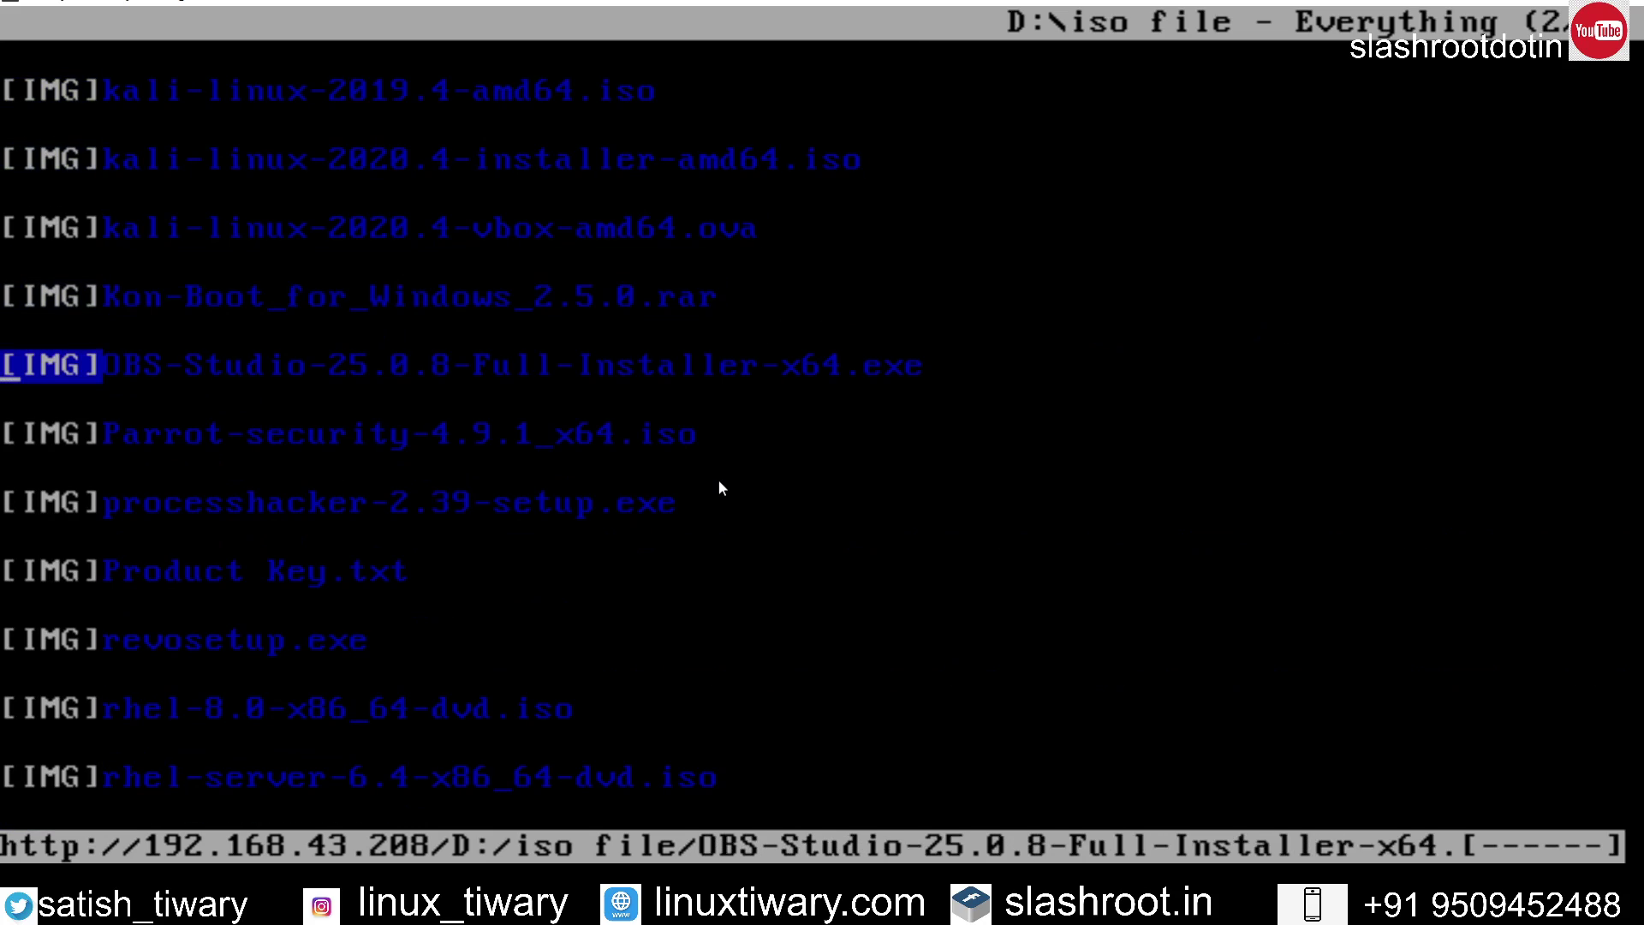
key(Down)
key(Down)
key(Down)
key(Down)
key(Down)
key(Down)
key(Down)
key(Down)
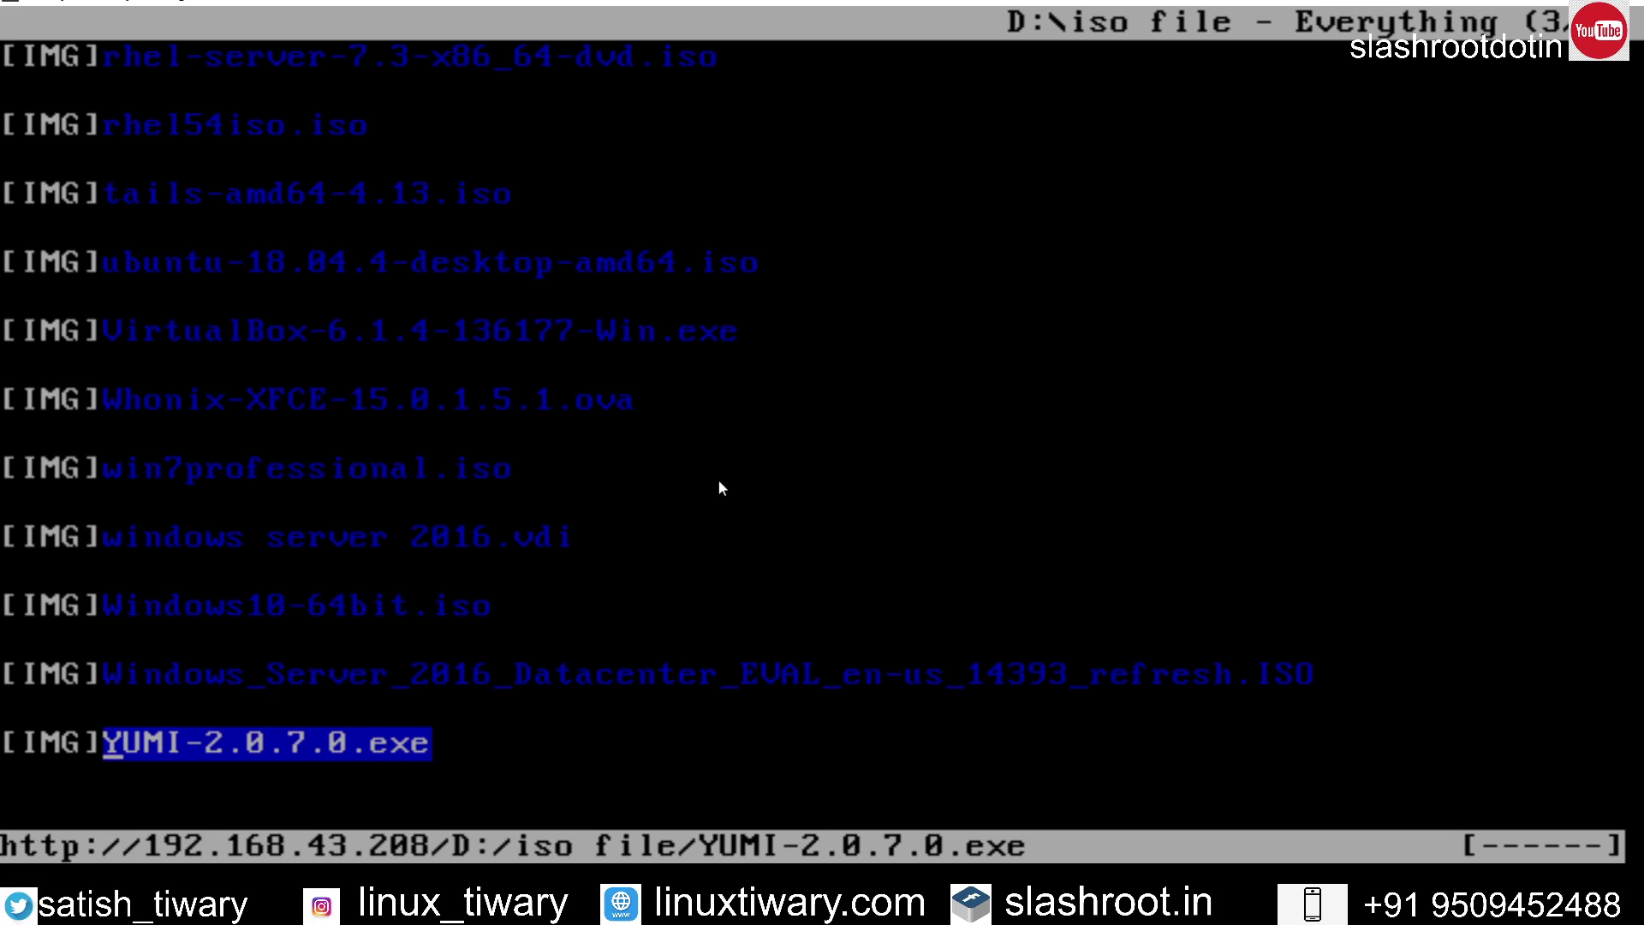
key(Up)
key(Up)
key(Up)
key(Up)
key(Up)
key(Up)
key(Up)
key(Up)
key(Up)
key(Up)
key(Up)
key(Up)
key(Up)
key(Up)
key(Up)
key(Up)
key(Up)
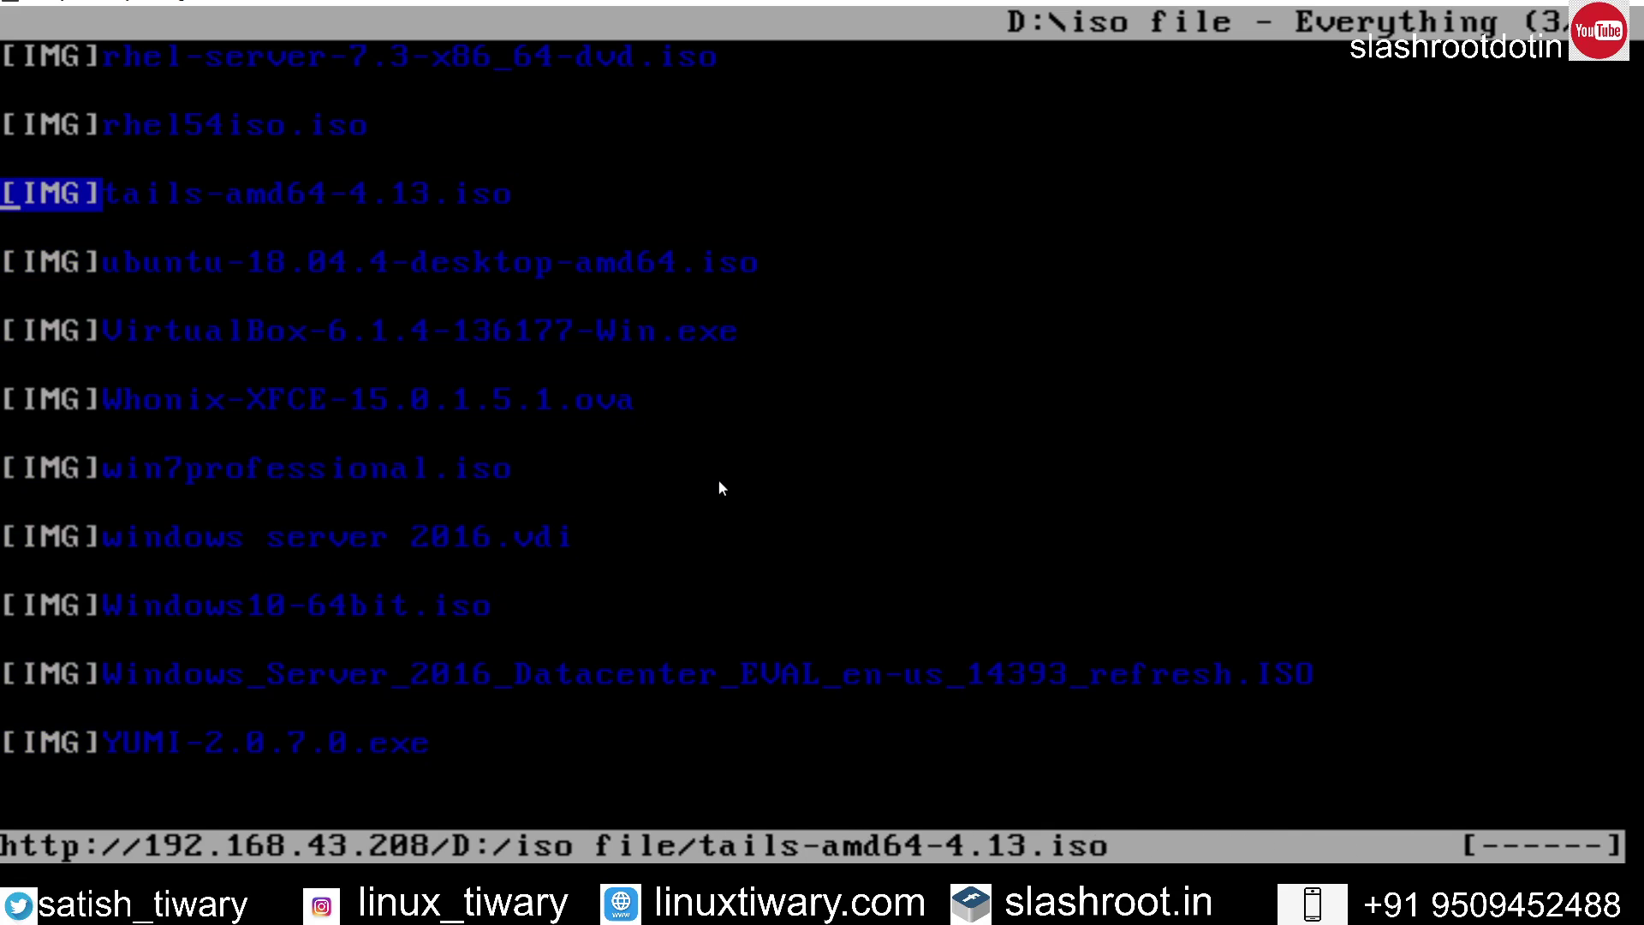
key(Up)
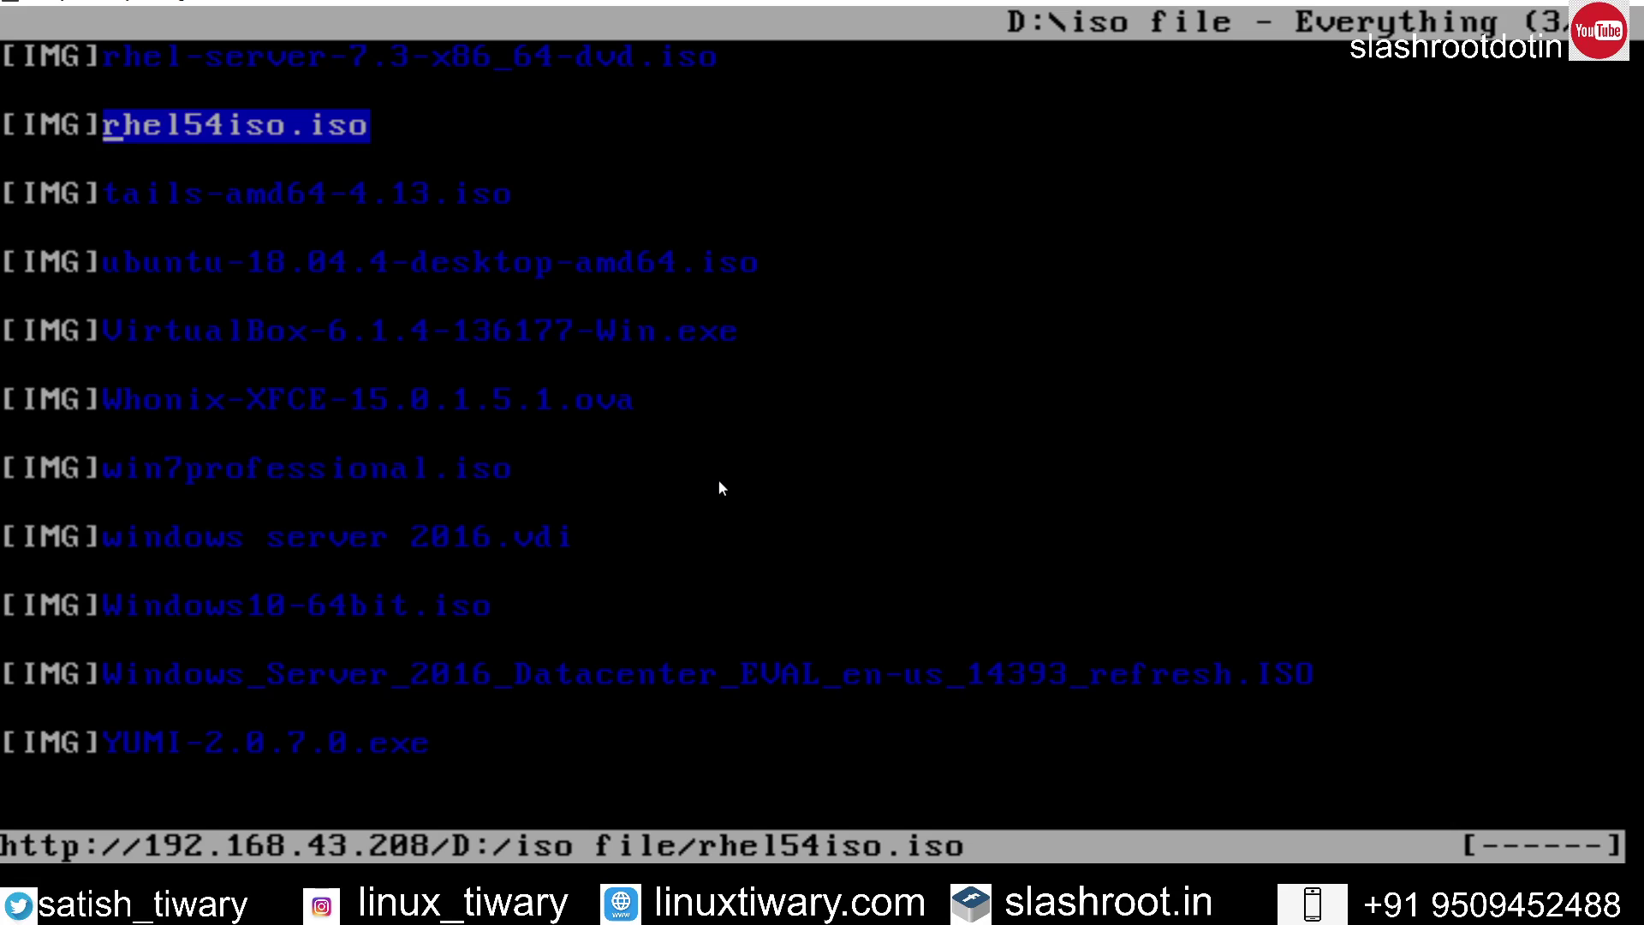
key(Return)
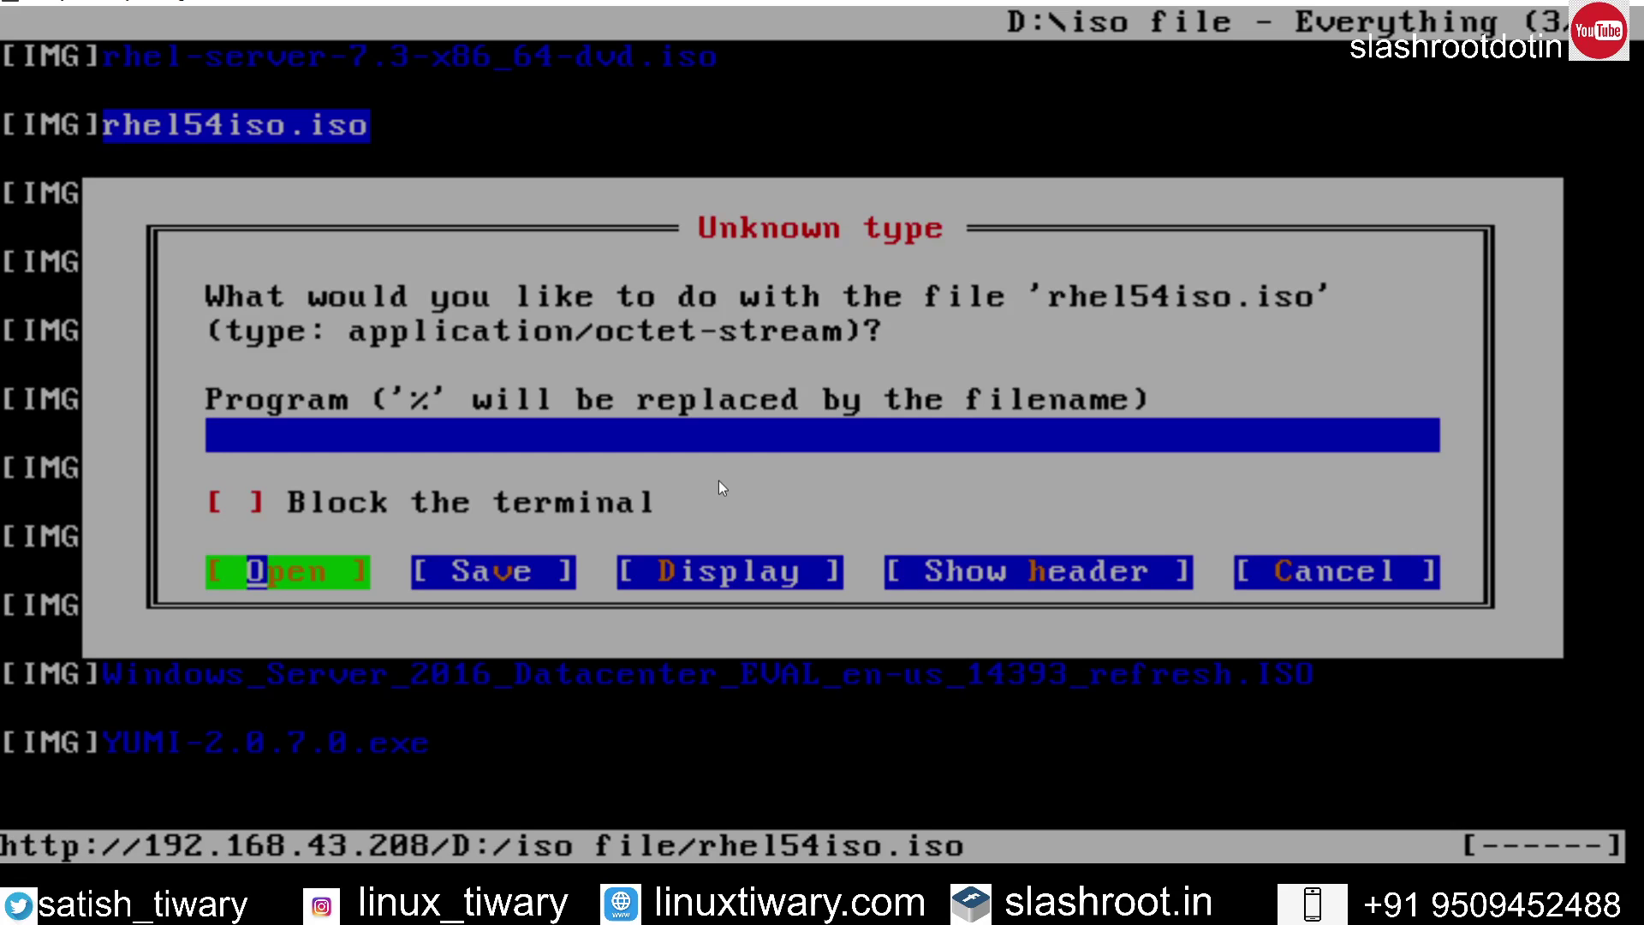
Step: Save rhel54iso.iso as ./rhel54iso.iso, let the 2850 MiB download finish, then quit ELinks
key(Tab)
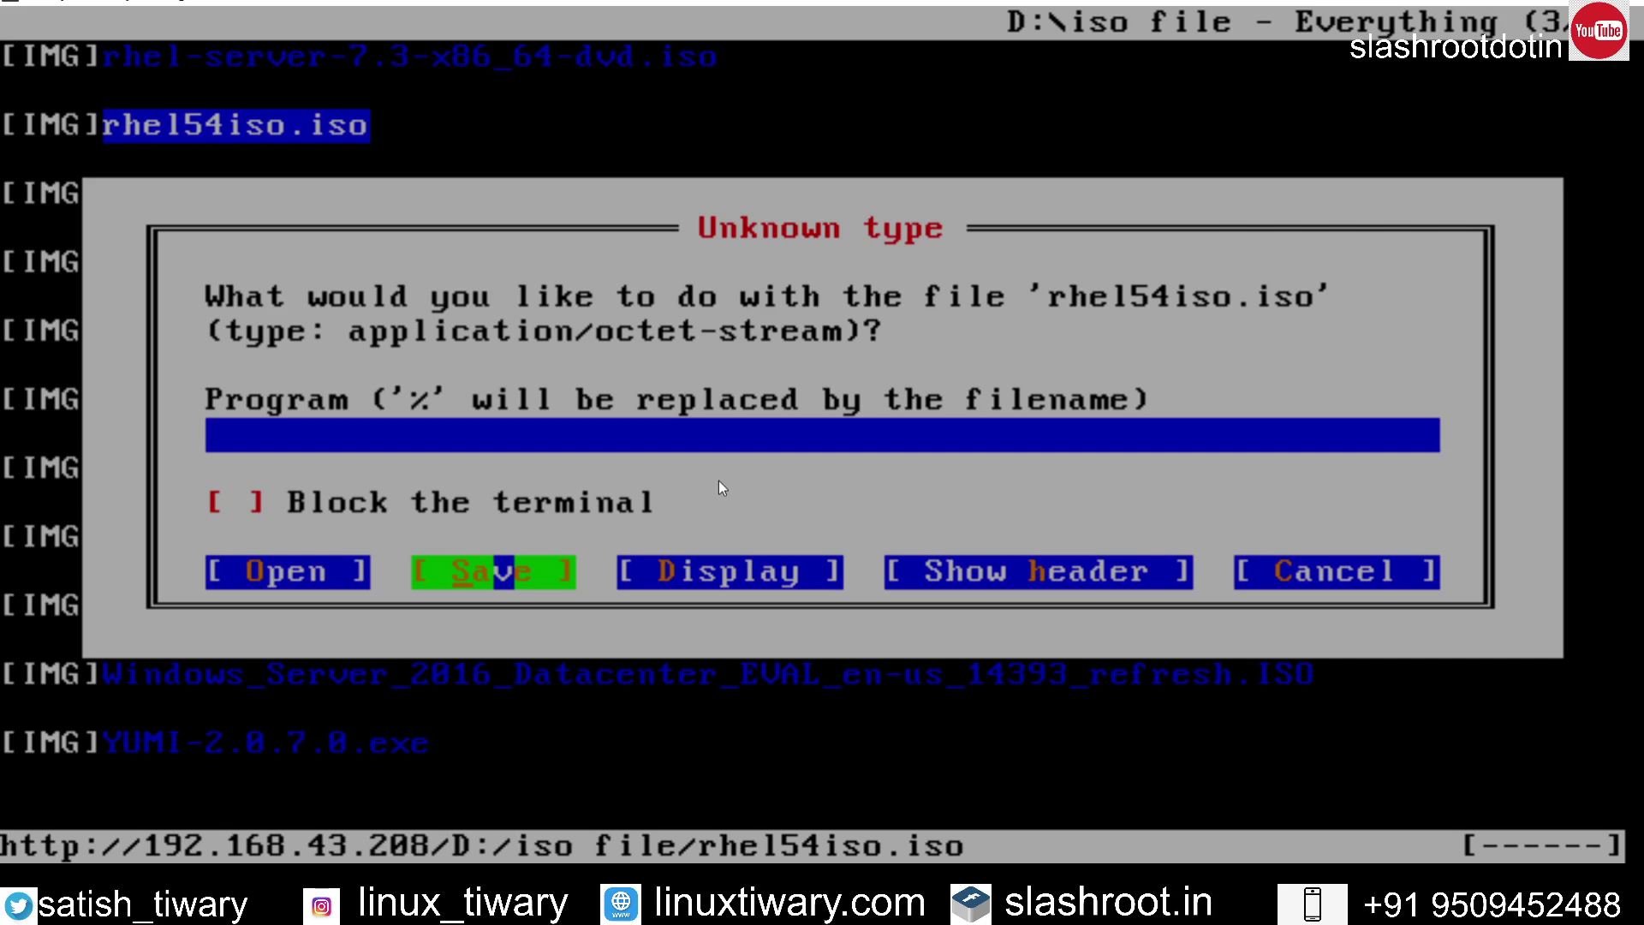
key(Return)
key(Tab)
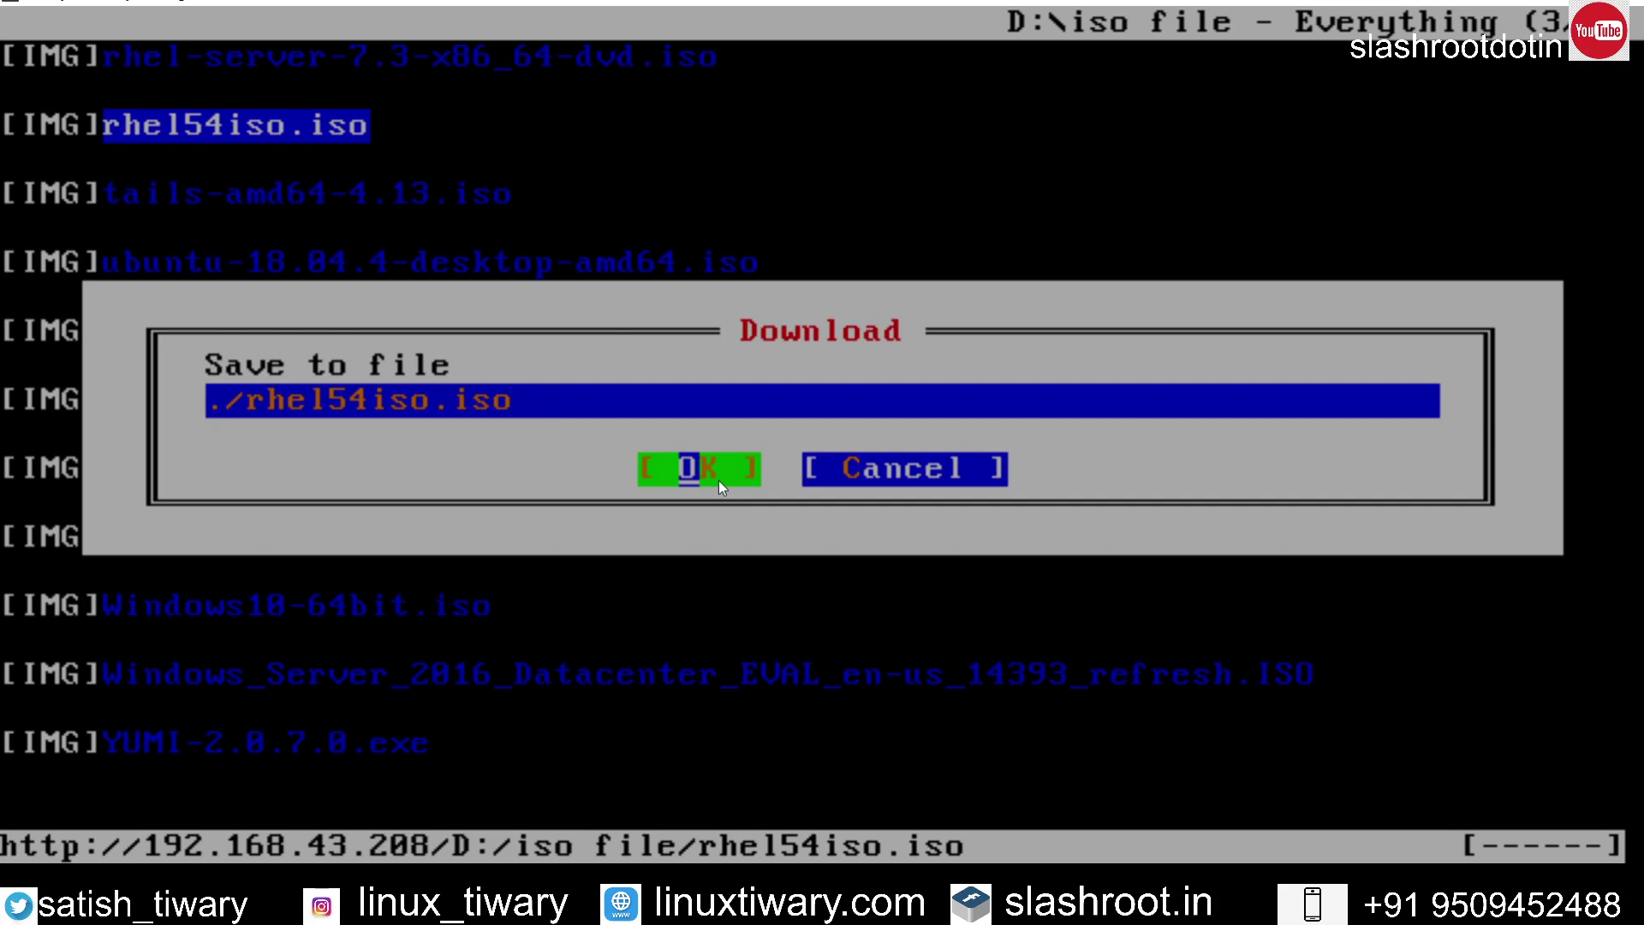
key(Return)
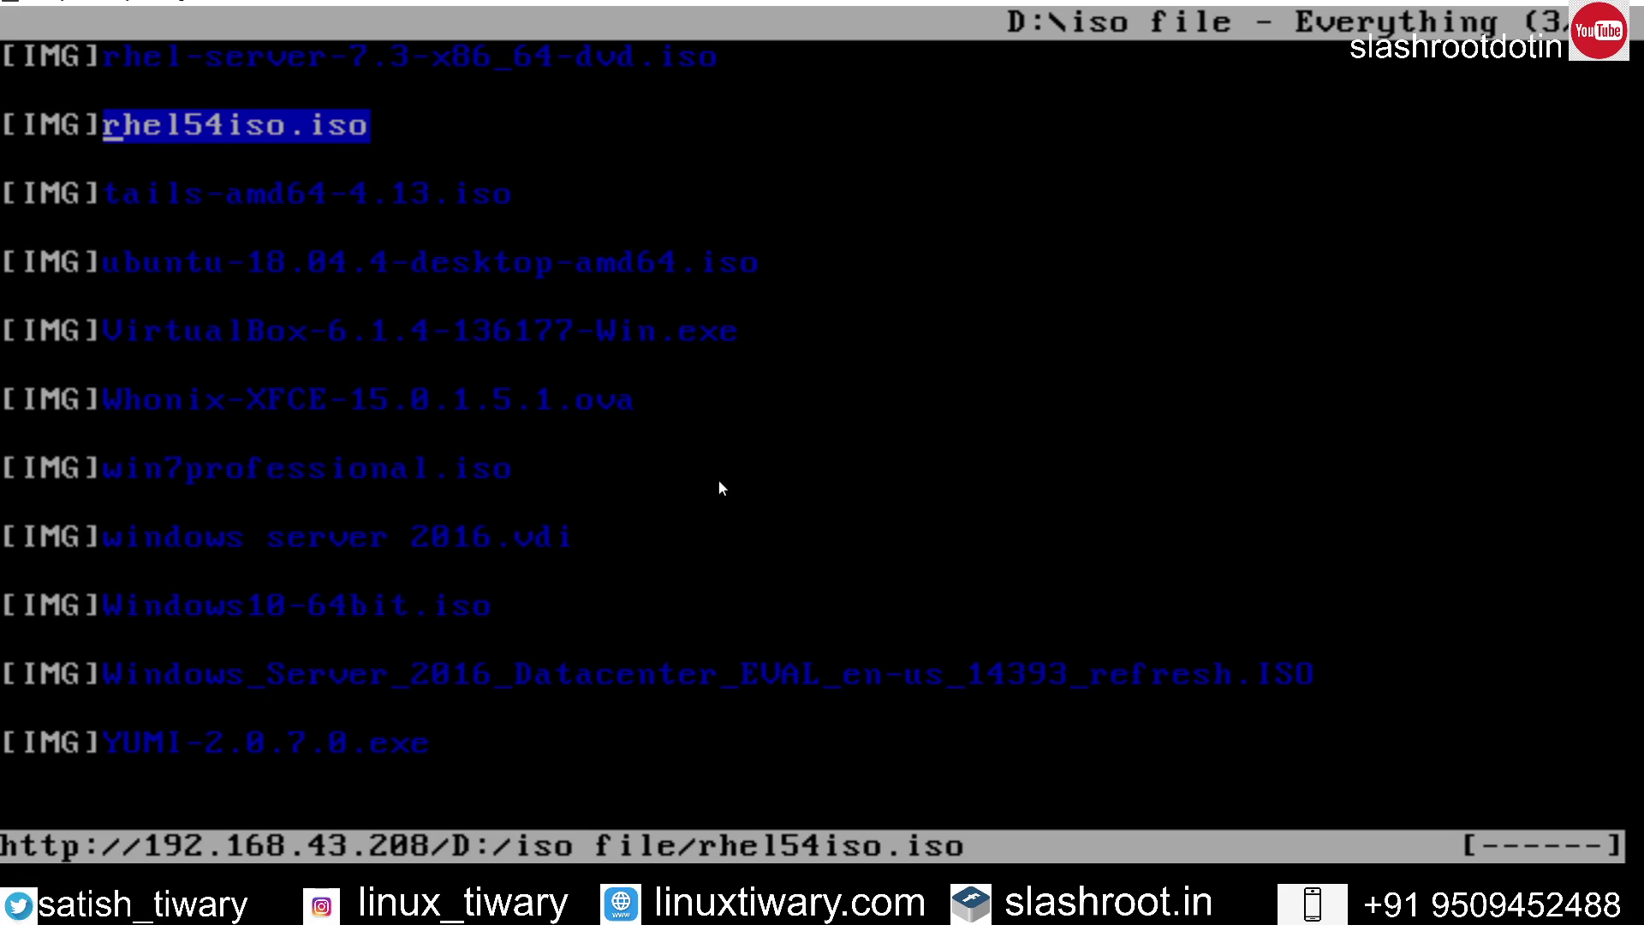
key(q)
key(Return)
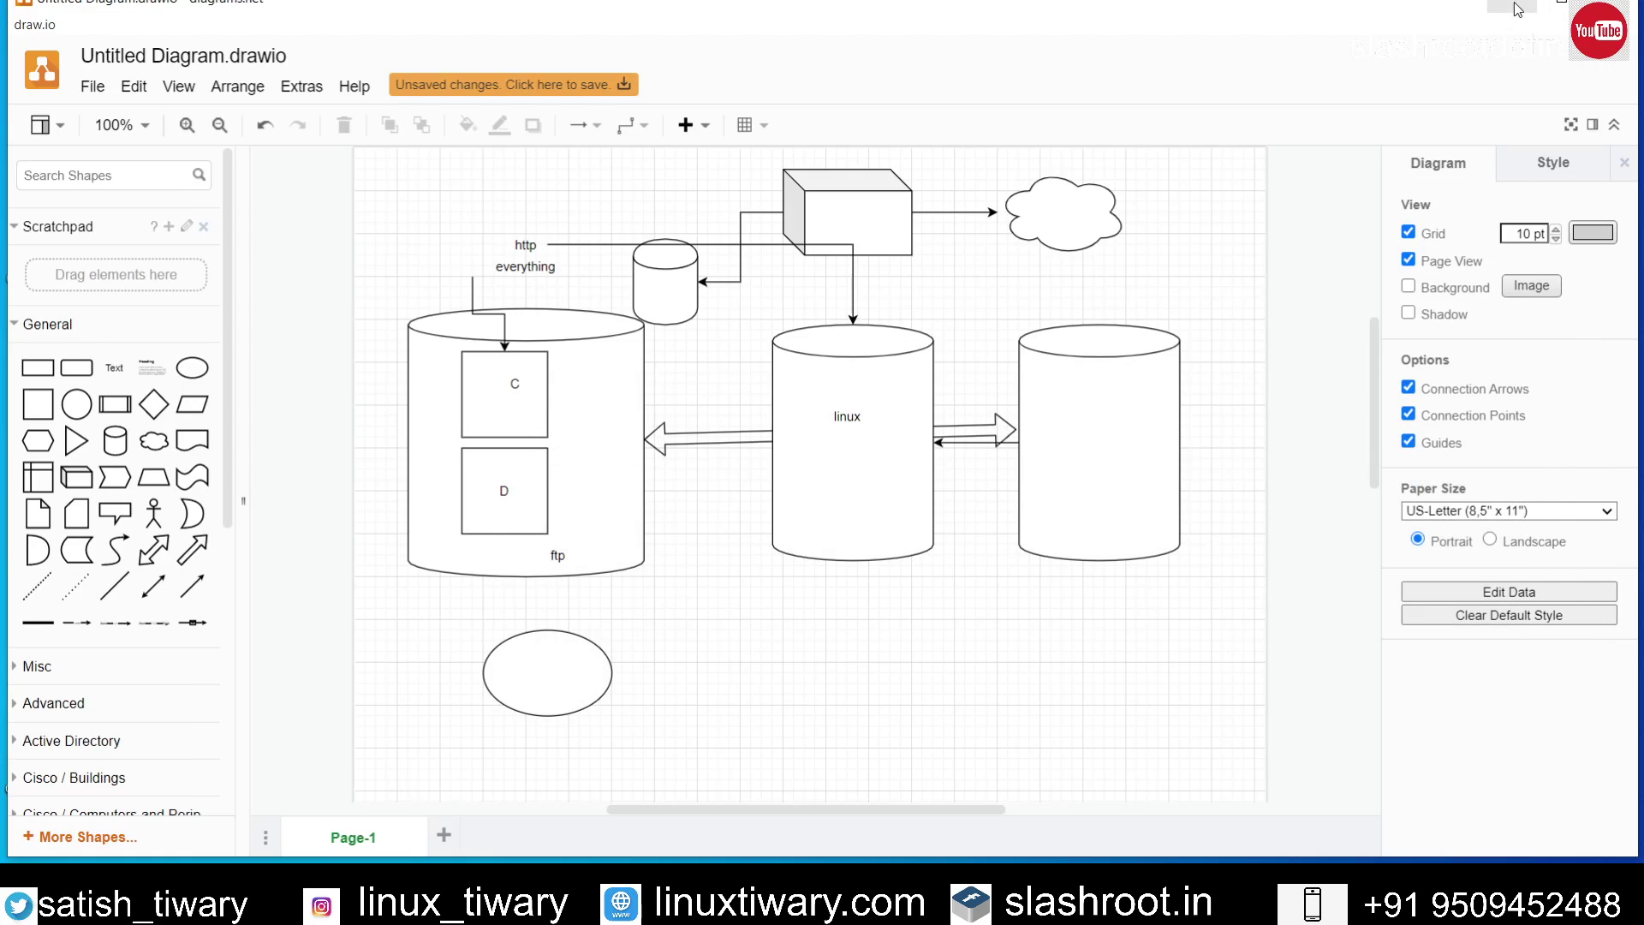
Step: Add a rhel5.iso text label in the linux cylinder, centred under 'linux'
click(527, 257)
click(626, 274)
click(113, 368)
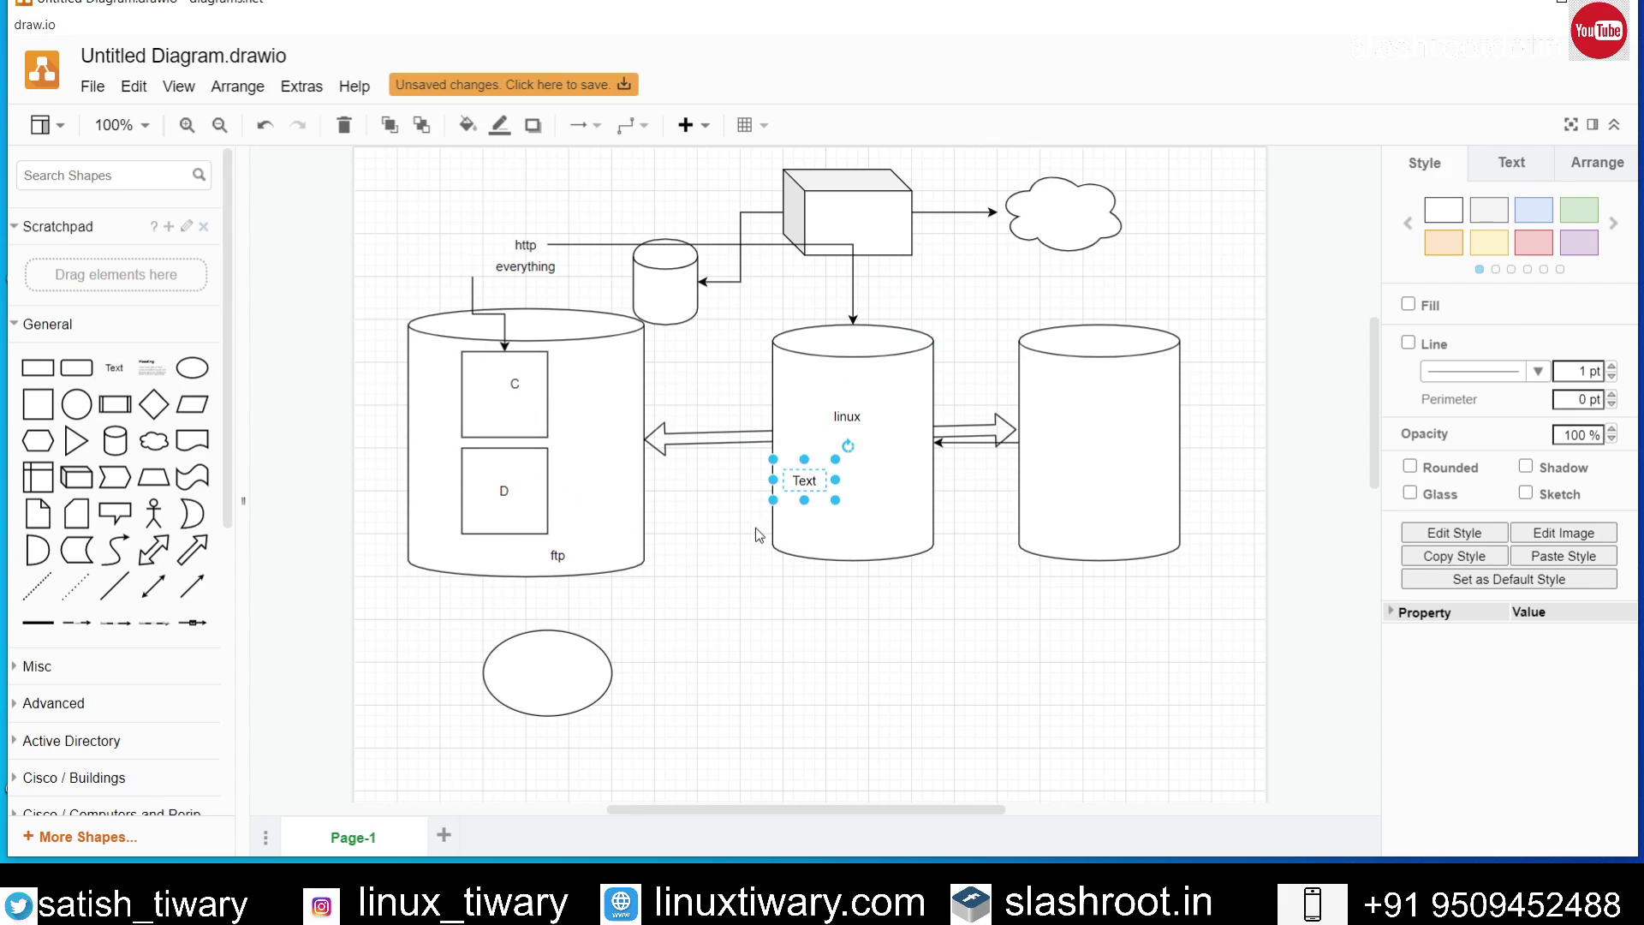
drag(805, 477, 835, 478)
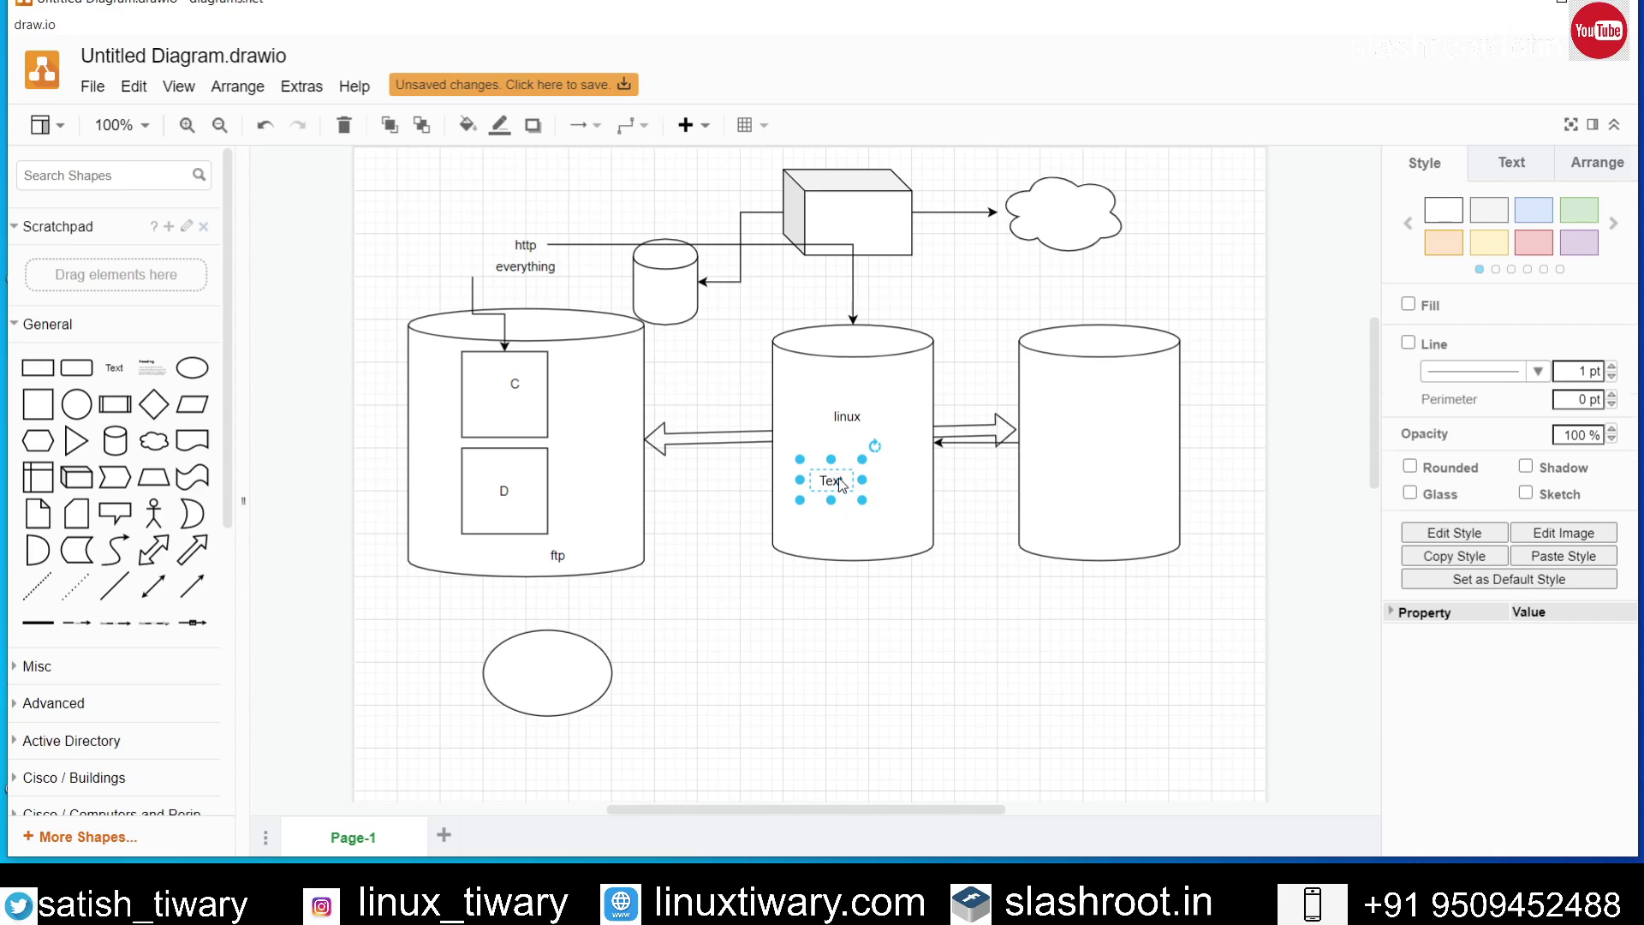
double_click(838, 481)
key(BackSpace)
text(rhel)
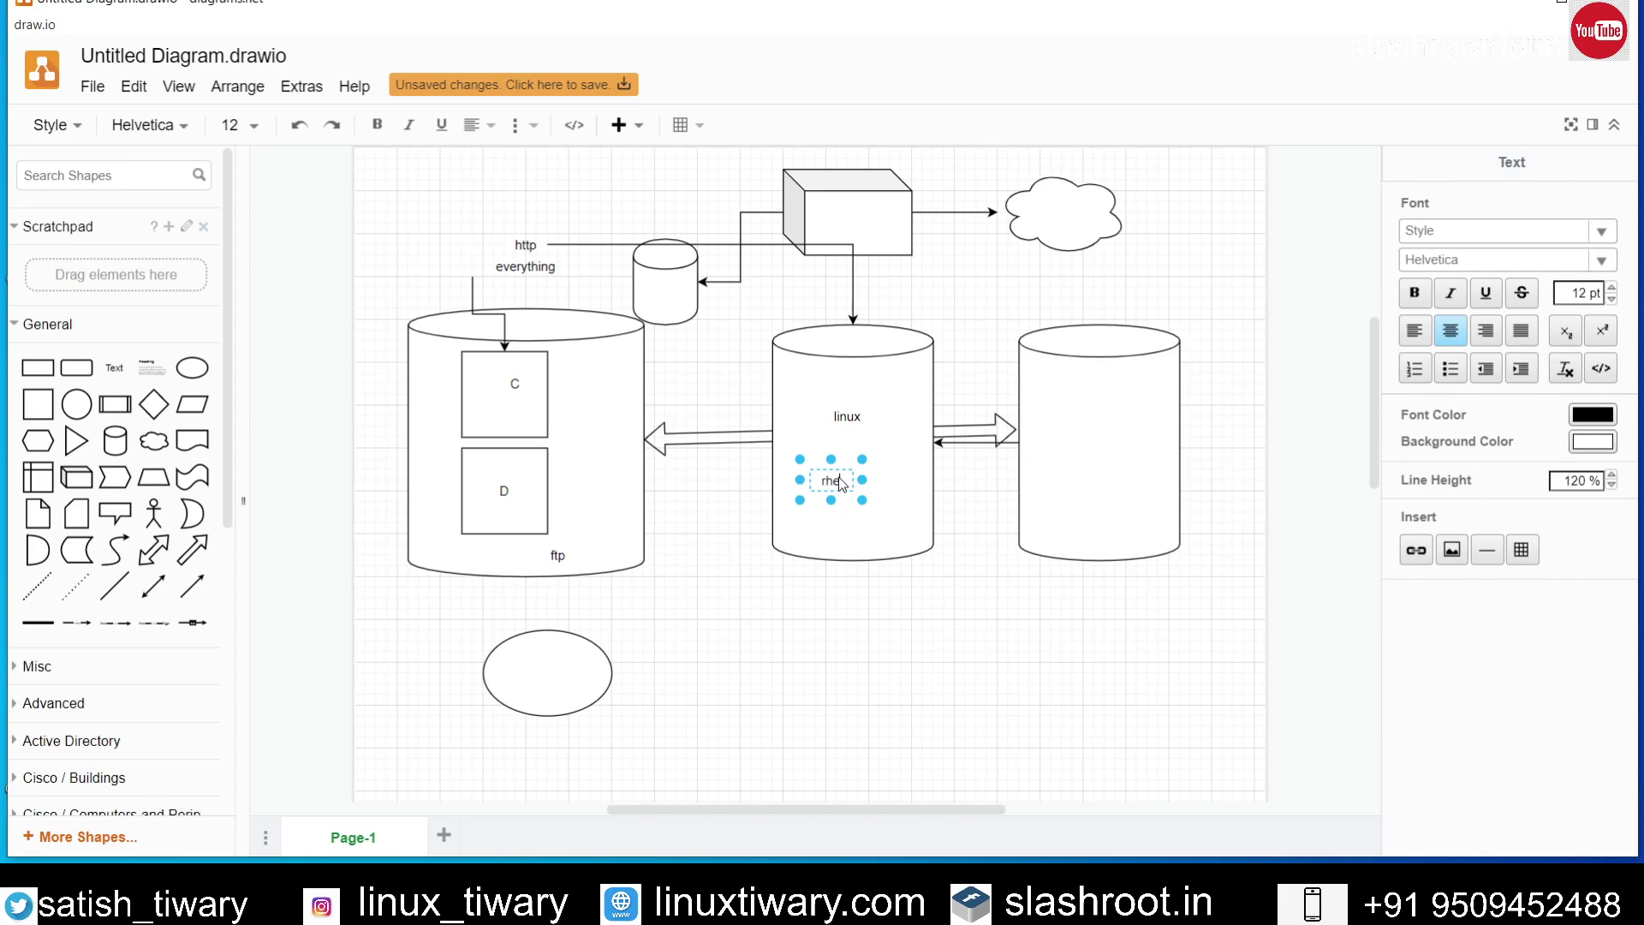
text(5 s)
click(983, 632)
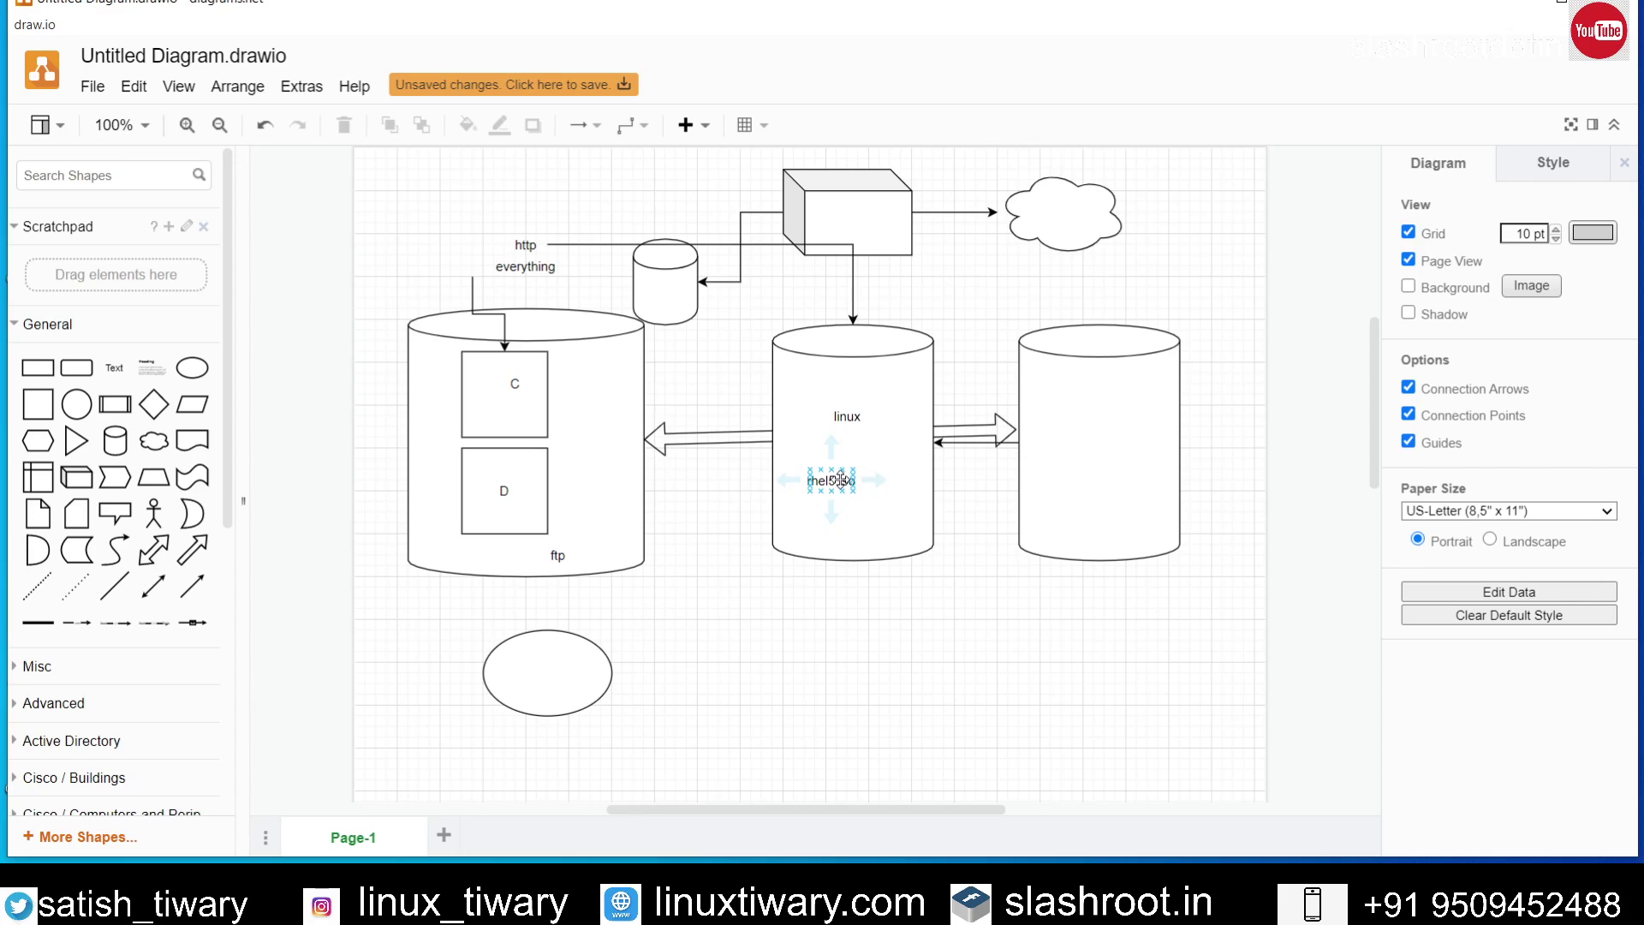
drag(844, 485, 865, 463)
click(1001, 600)
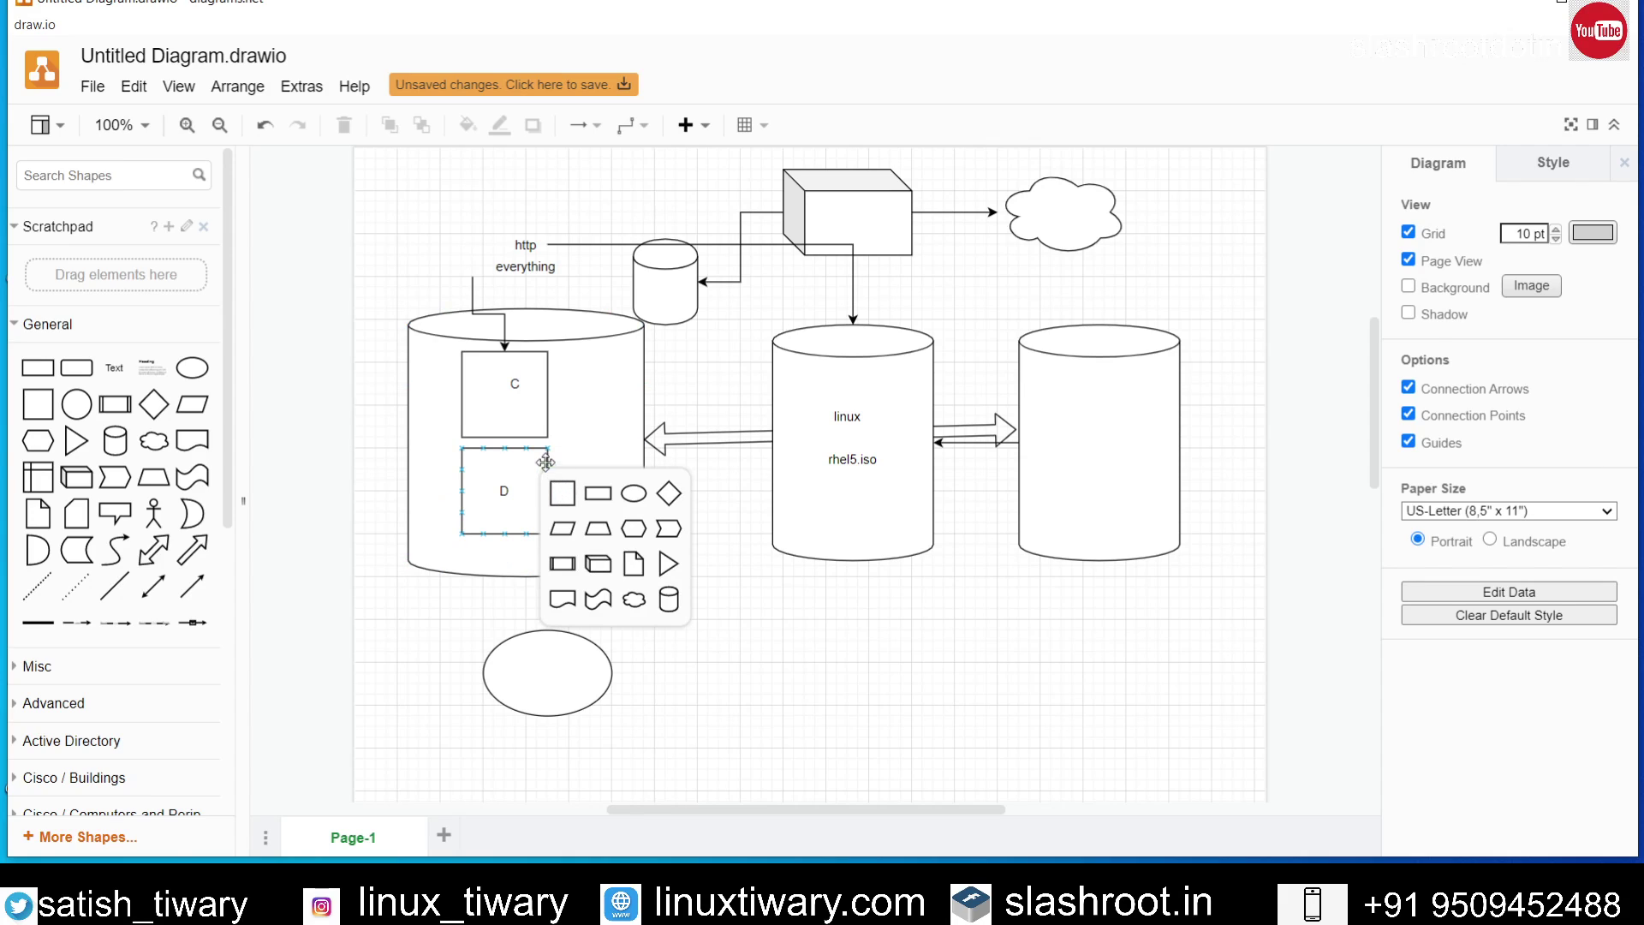
Step: Select the D box and ftp cylinder in turn, then check the rhel5.iso label
click(535, 486)
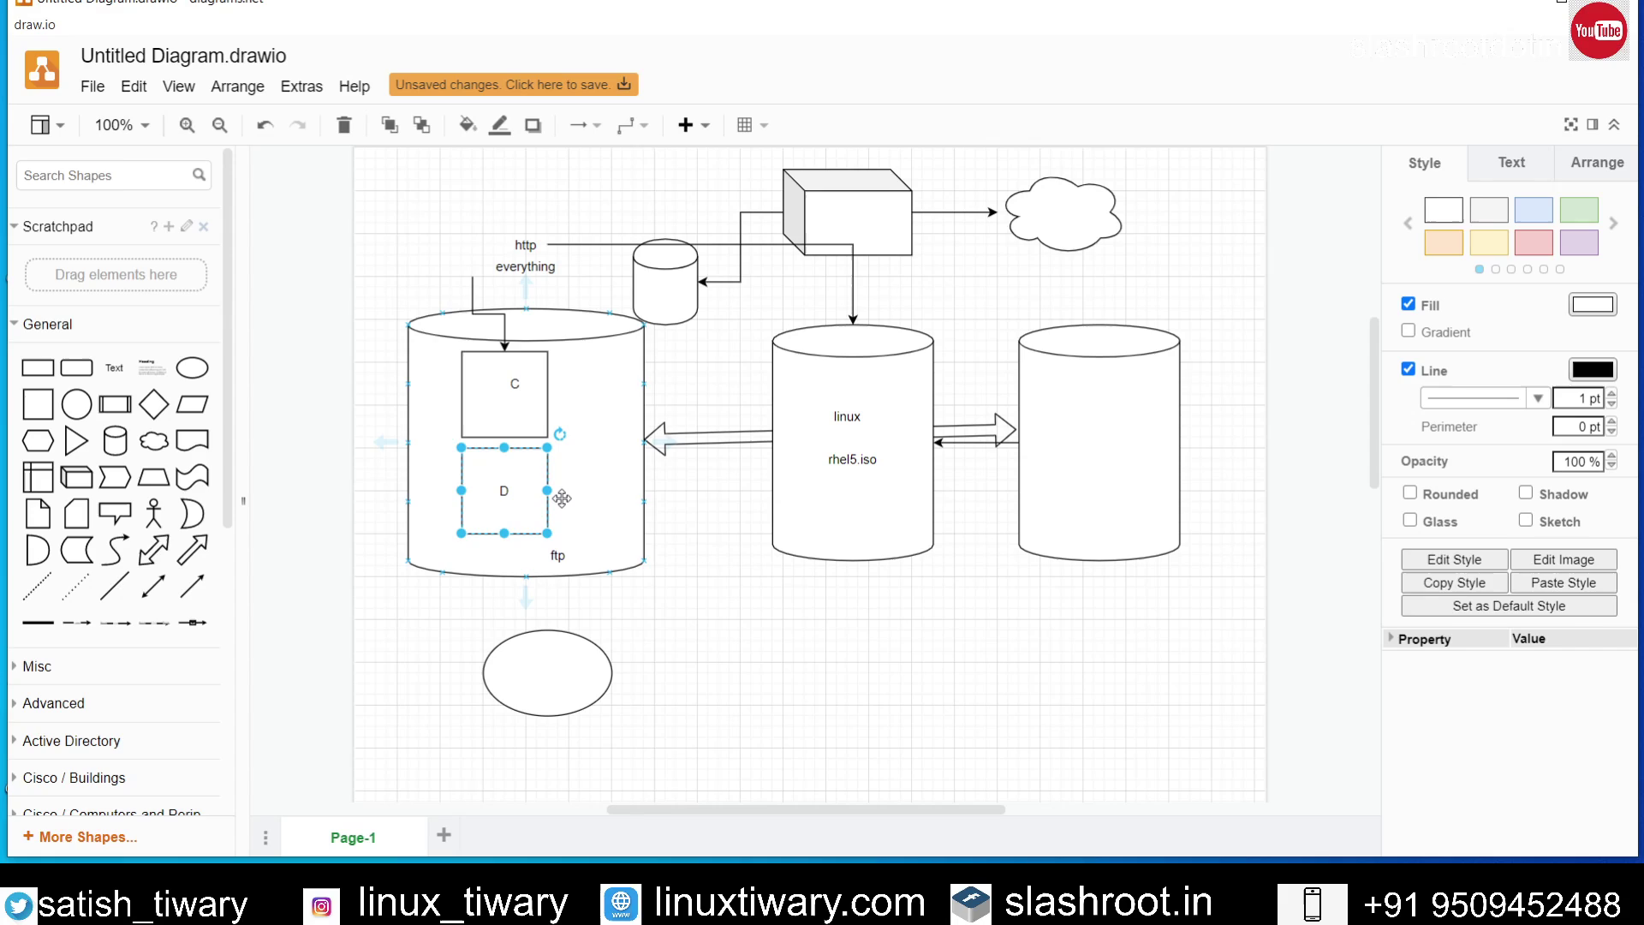
click(552, 467)
click(538, 491)
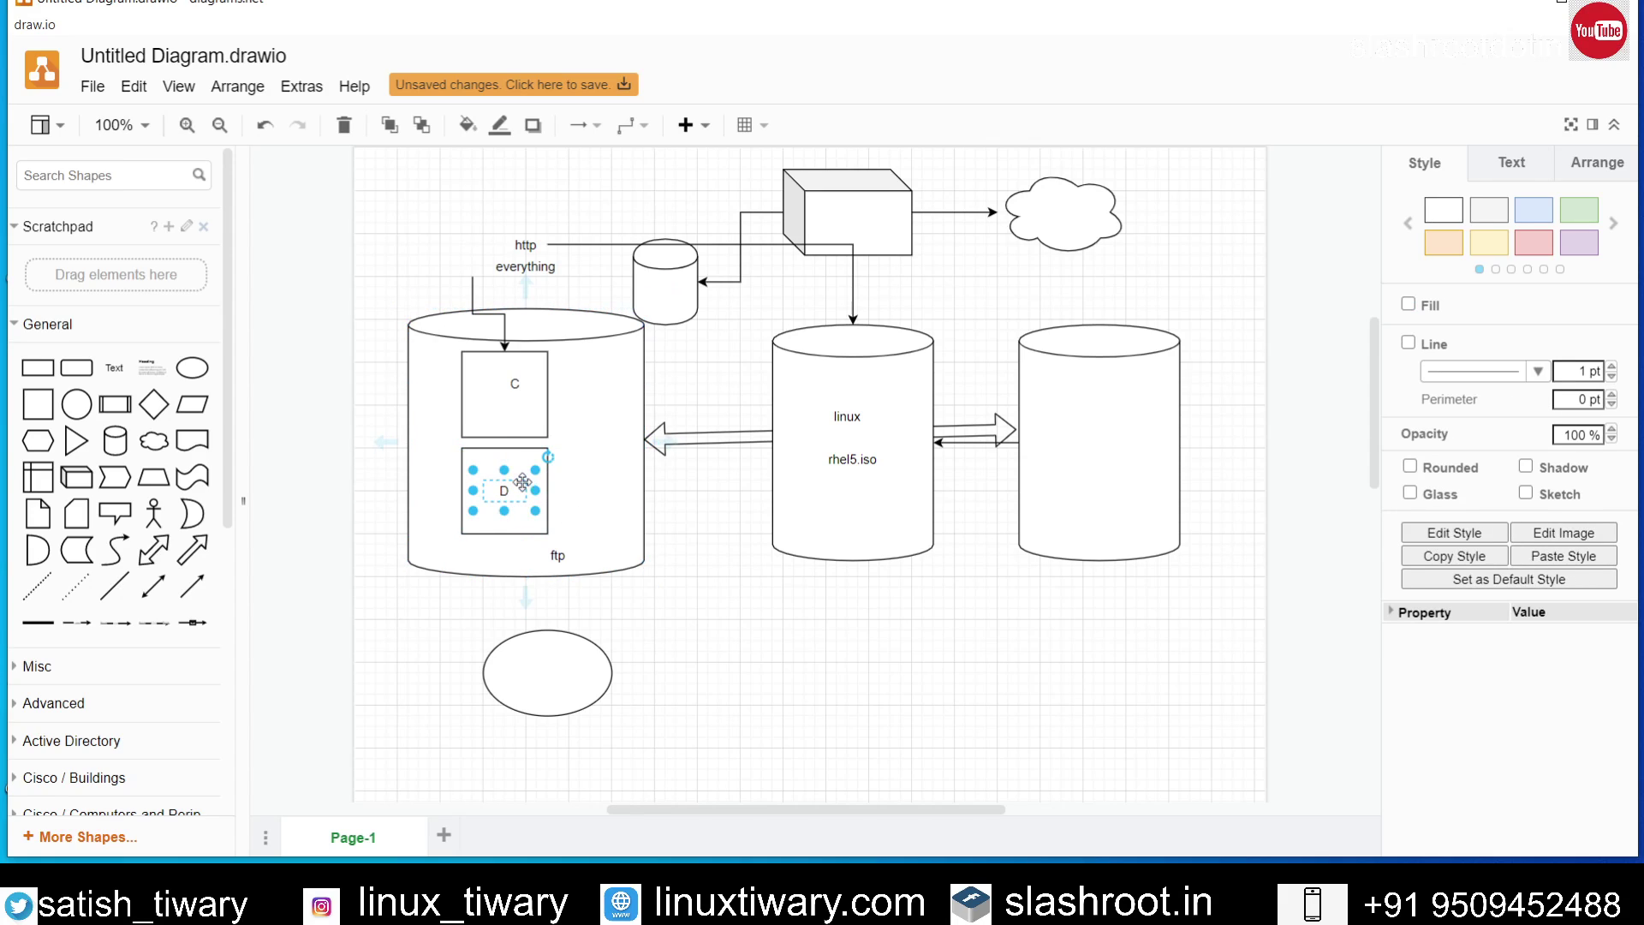
click(570, 503)
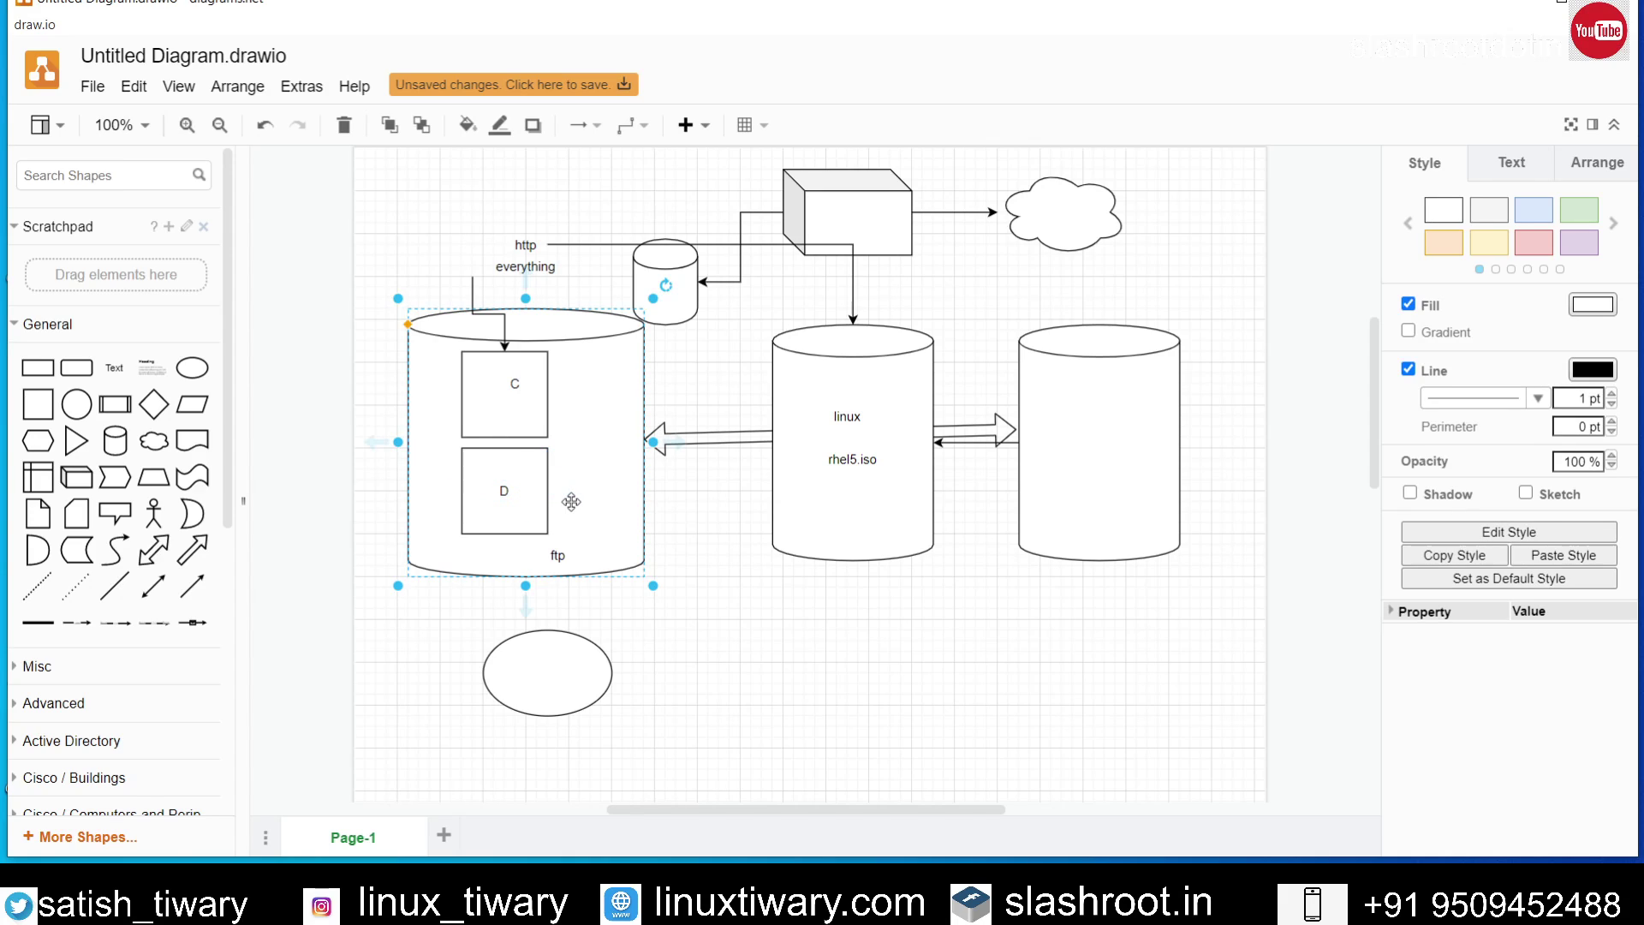
click(533, 506)
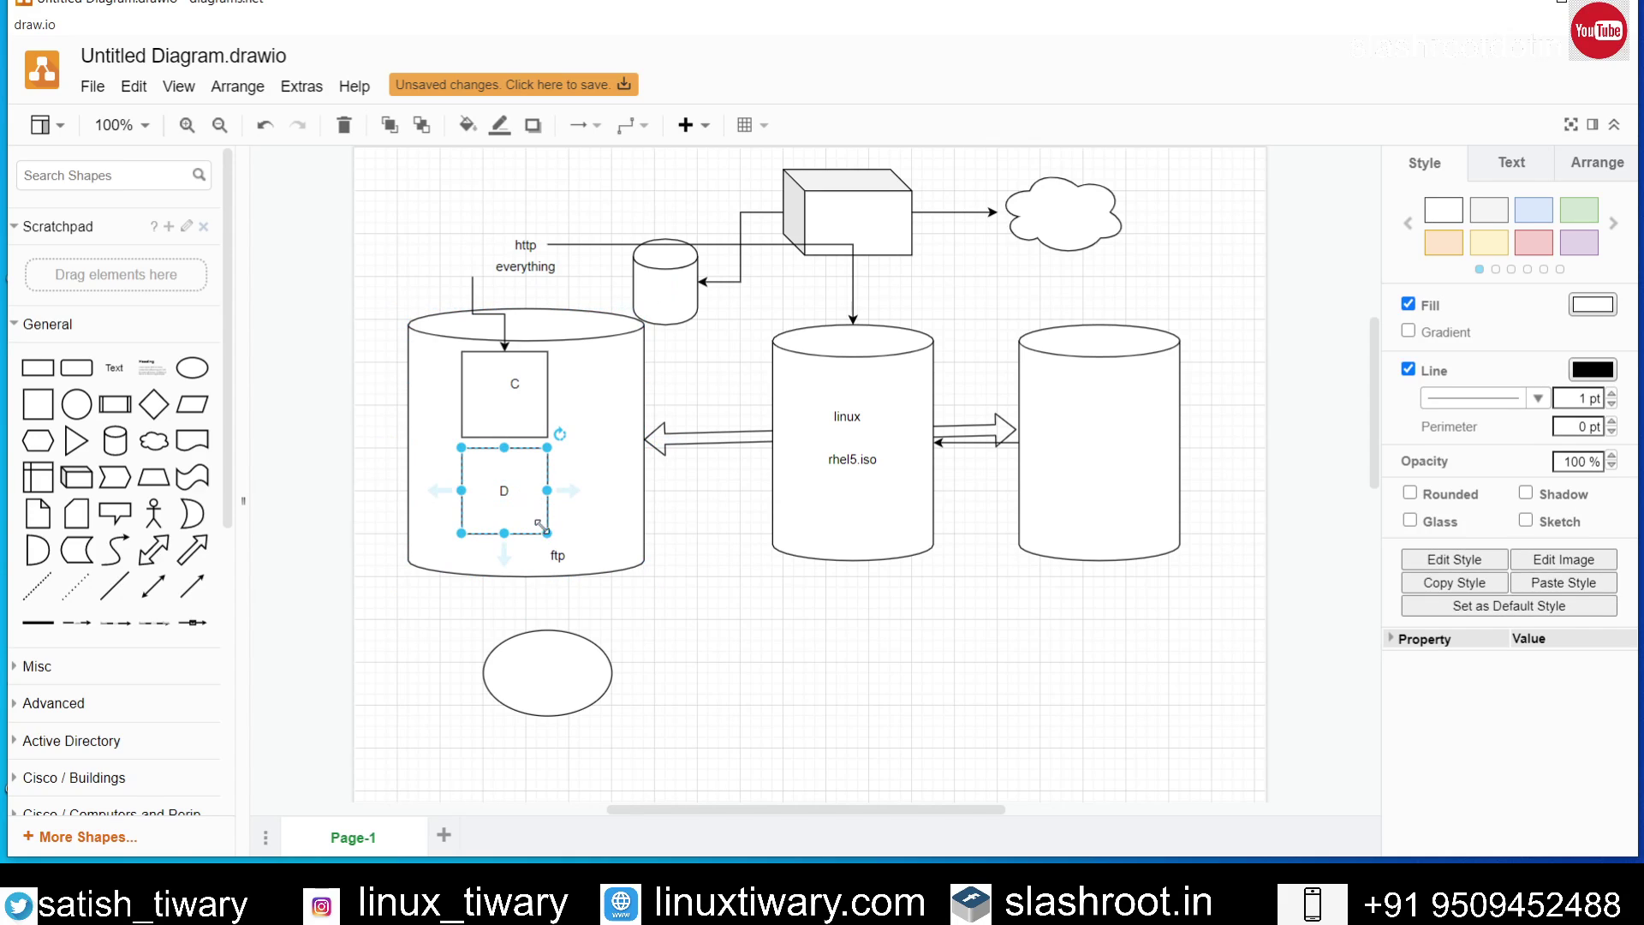
click(564, 517)
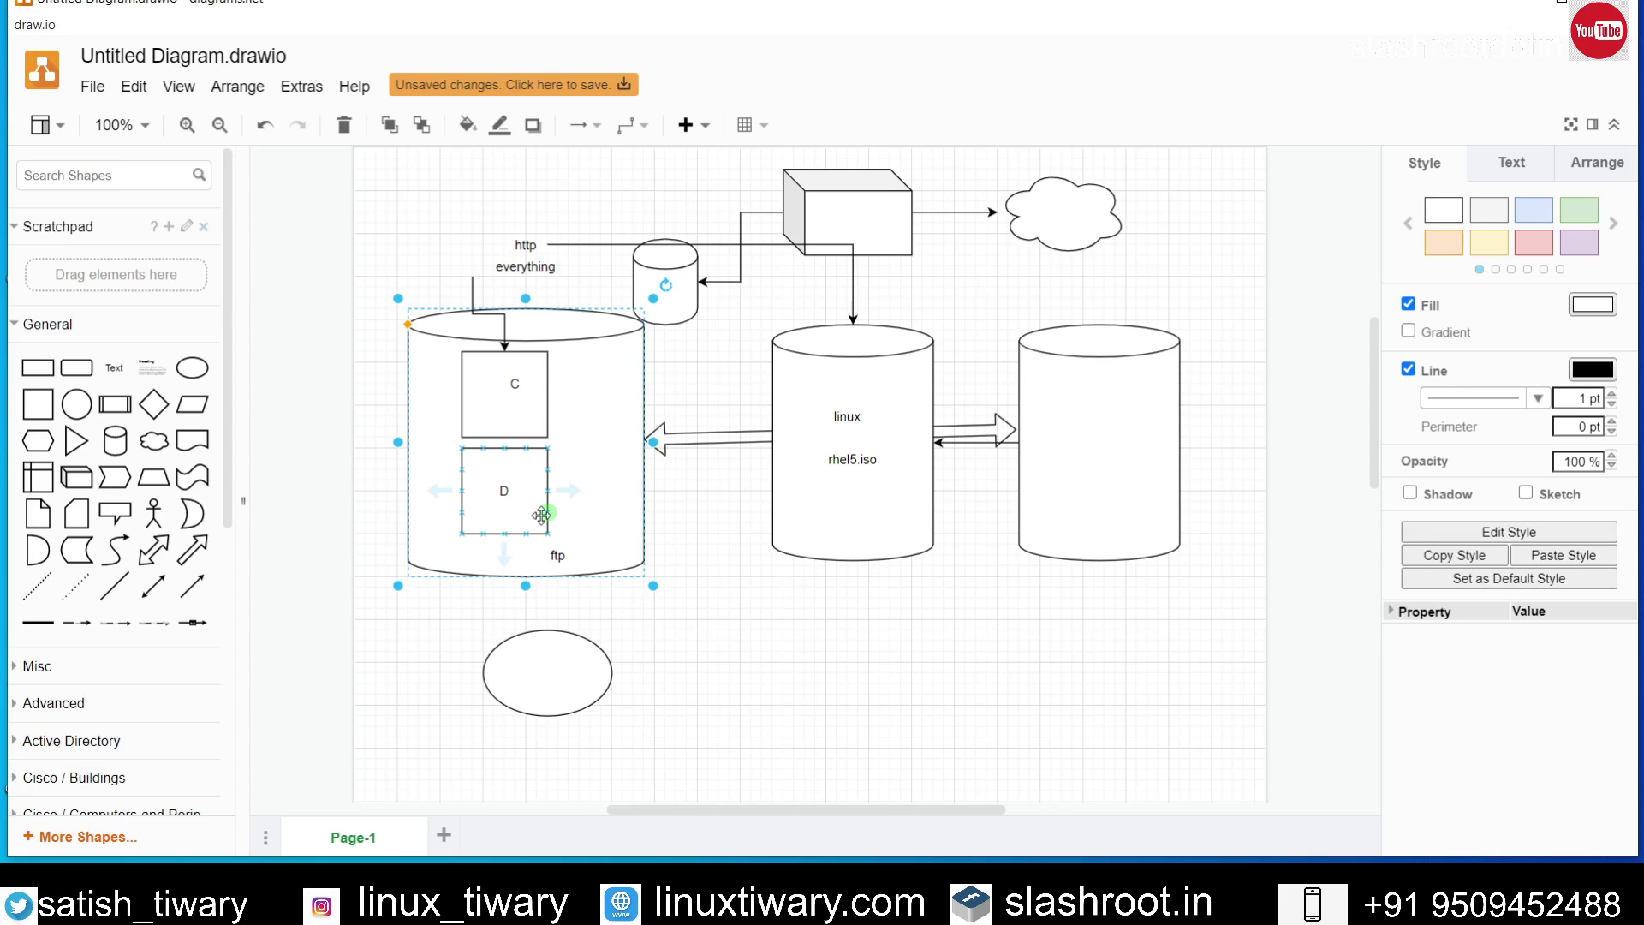
click(545, 514)
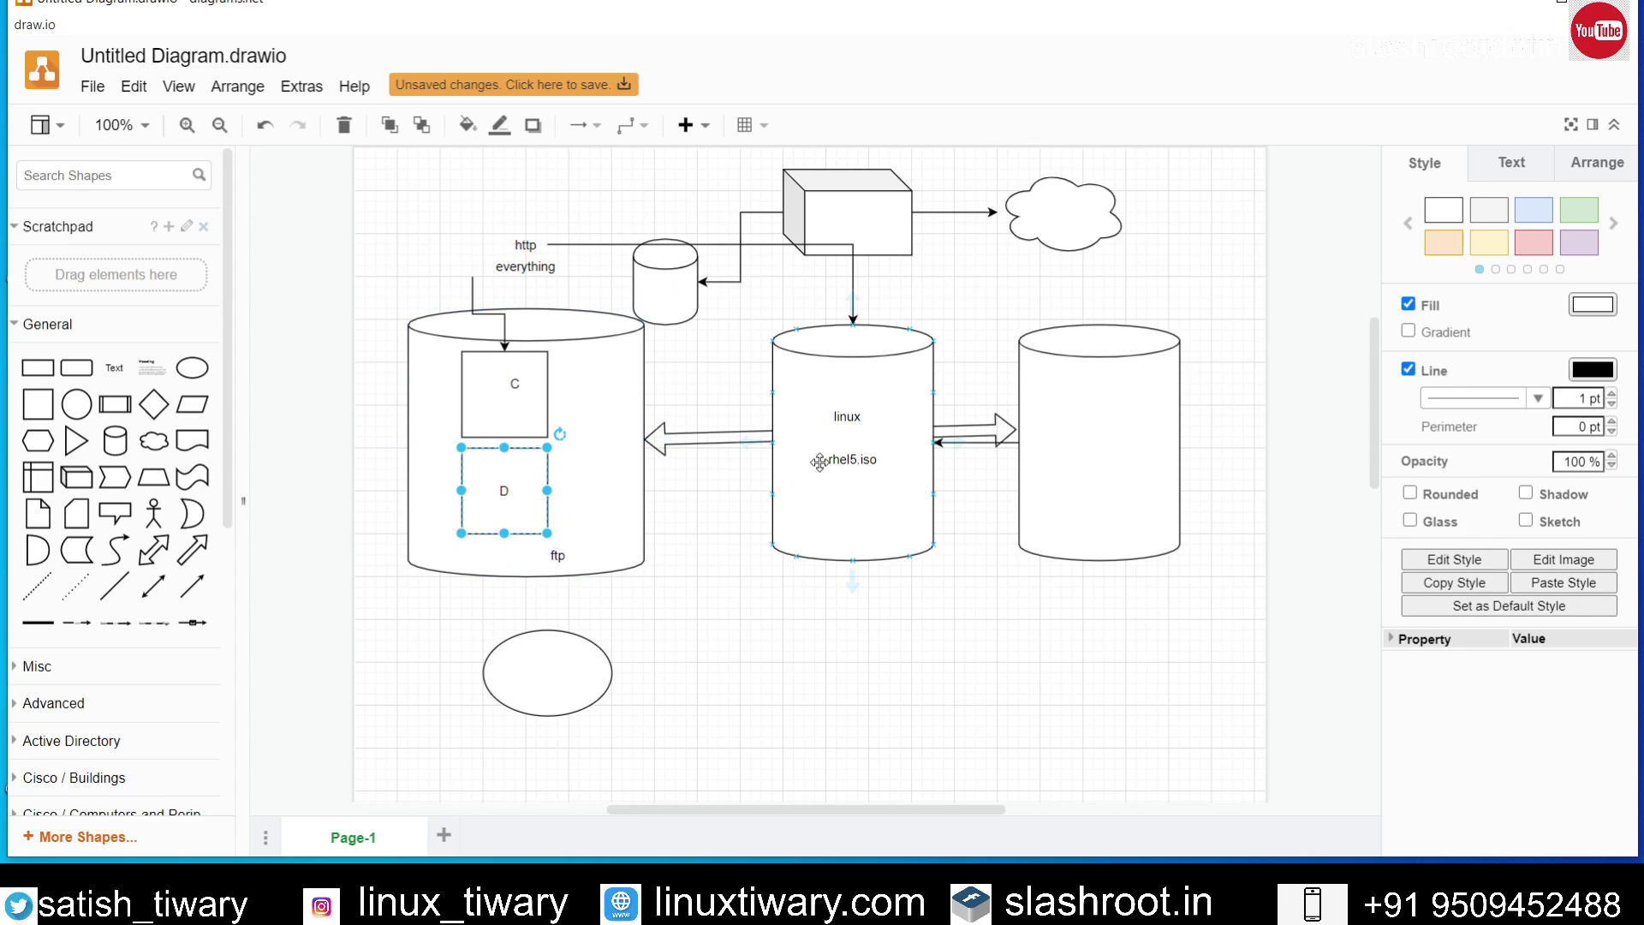
click(852, 448)
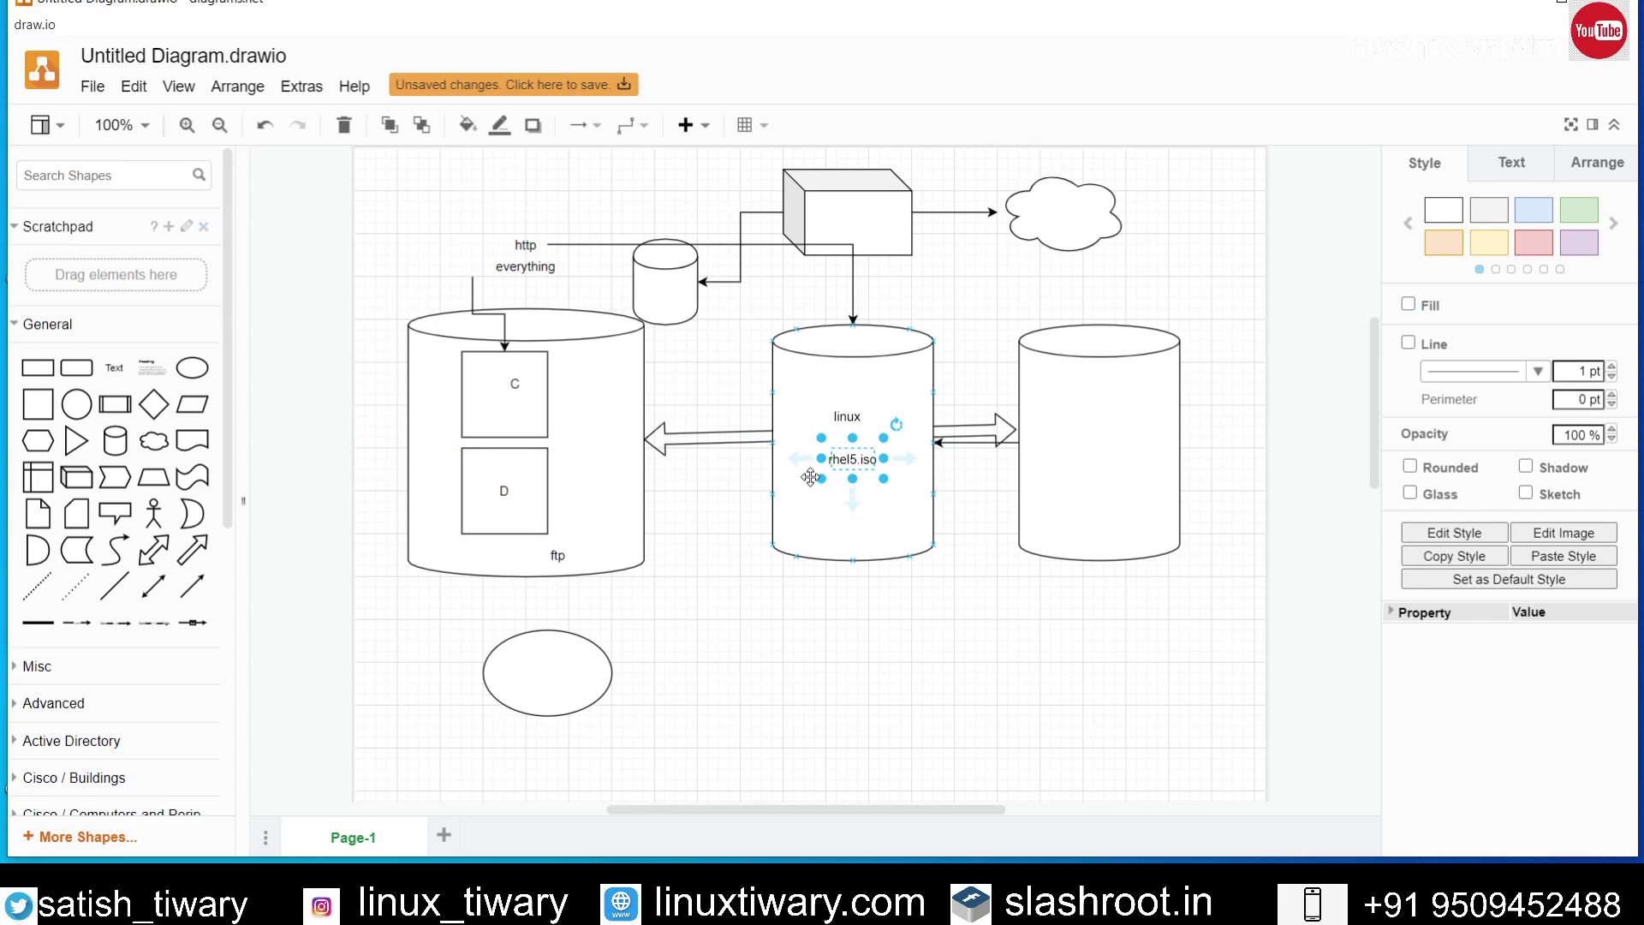
click(716, 515)
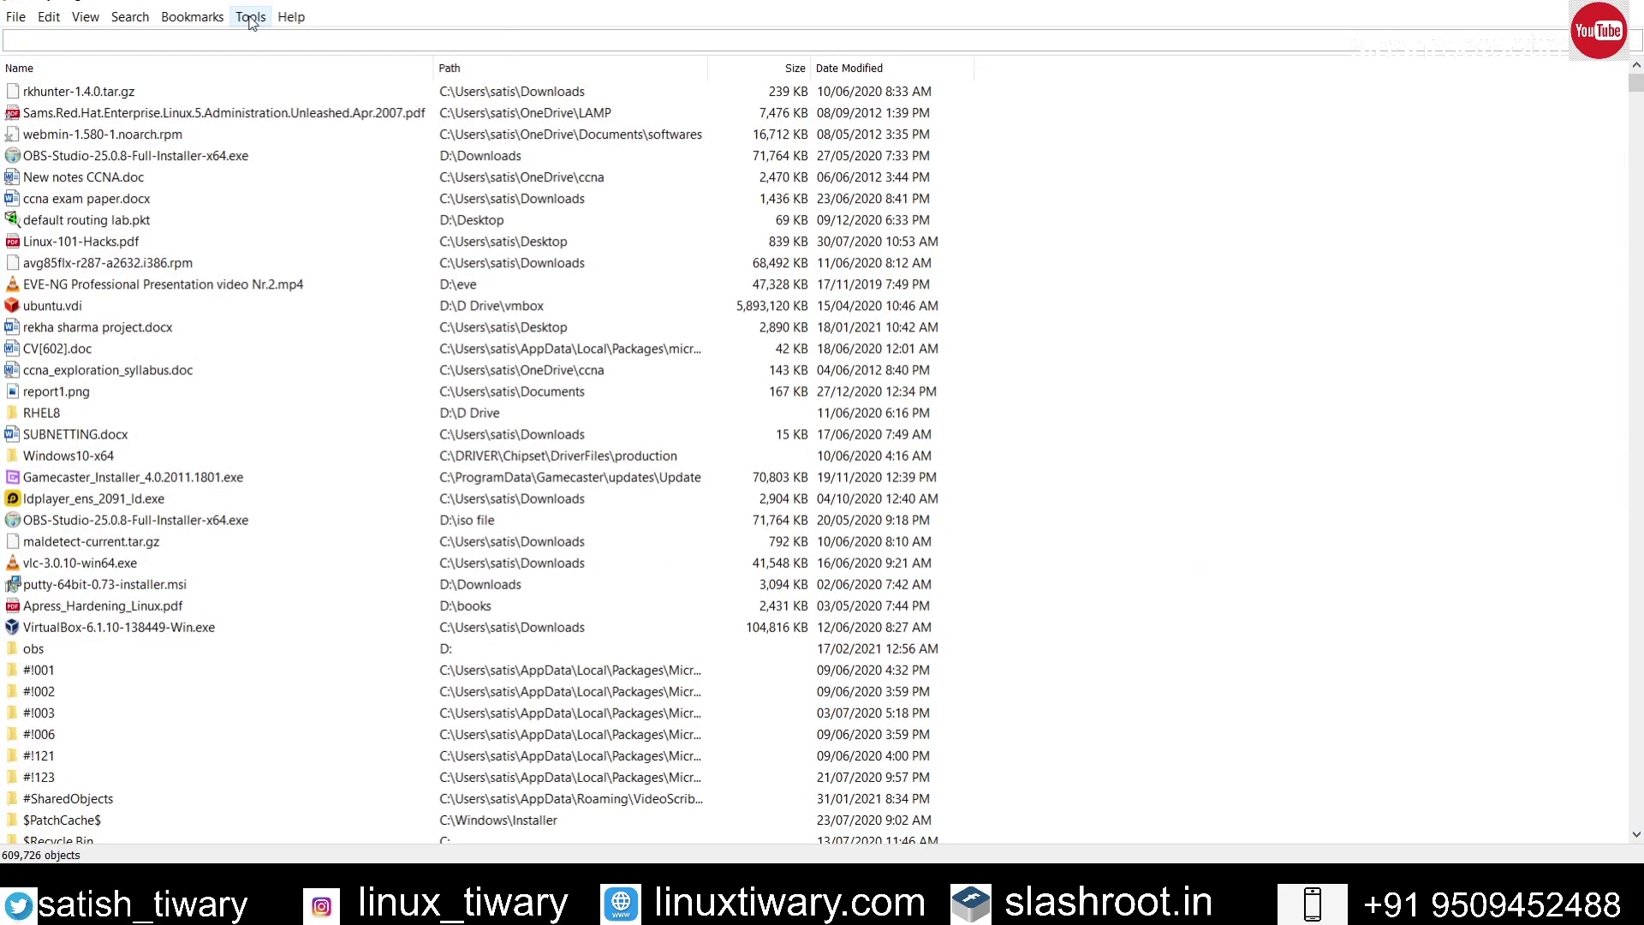
Step: In Everything's ETP/FTP Server options, clear the username and password
click(251, 16)
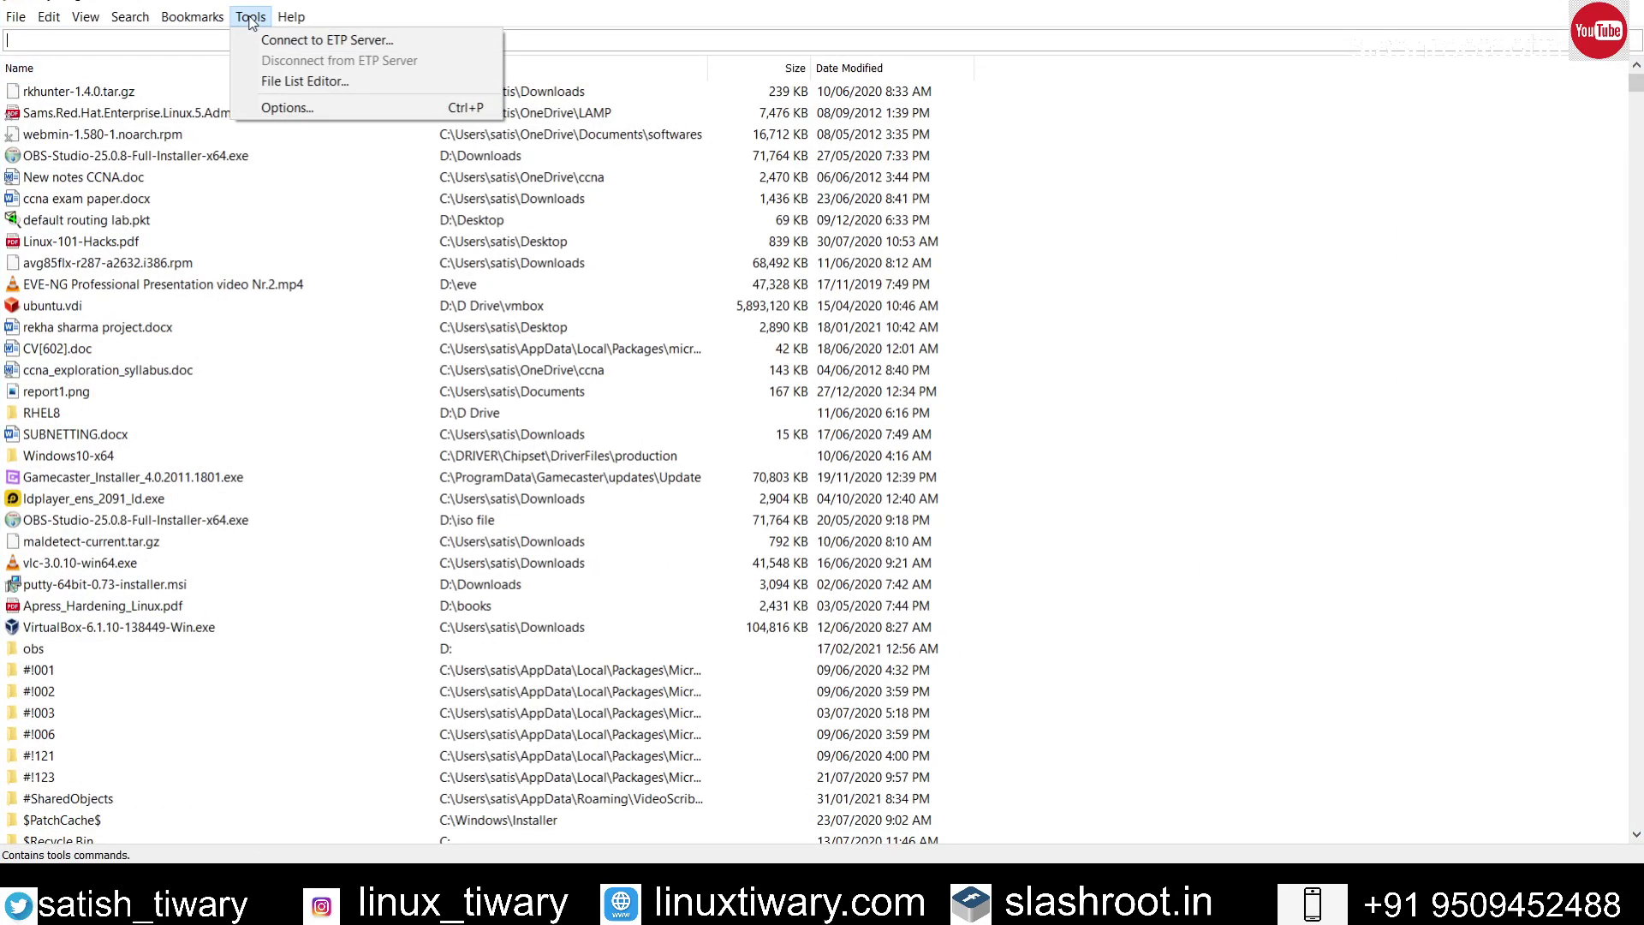
click(289, 107)
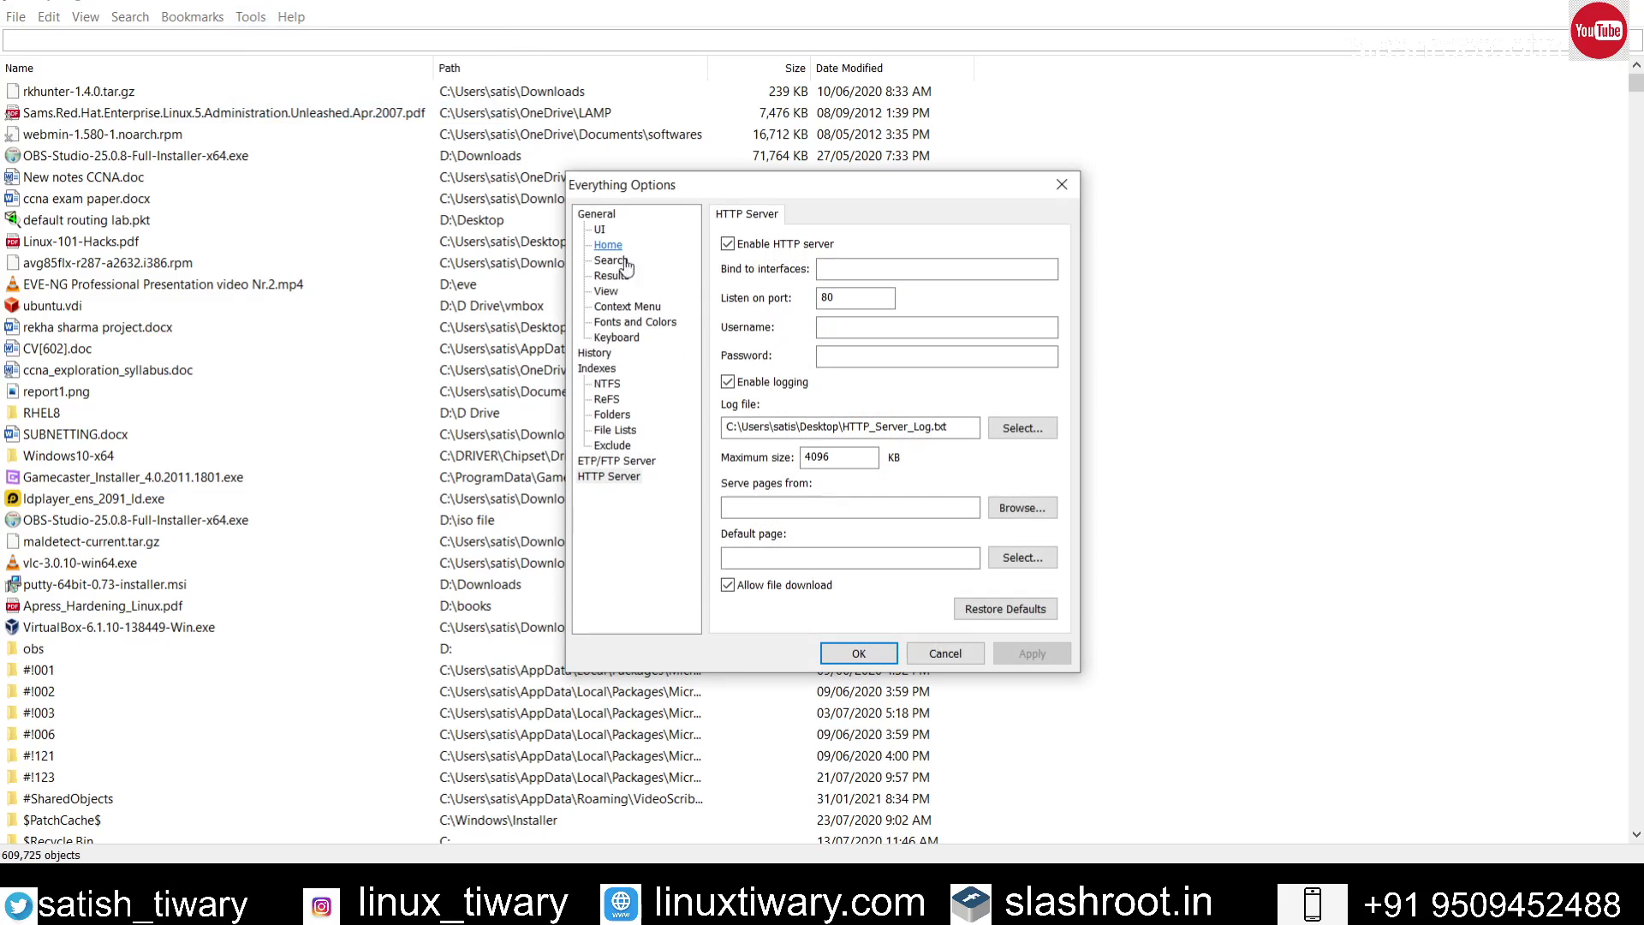
click(617, 461)
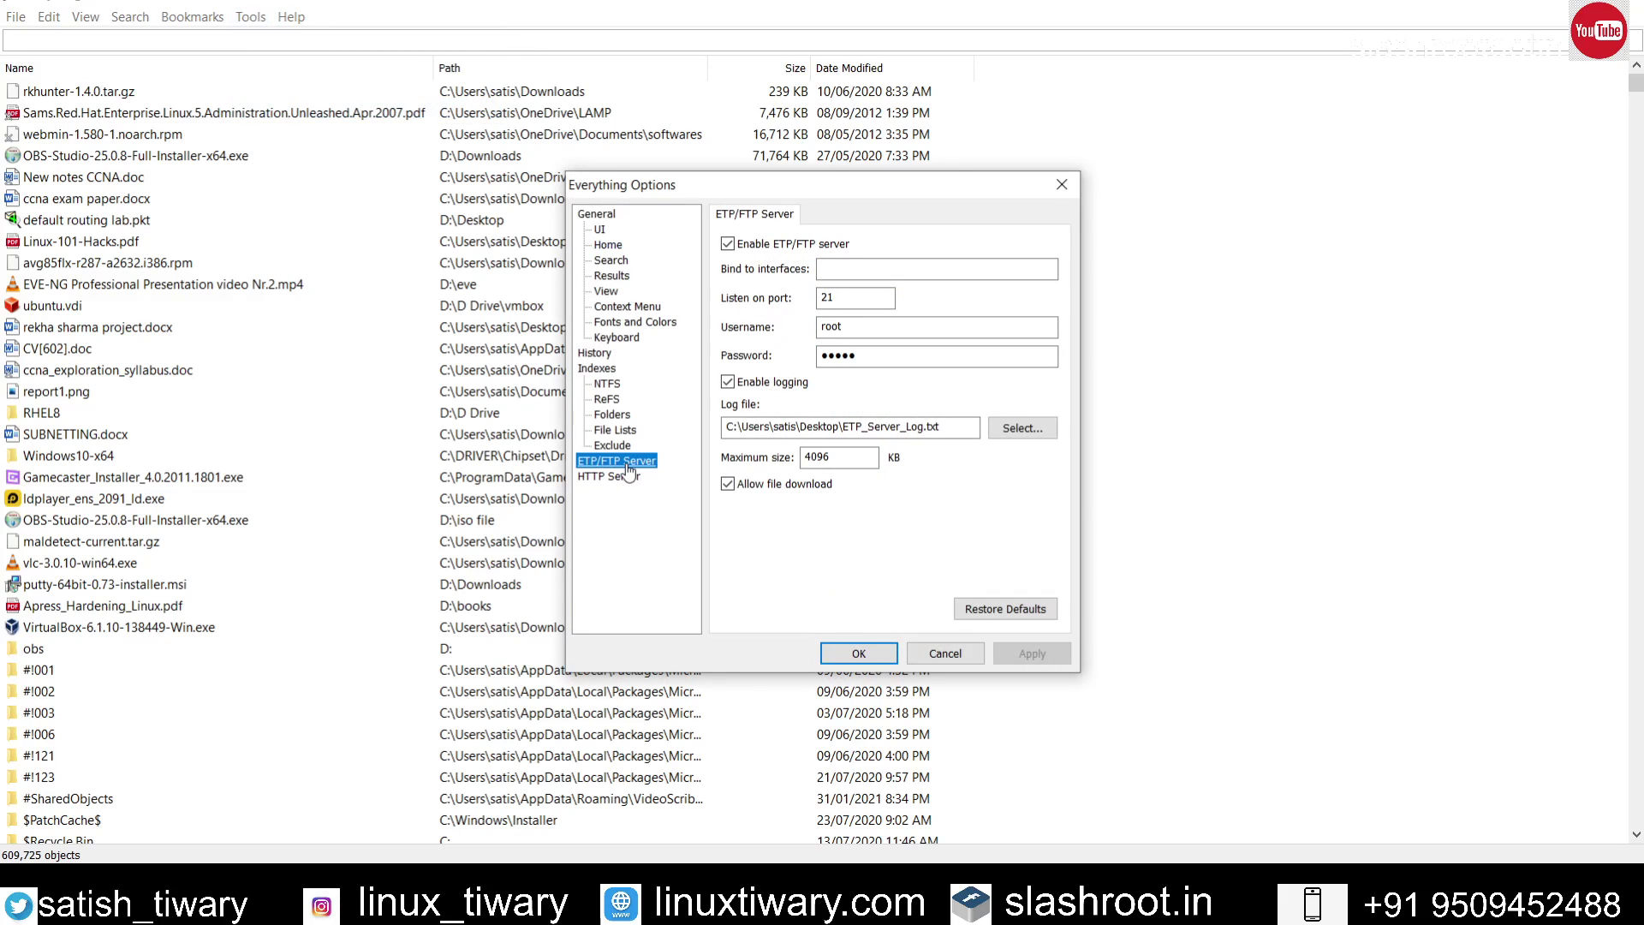
click(833, 326)
drag(833, 322, 820, 315)
key(BackSpace)
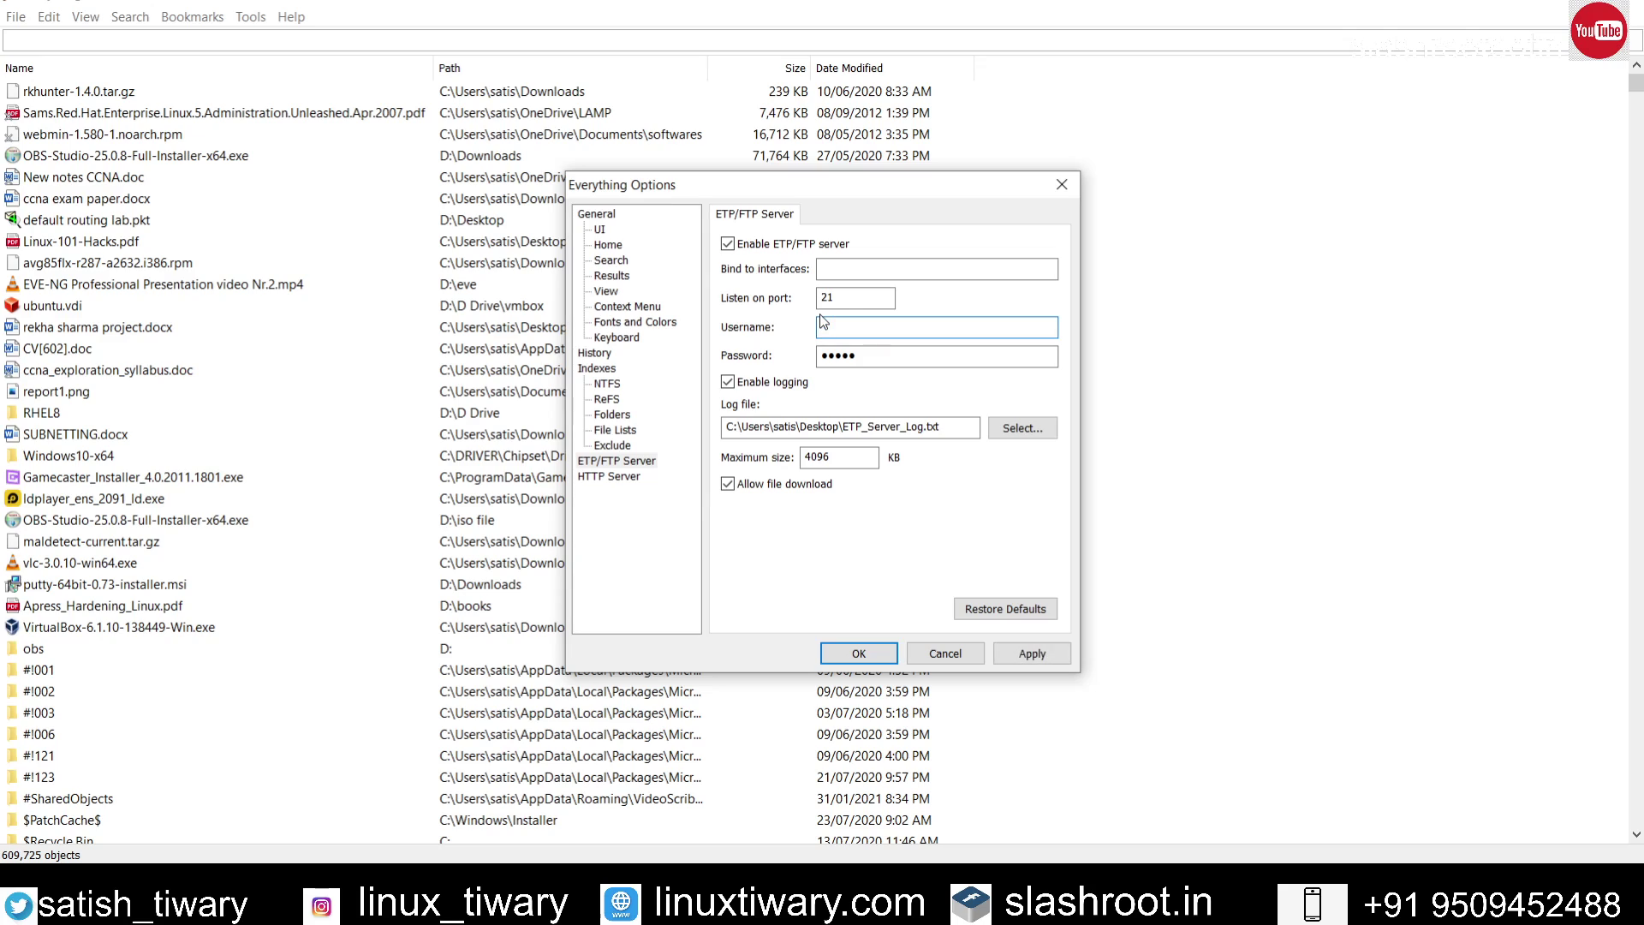
drag(857, 356, 815, 360)
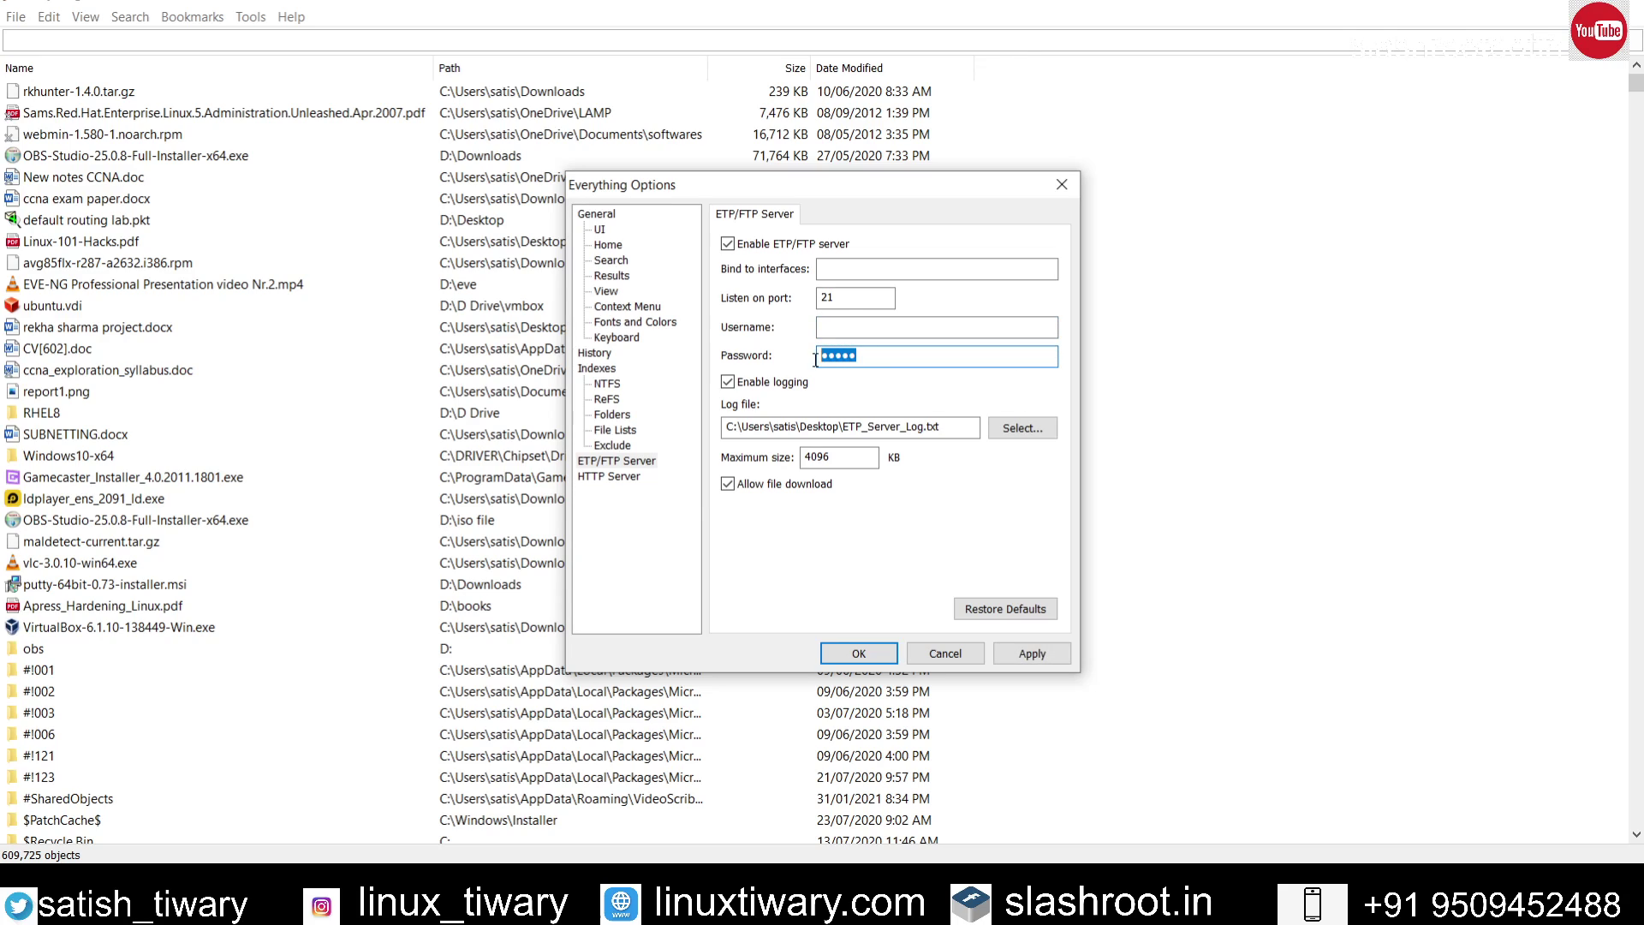
key(BackSpace)
Step: Disable the ETP/FTP server, apply with OK, and minimize Everything
click(728, 244)
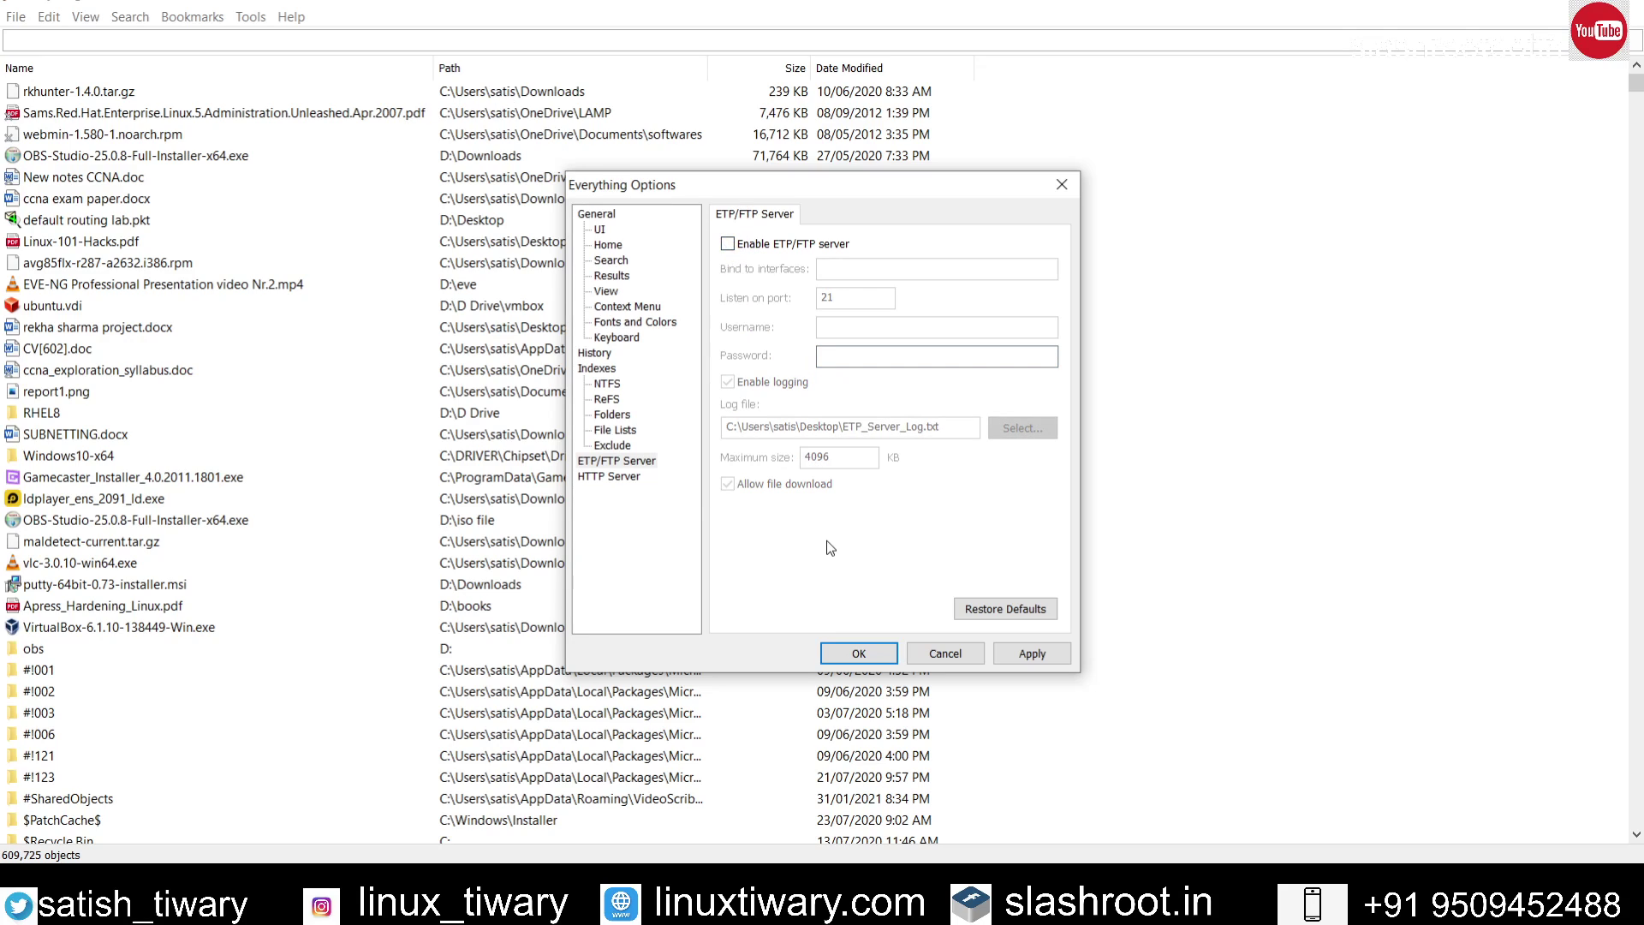
click(867, 654)
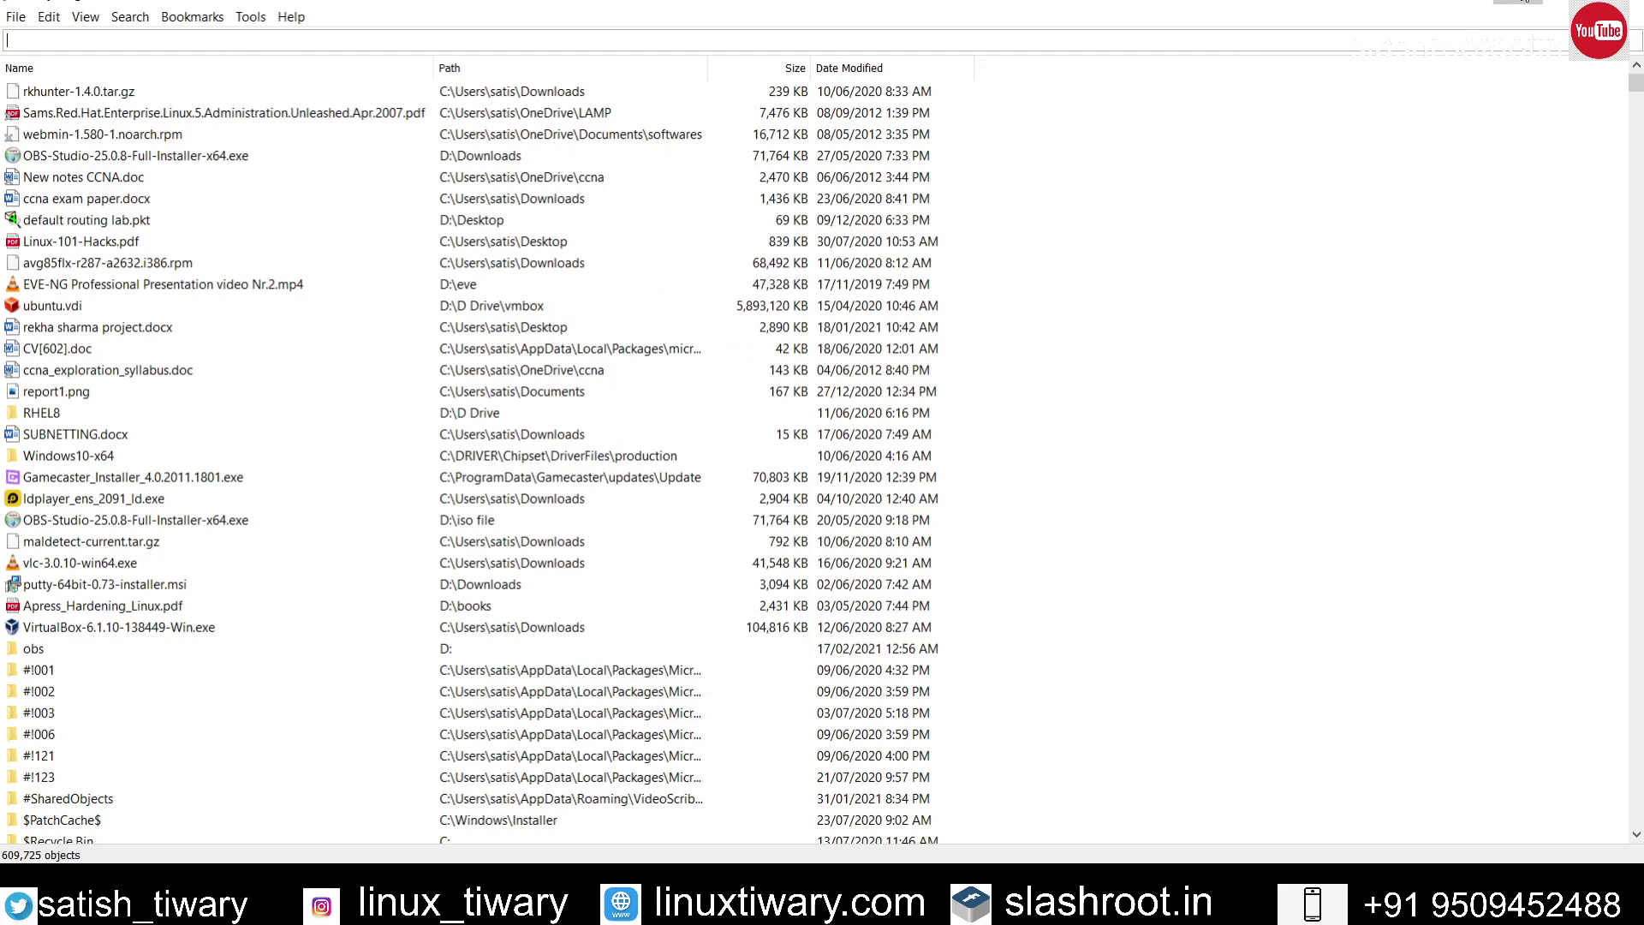
click(1516, 4)
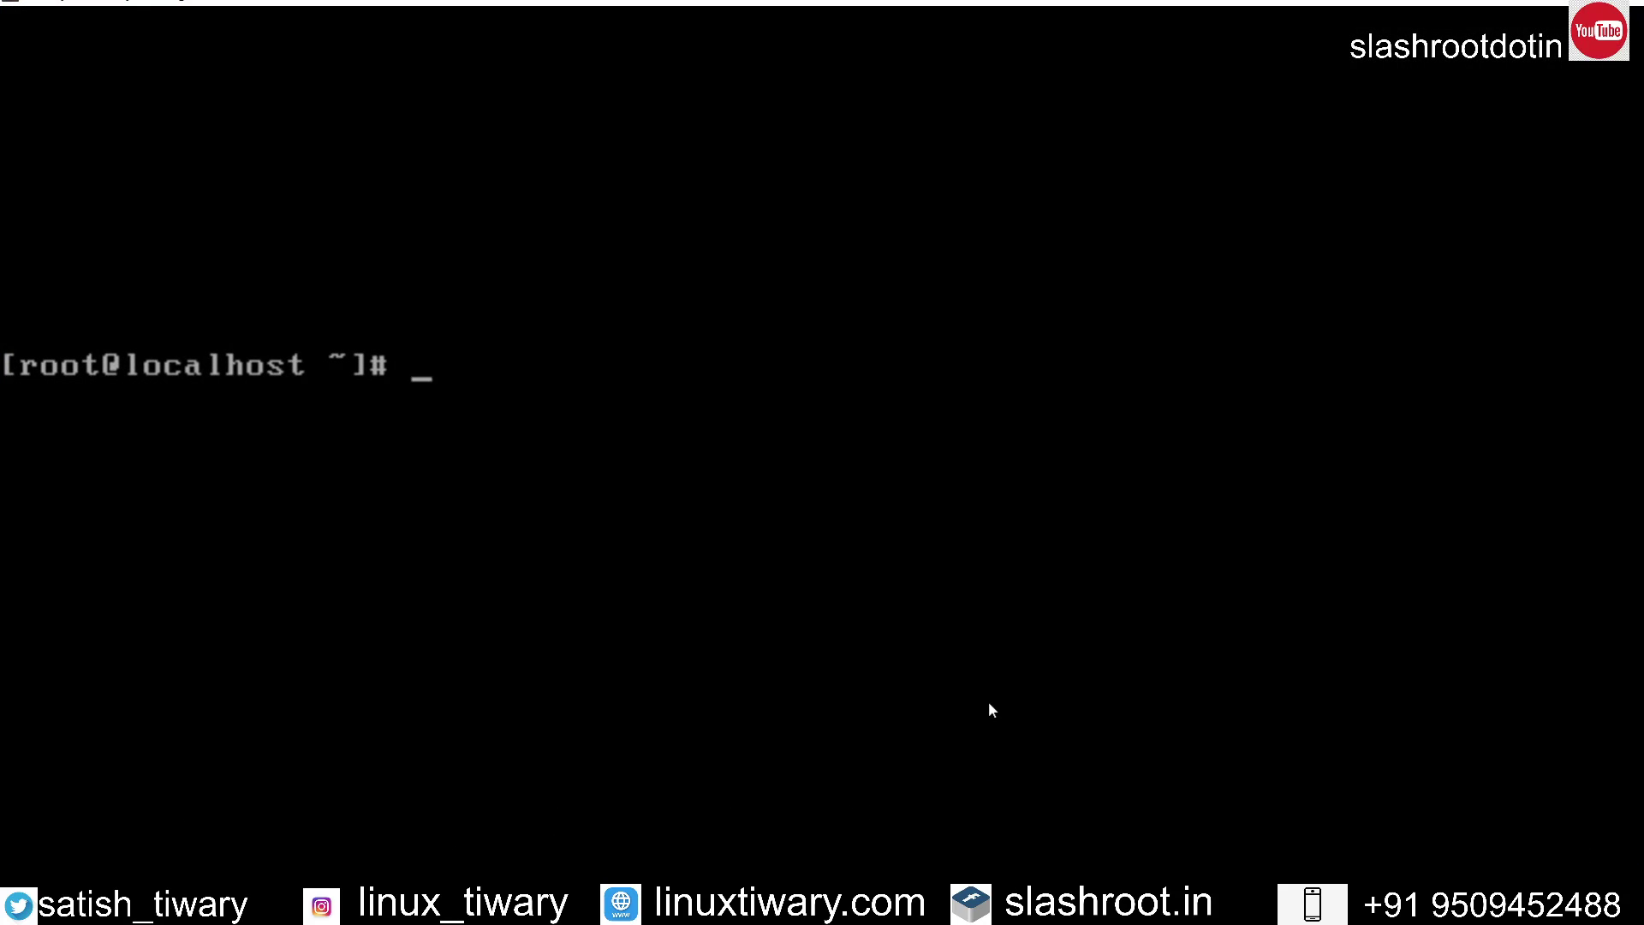
Step: Open ftp://192.168.43.208 in ELinks and browse into D: then the D Drive folder
text(elinks ft)
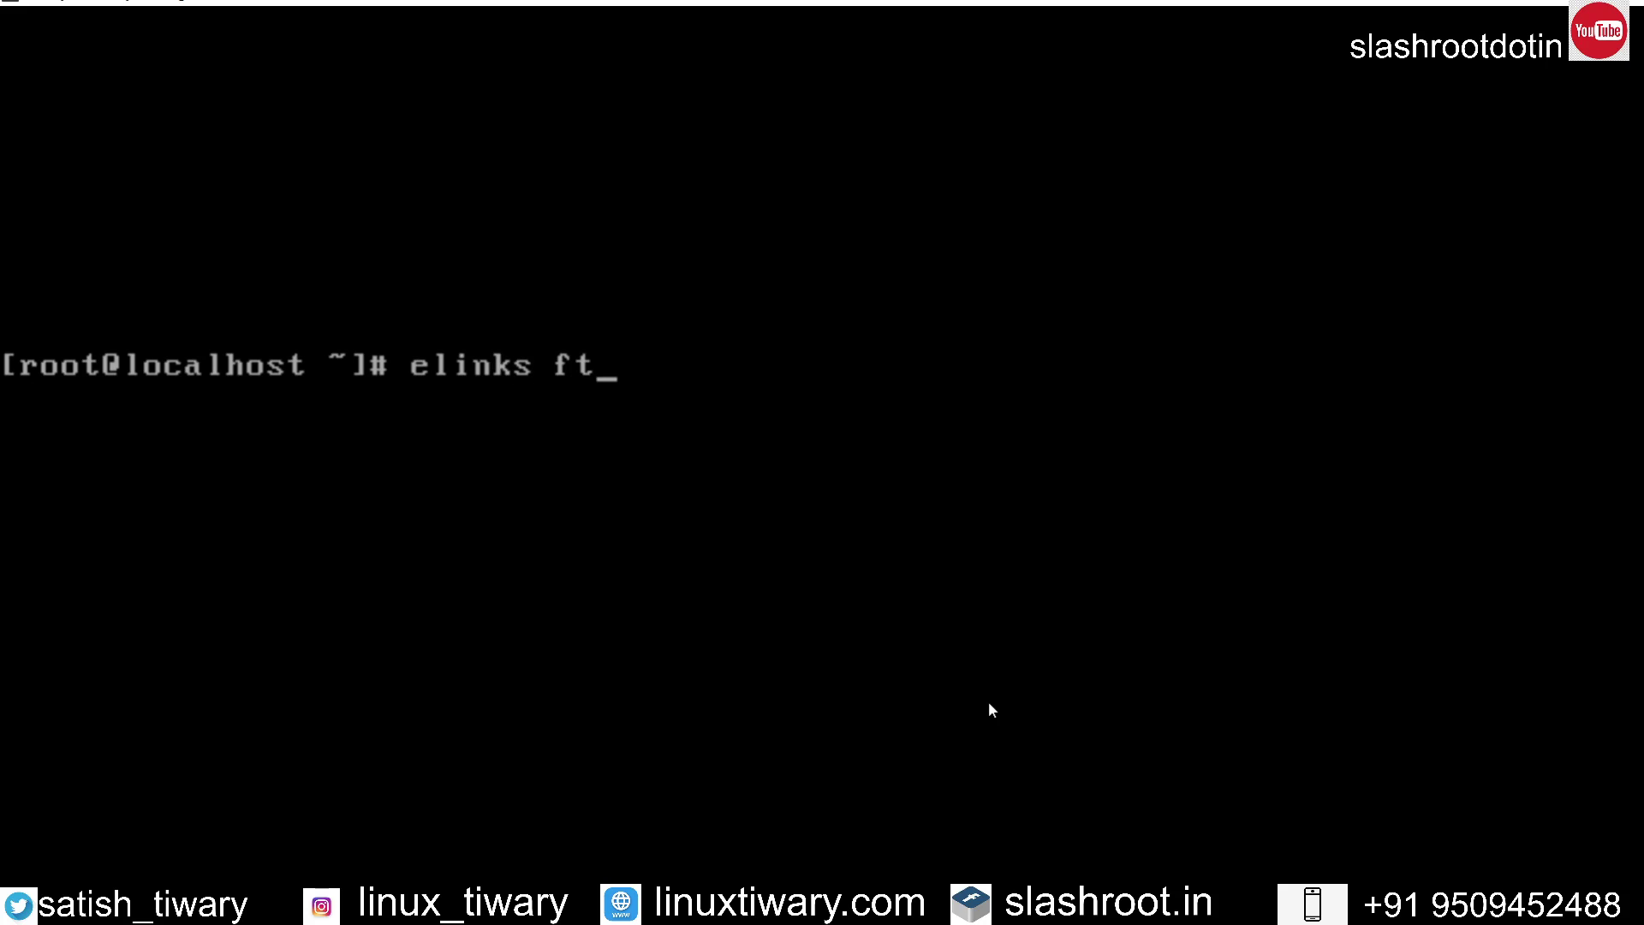
text(p://192)
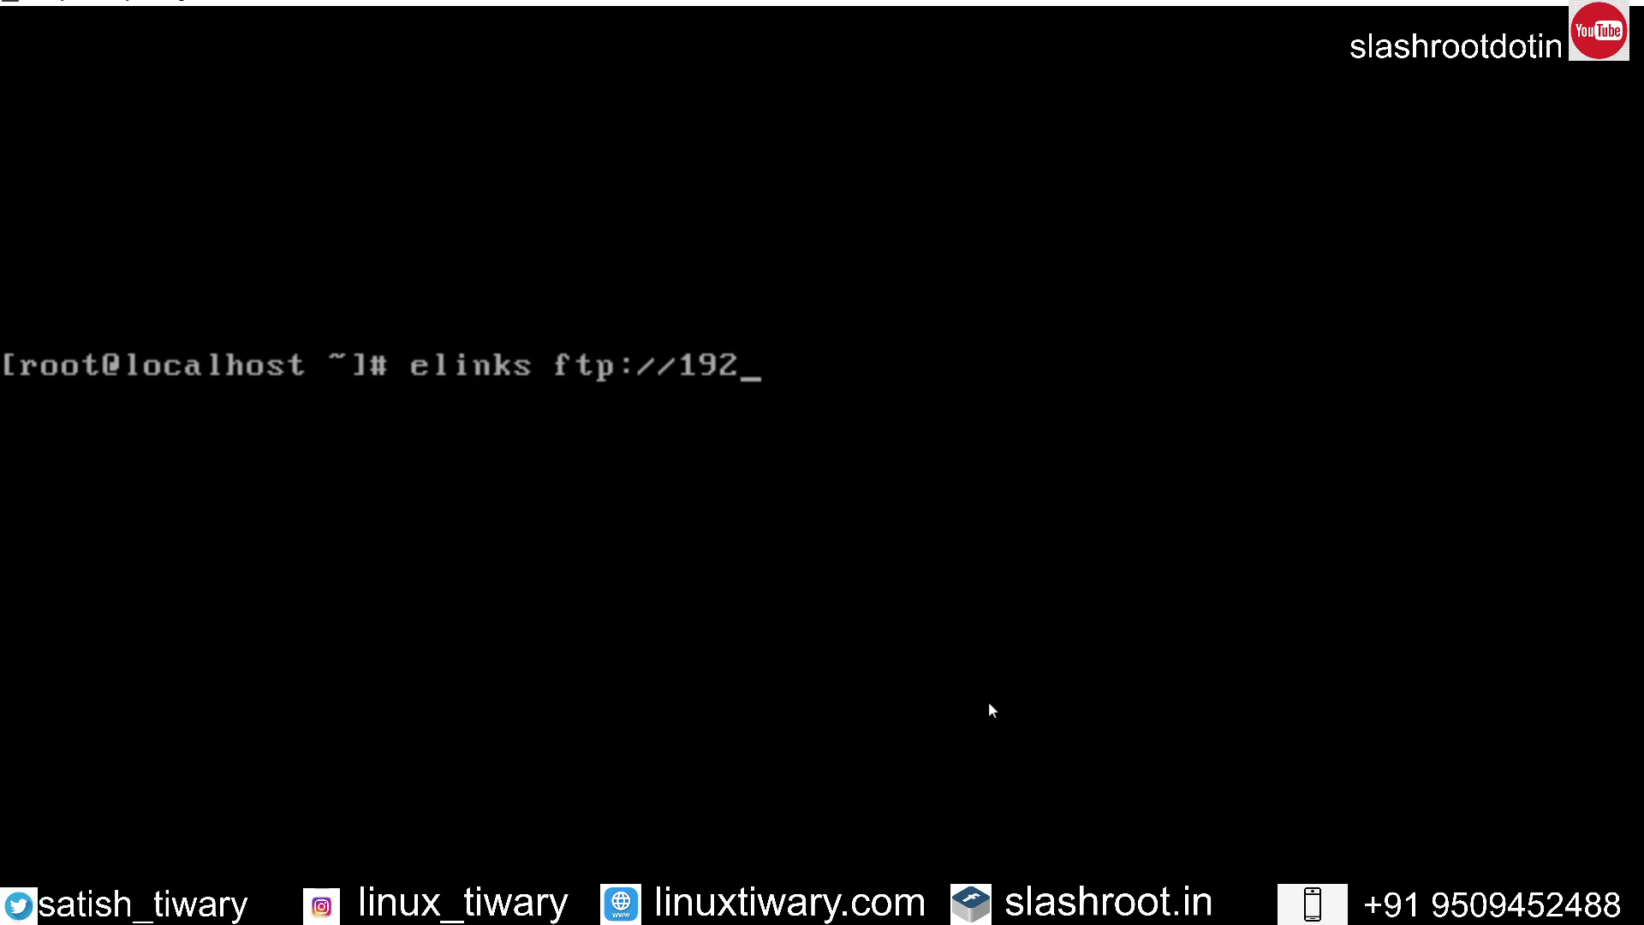
text(.168.43.)
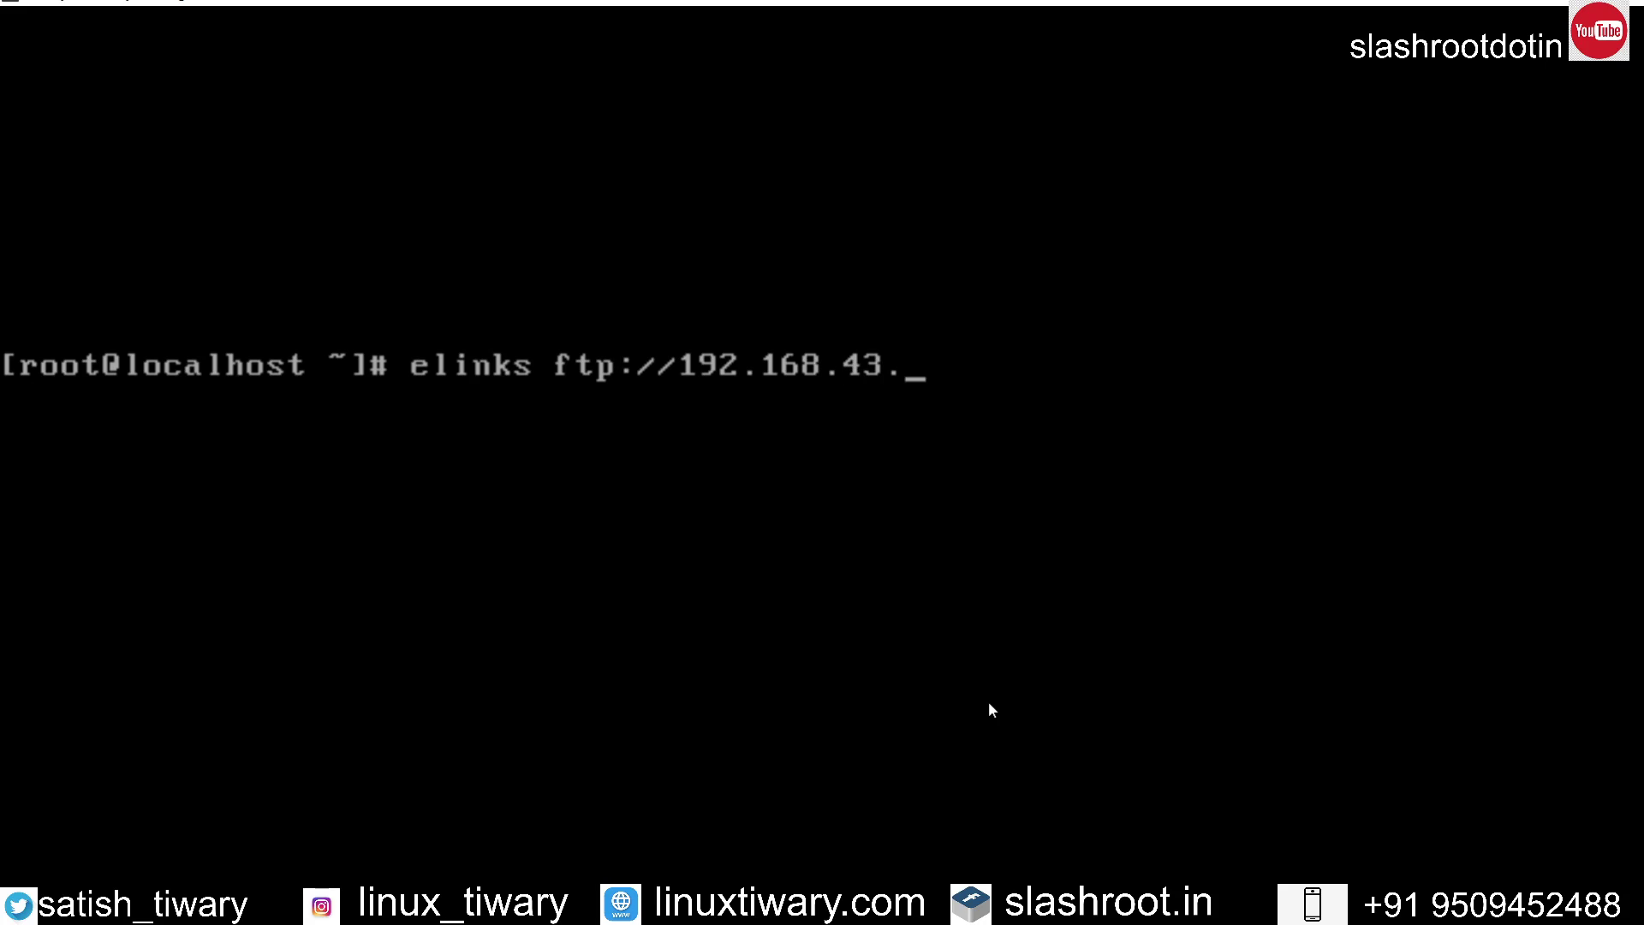
text(208)
key(Return)
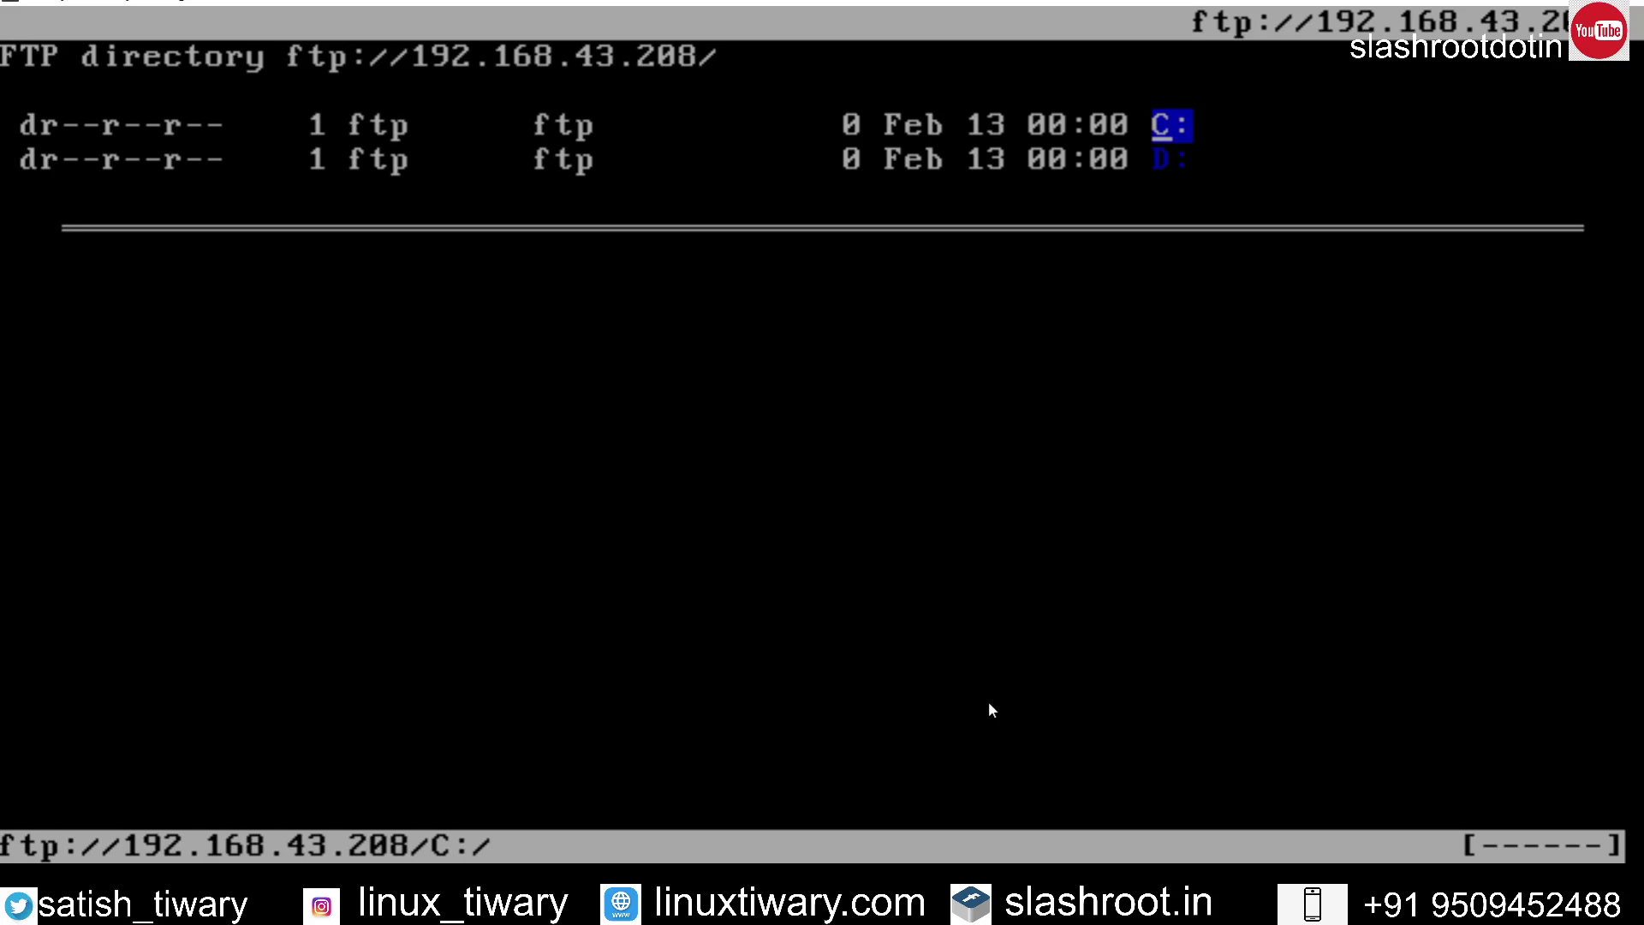
key(Down)
key(Return)
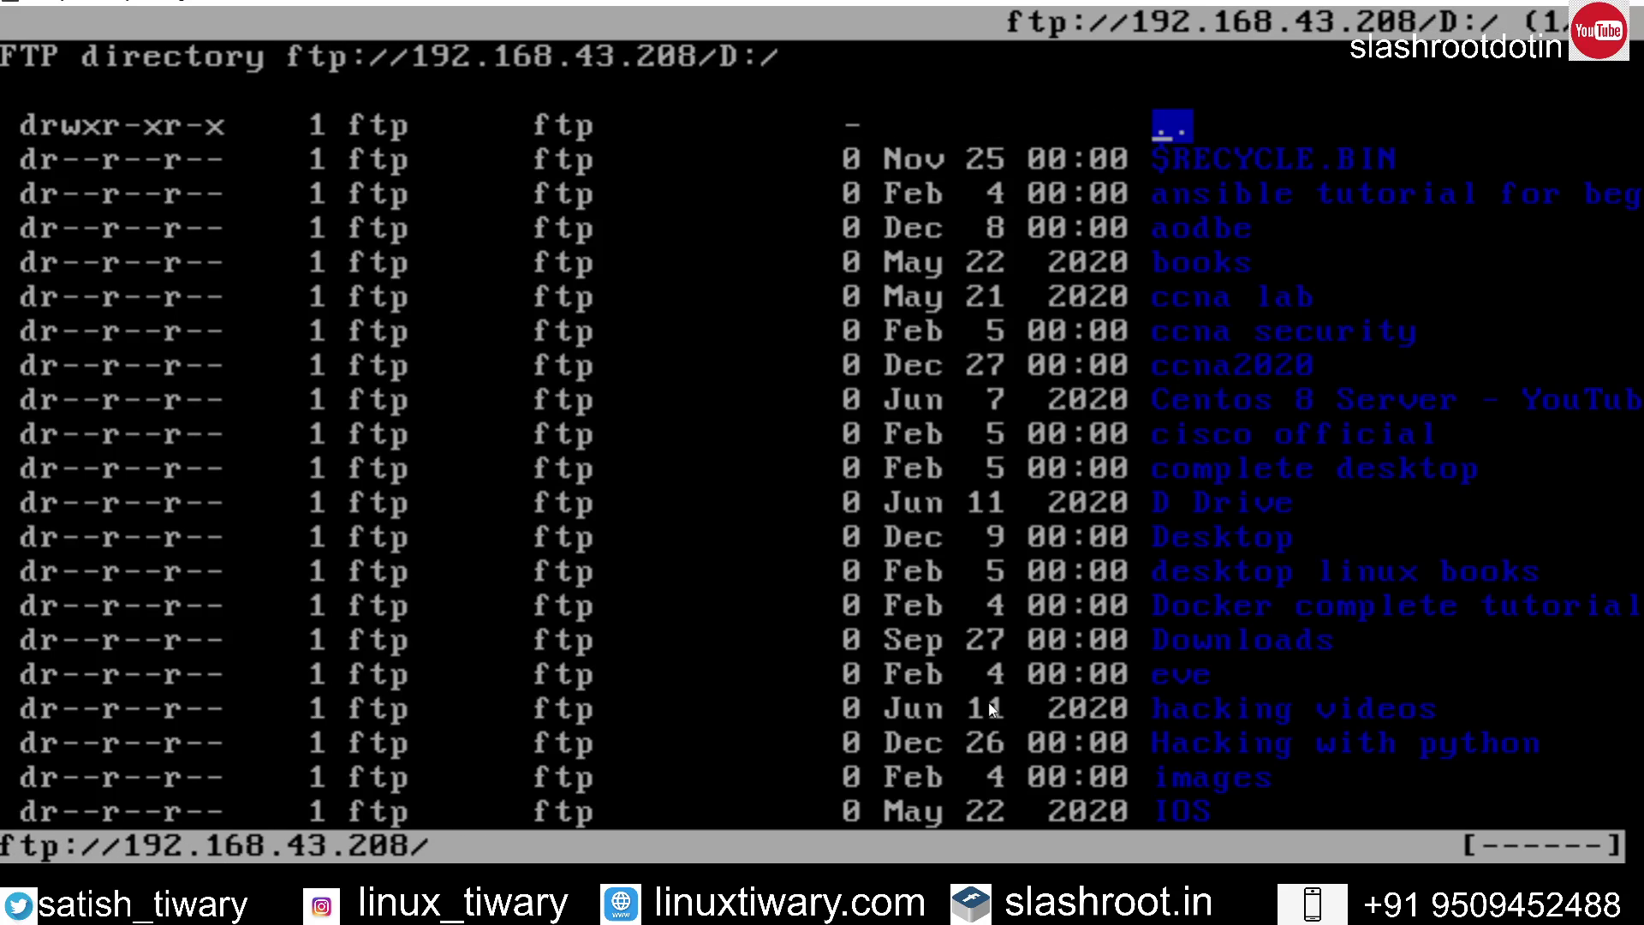
key(Down)
key(Down)
key(Down)
key(Down)
key(Down)
key(Down)
key(Down)
key(Down)
key(Down)
key(Down)
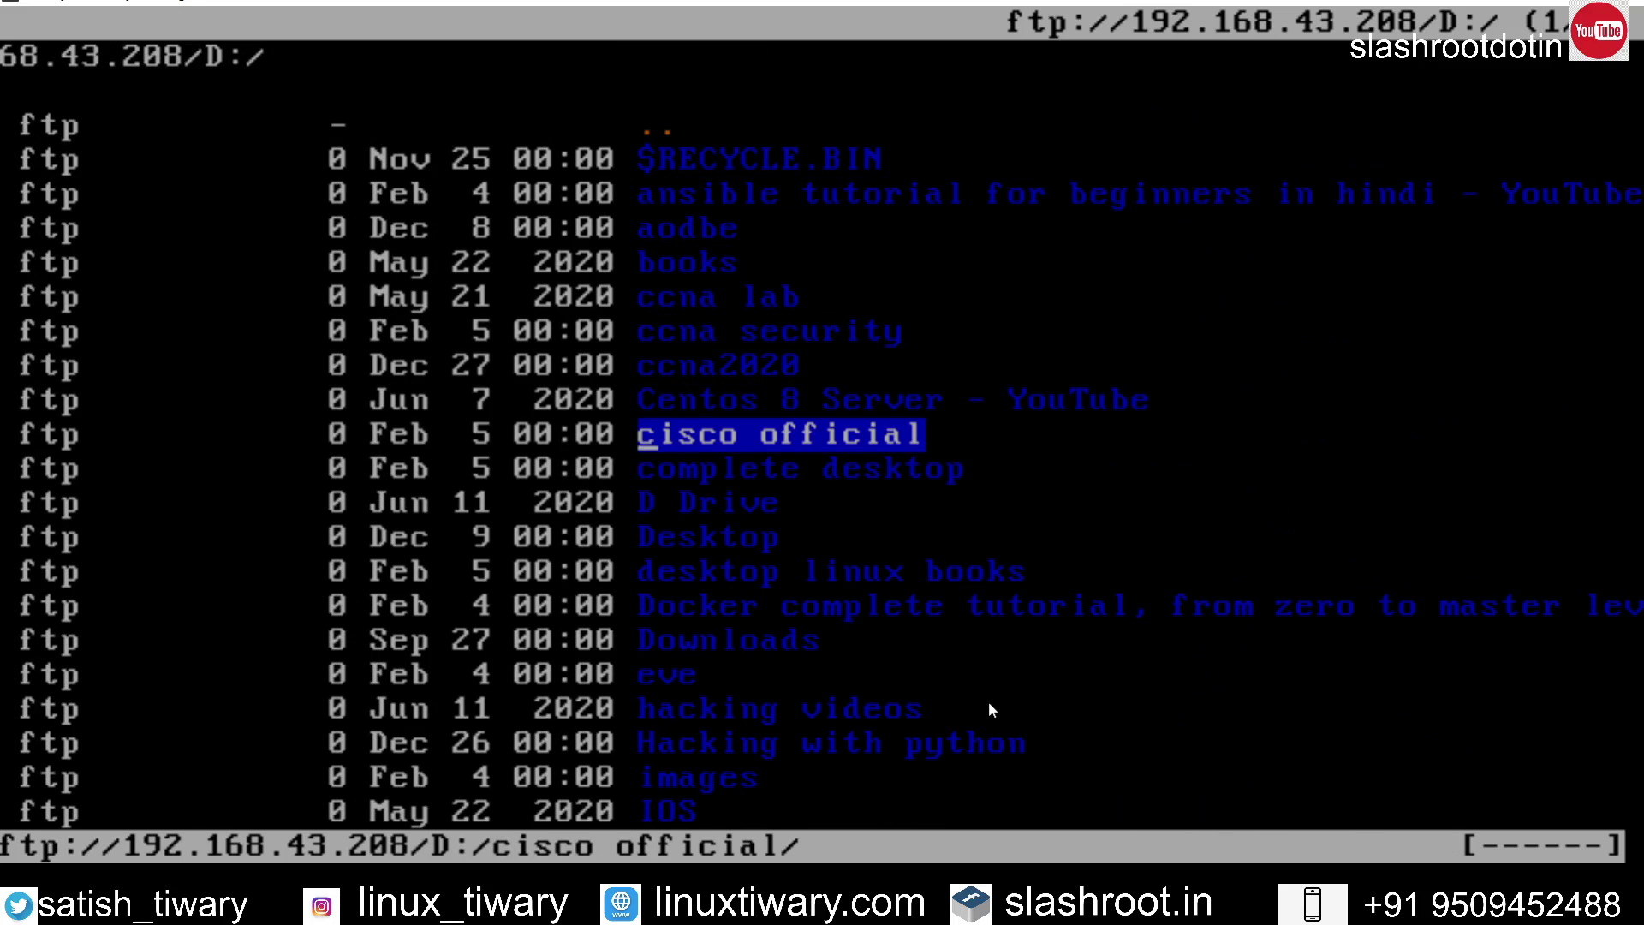
key(Return)
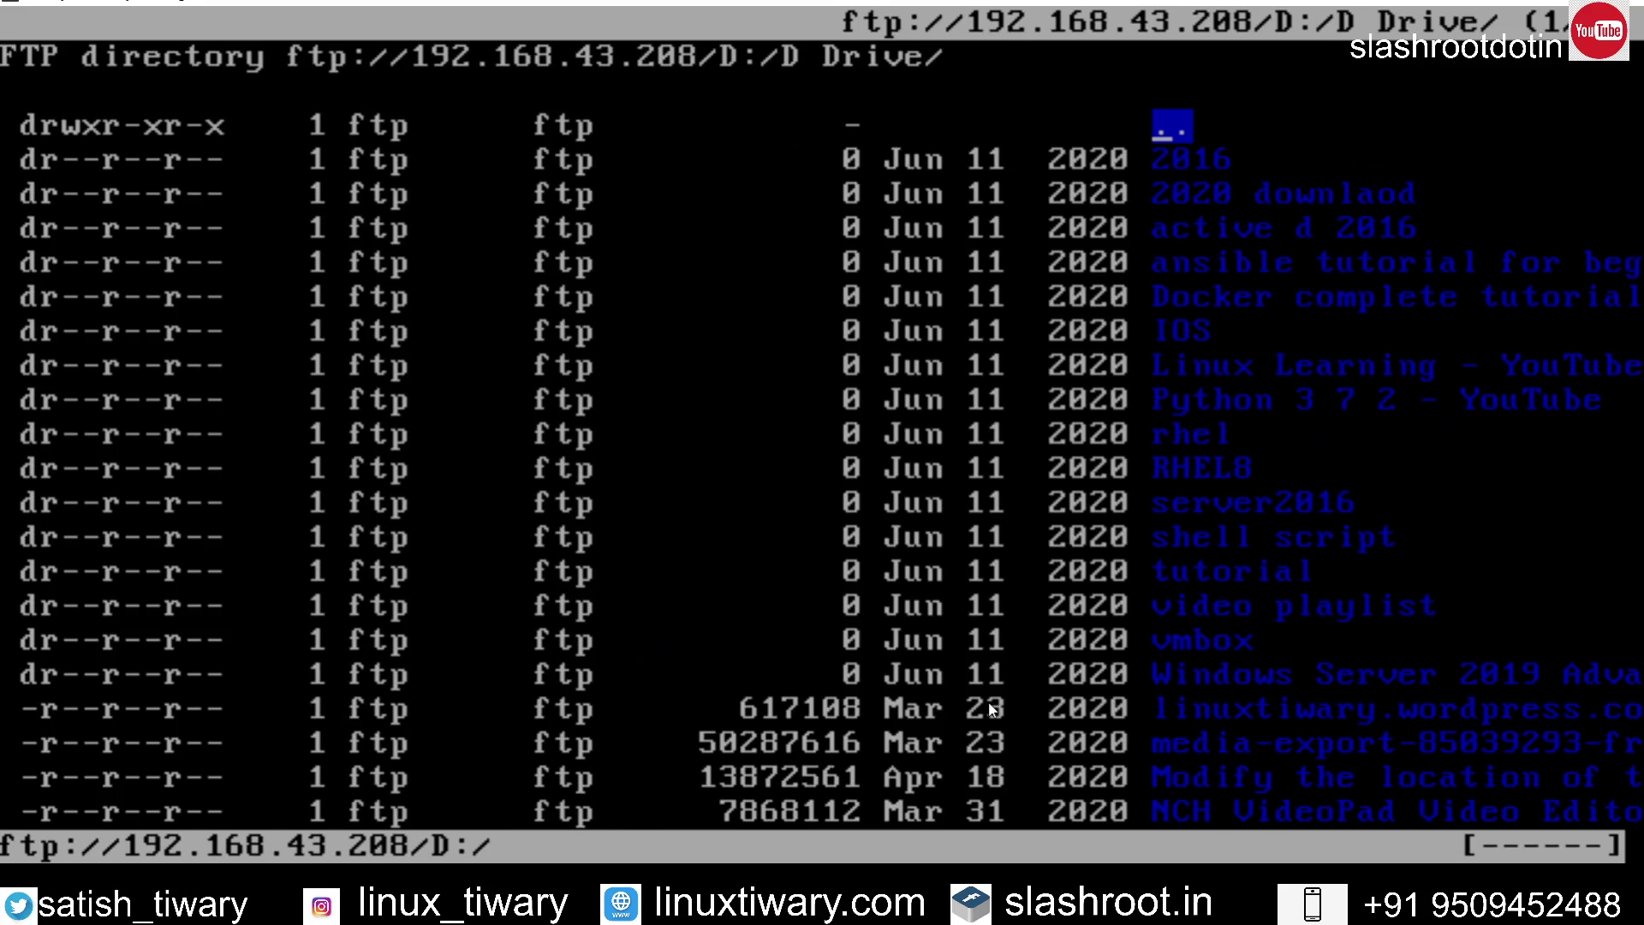
Step: Step through the D Drive entries and quit ELinks
key(Down)
key(Down)
key(Down)
key(Down)
key(Down)
key(Down)
key(Down)
key(Down)
key(Down)
key(Down)
key(Down)
key(Down)
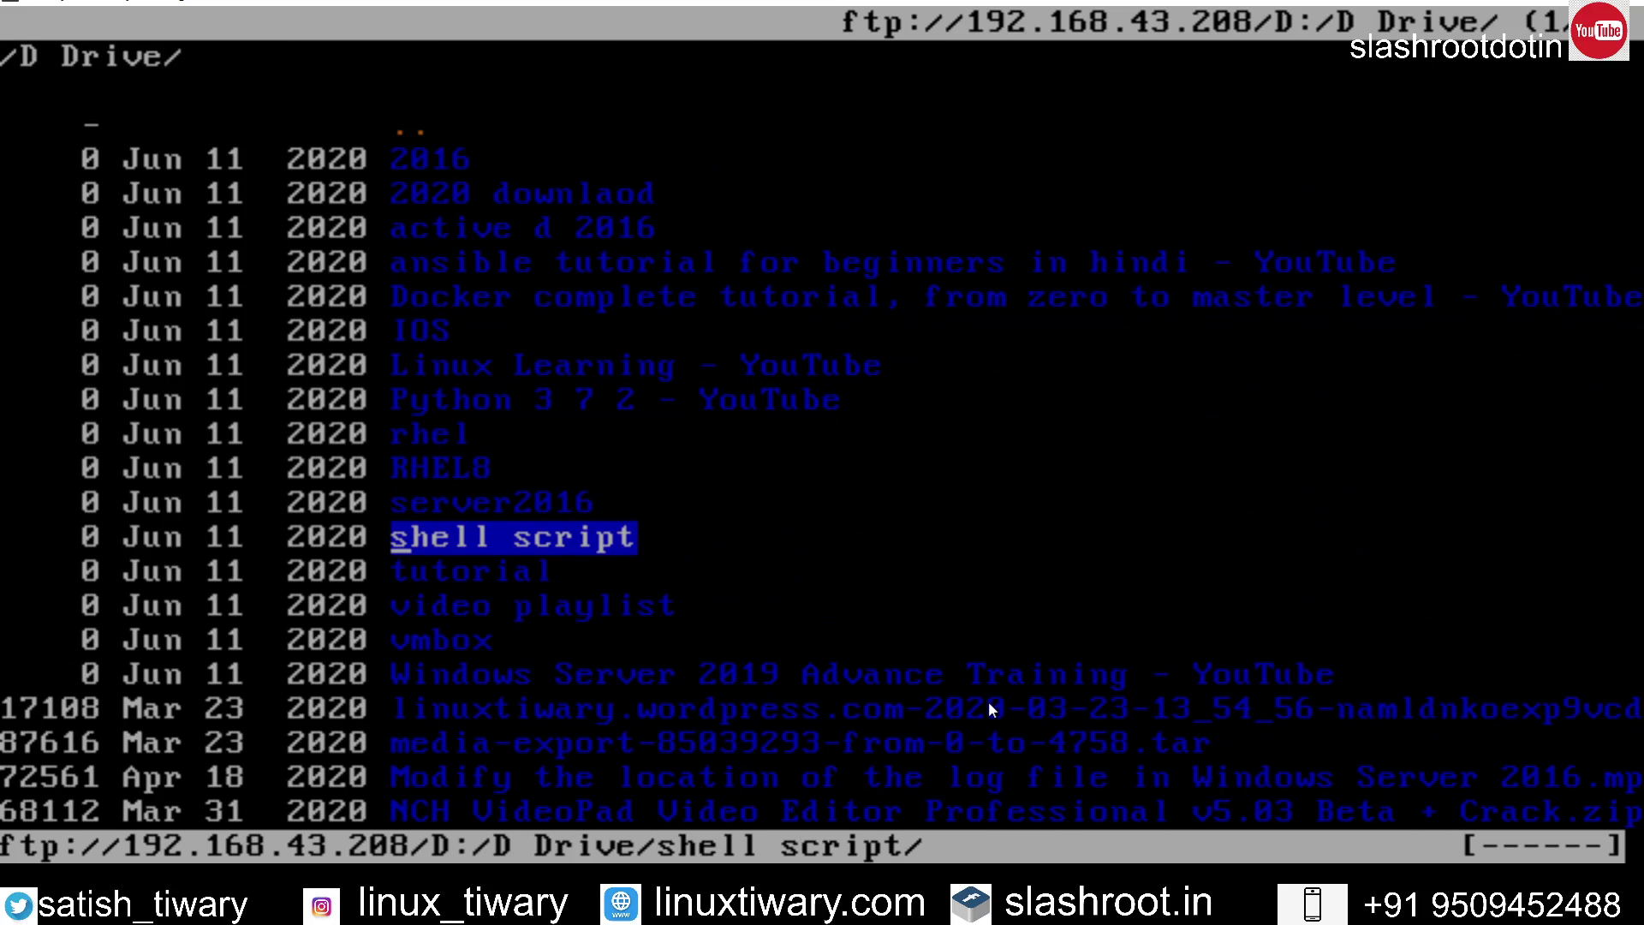
key(q)
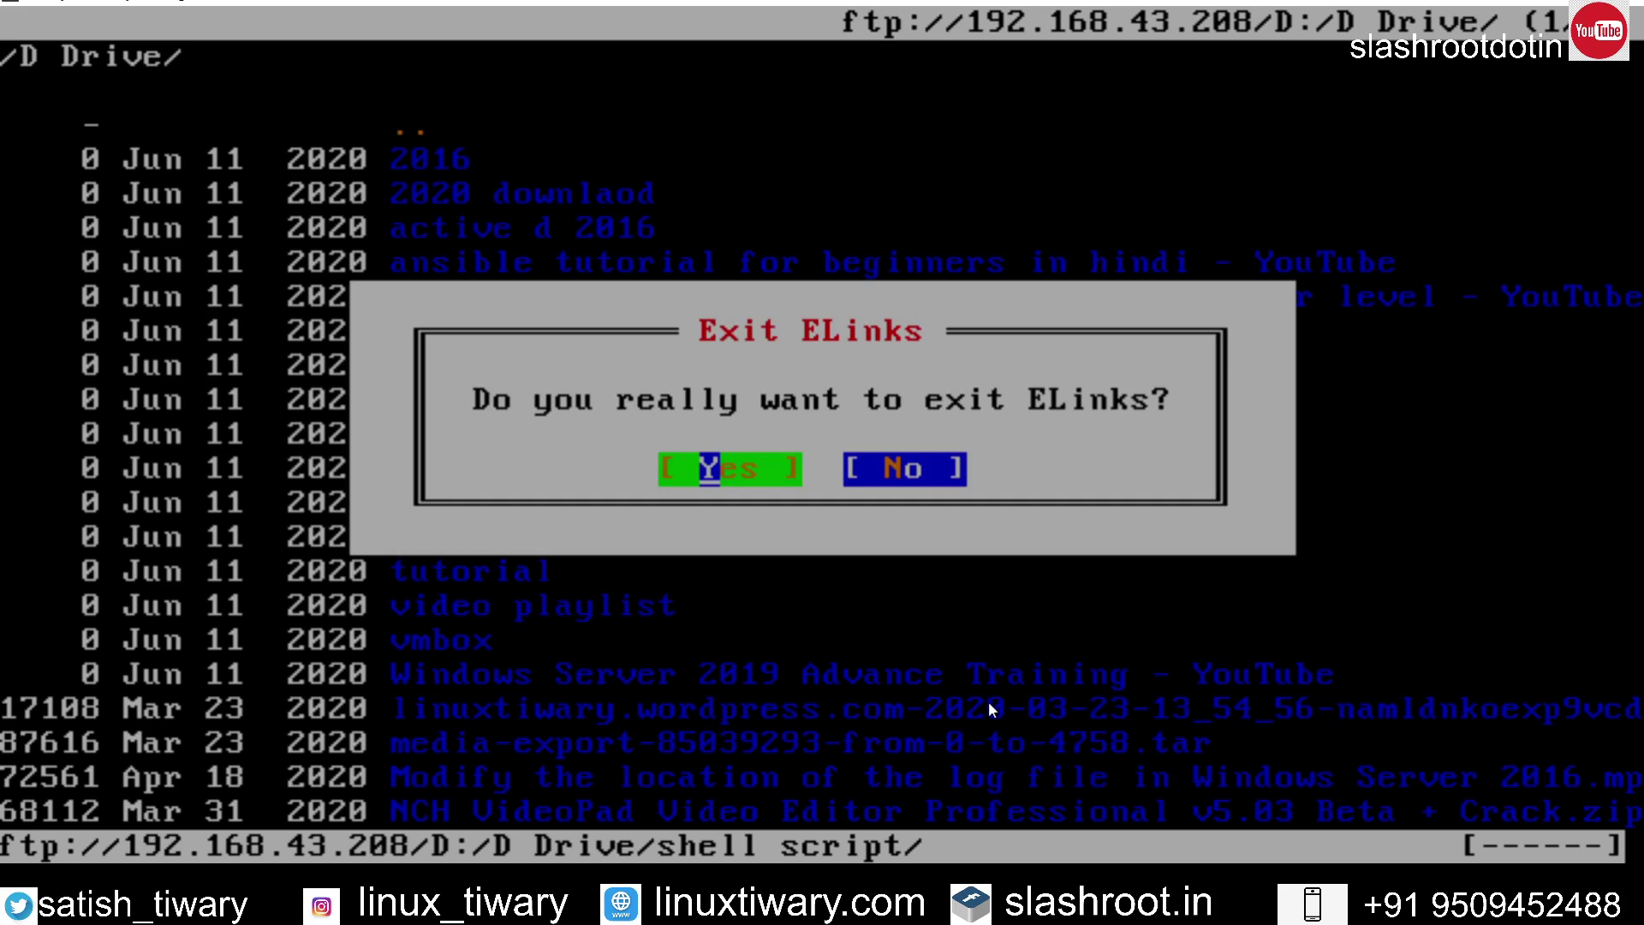
key(Return)
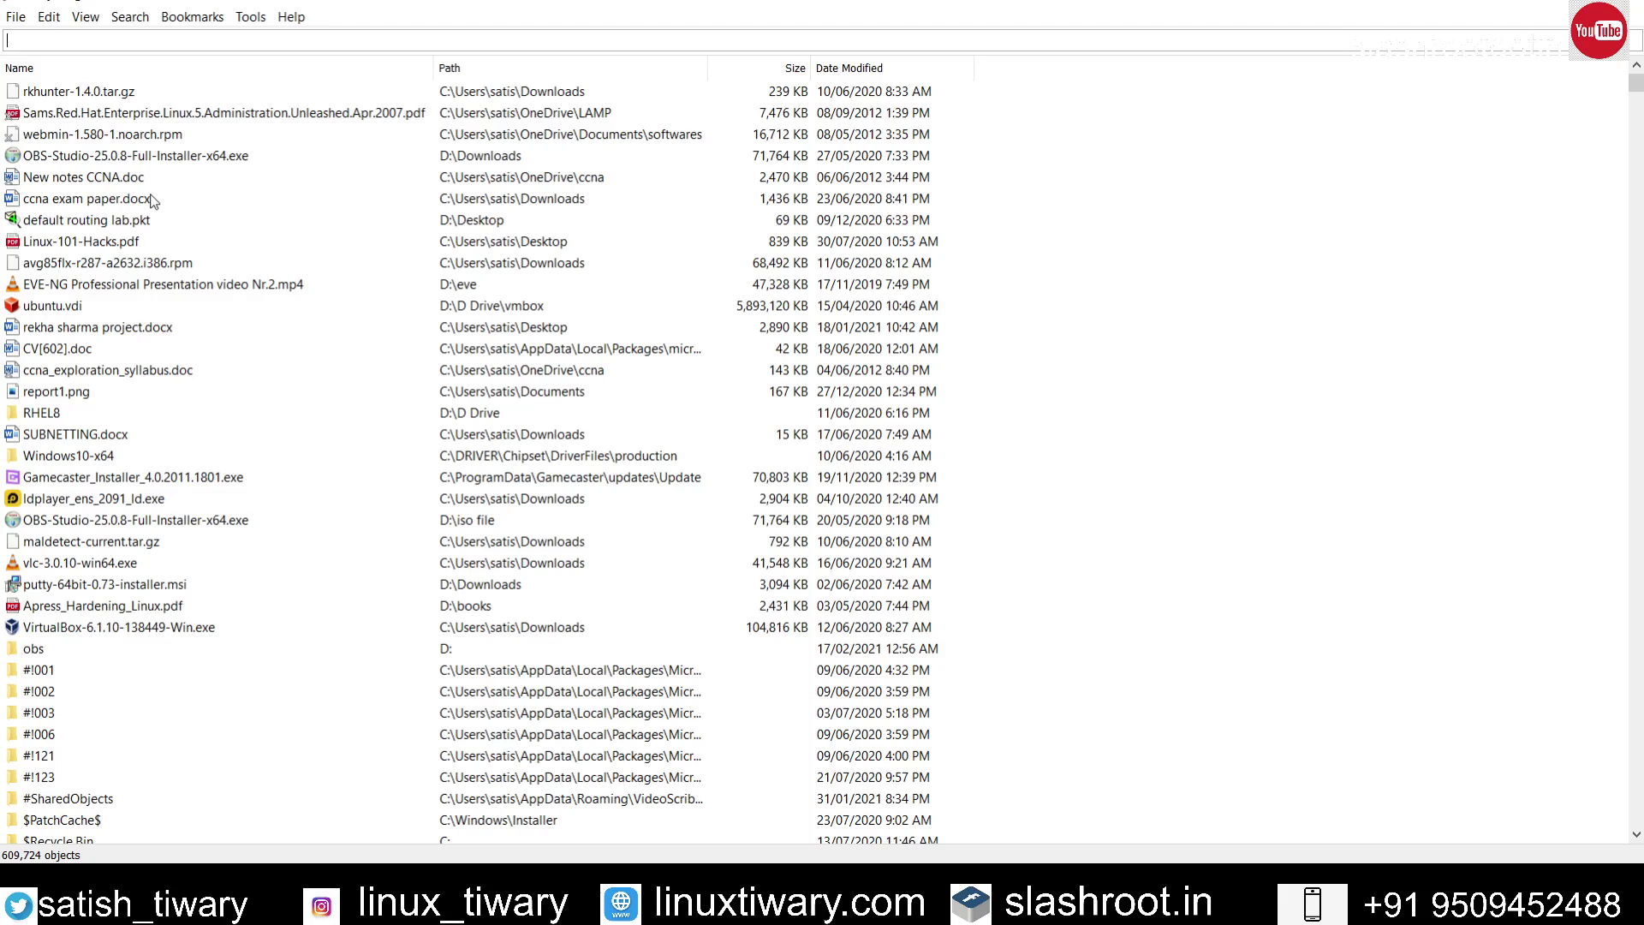
Step: Switch from the Everything results window back to the draw.io diagram
key(alt+Tab)
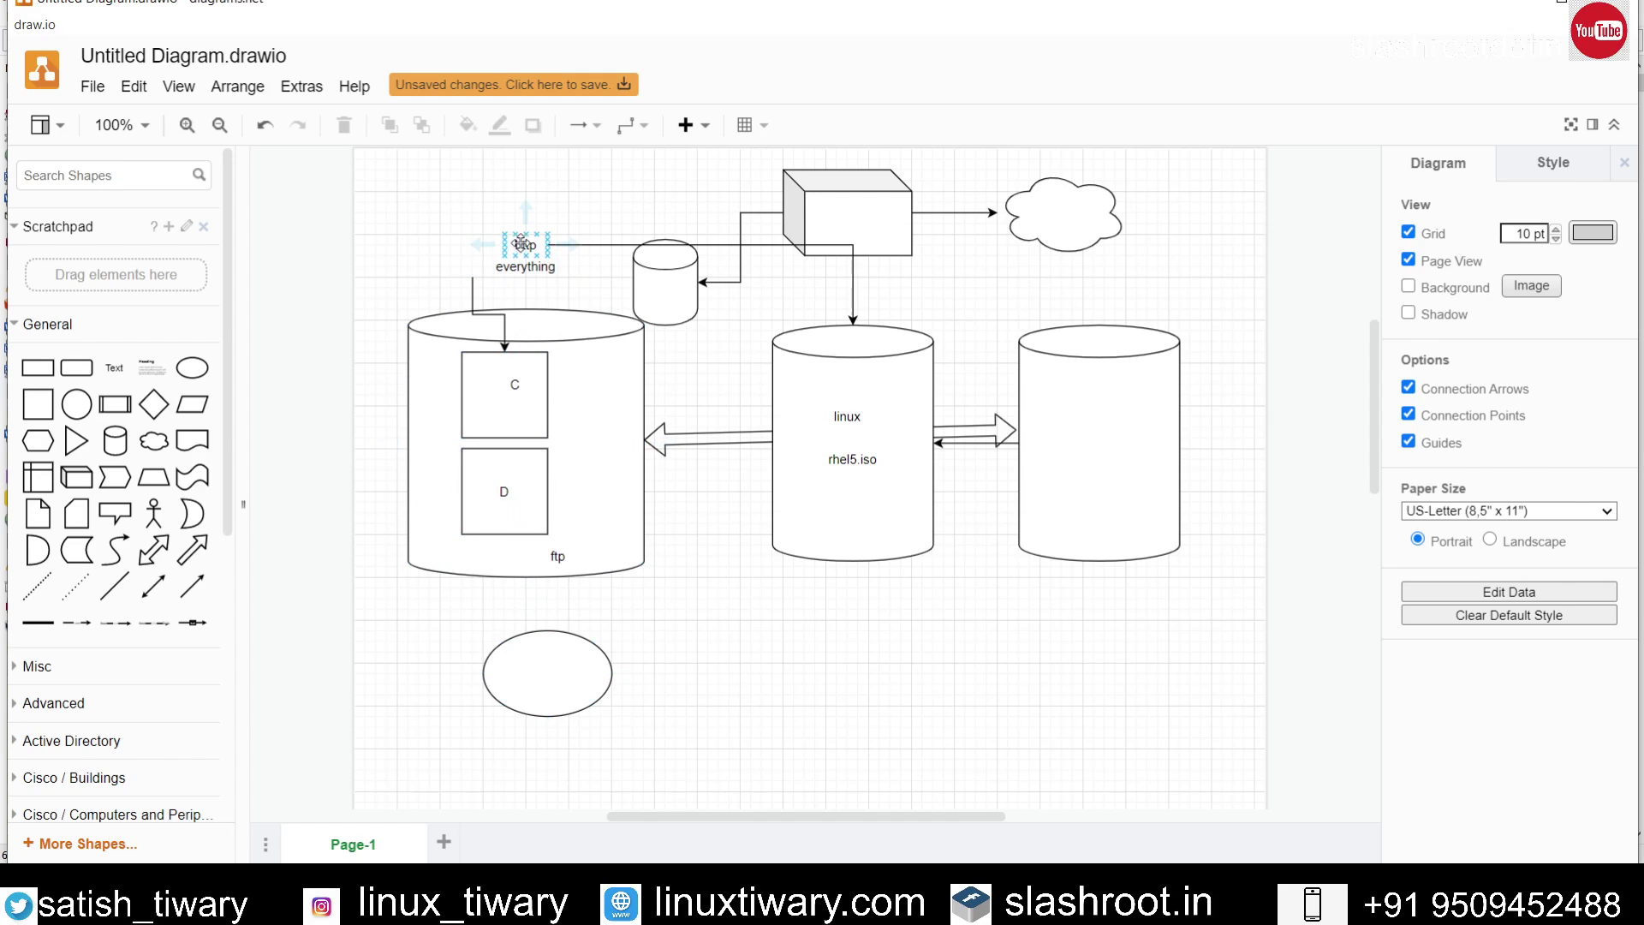
Step: Move the http label beside the ellipse and lower the http-to-linux connector to meet it
drag(525, 244, 668, 664)
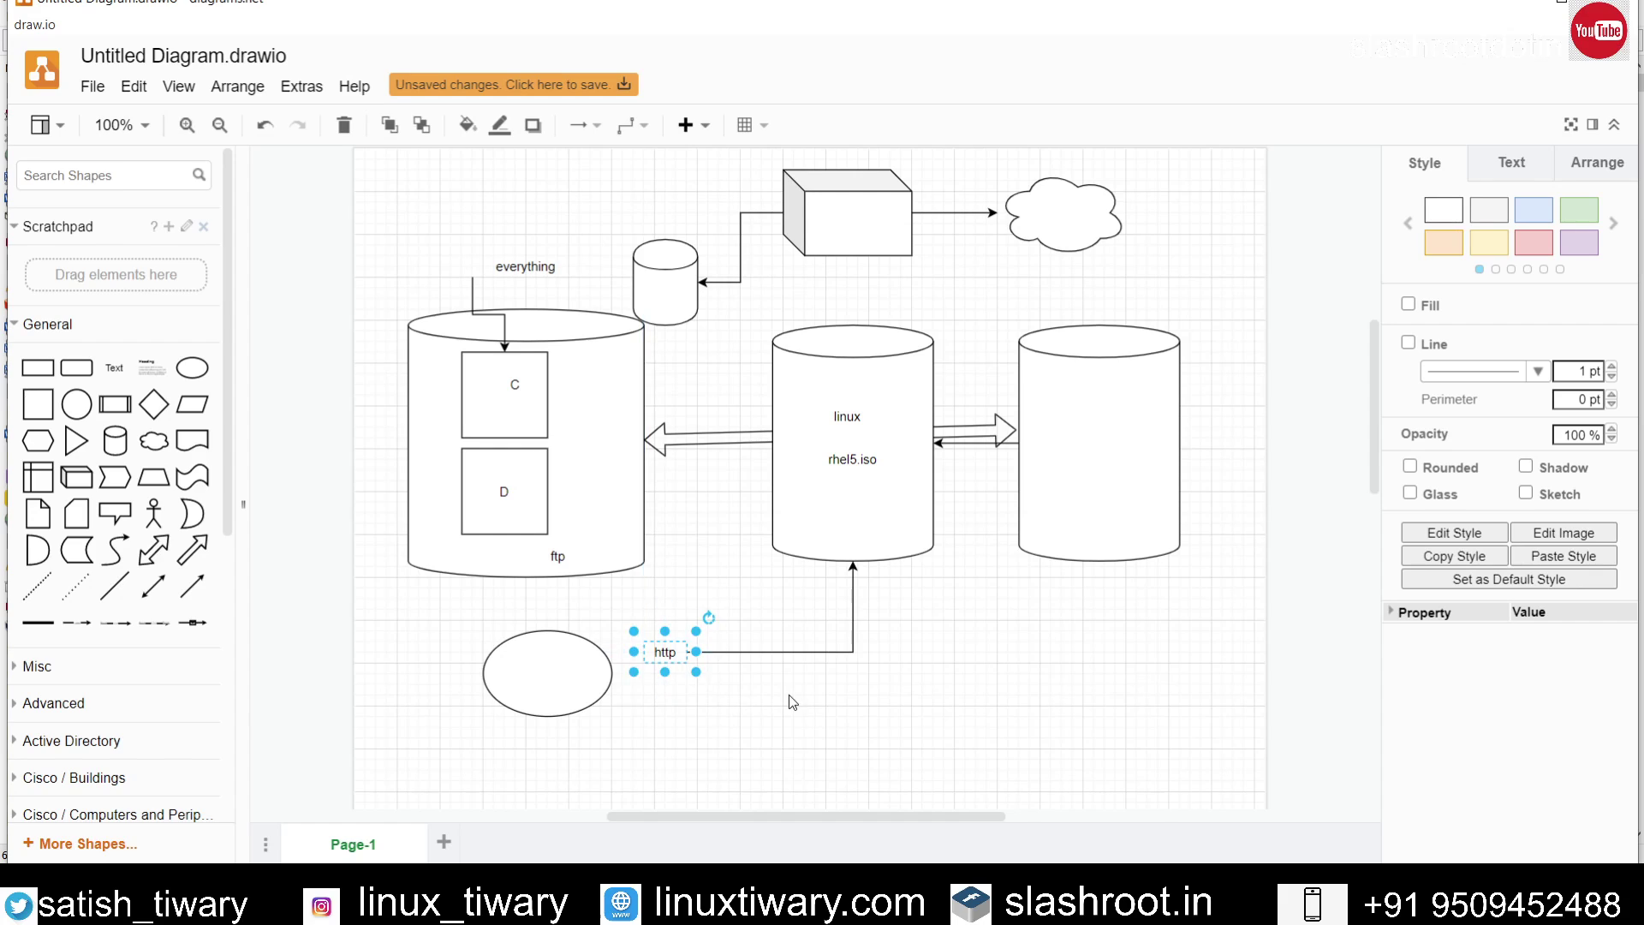
click(789, 696)
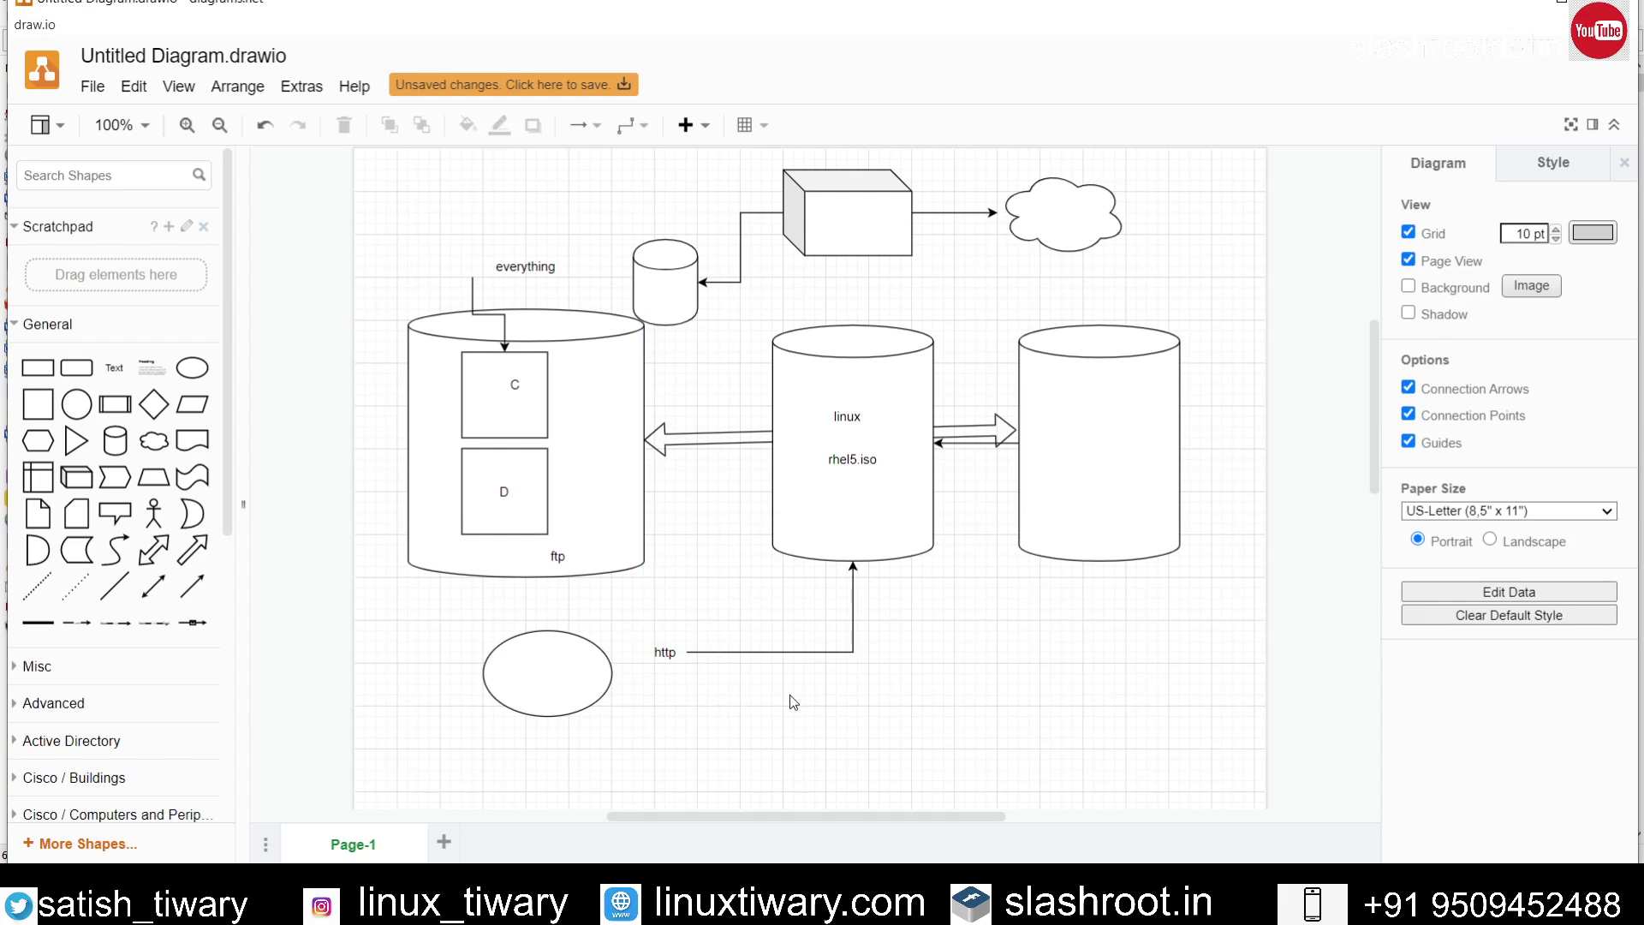
click(673, 663)
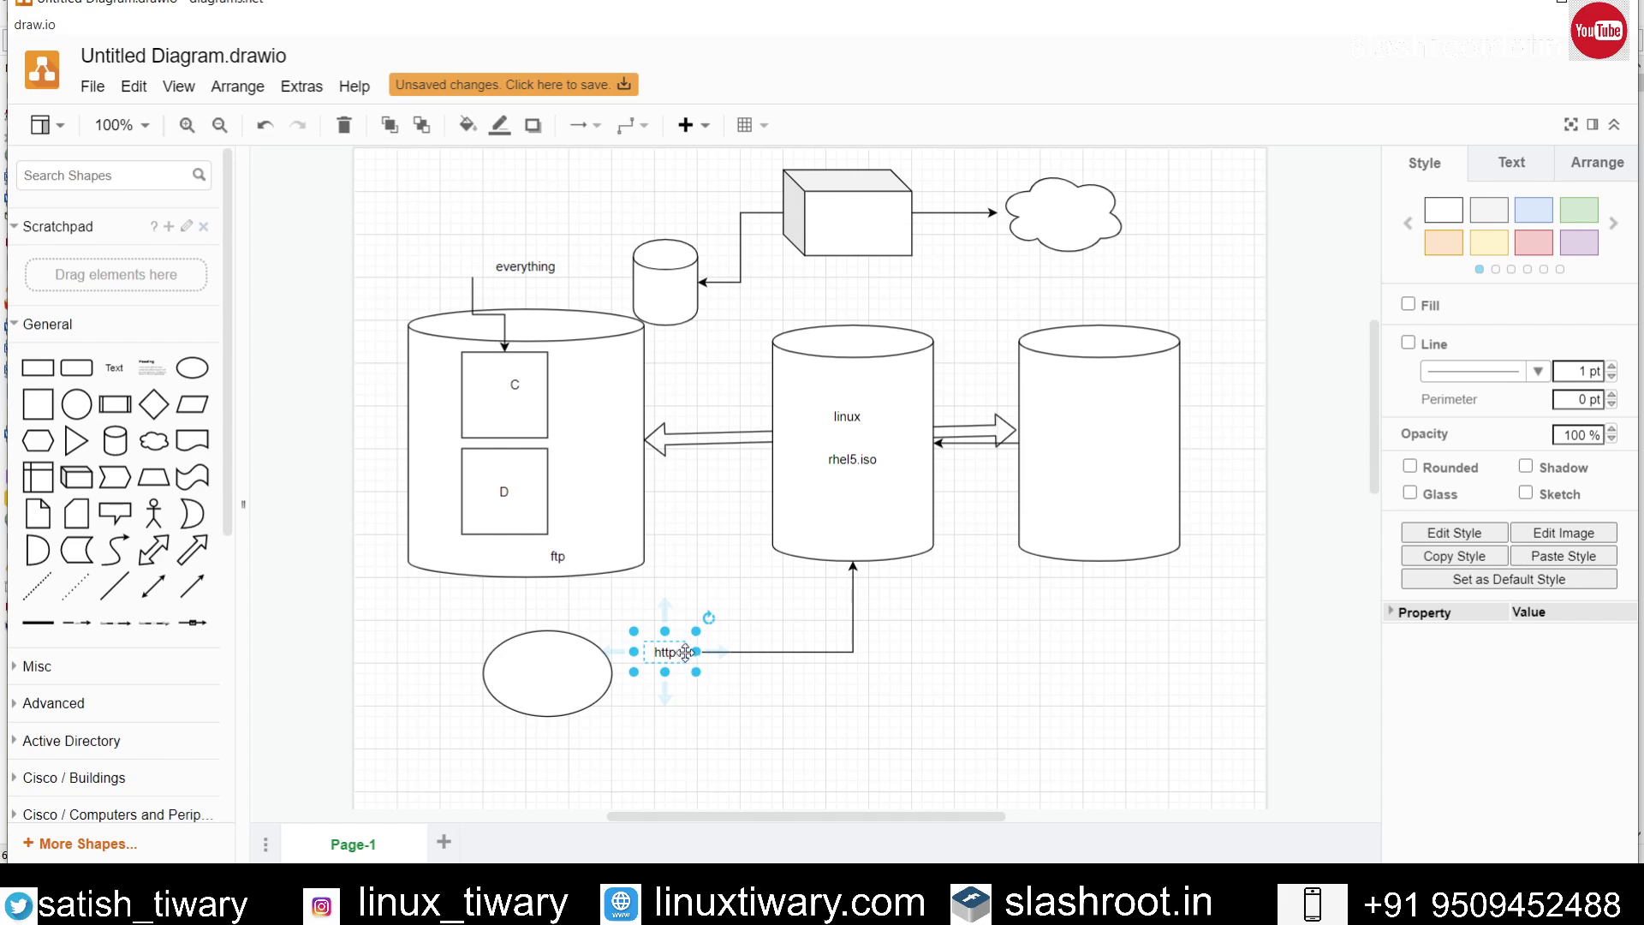
click(728, 679)
click(668, 663)
double_click(666, 652)
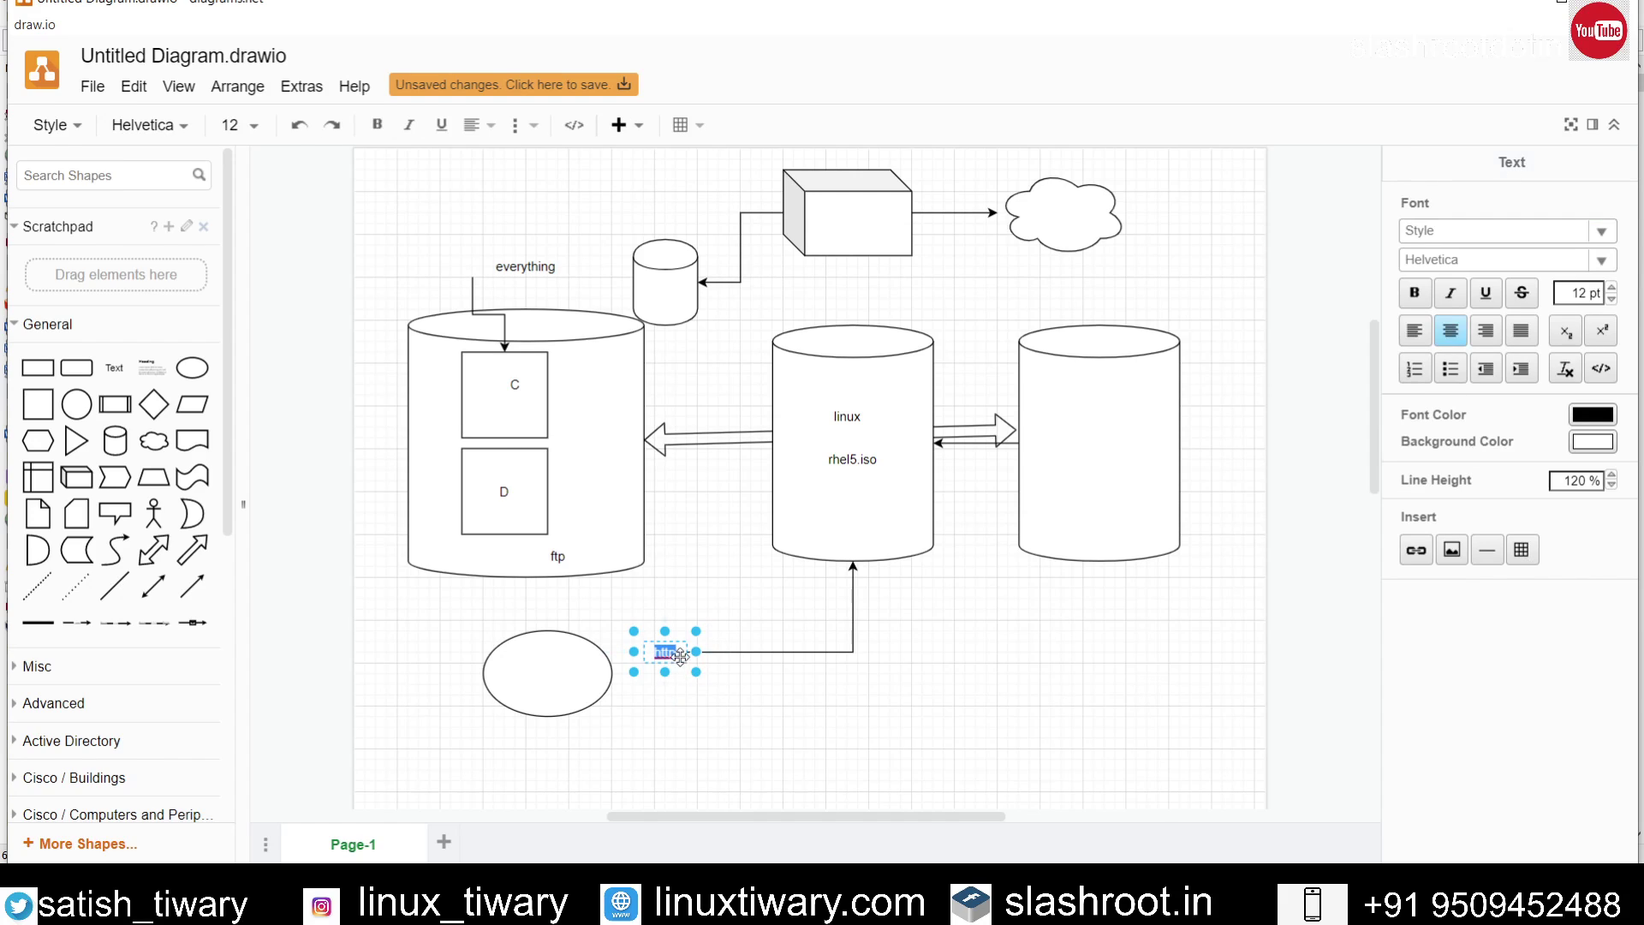
click(716, 676)
click(696, 651)
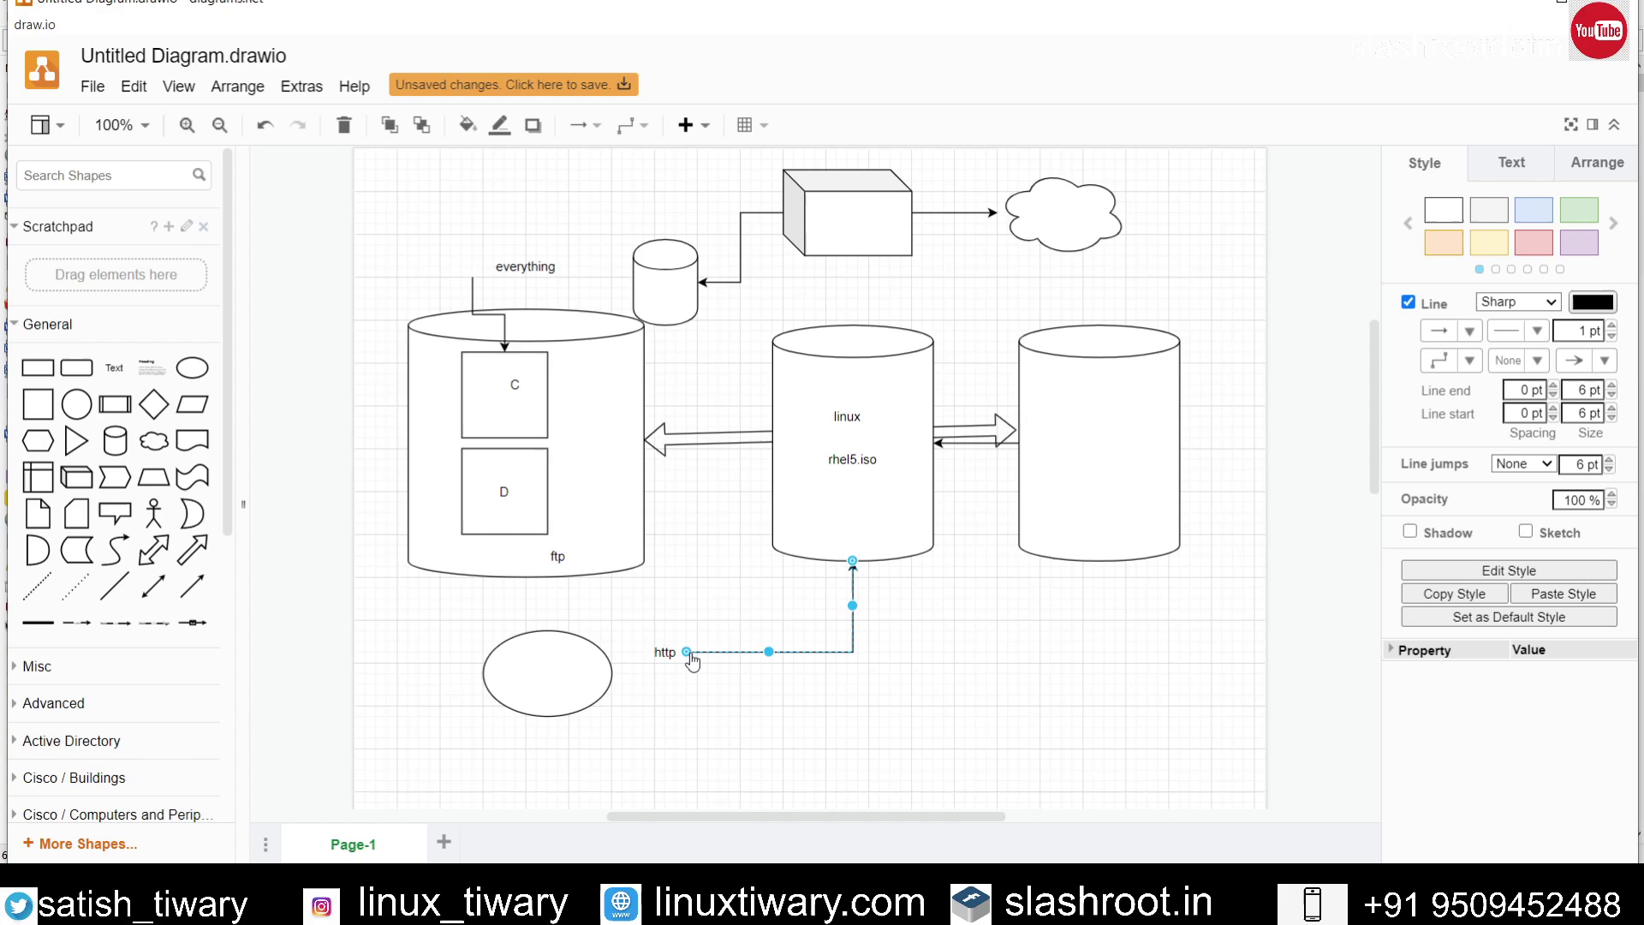
drag(696, 651, 688, 657)
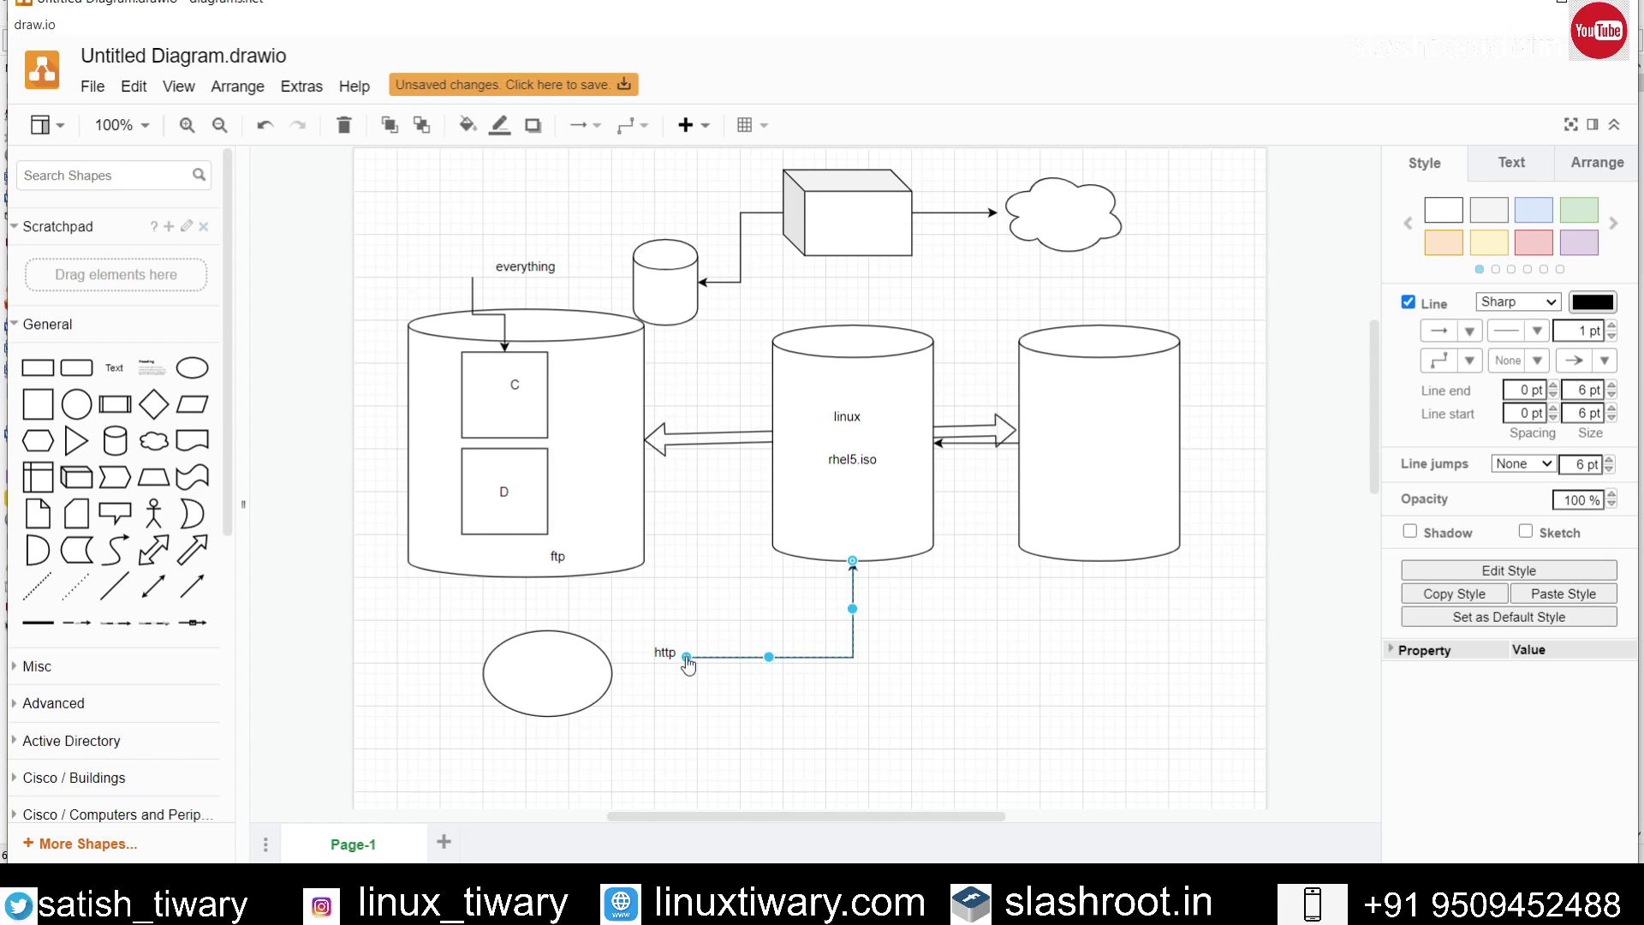
Step: Add a rectangle connected by arrow below the http label
click(682, 664)
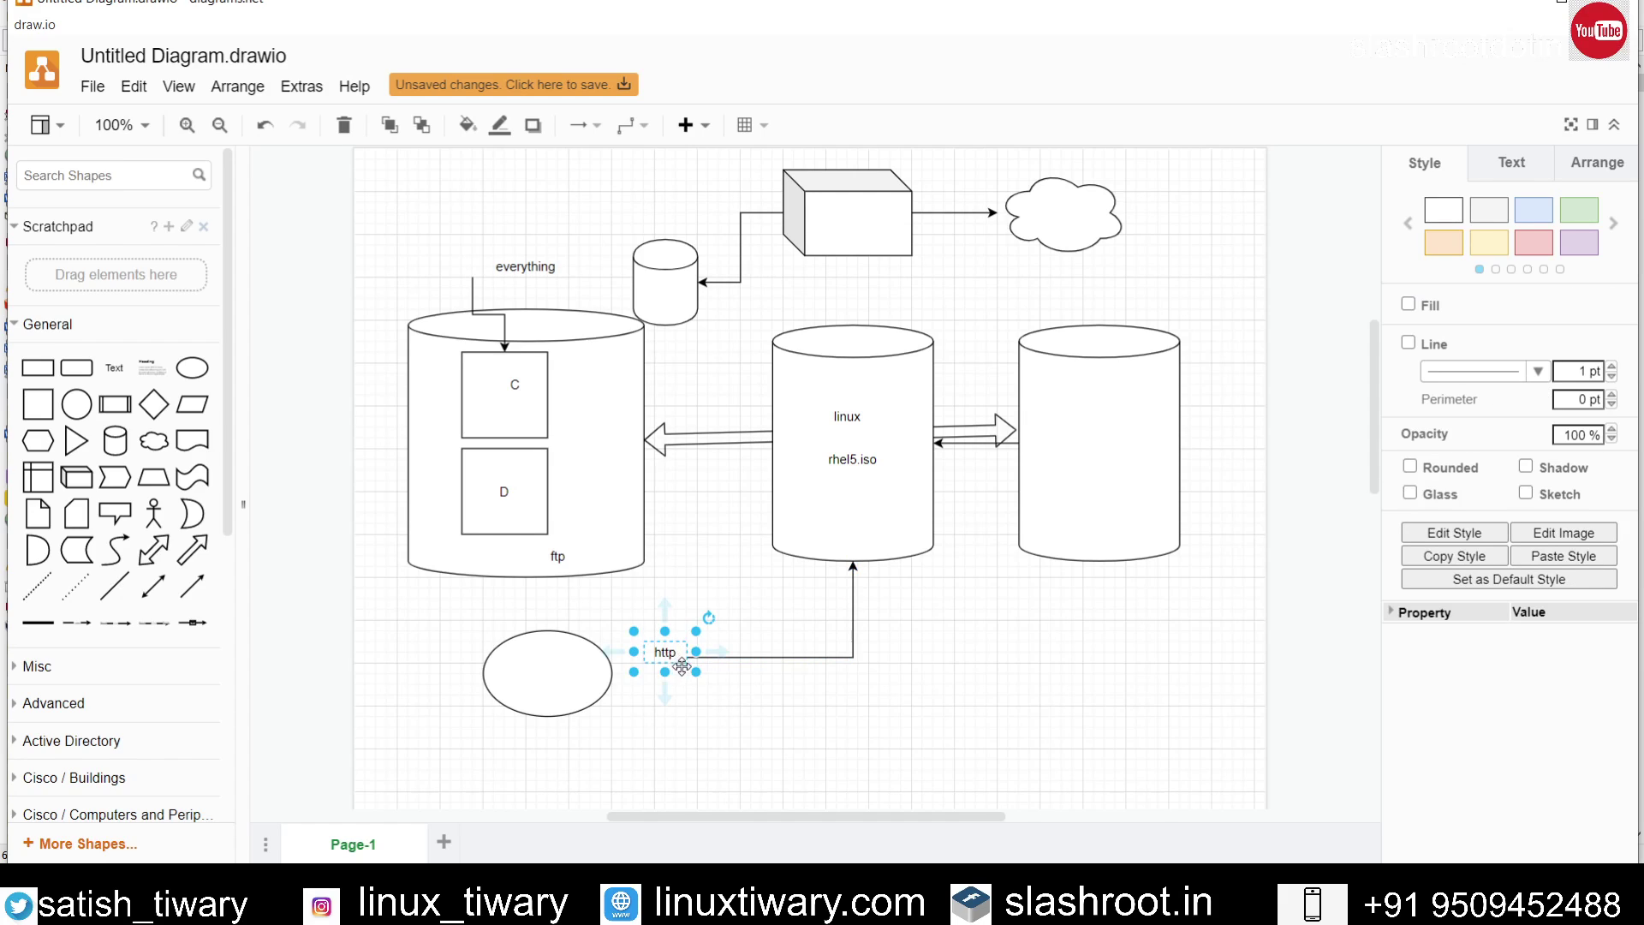
mouse_move(664, 696)
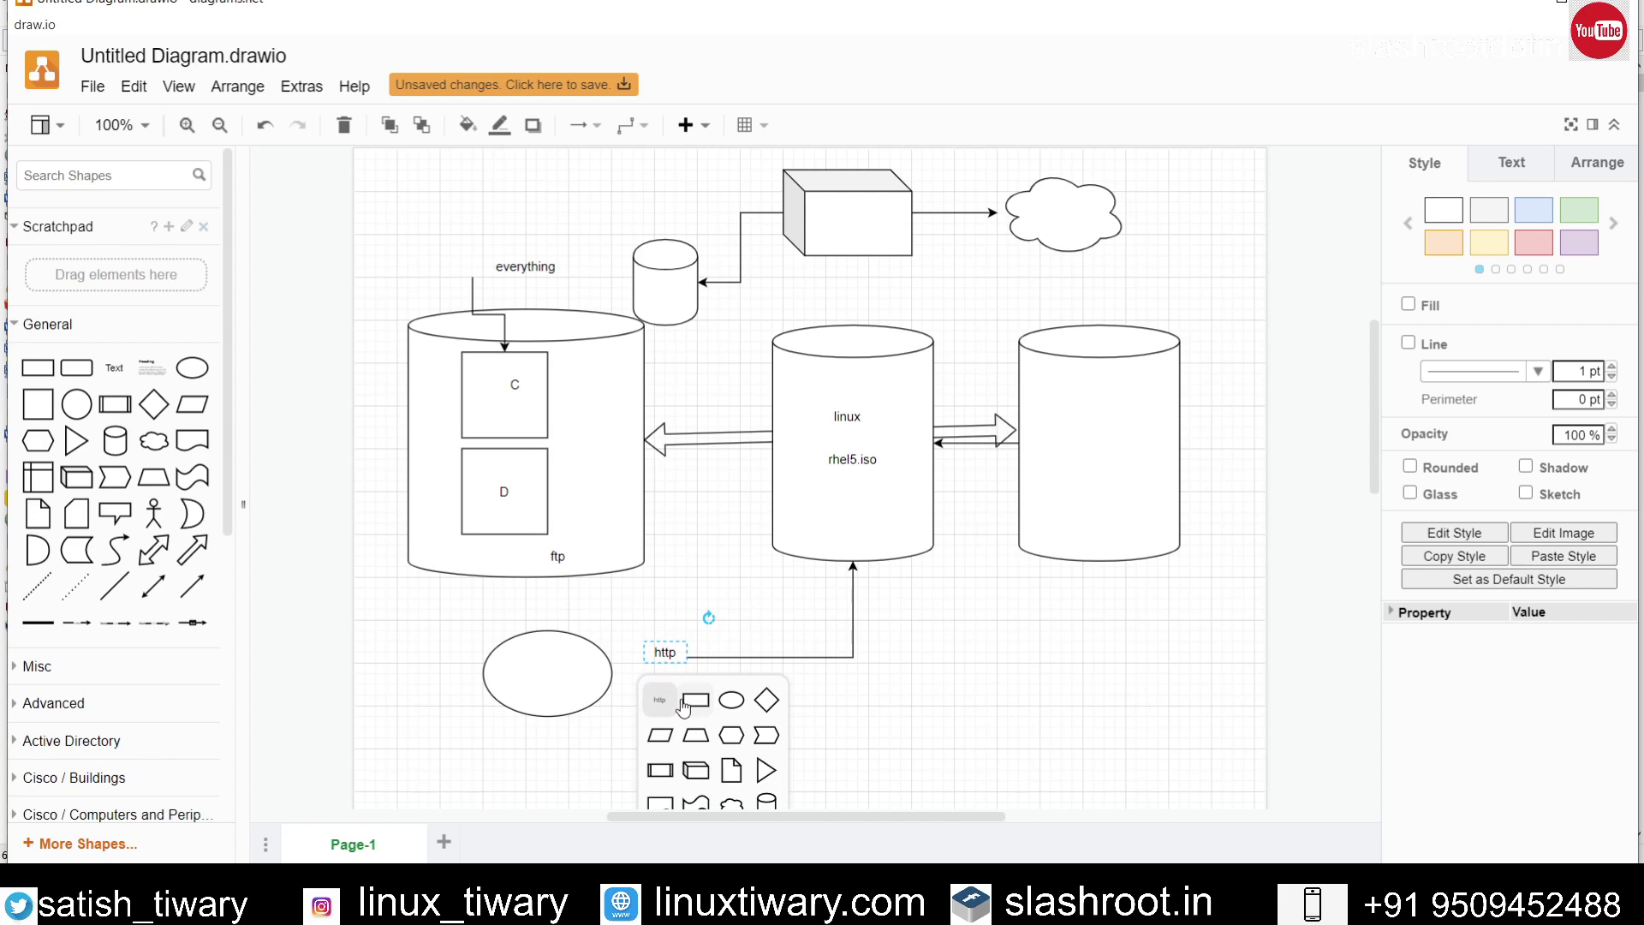
click(696, 698)
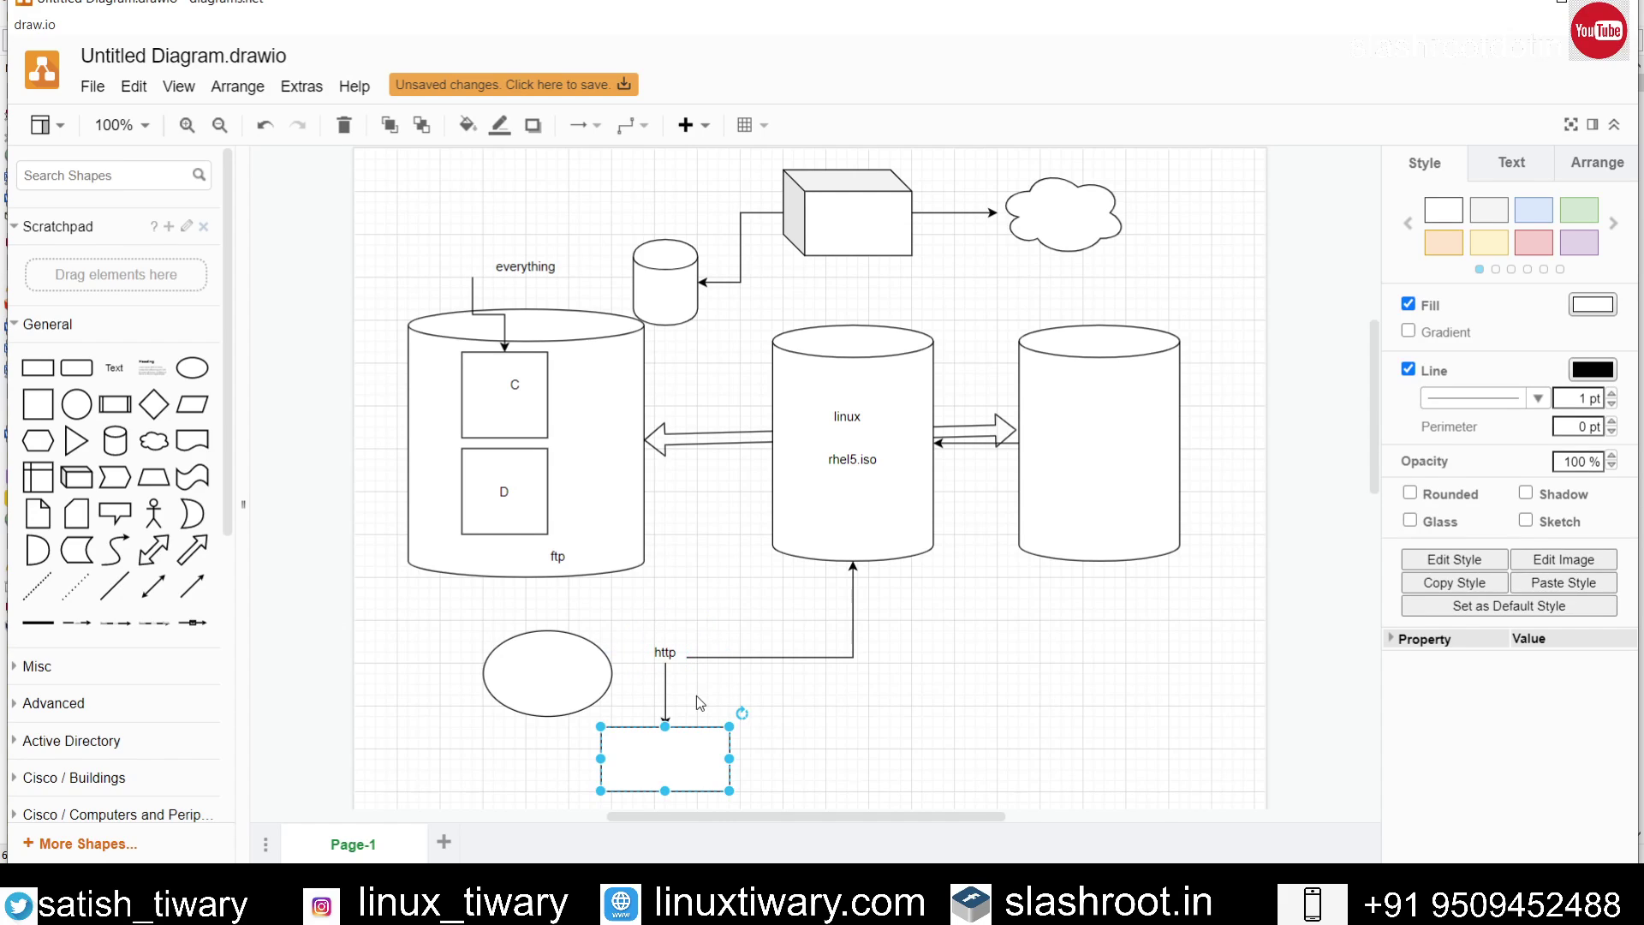
click(855, 710)
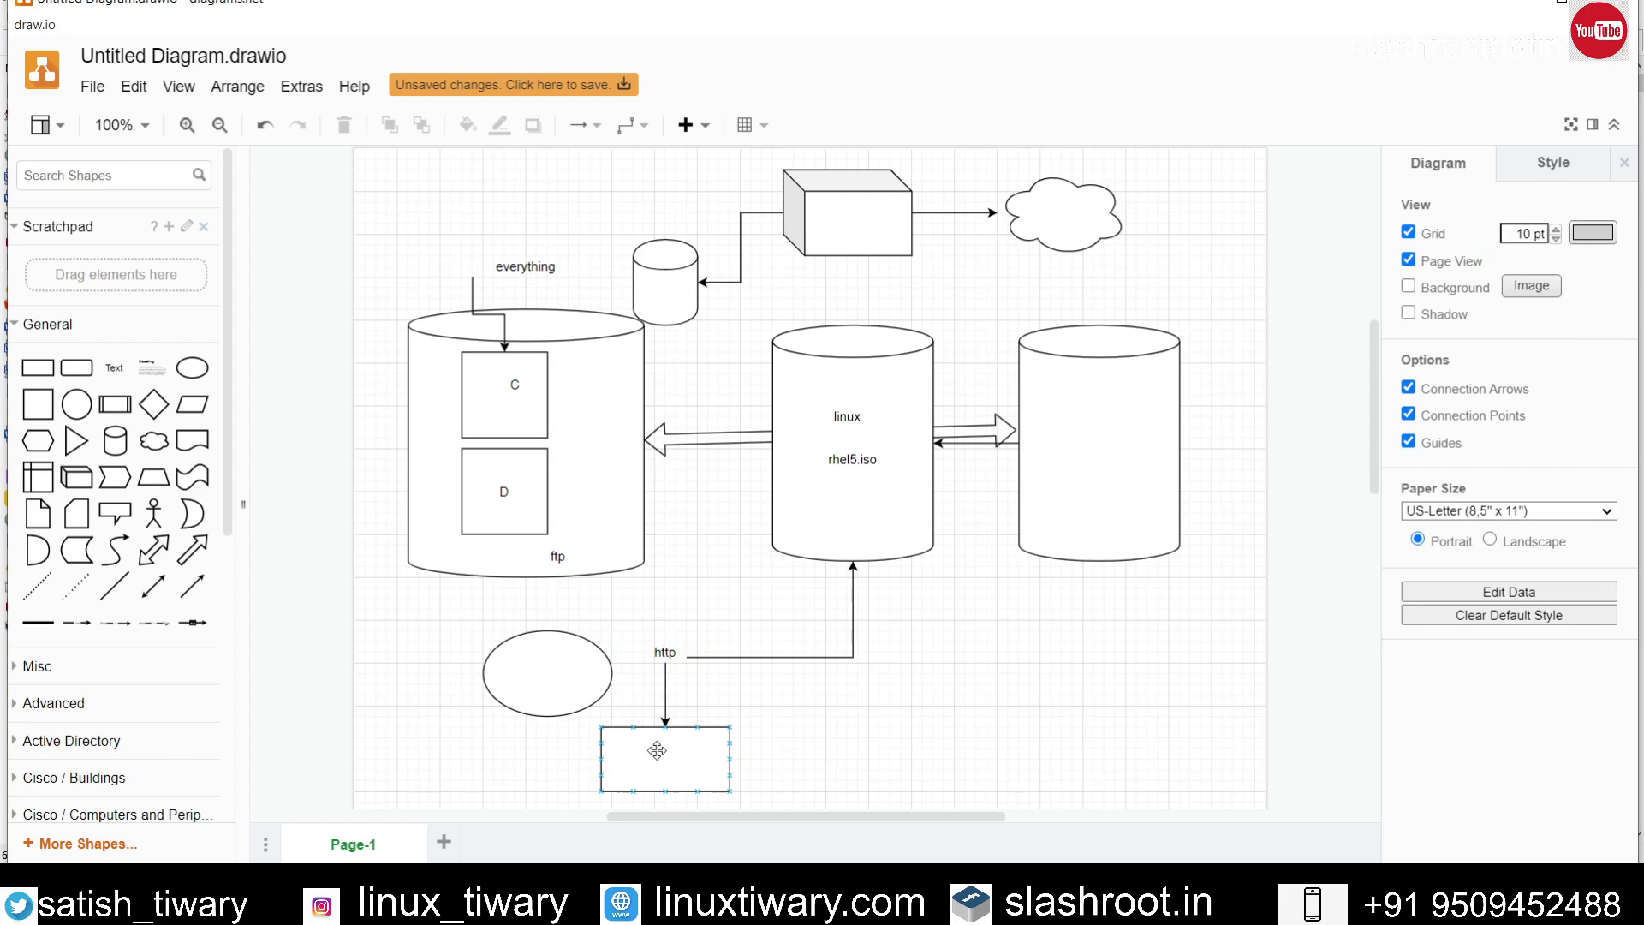
Step: Place a text label reading 'anthentication' inside the new rectangle, then switch back to Everything
click(115, 368)
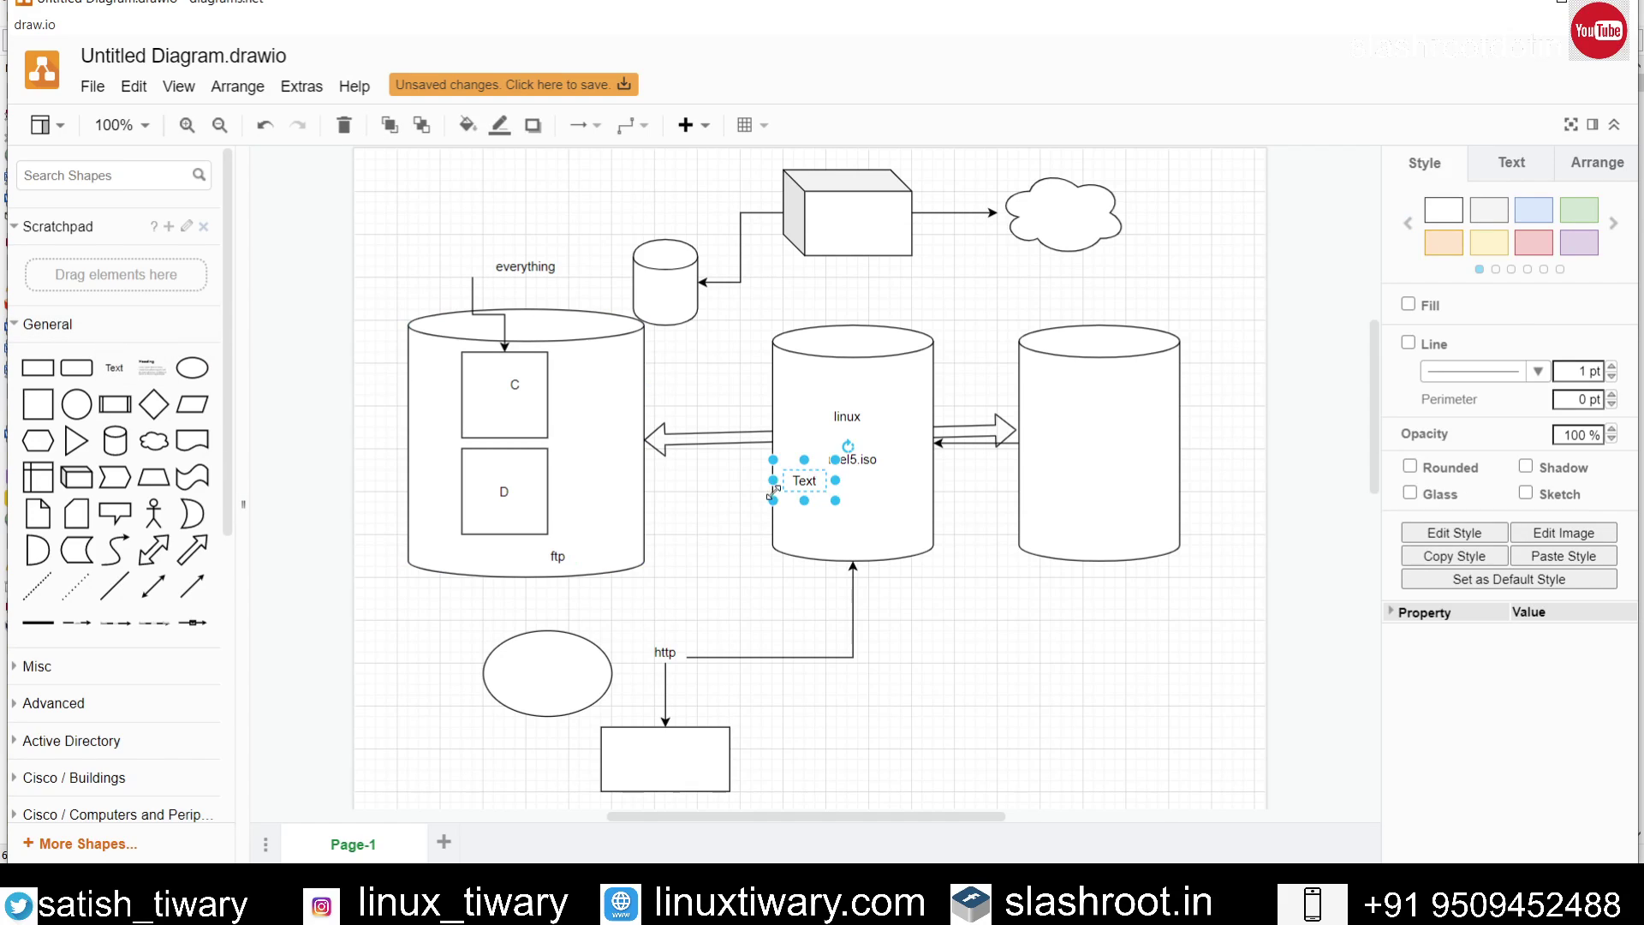
drag(801, 478, 654, 757)
double_click(654, 757)
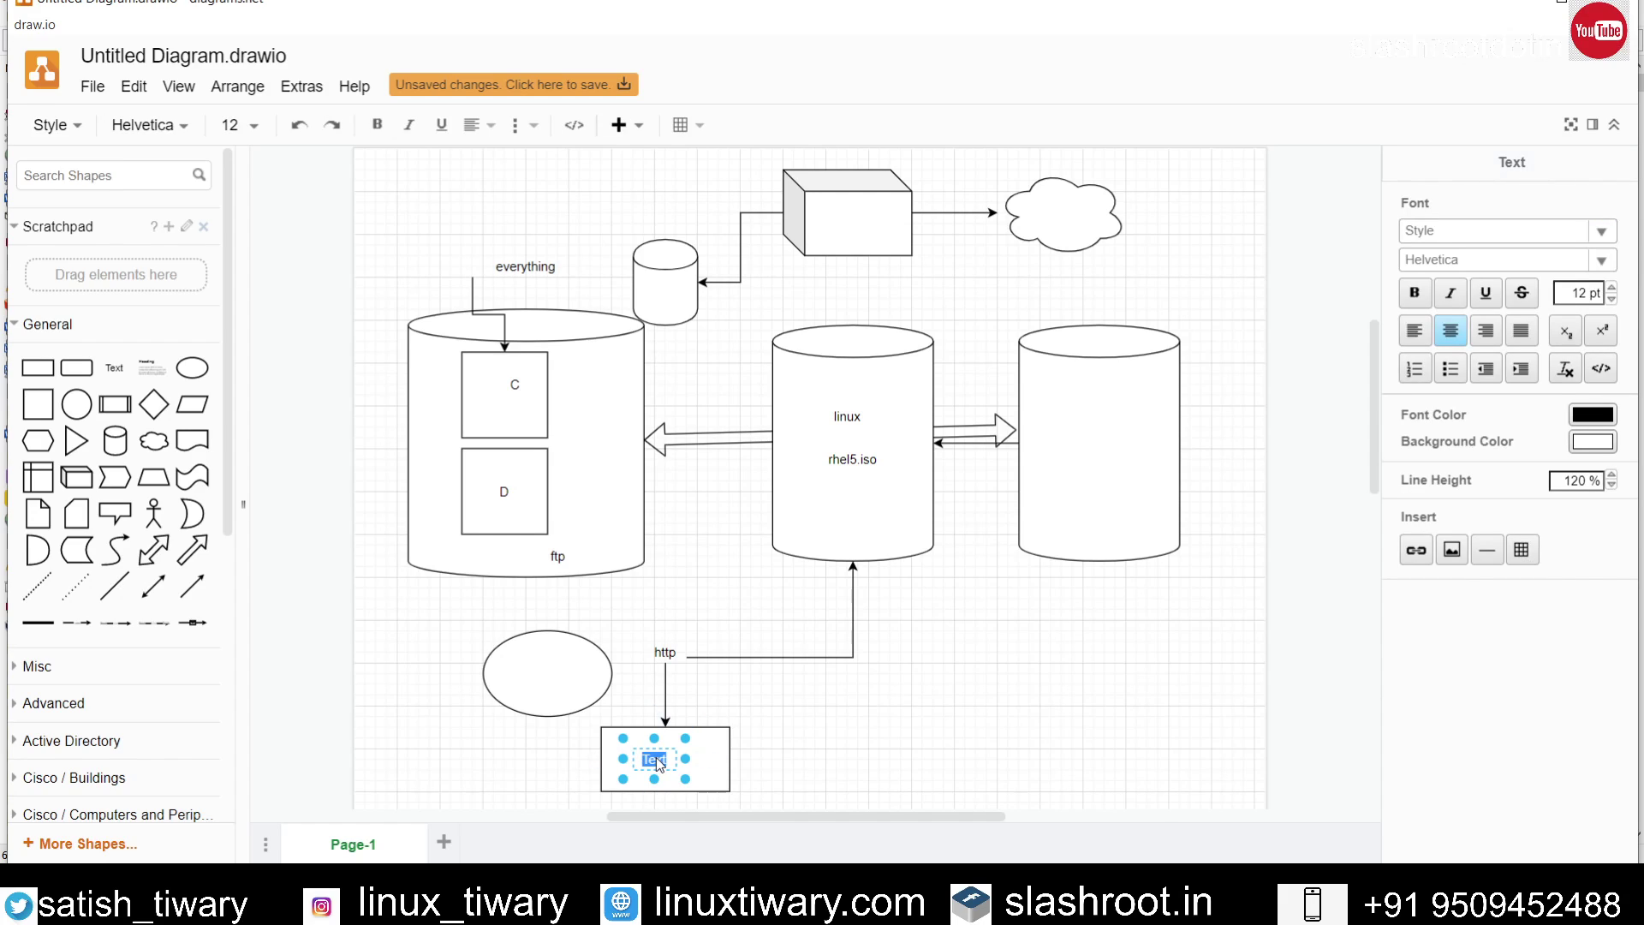
text(anthentication)
click(824, 711)
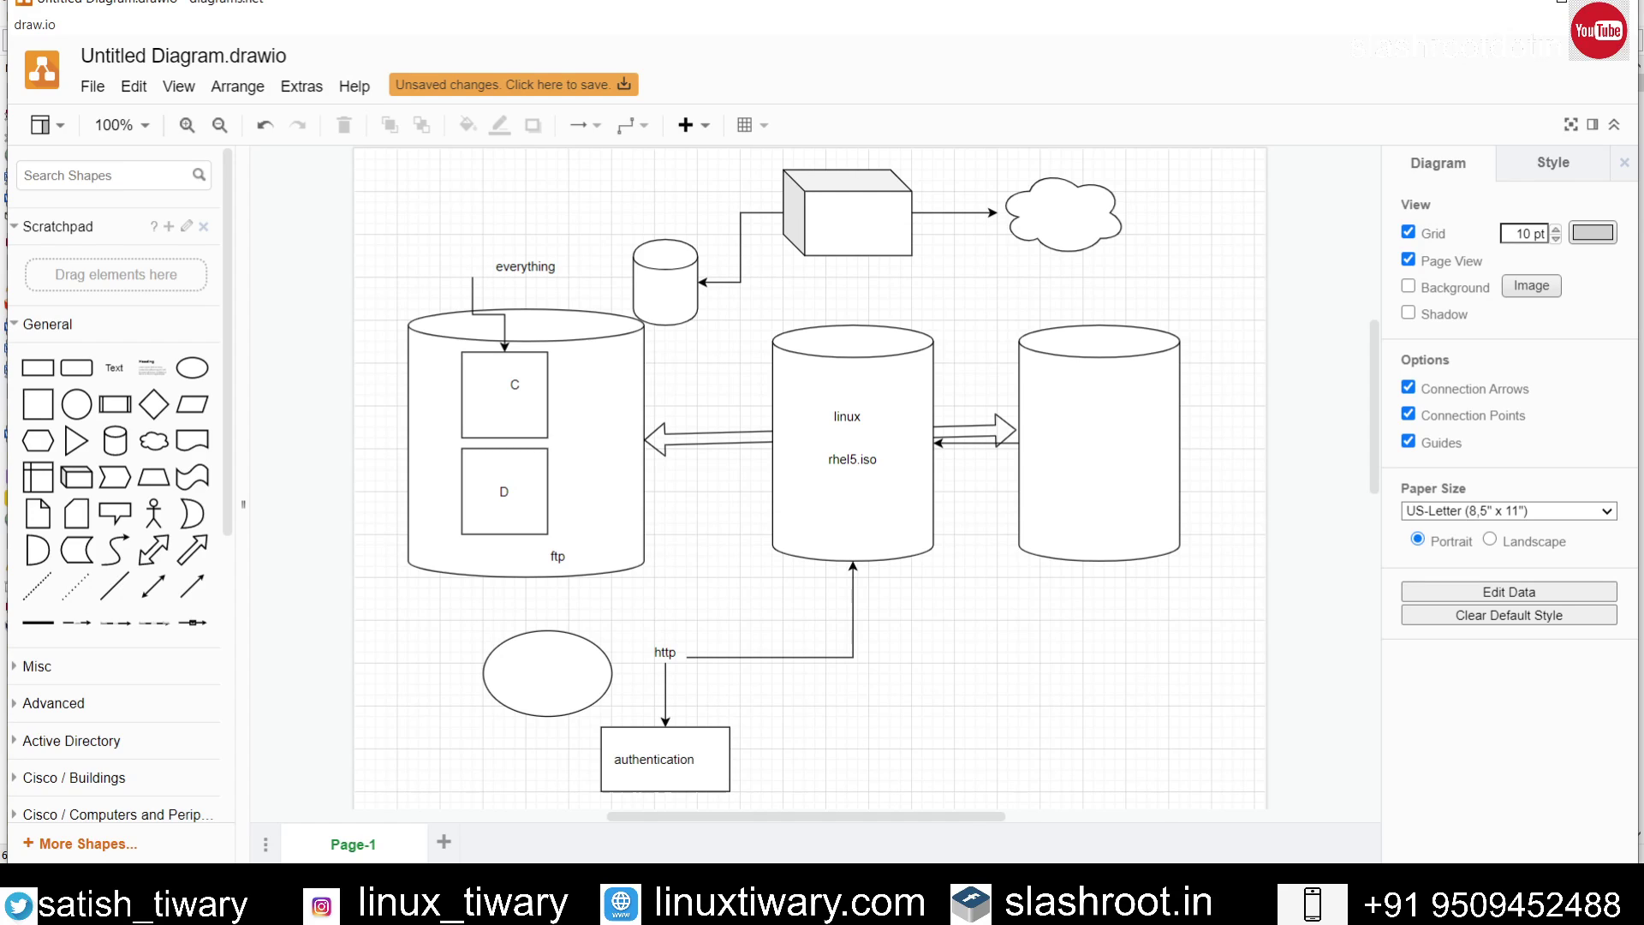
key(alt+Tab)
Step: In Tools > Options > HTTP Server, enter a login username and password and save with OK
click(250, 17)
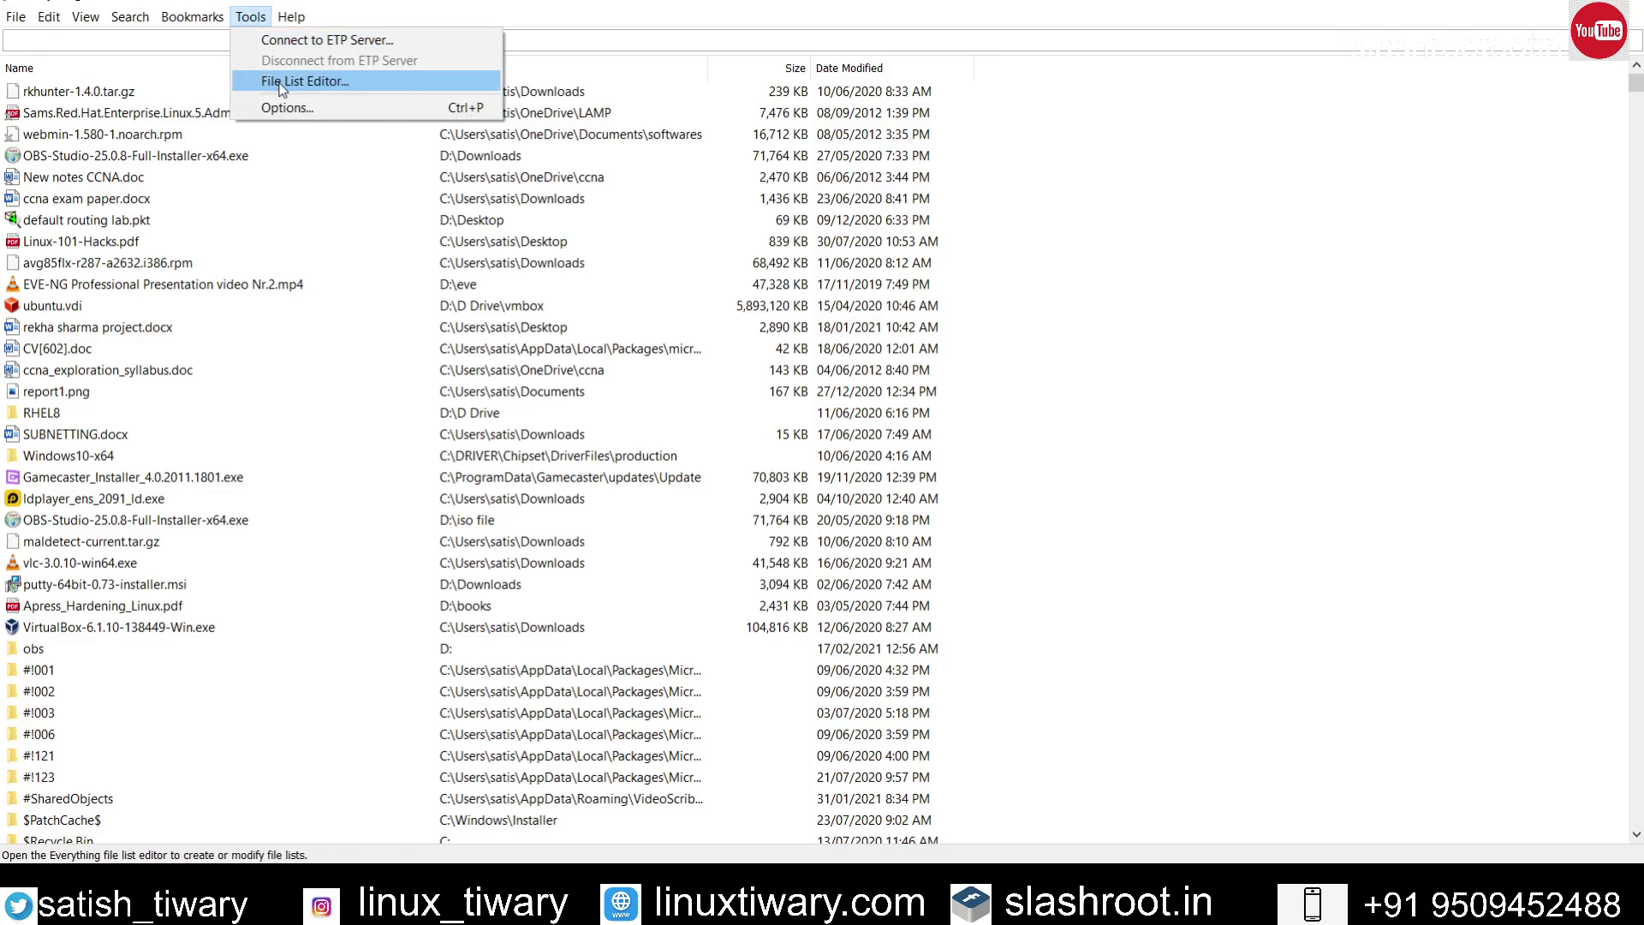
click(287, 108)
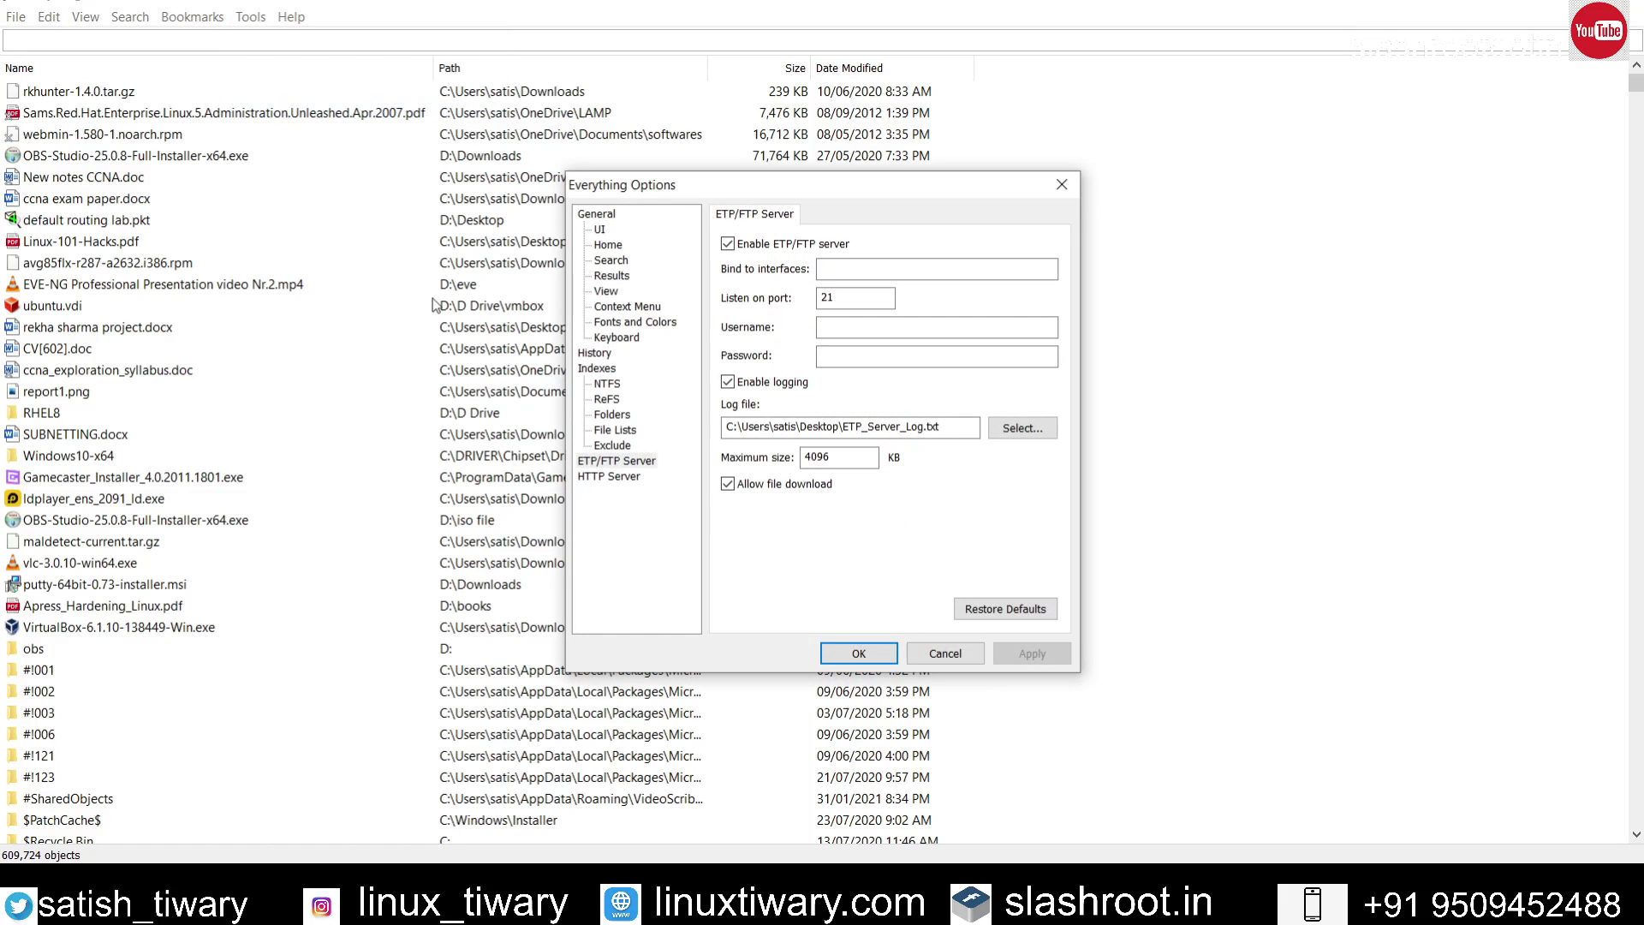
click(632, 481)
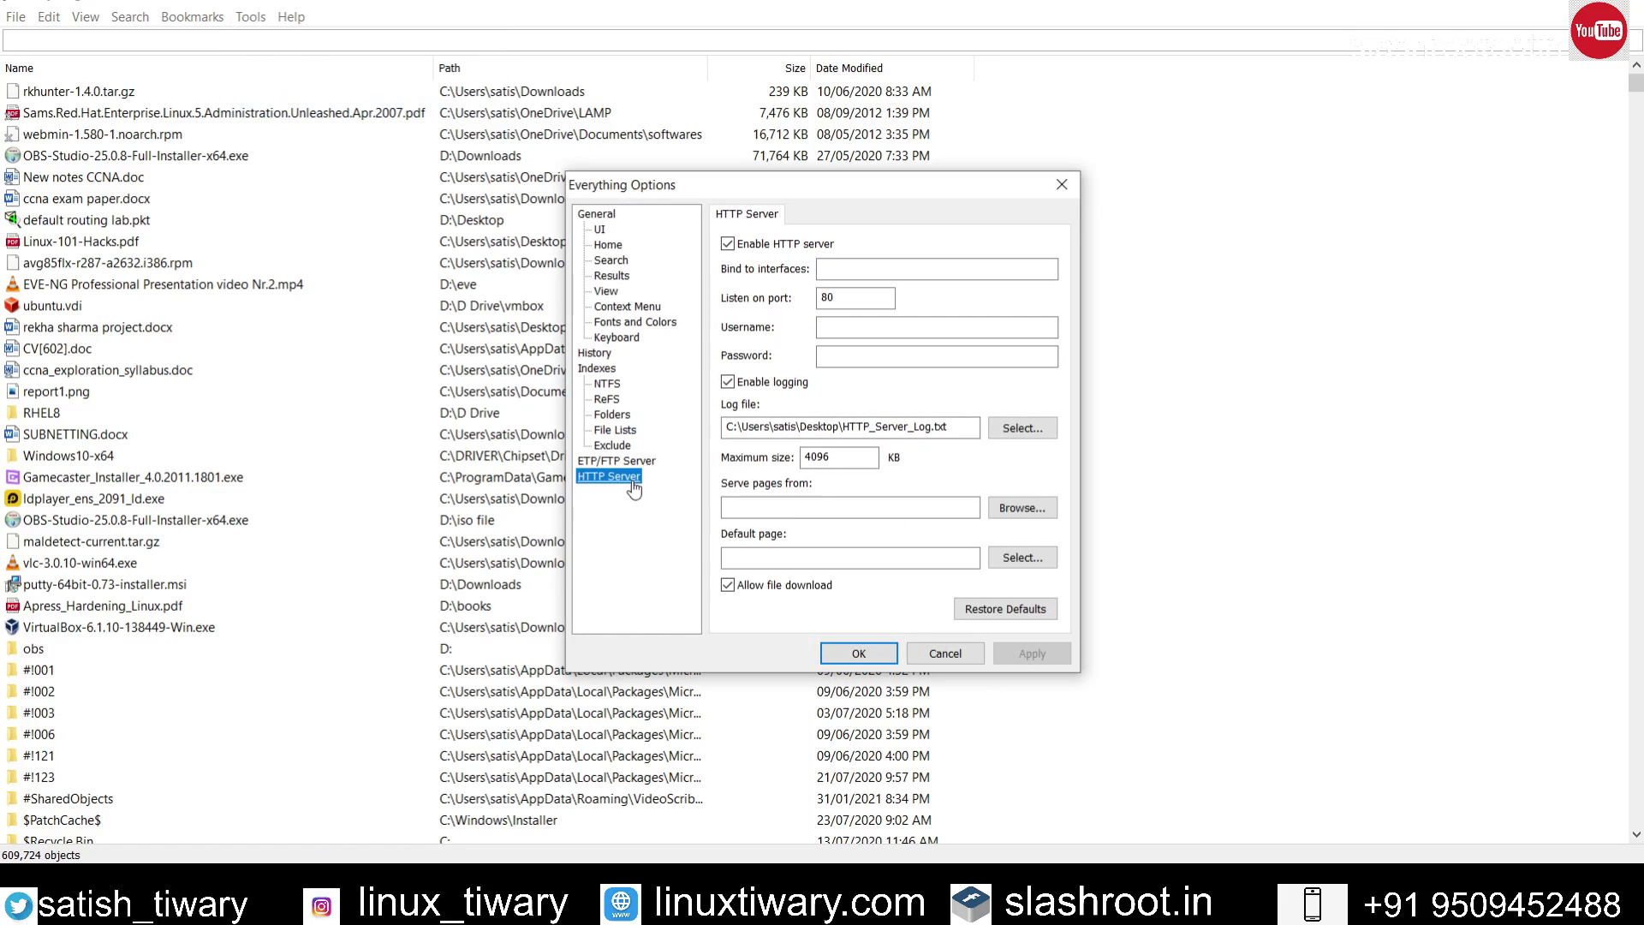
click(858, 326)
text(root)
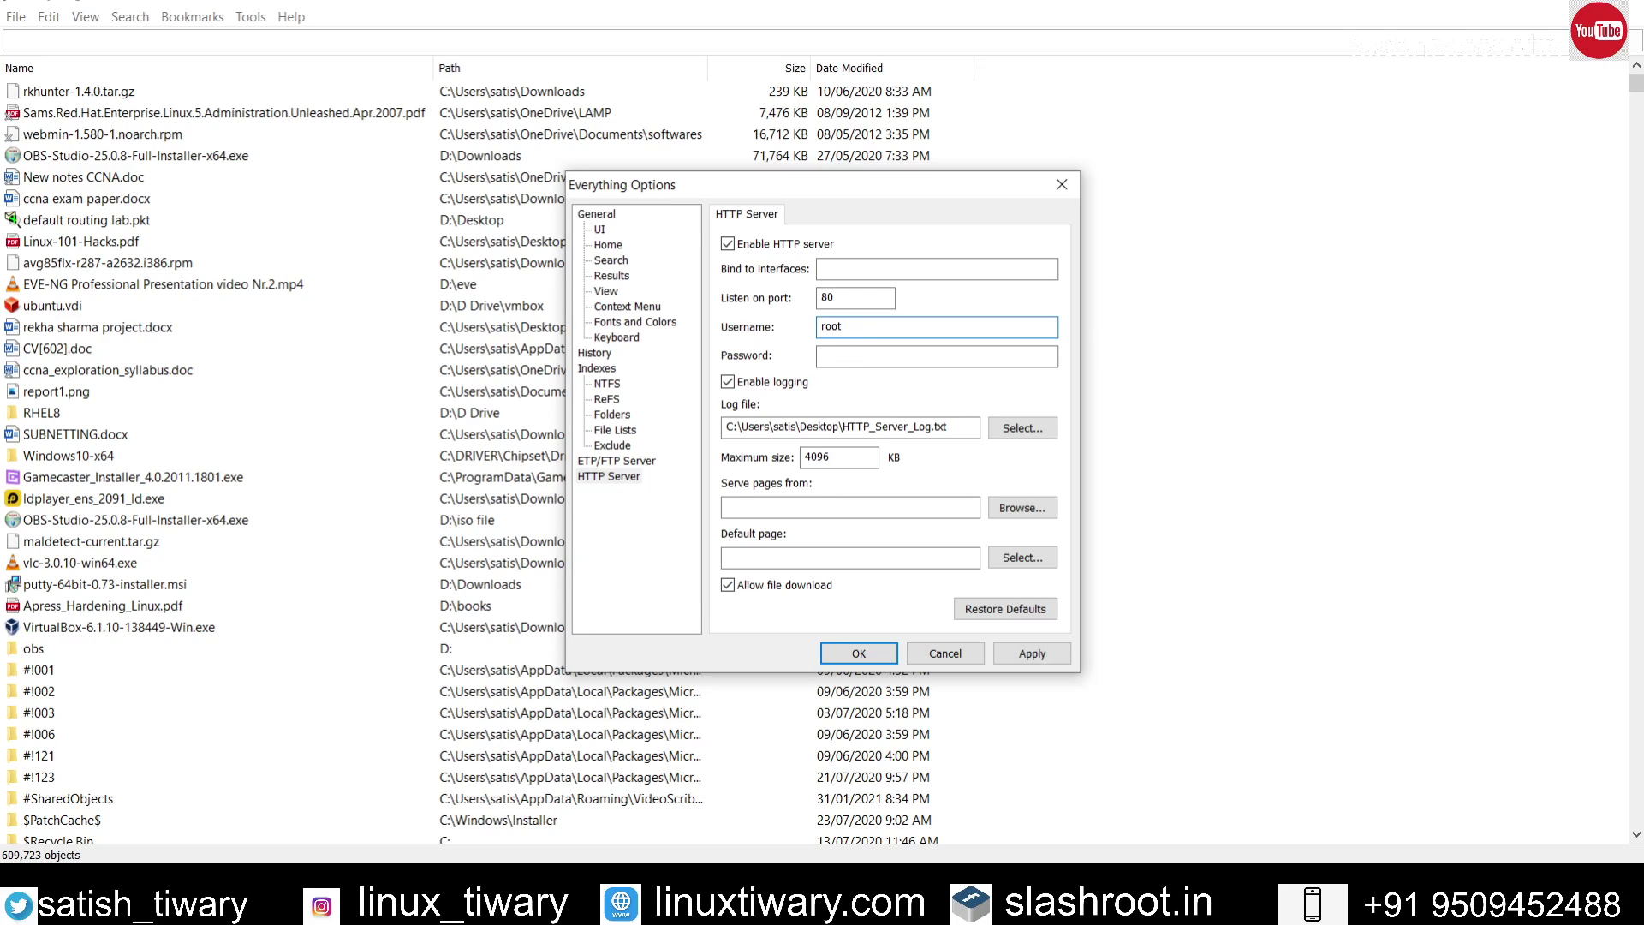
click(858, 356)
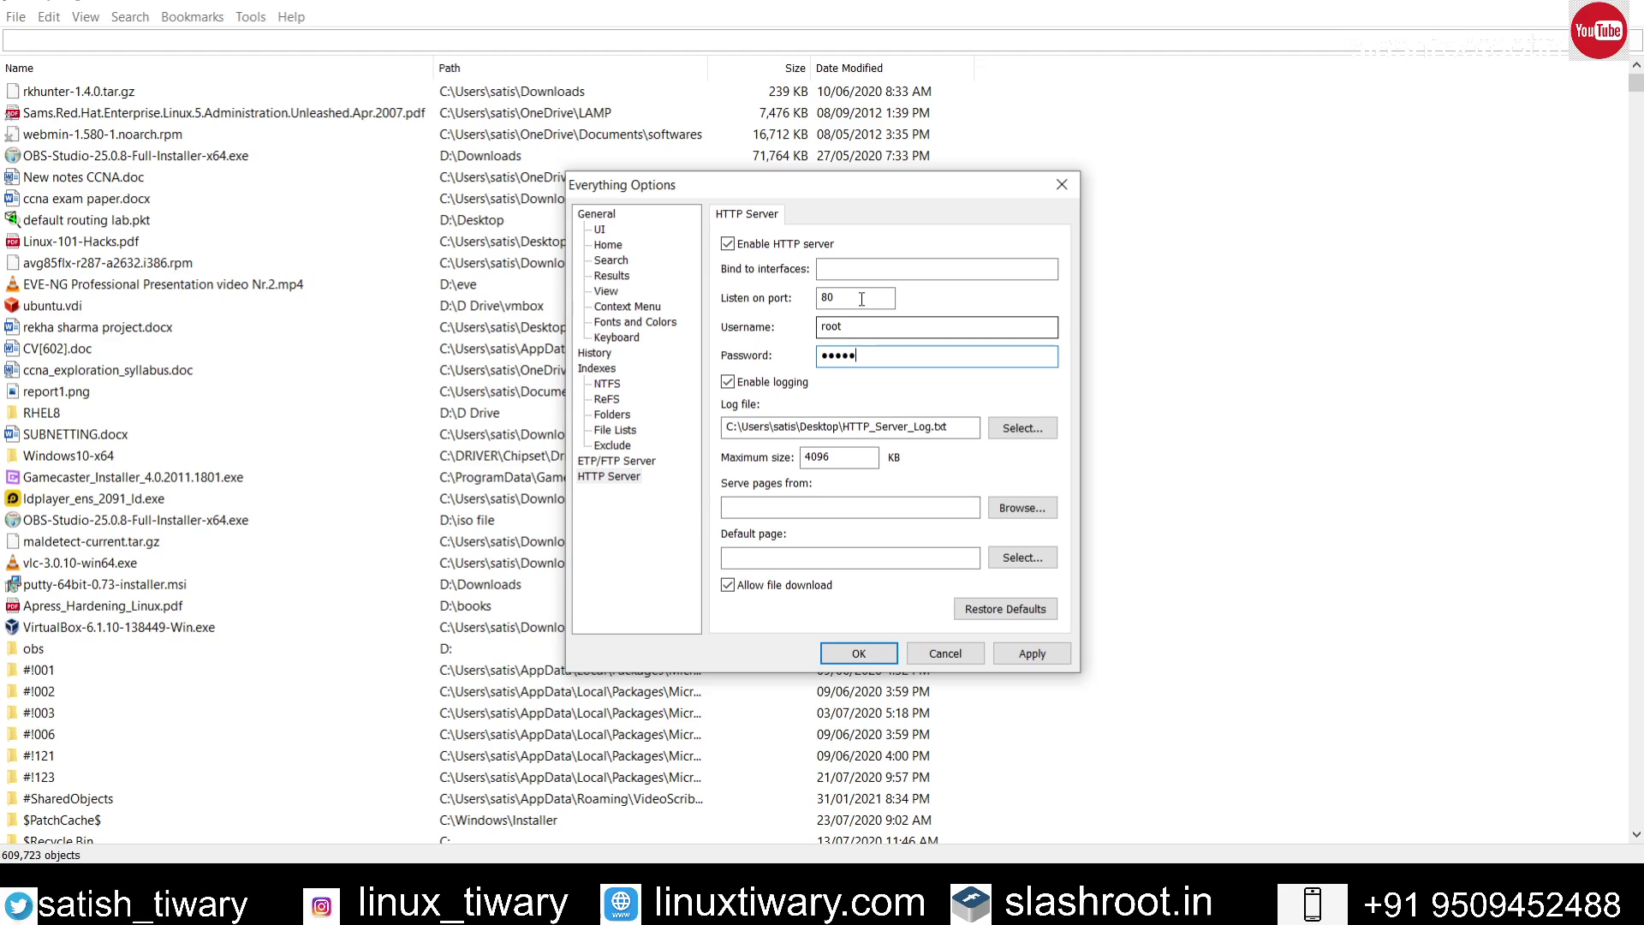
click(878, 653)
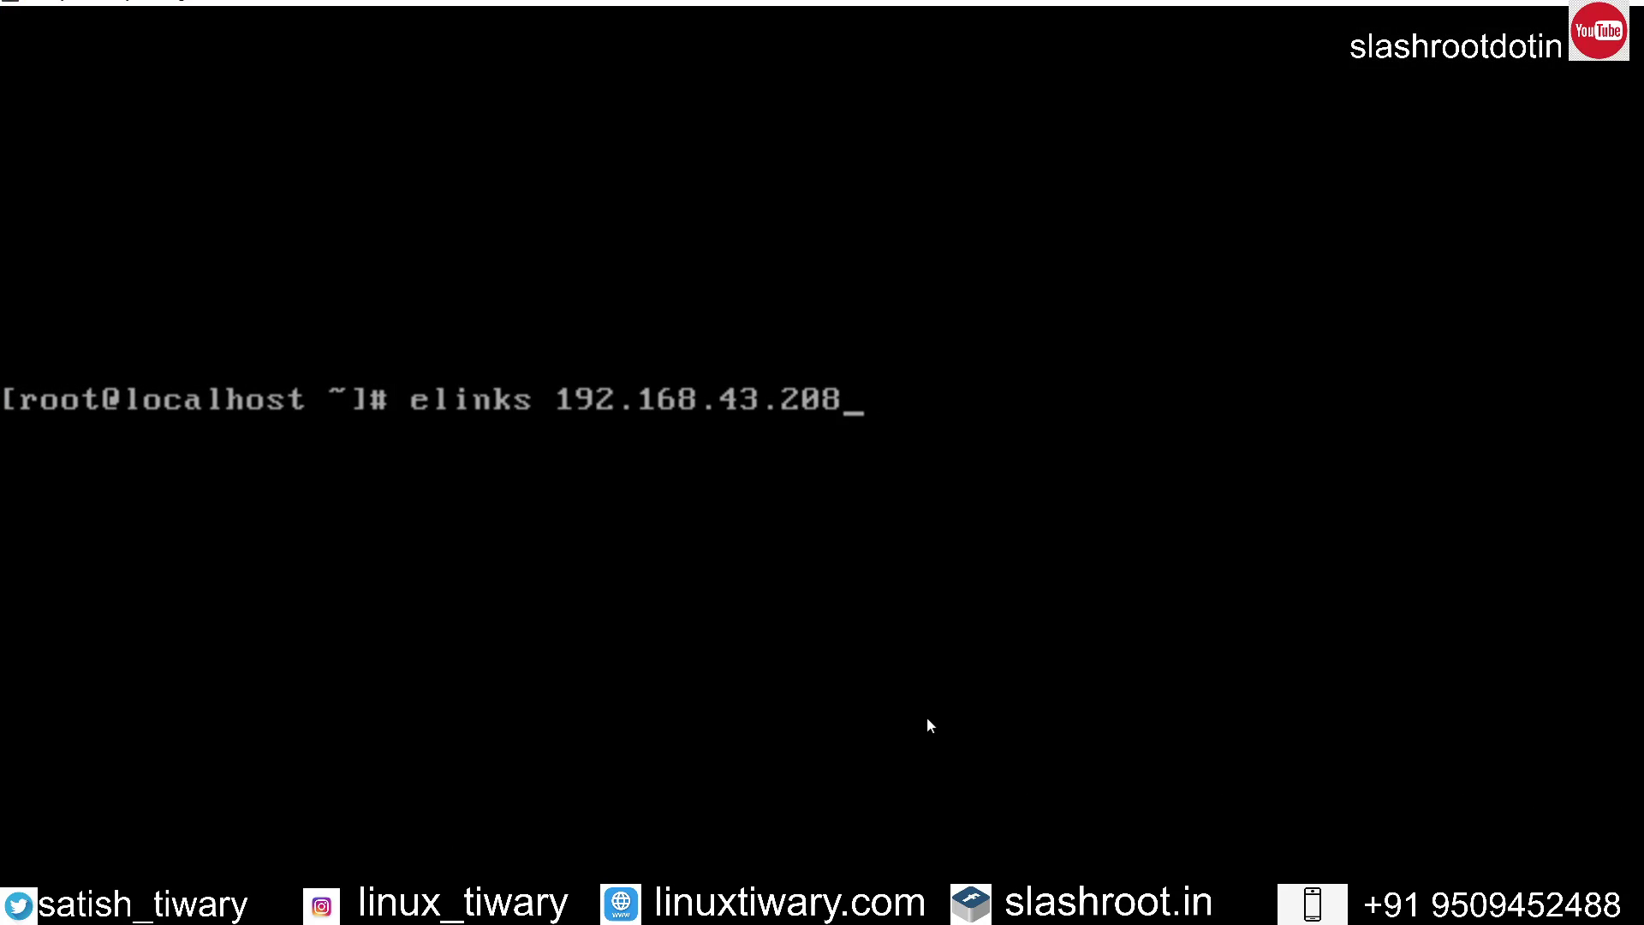
Step: Run elinks 192.168.43.208 and enter the login username at the HTTP Authentication prompt
key(Return)
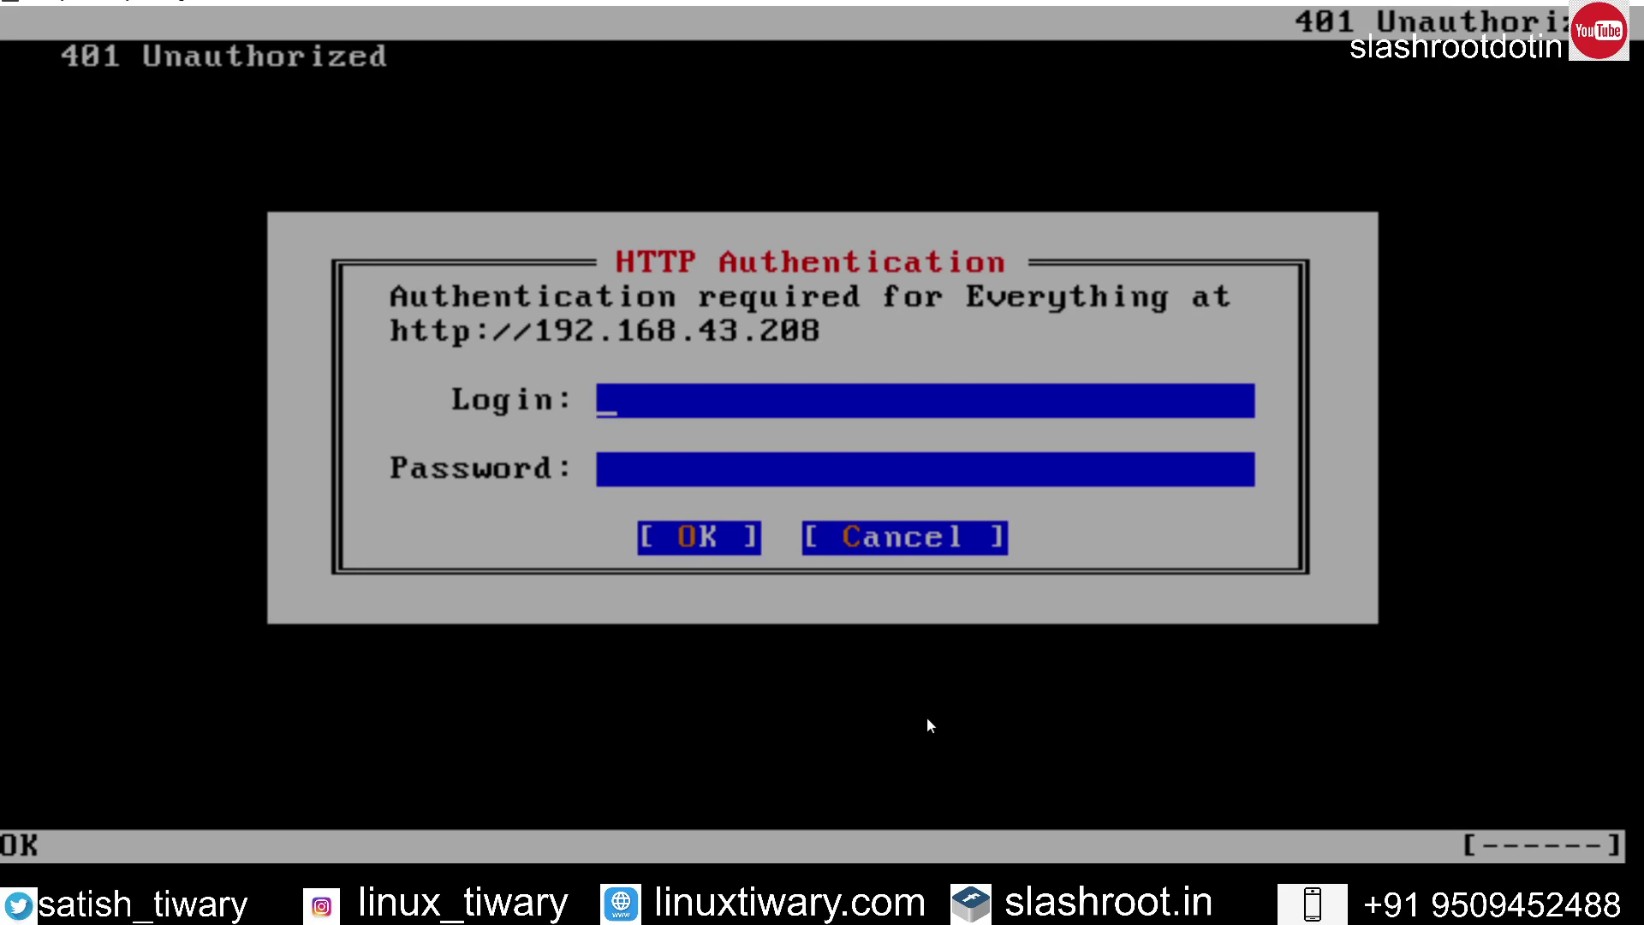
text(root)
key(Tab)
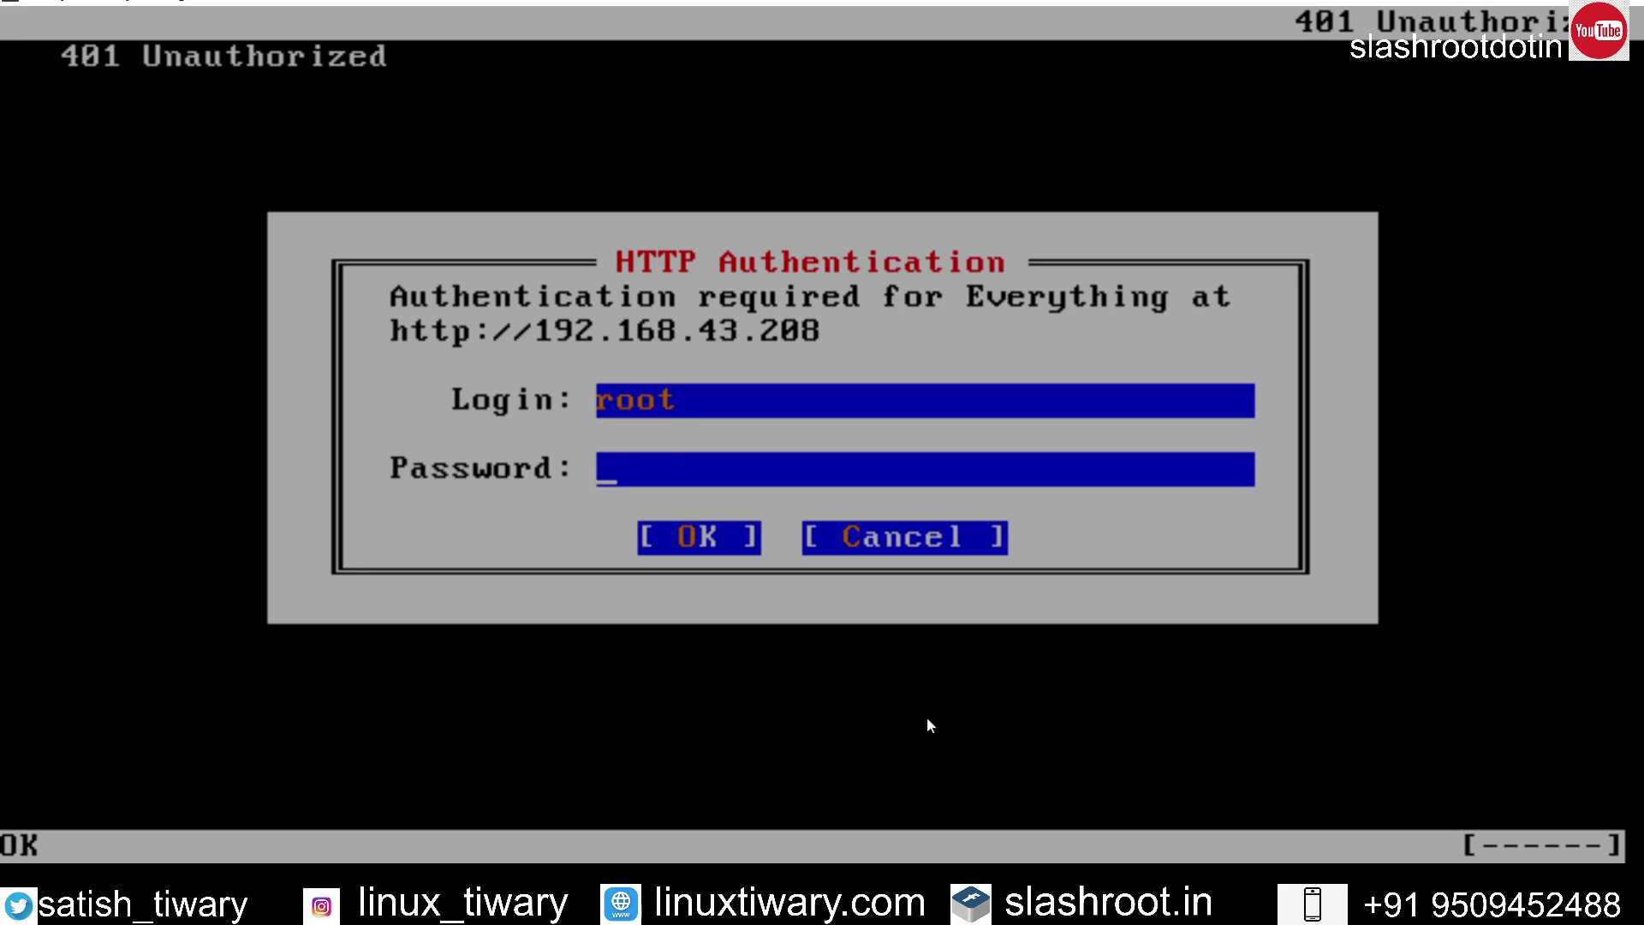
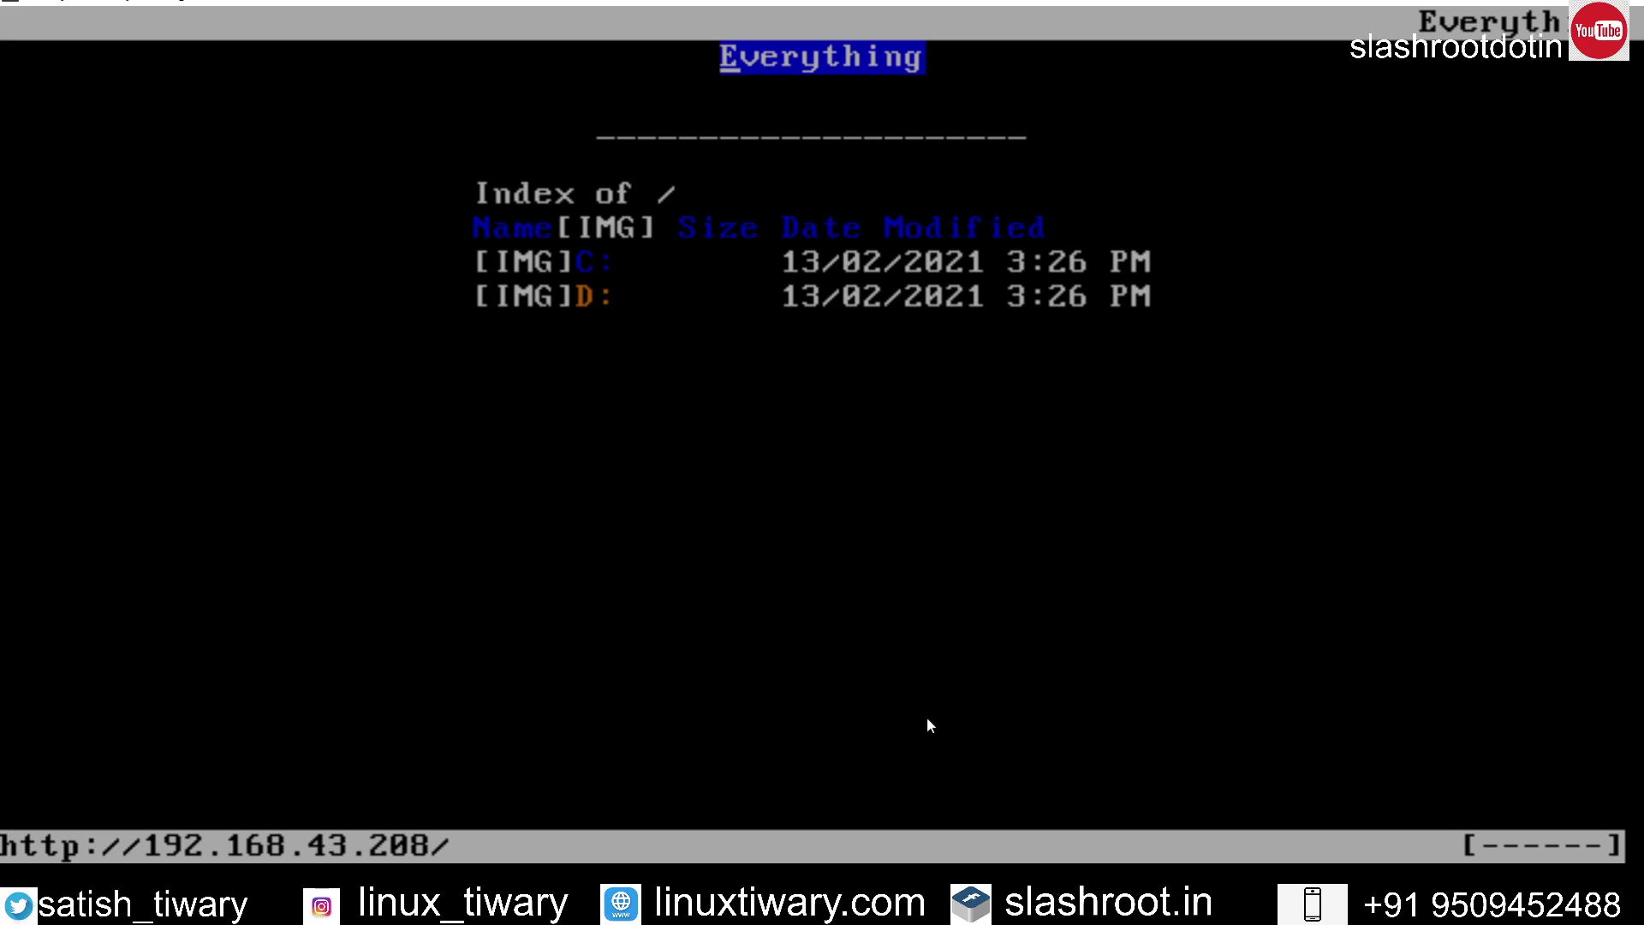
Step: Open the D: drive listing from the server's index page in ELinks
key(Down)
key(Down)
key(Down)
key(Down)
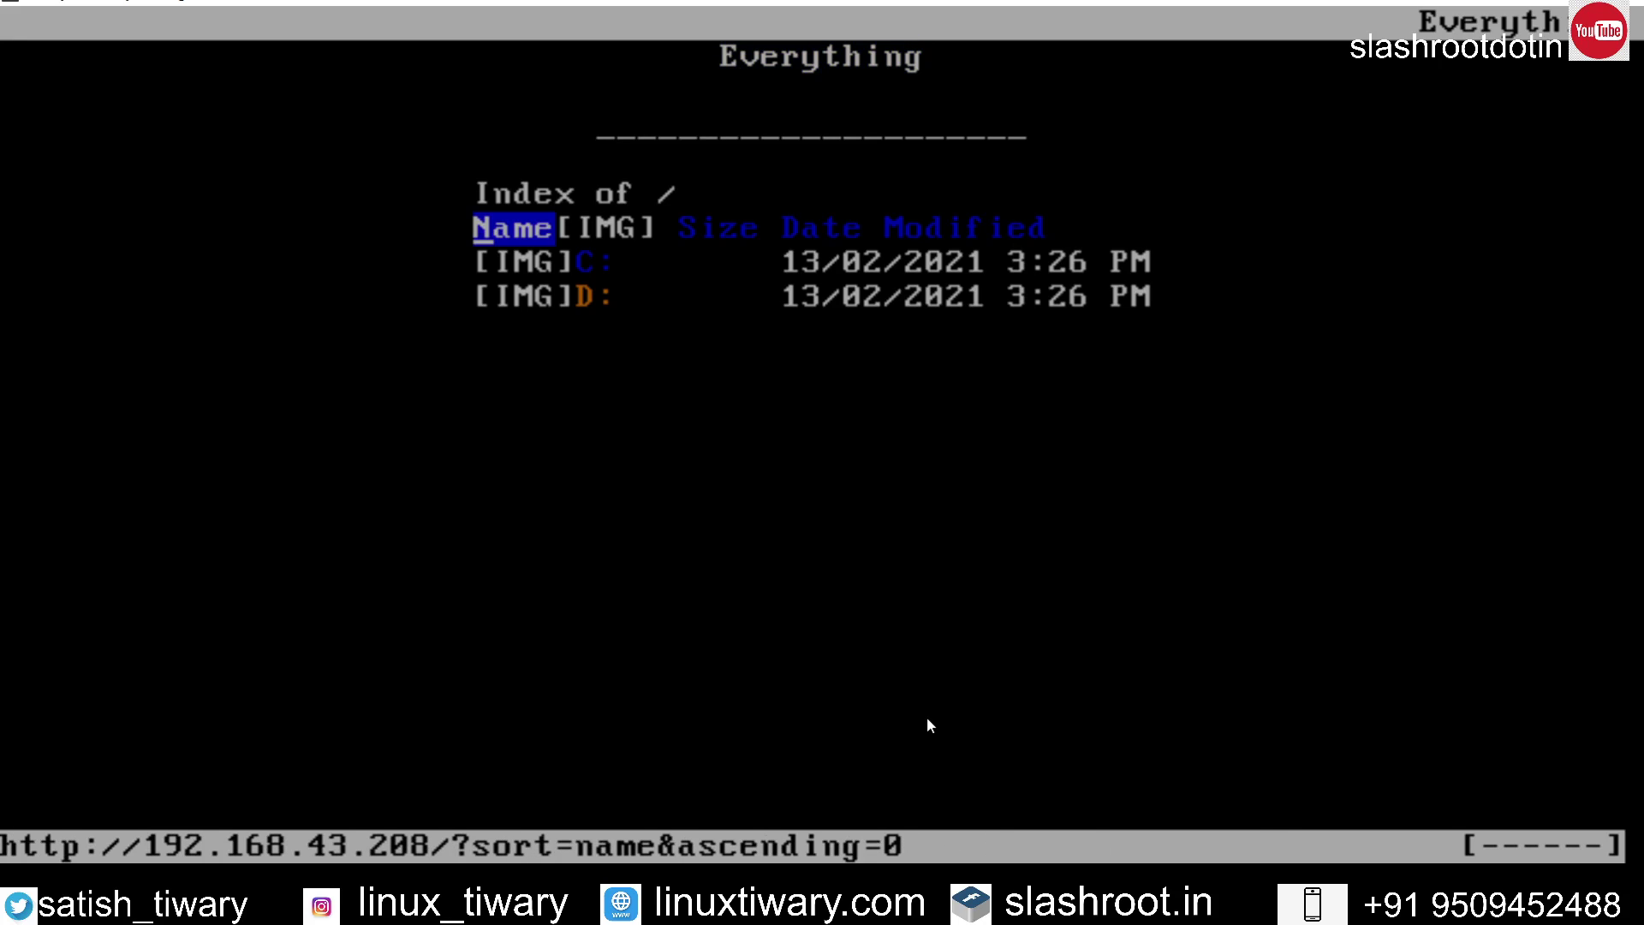
key(Down)
key(Down)
key(Down)
key(Down)
key(Down)
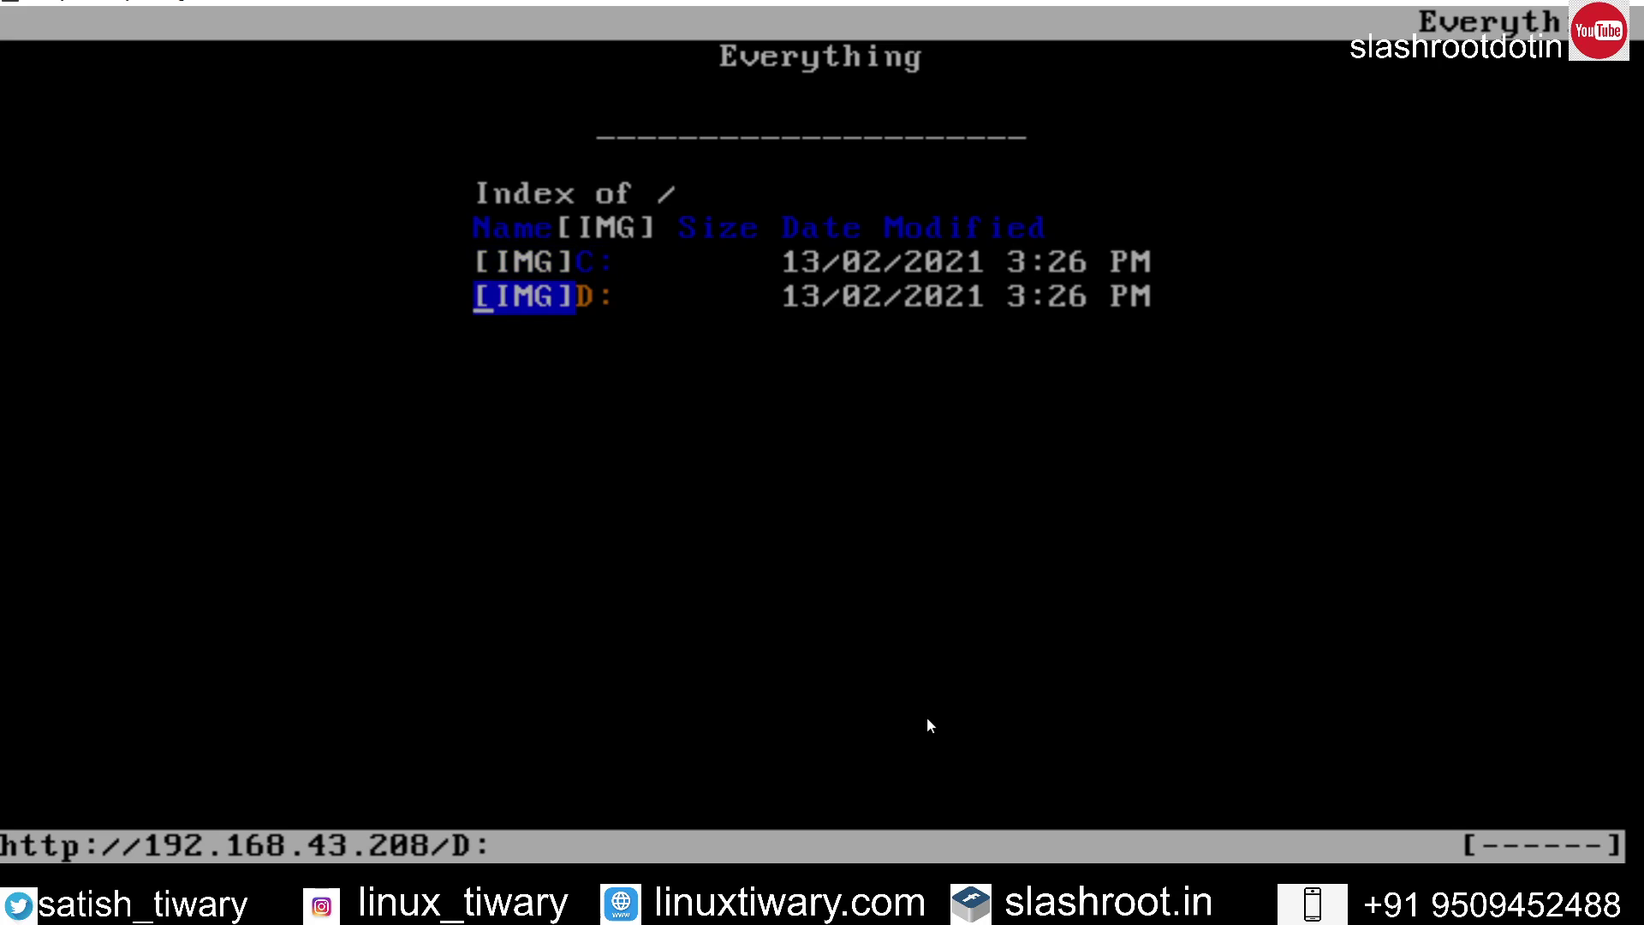
key(Return)
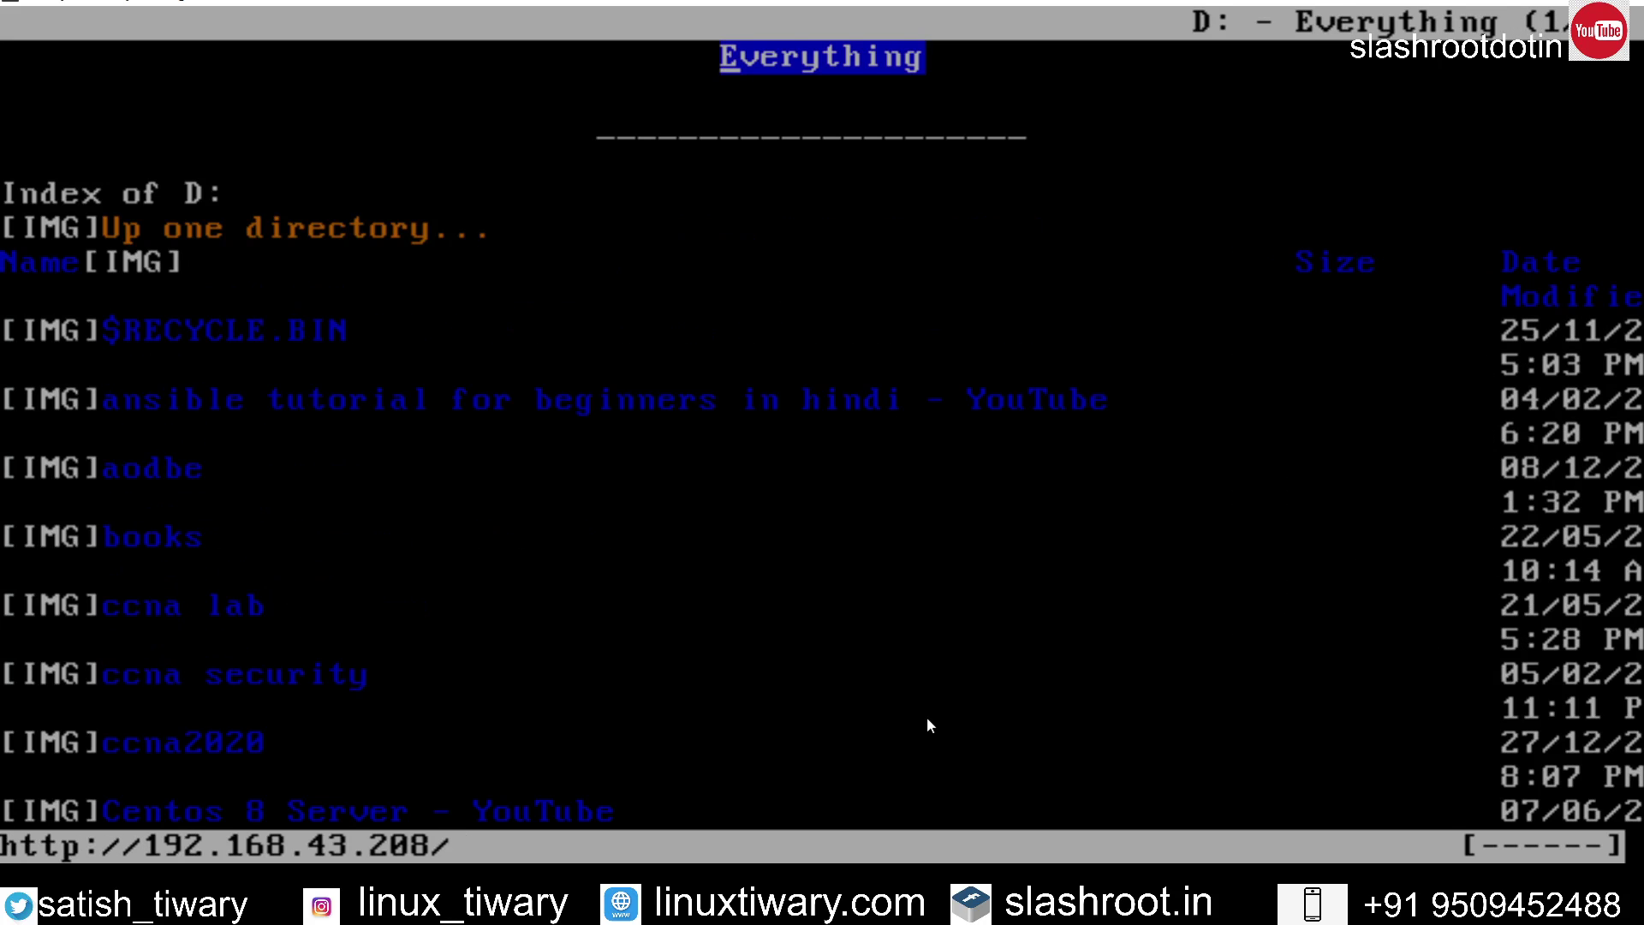
Step: Bring up the ELinks main menu and choose to quit the browser
key(Down)
key(Down)
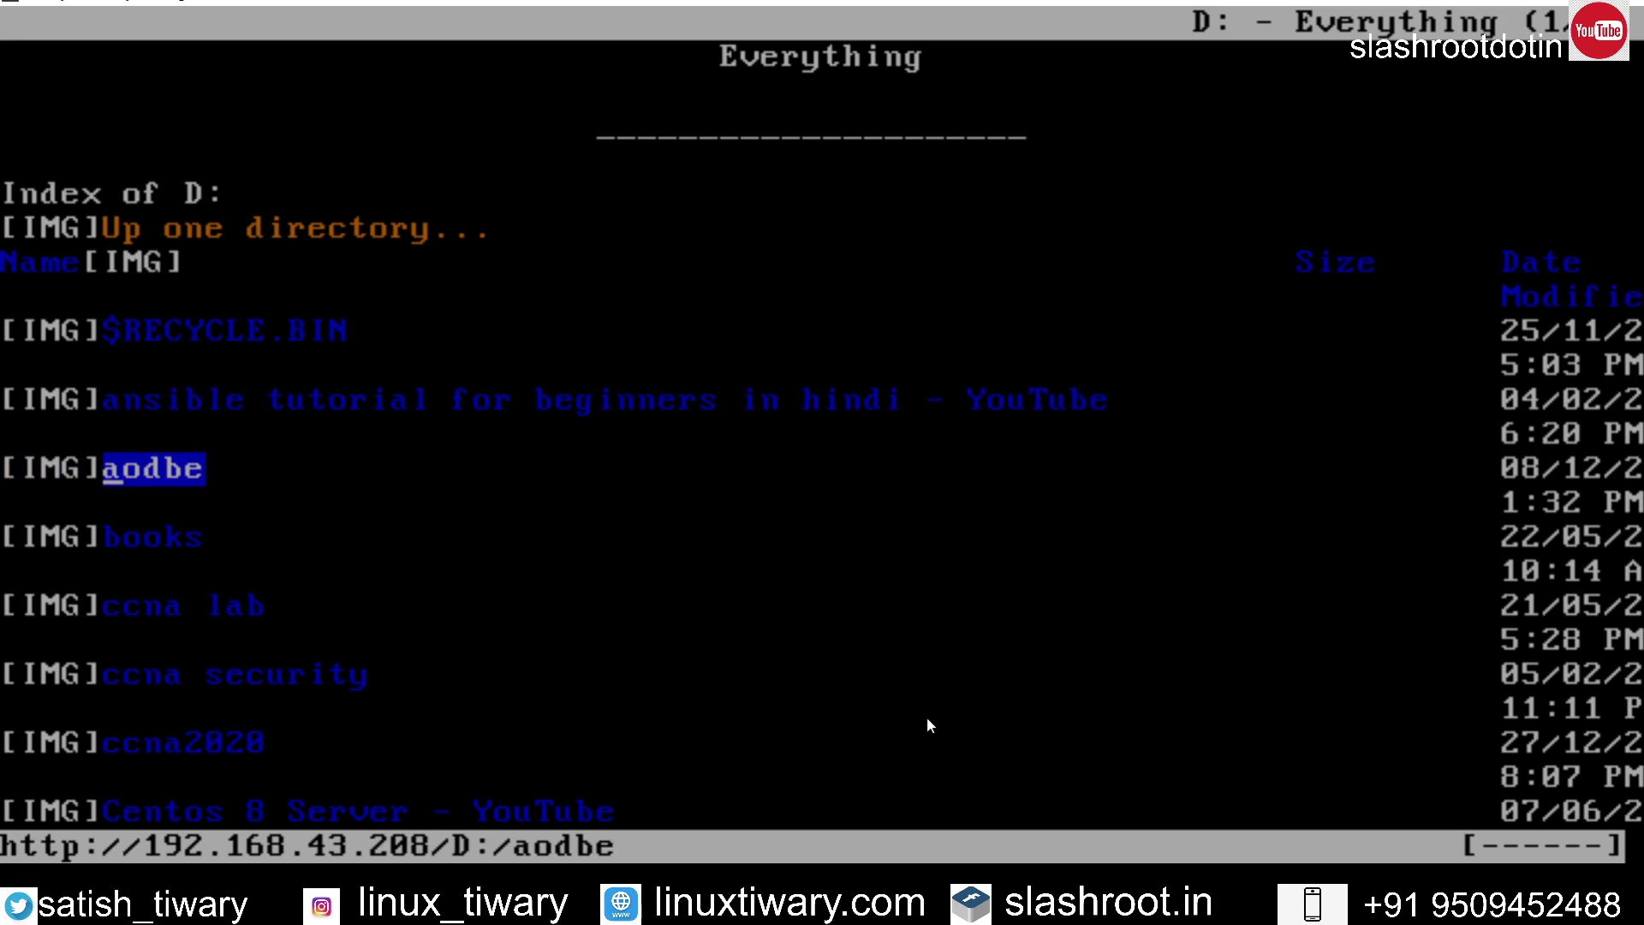
key(Escape)
key(Down)
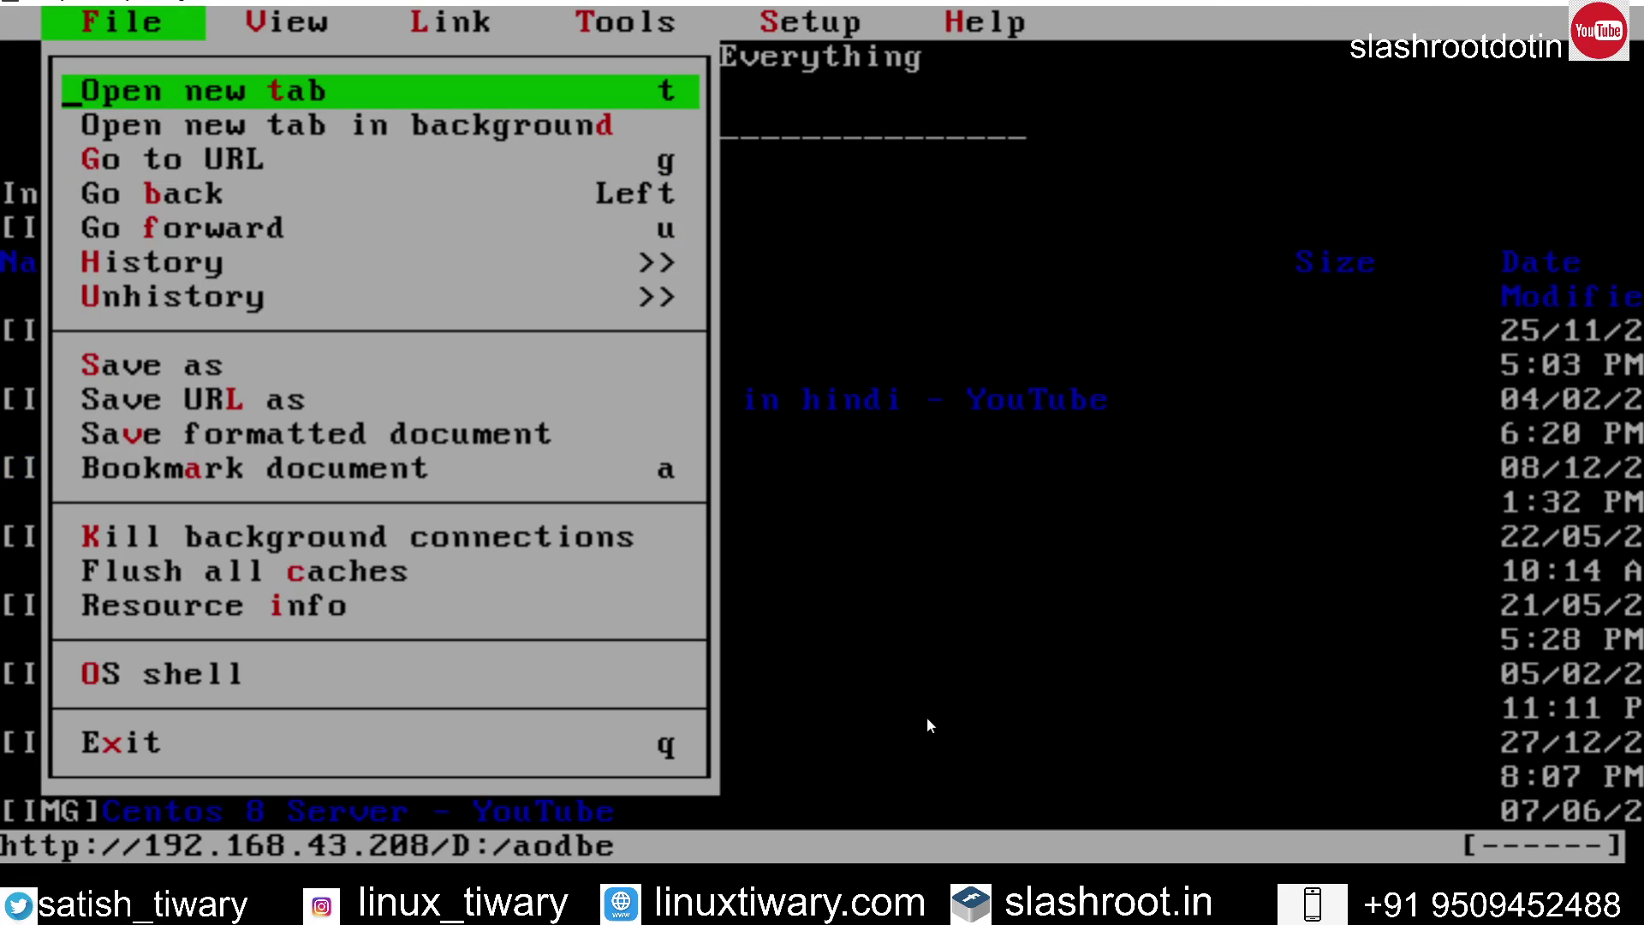
key(Up)
Step: Confirm quitting ELinks, minimize the Linux terminal and return to Everything
key(Return)
key(Return)
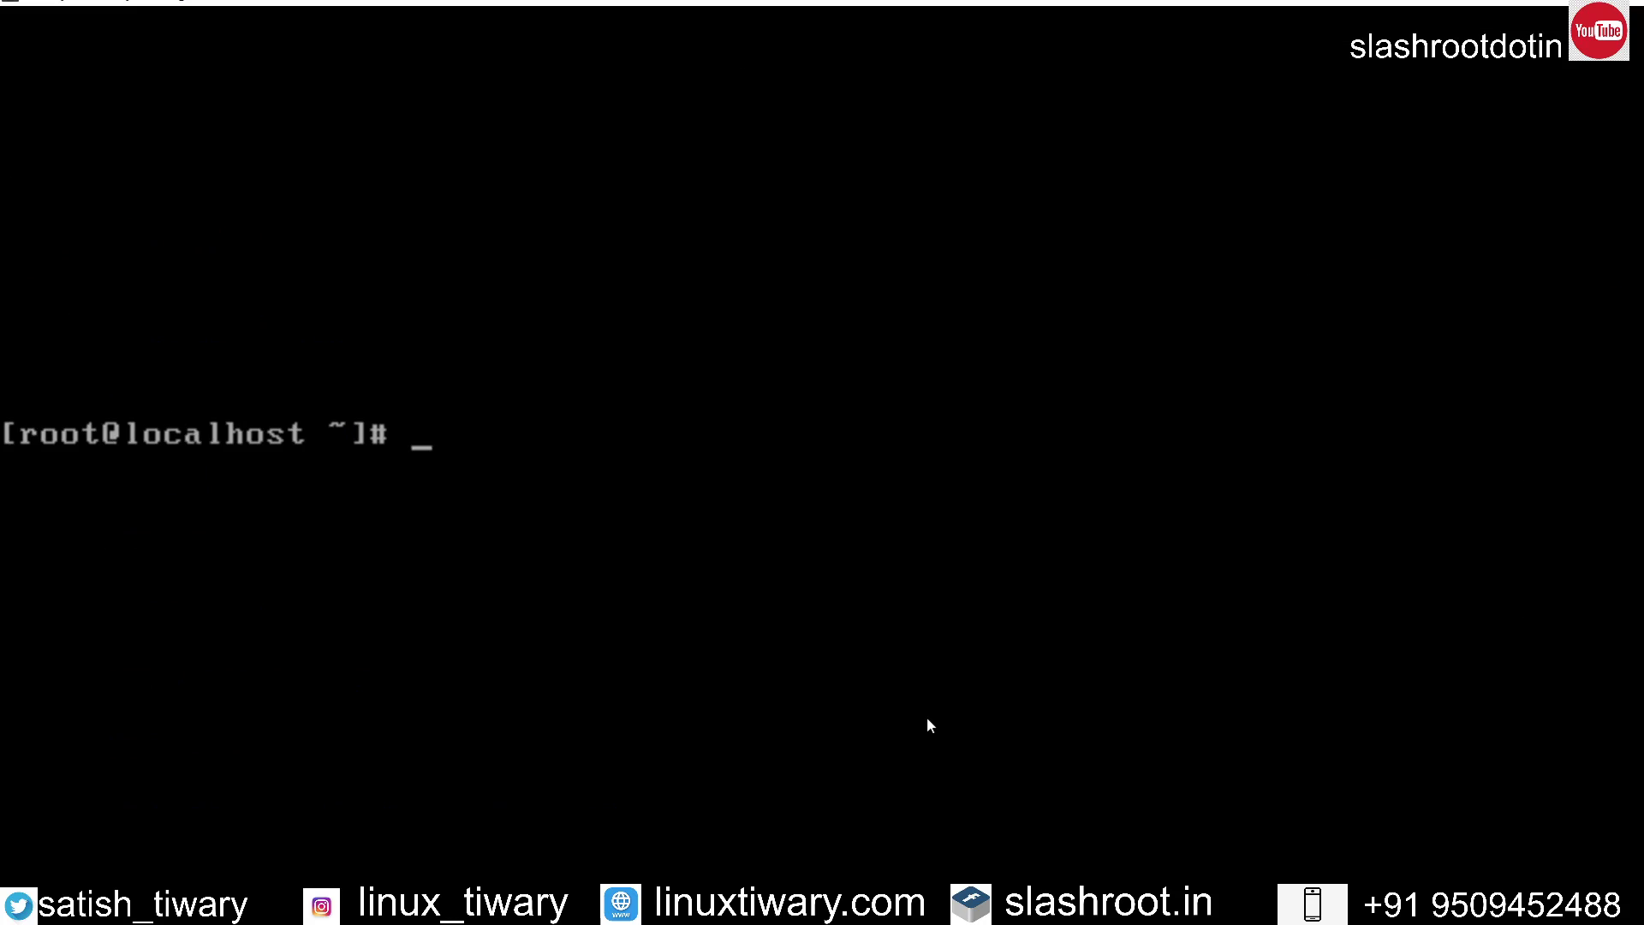
click(1527, 5)
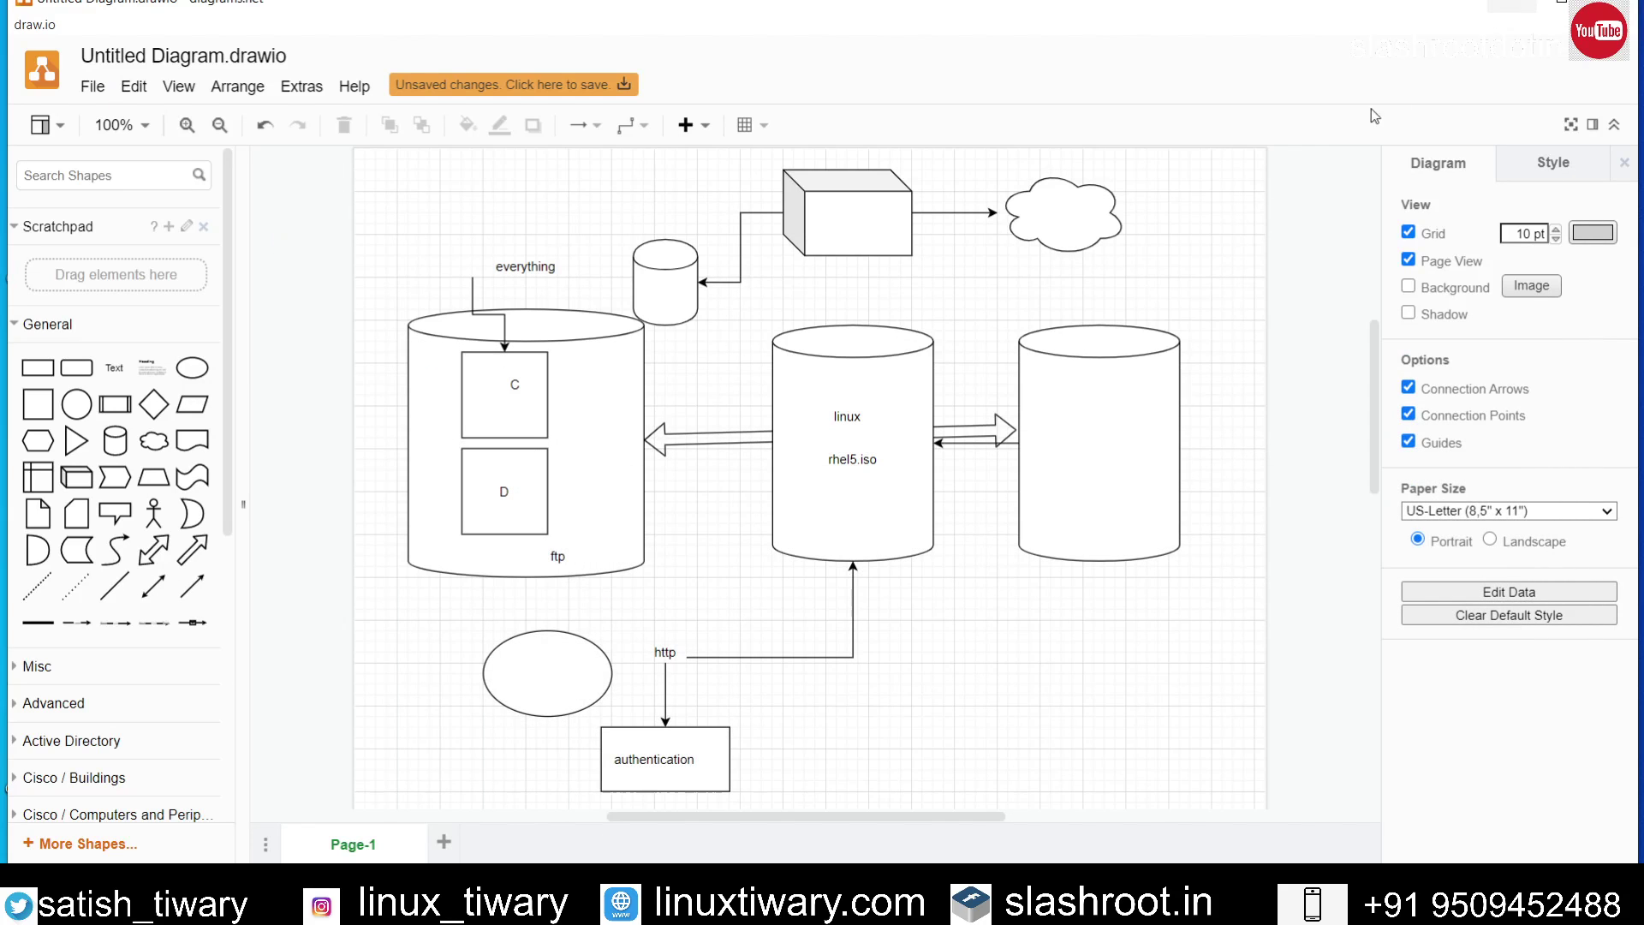
click(1244, 892)
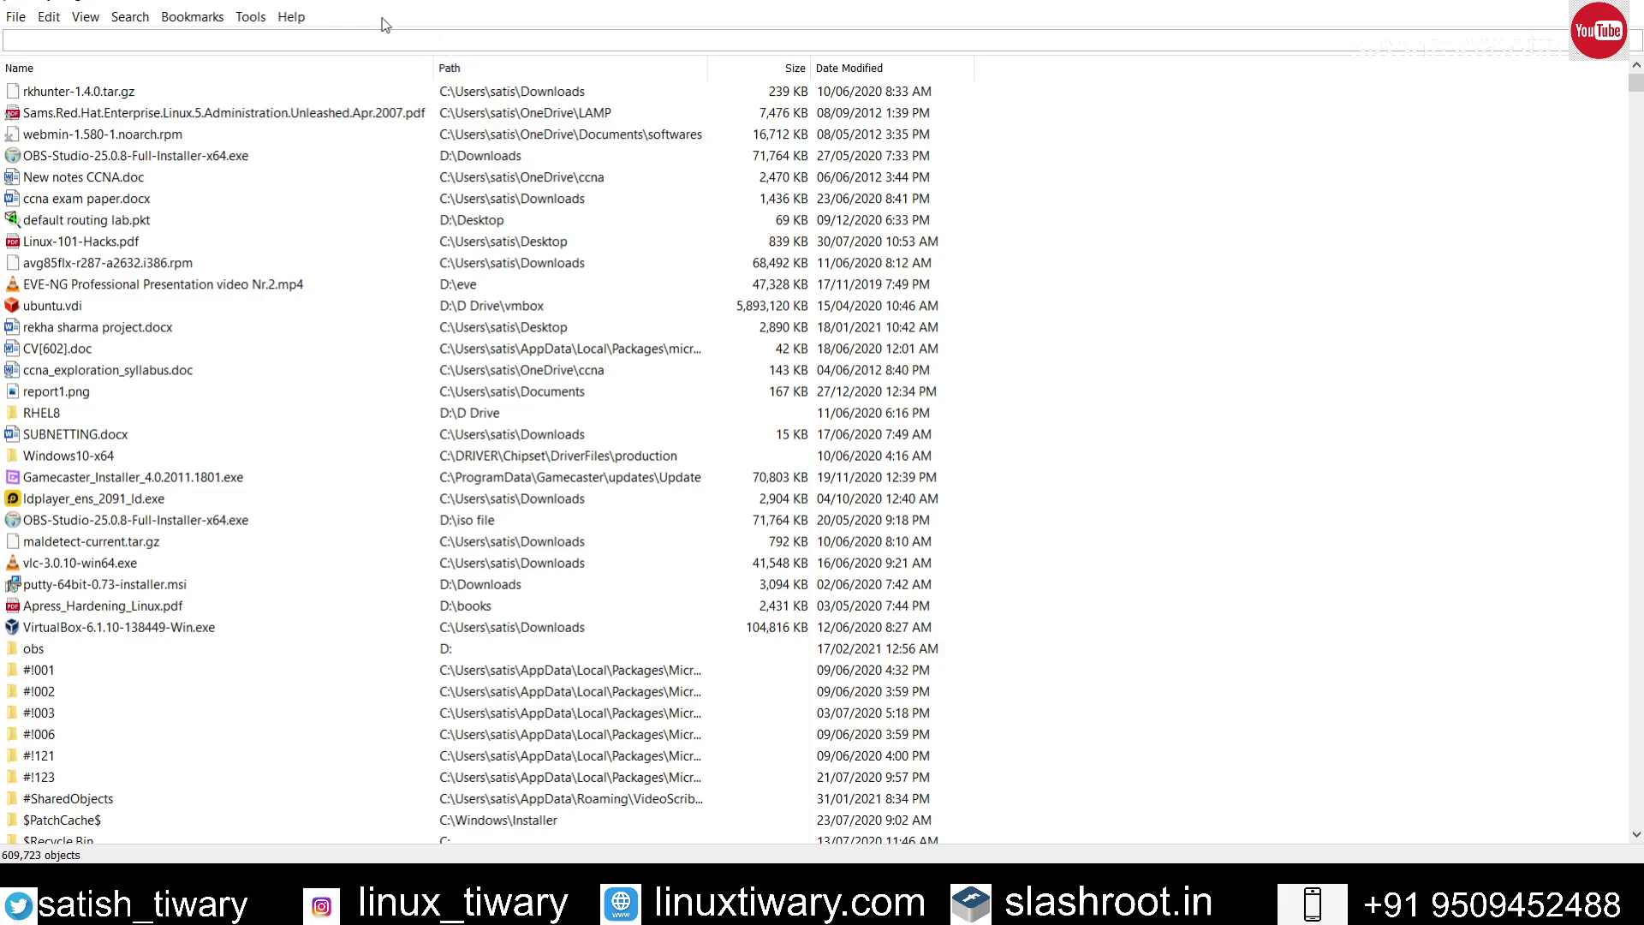
Step: In Everything's FTP server options, enter a login username and password and save with OK
click(250, 16)
click(272, 107)
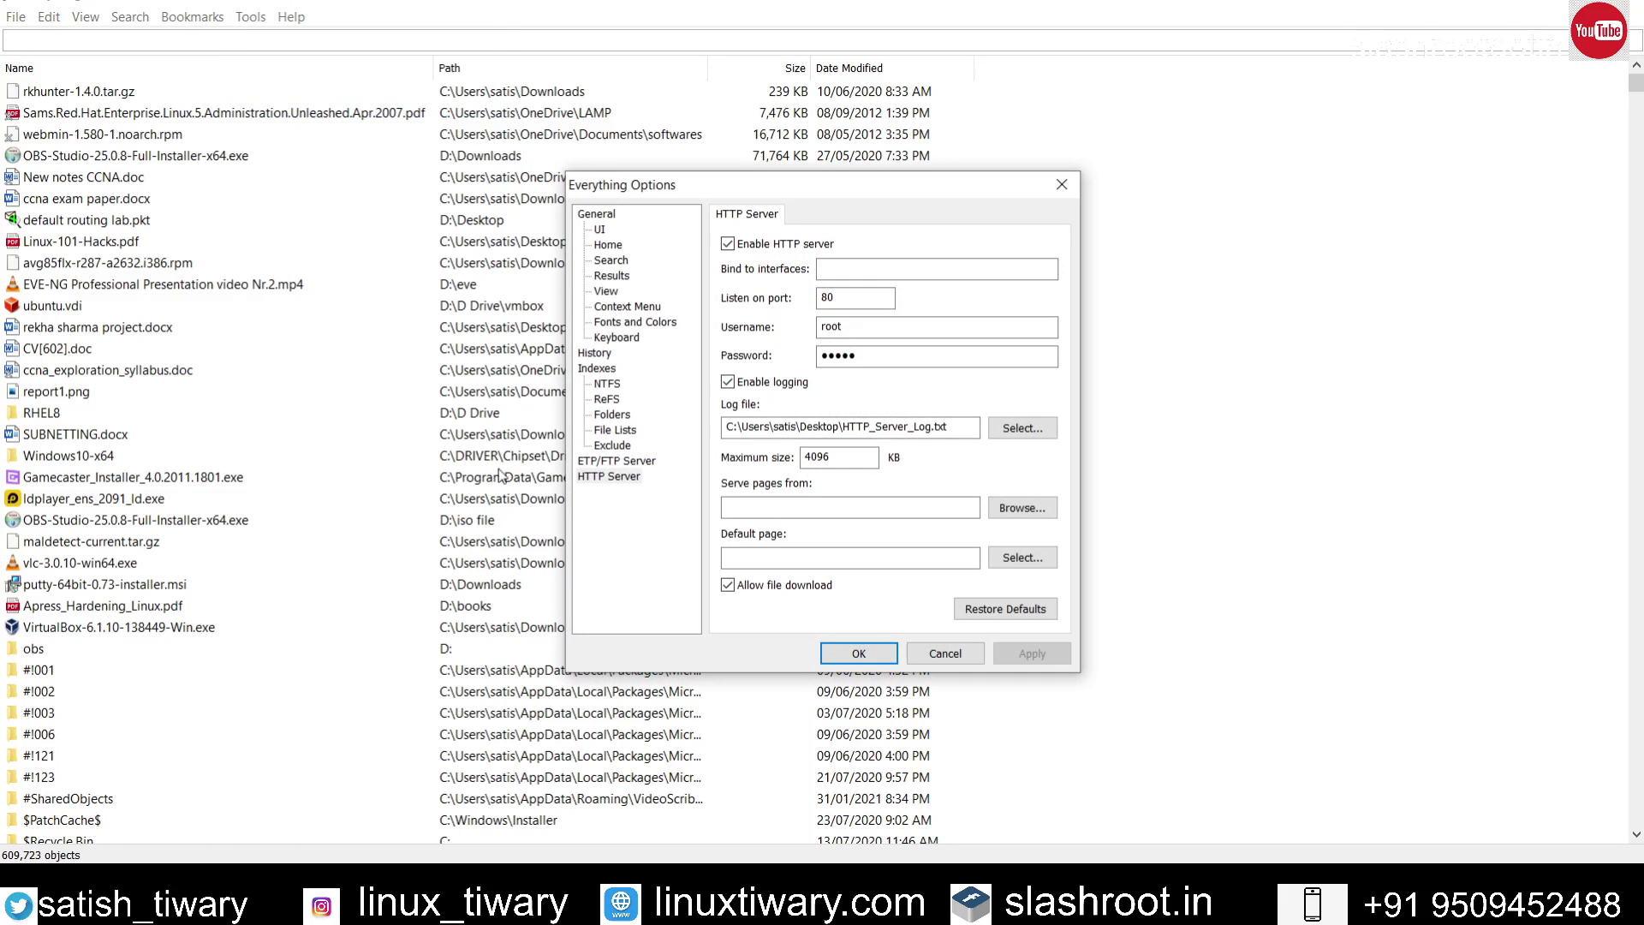
click(606, 461)
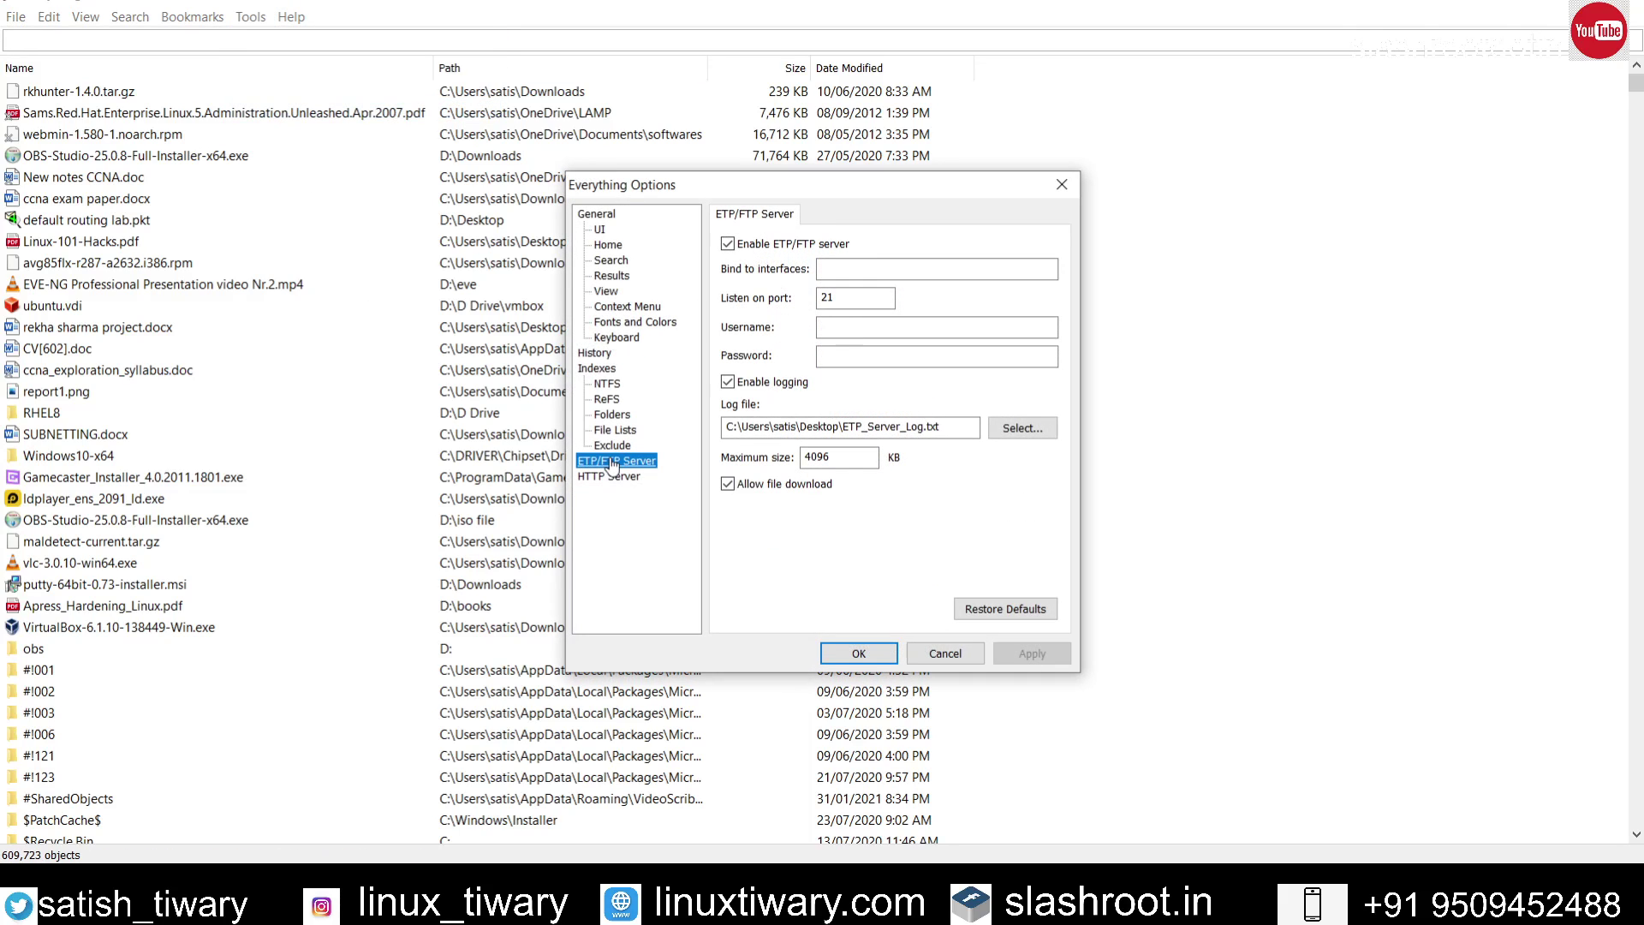
click(844, 328)
text(admin)
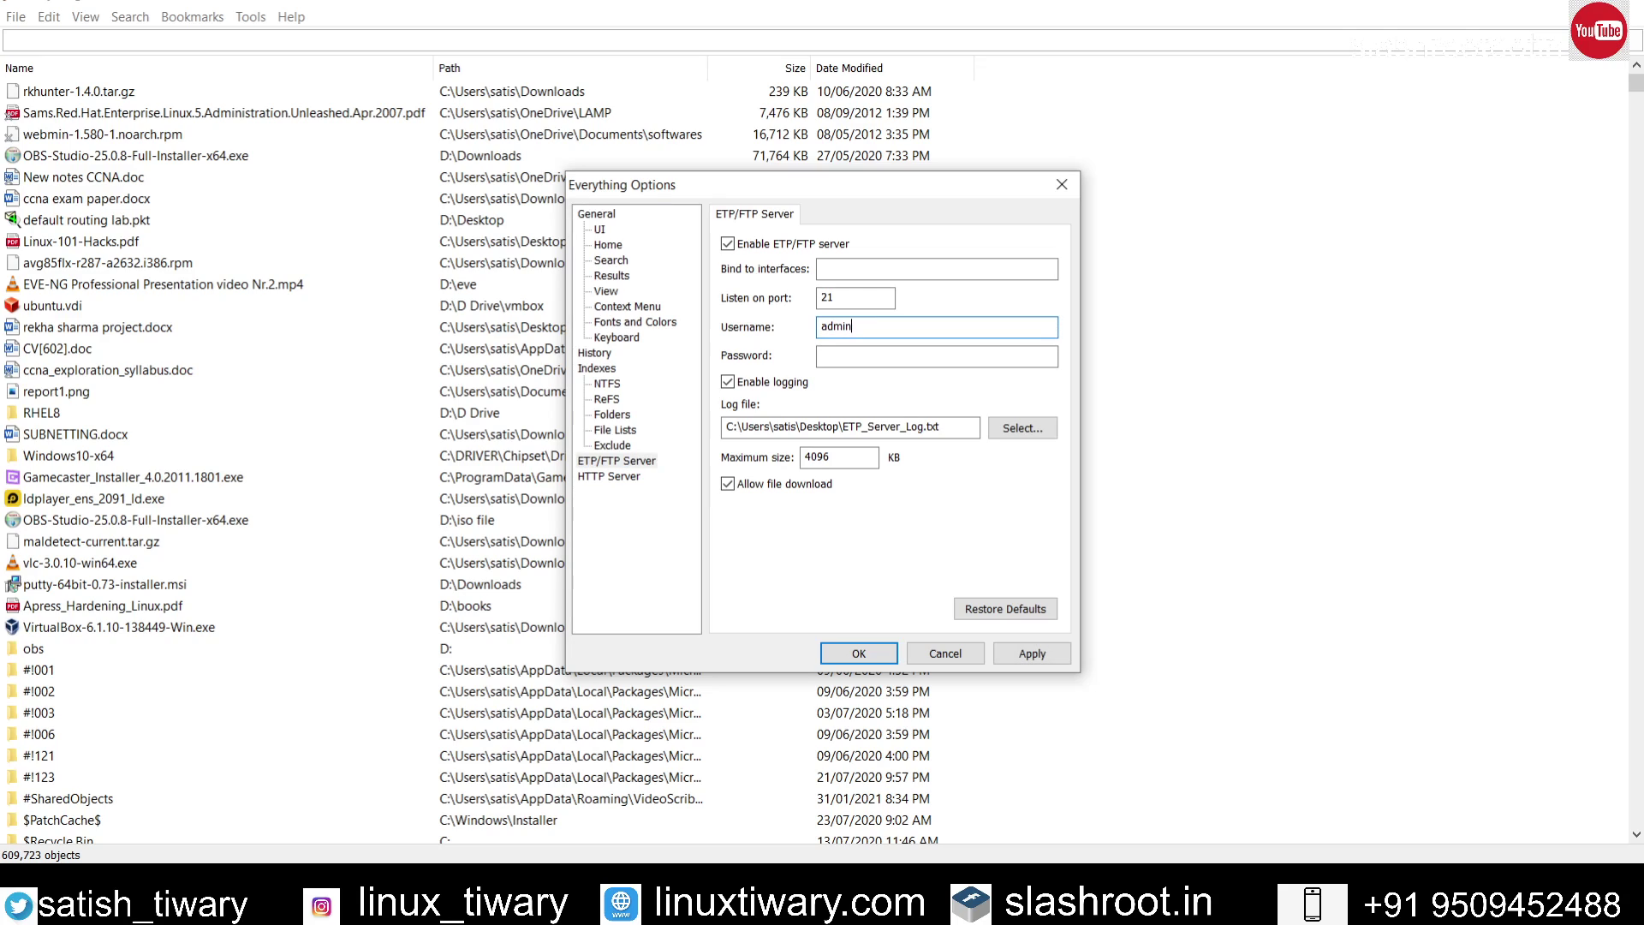
key(Tab)
text(123)
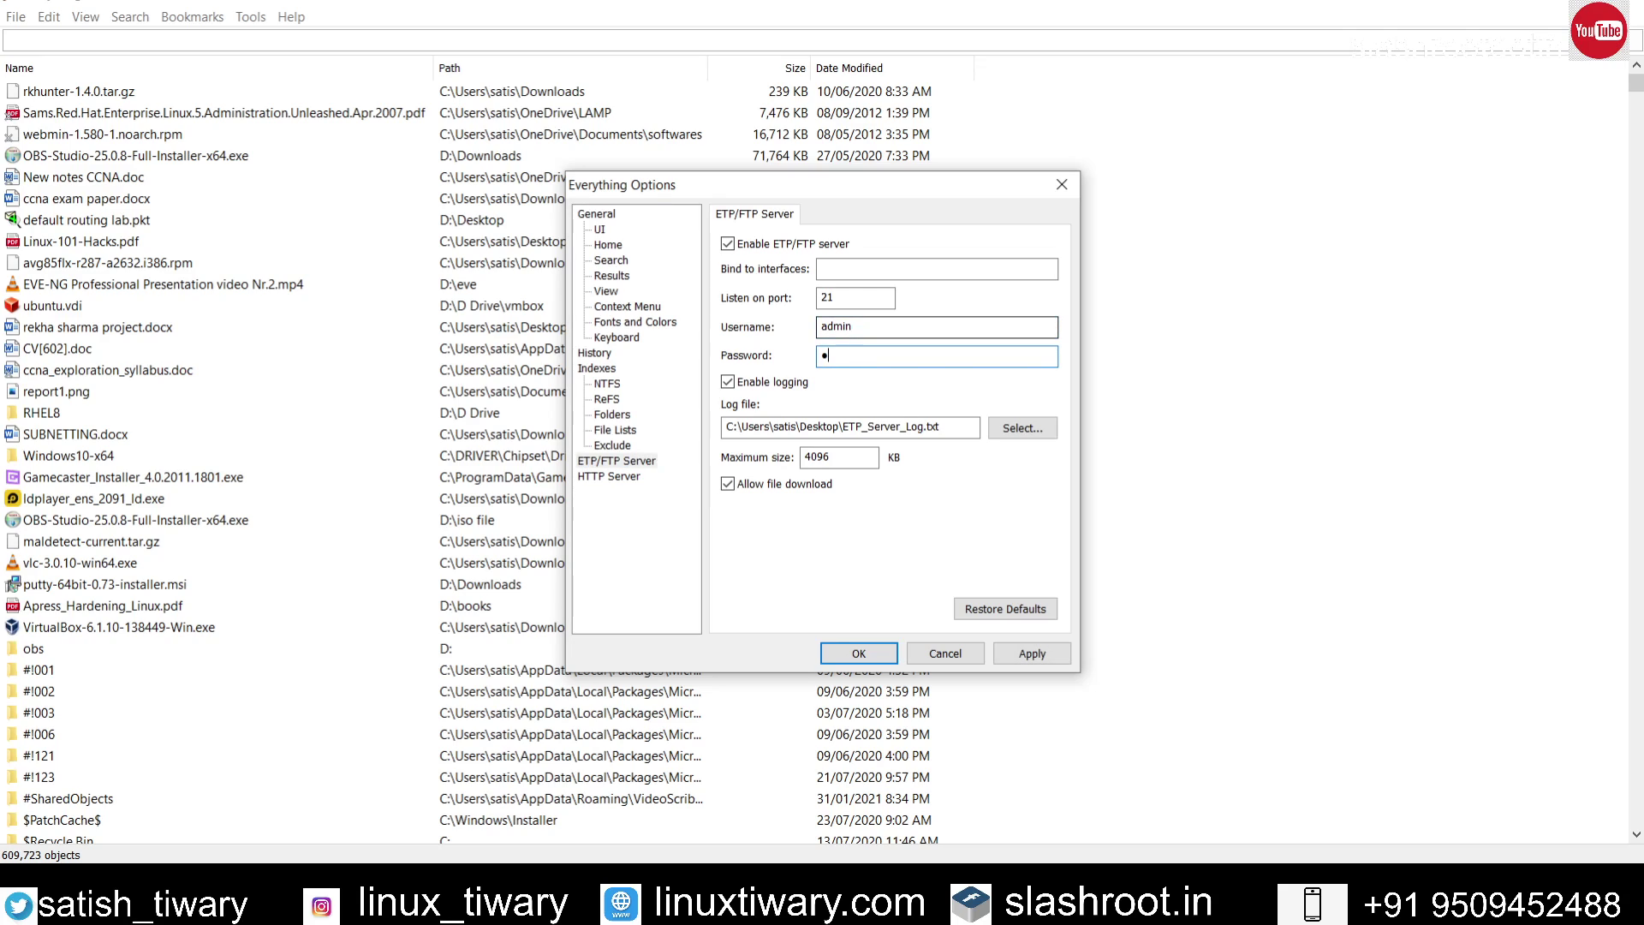
click(860, 651)
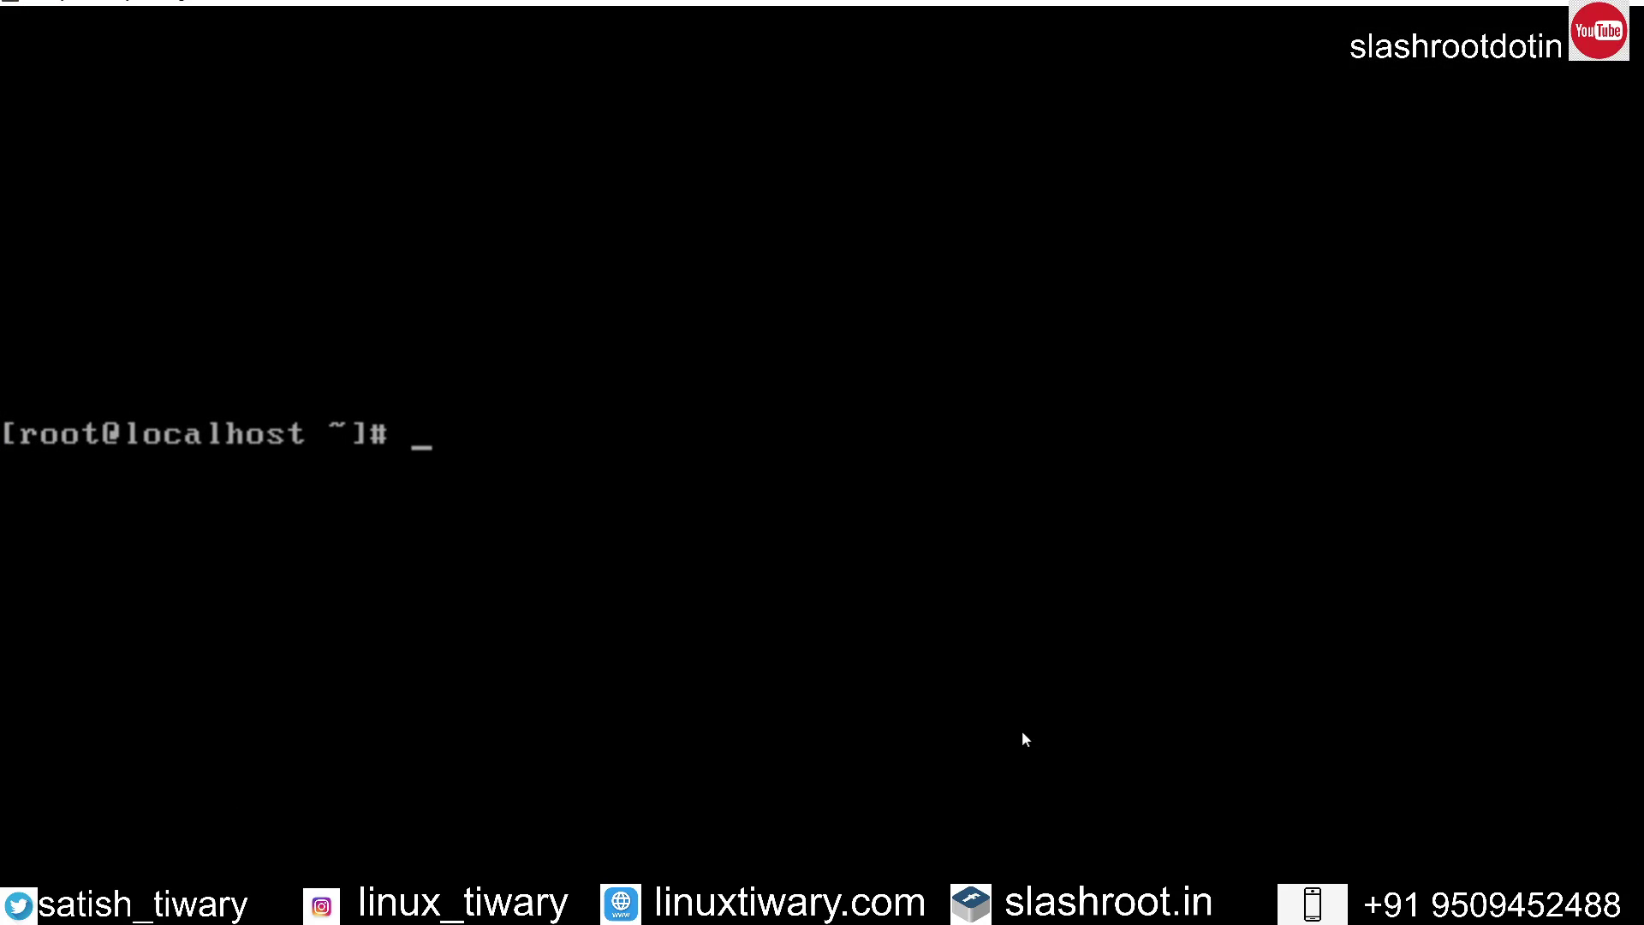
Step: Run elinks ftp://192.168.43.208 and log in with the FTP username and password
text(elinks ftp://192.168.43.208)
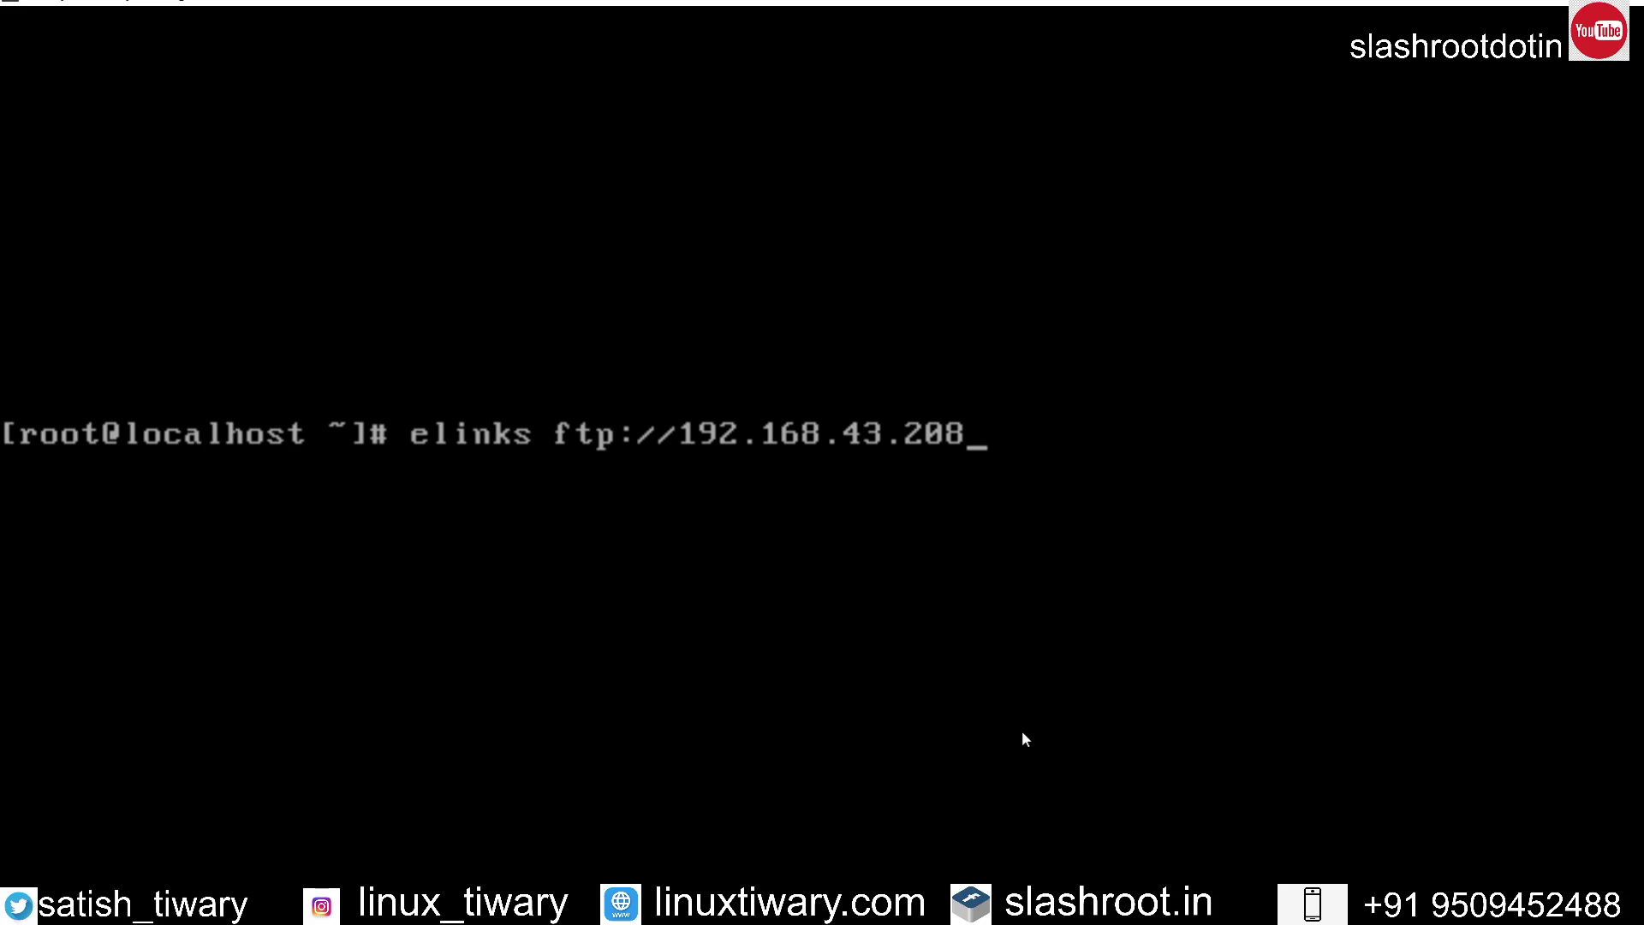
key(Return)
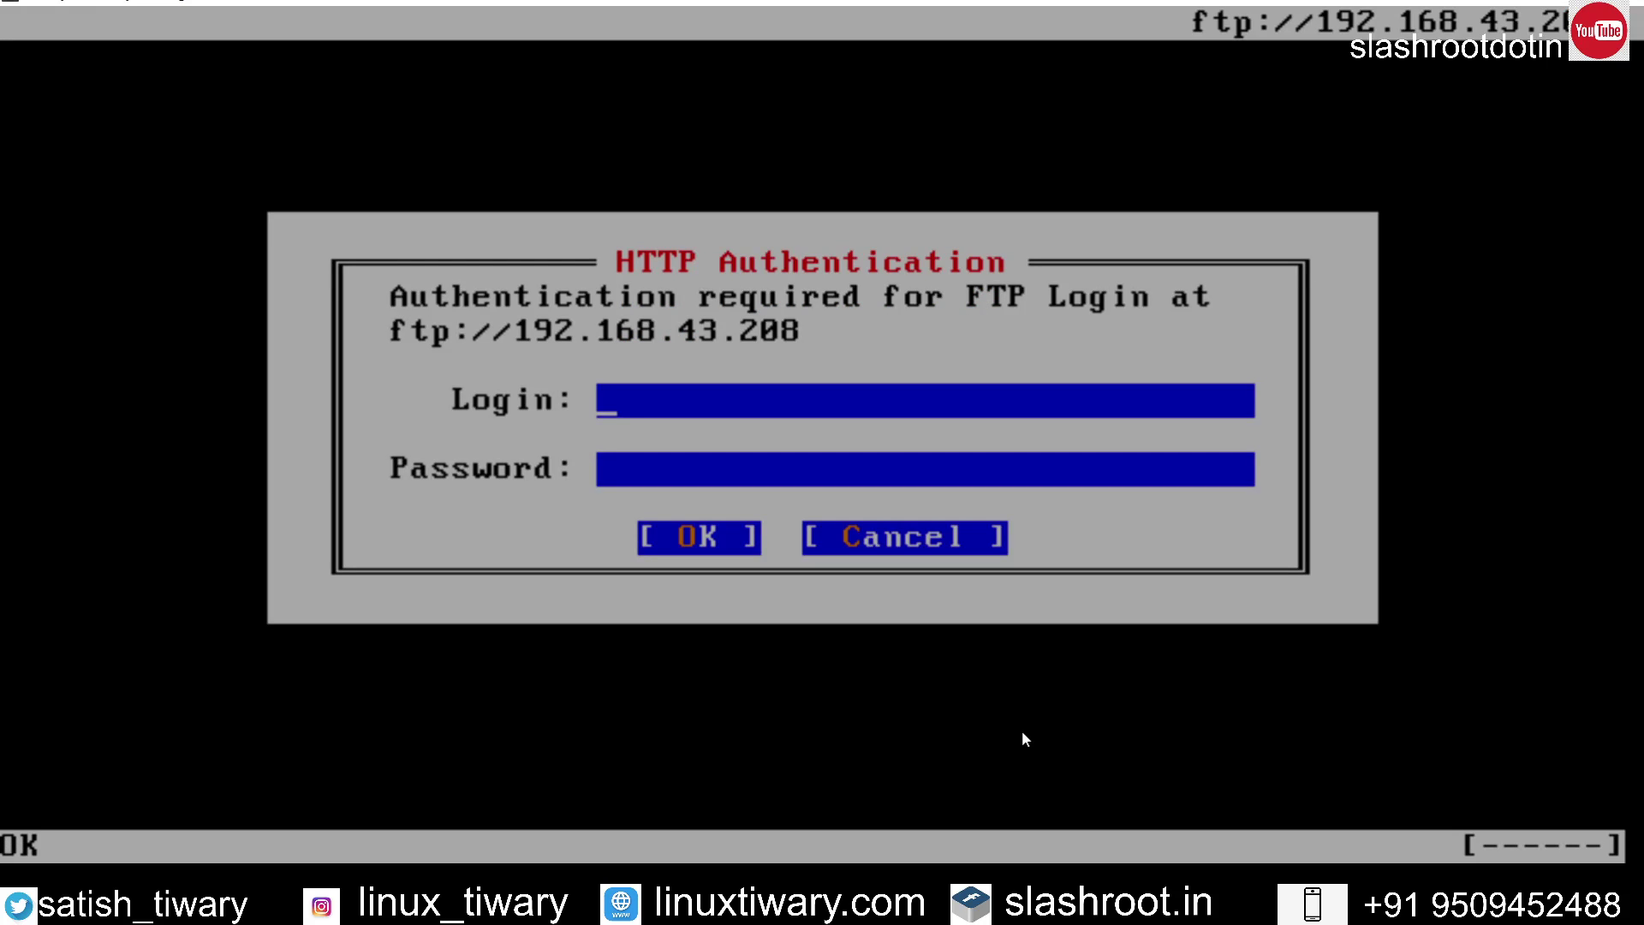
text(admin)
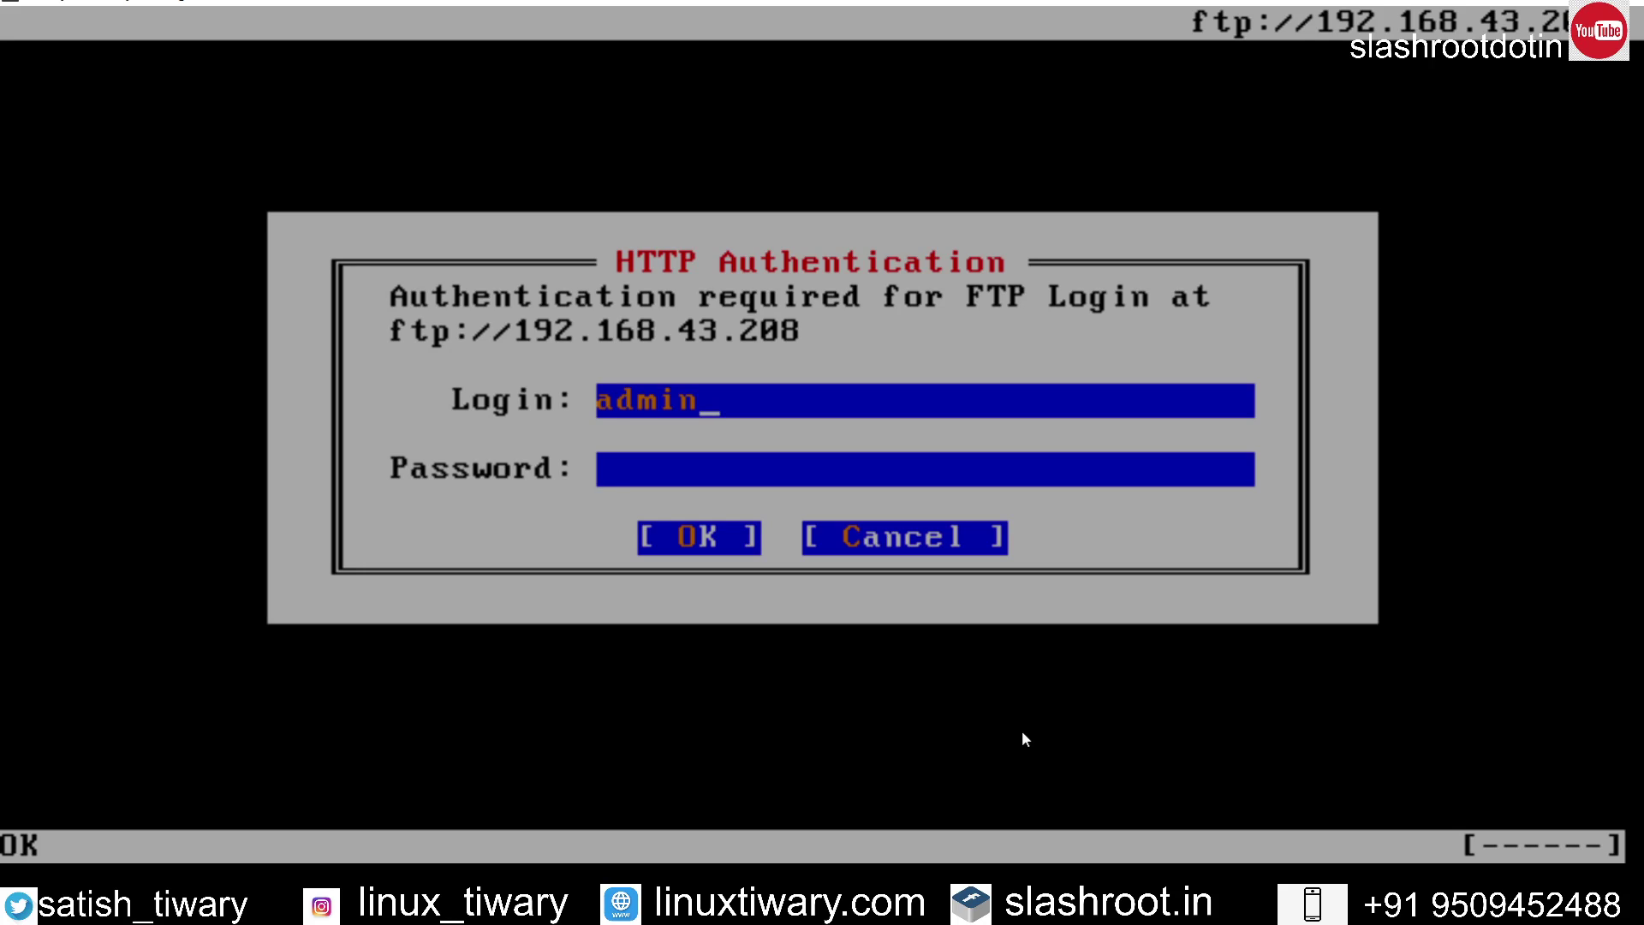
key(Tab)
text(123)
key(Return)
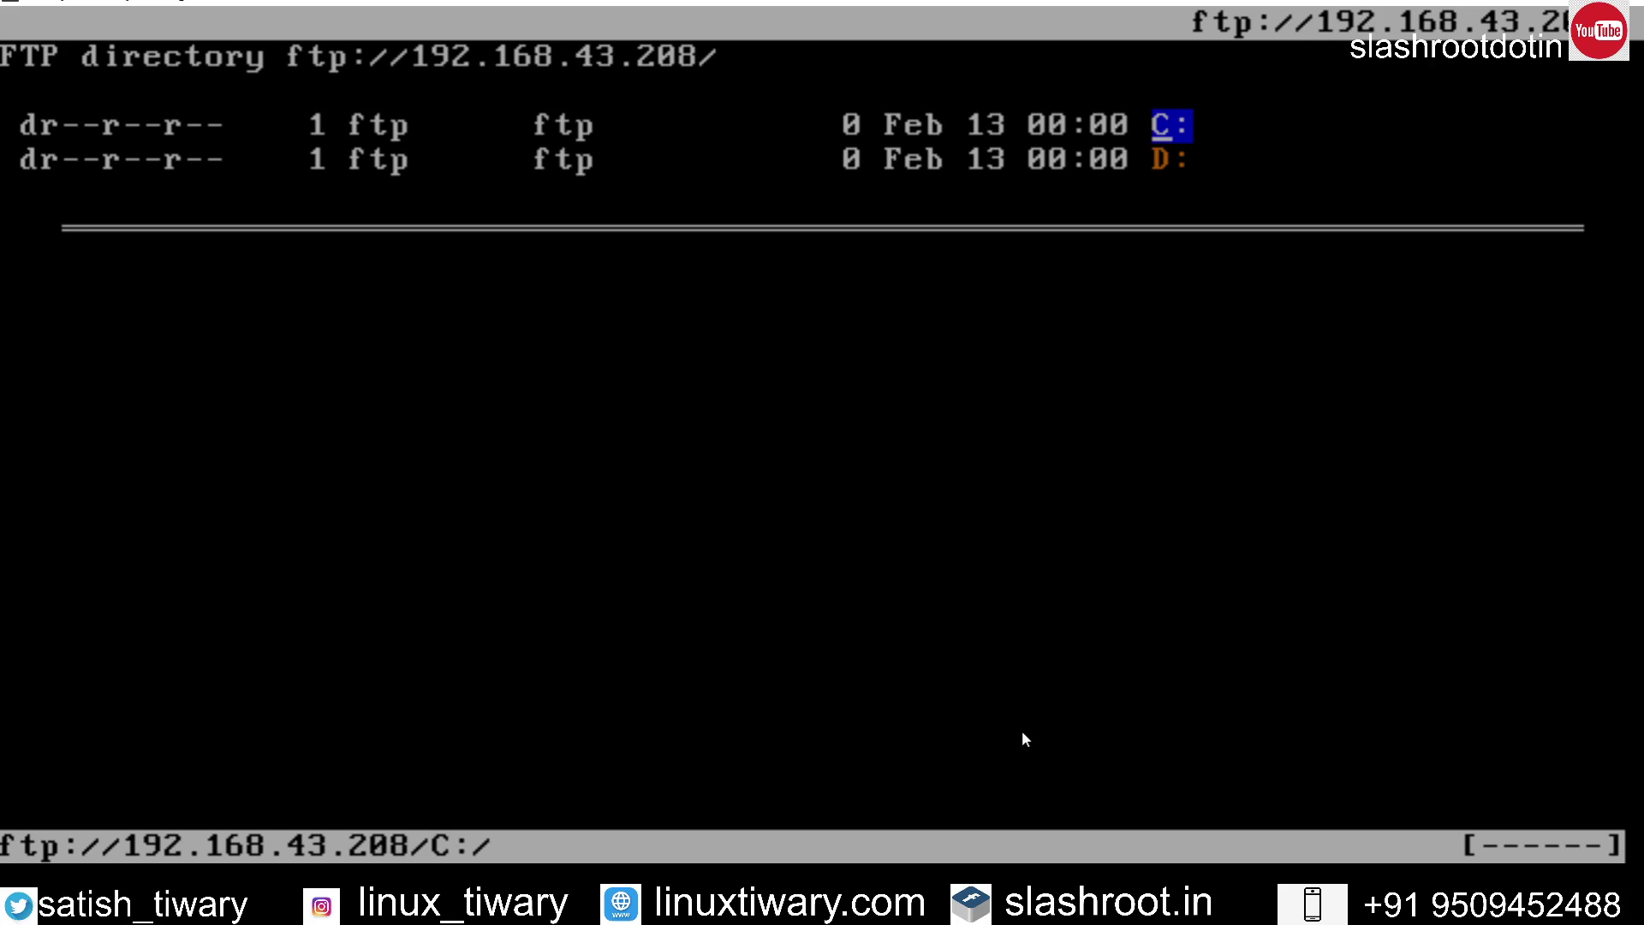
Step: Switch from the ELinks FTP listing to the Everything search window
key(alt+Tab)
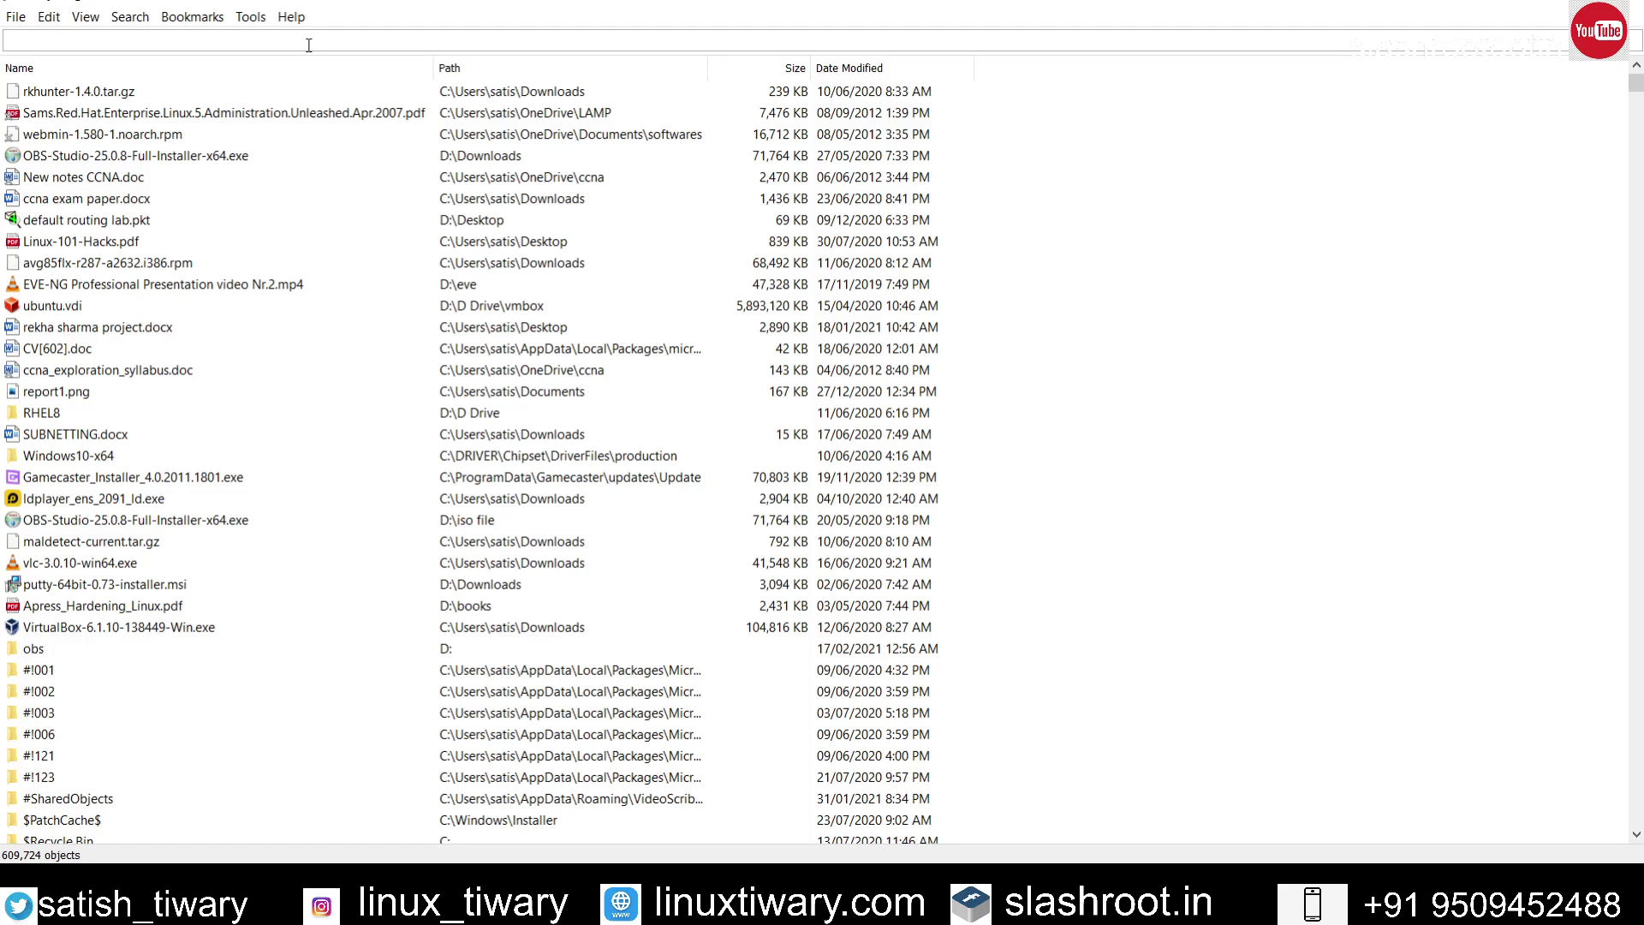
Step: Search for rkhunter and show rkhunter-1.4.0.tar.gz in its Downloads folder, then close the folder
text(rkhu)
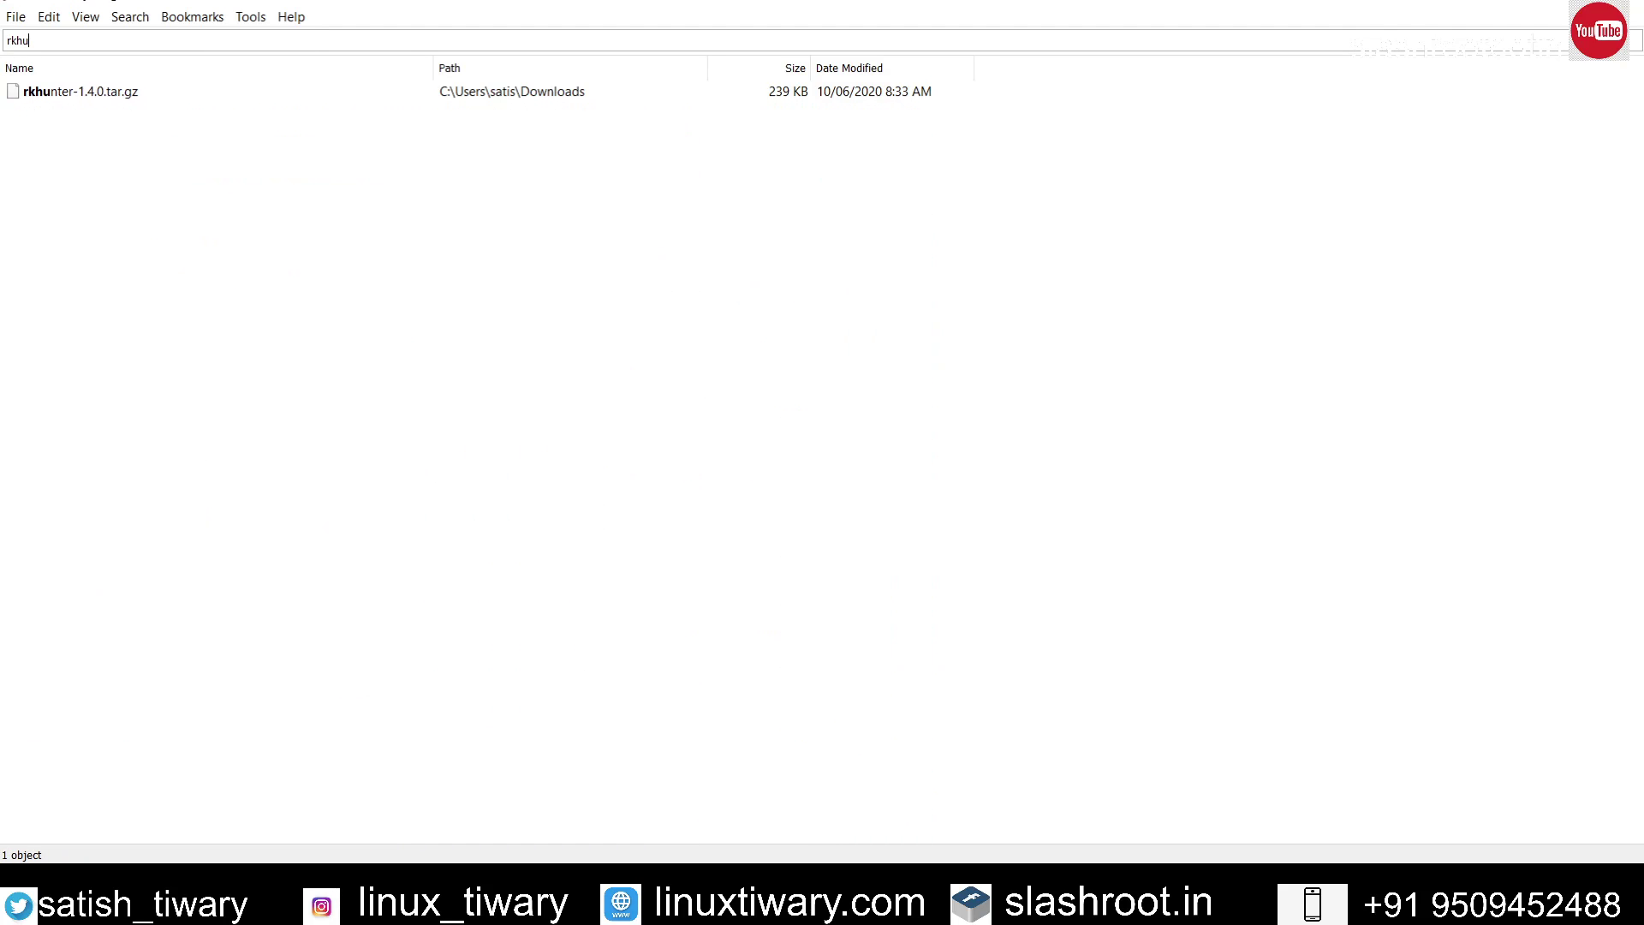
text(nter)
click(113, 92)
right_click(114, 93)
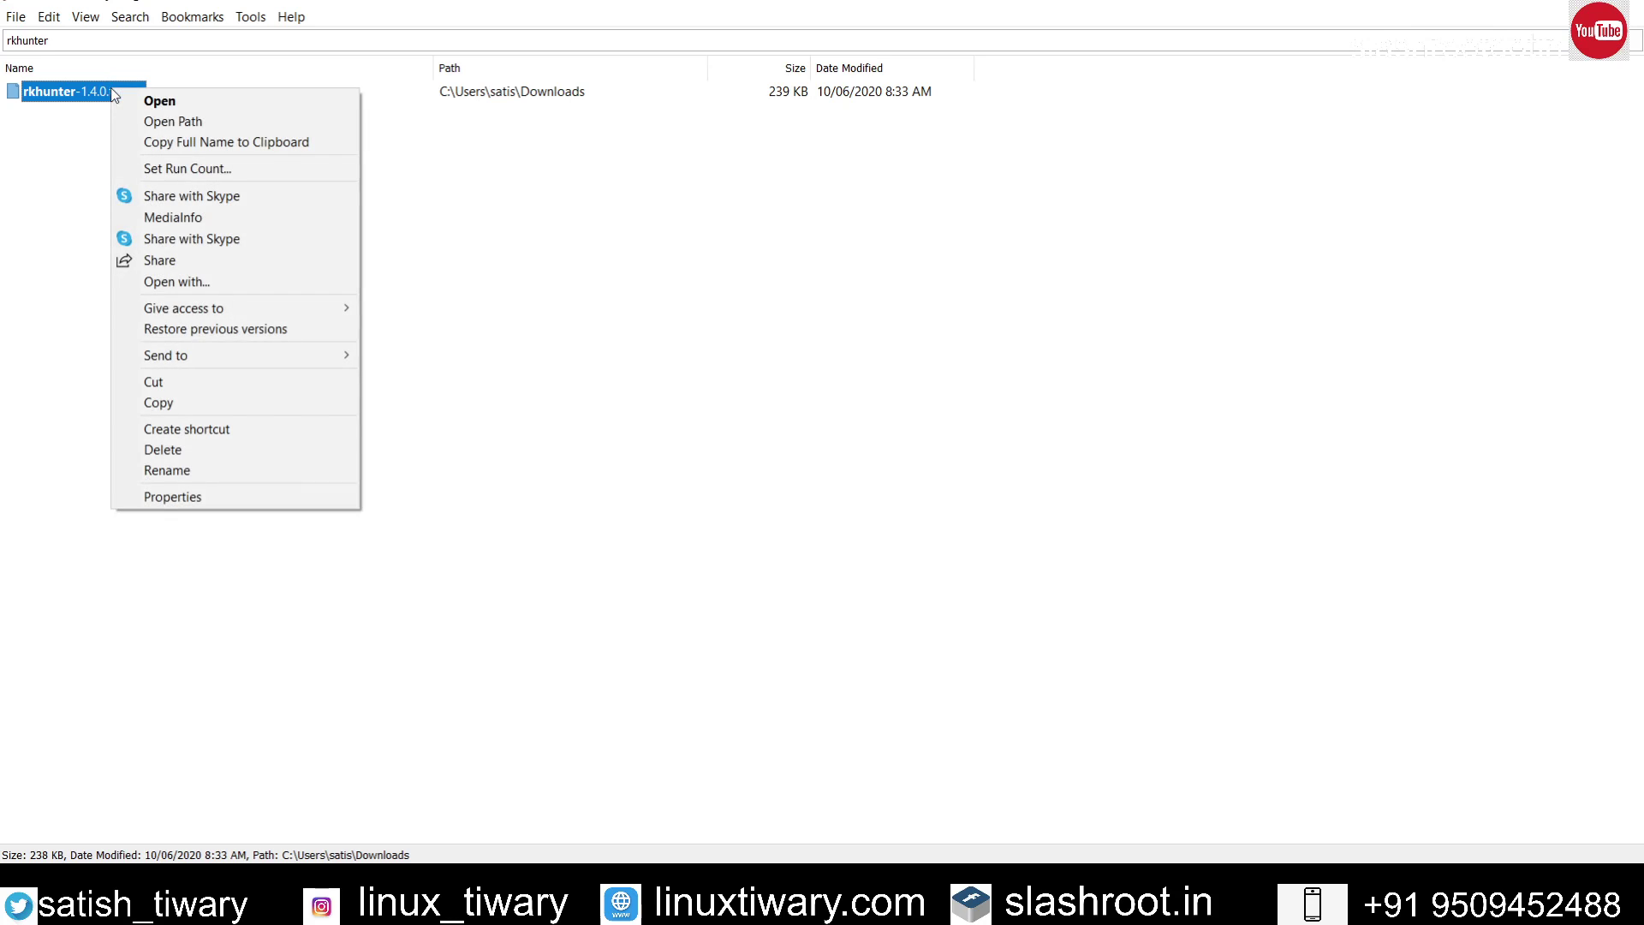
click(142, 121)
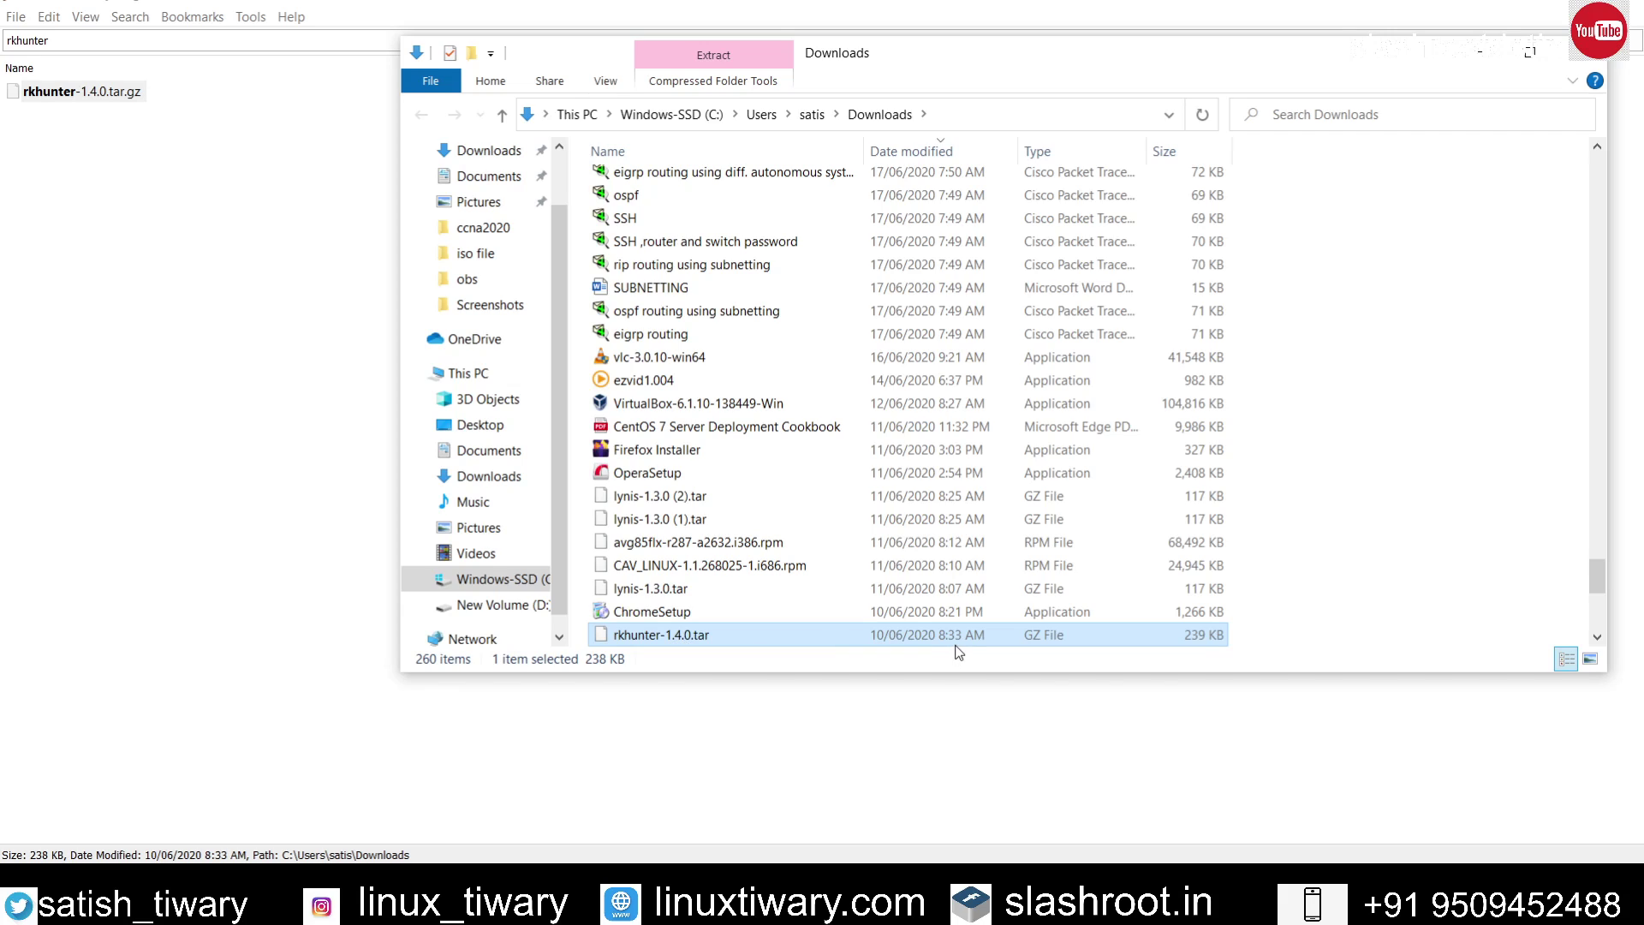
key(alt+F4)
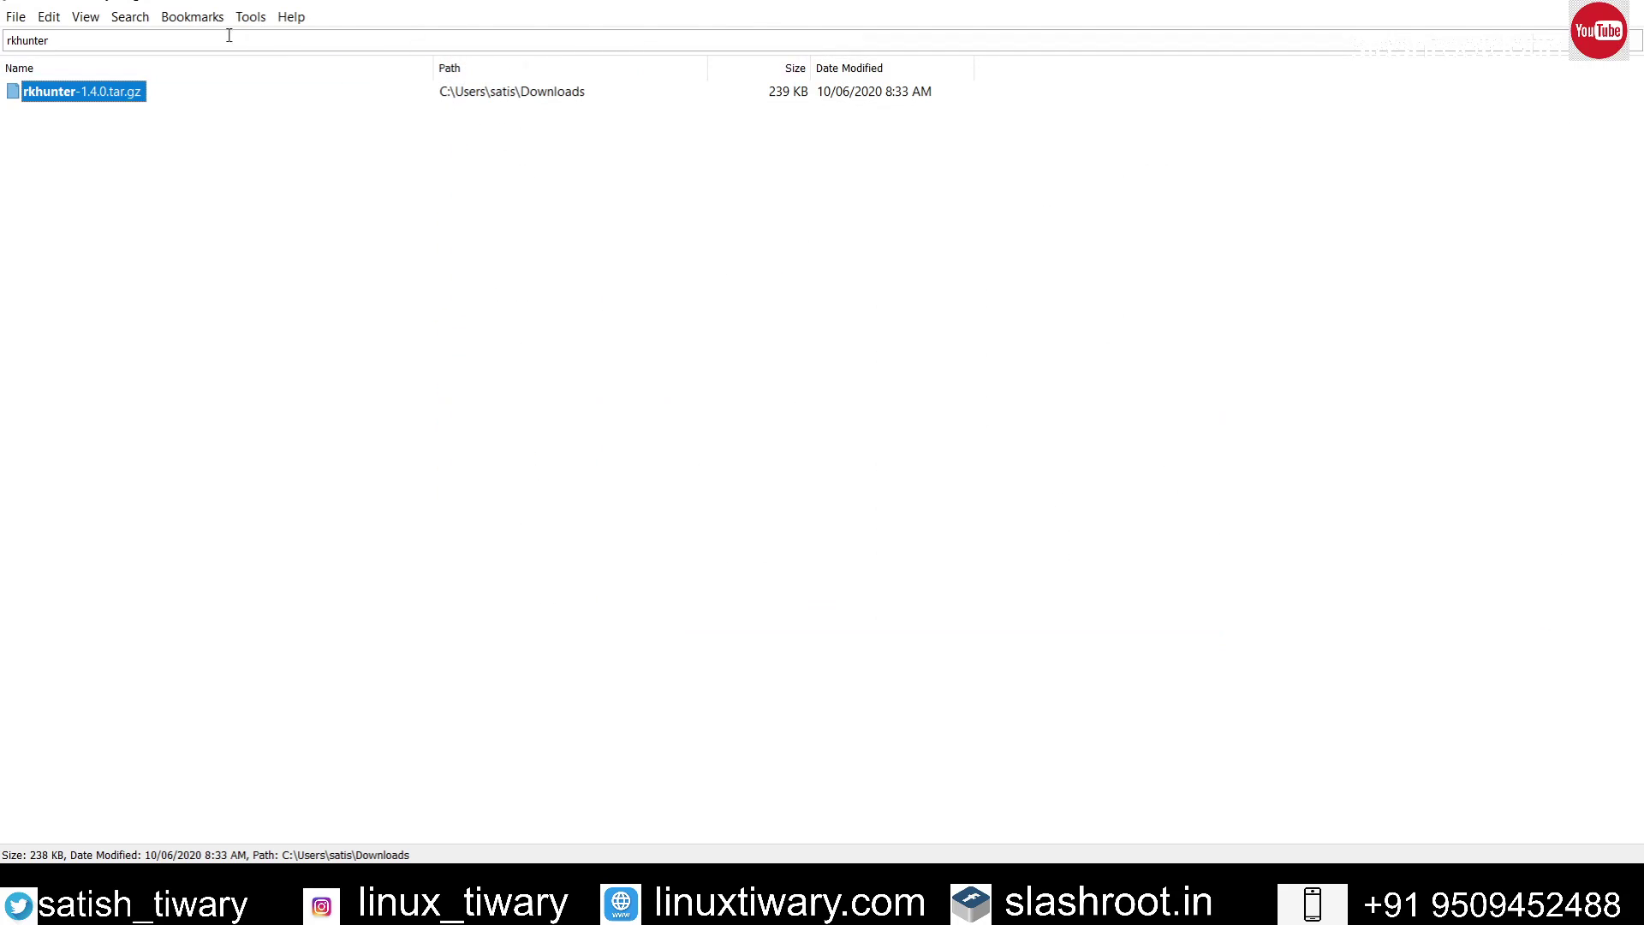
Step: Search for avg and show the avg rpm in its Downloads folder, then close it
drag(221, 39, 4, 42)
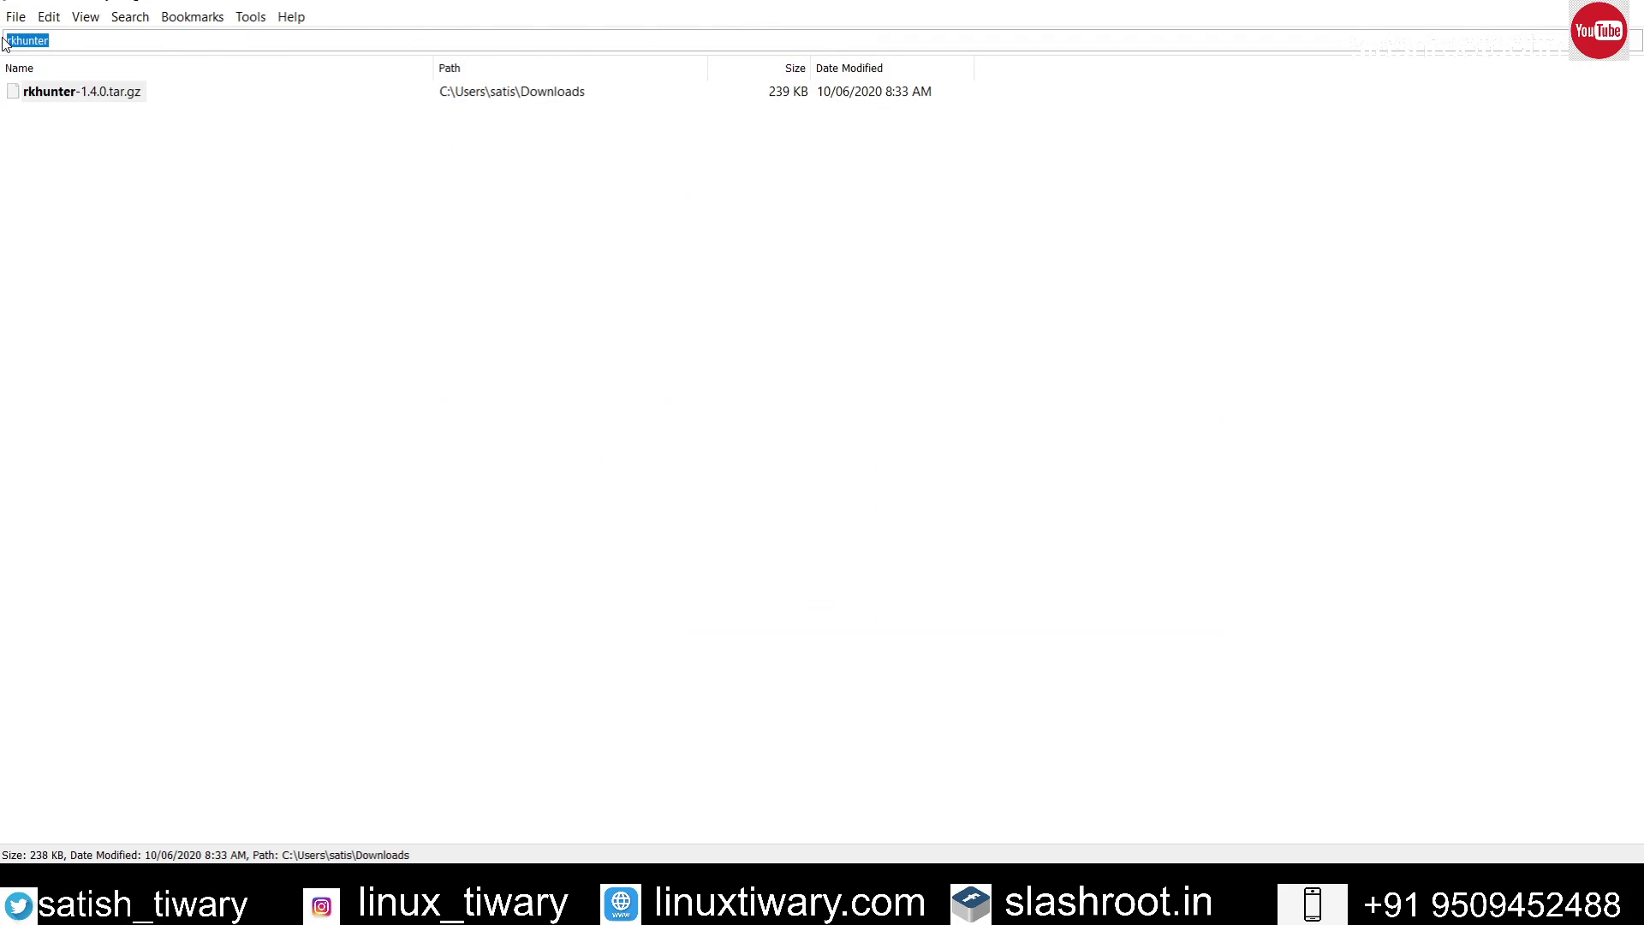
text(avg)
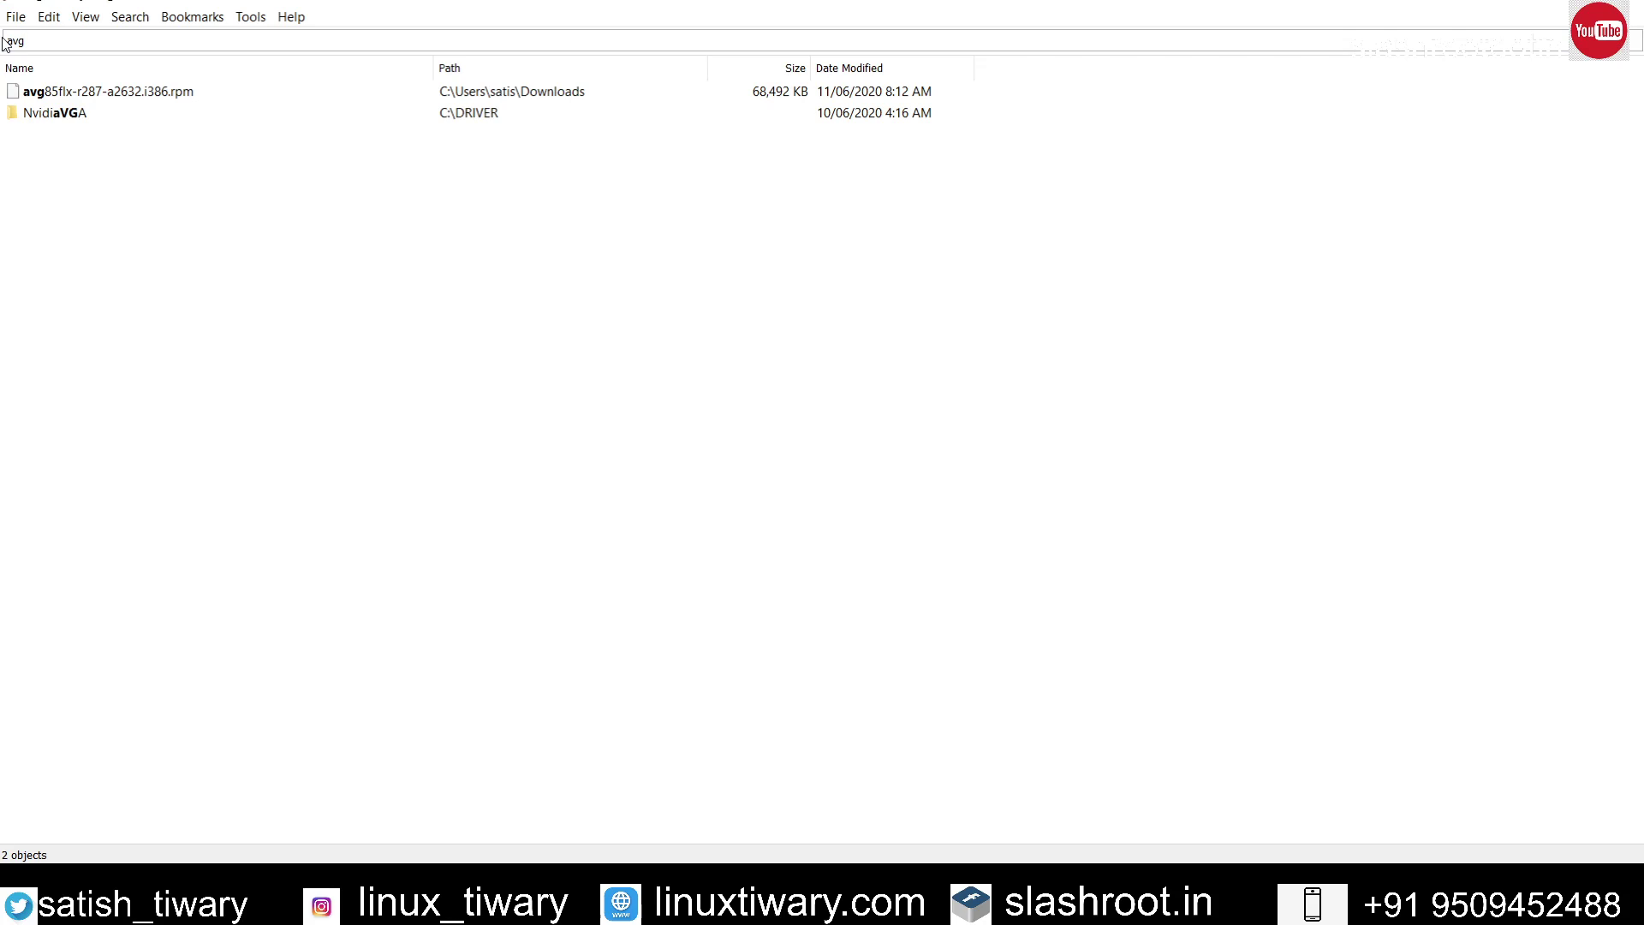
click(172, 97)
right_click(172, 96)
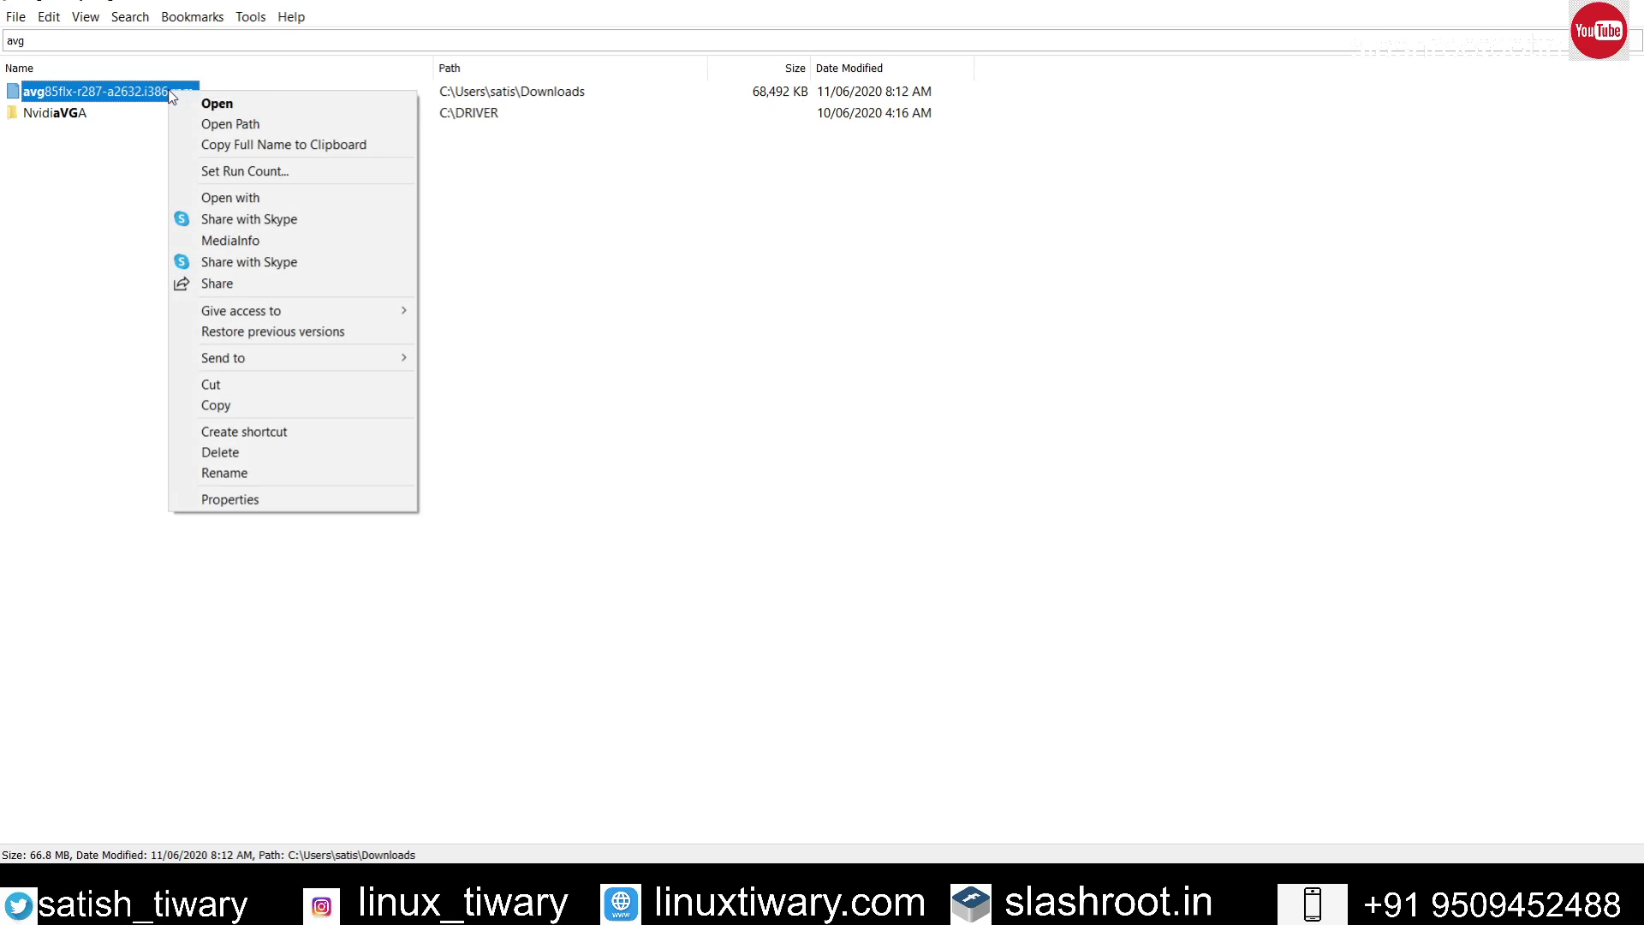
click(214, 123)
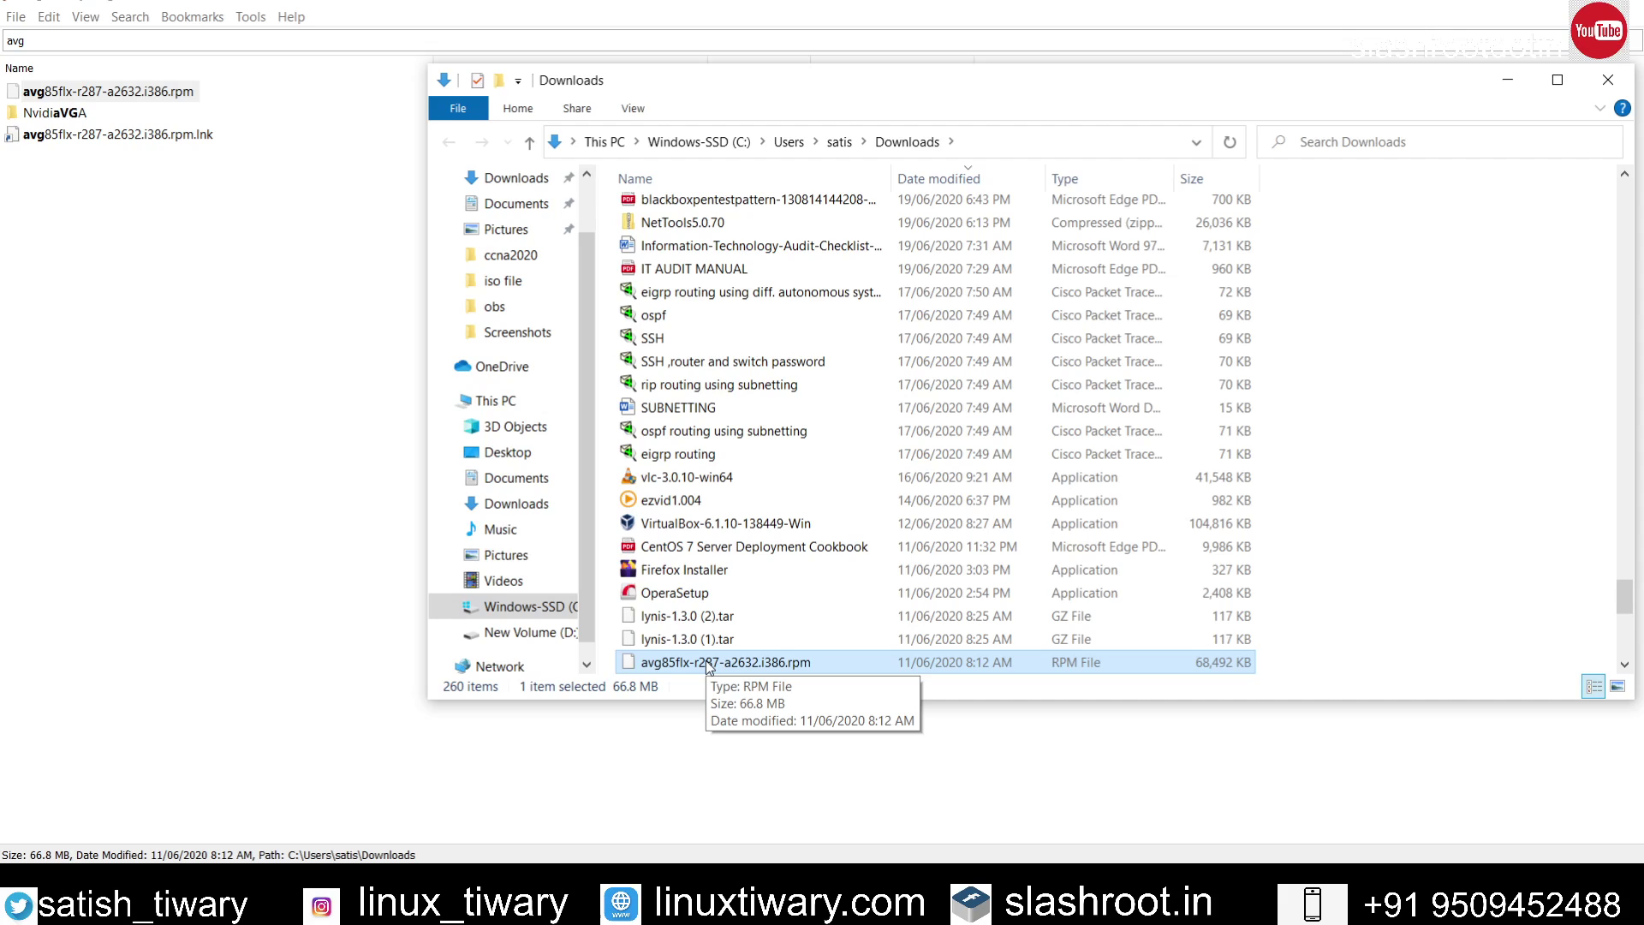
click(1609, 80)
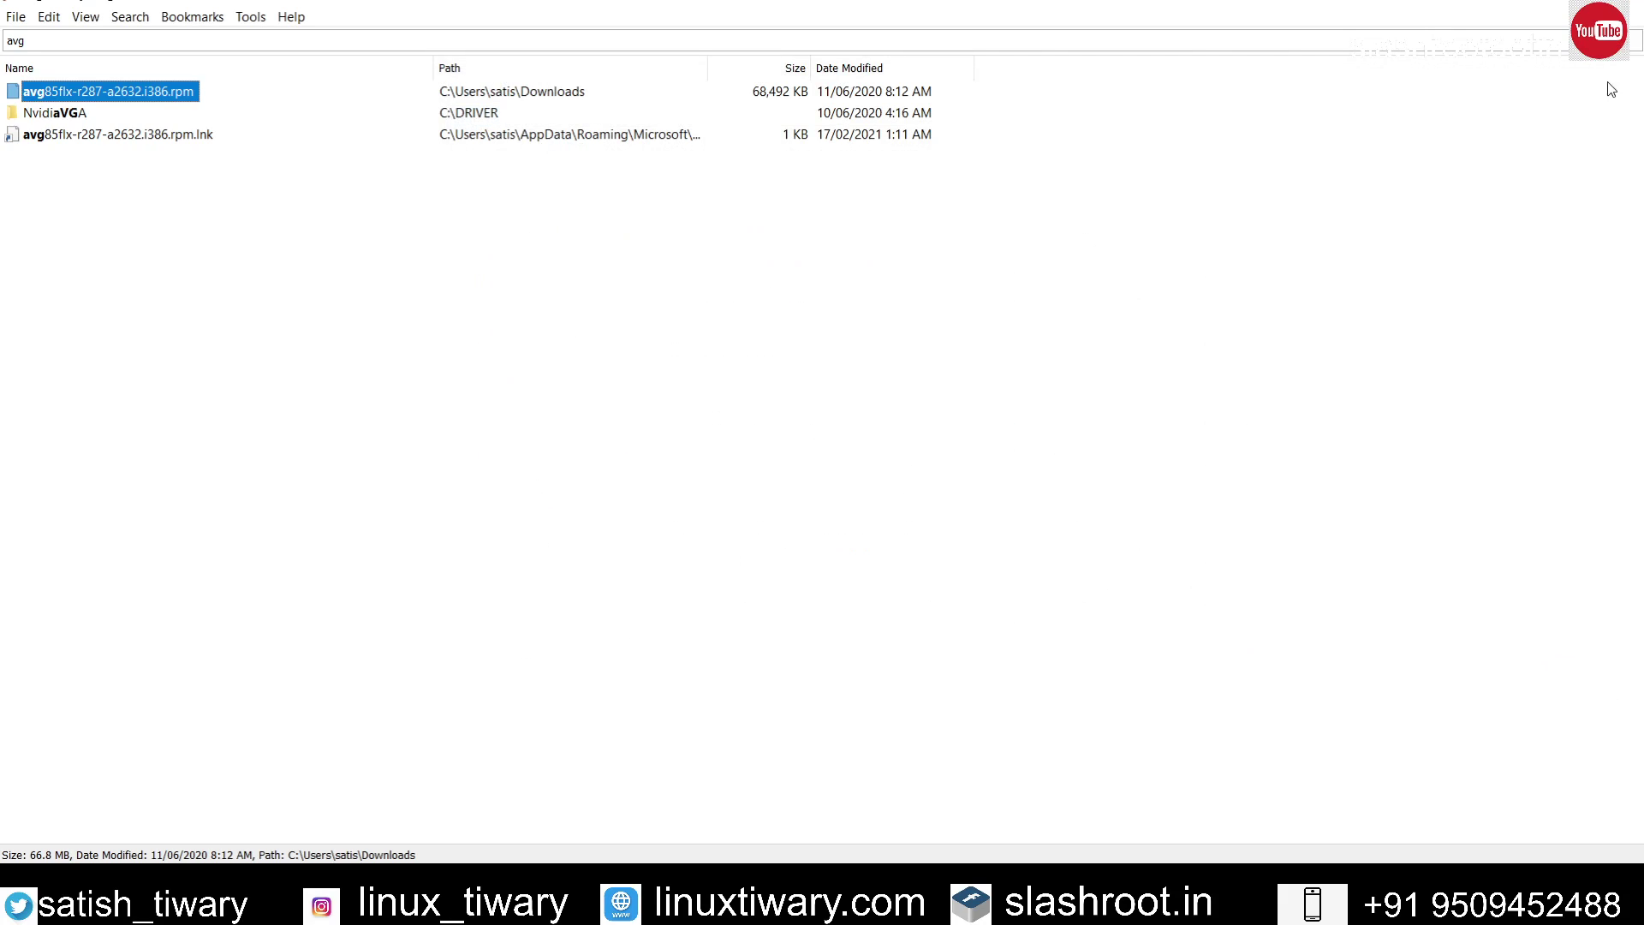
Step: Open Everything's Options from the Tools menu
click(661, 45)
click(242, 18)
click(273, 108)
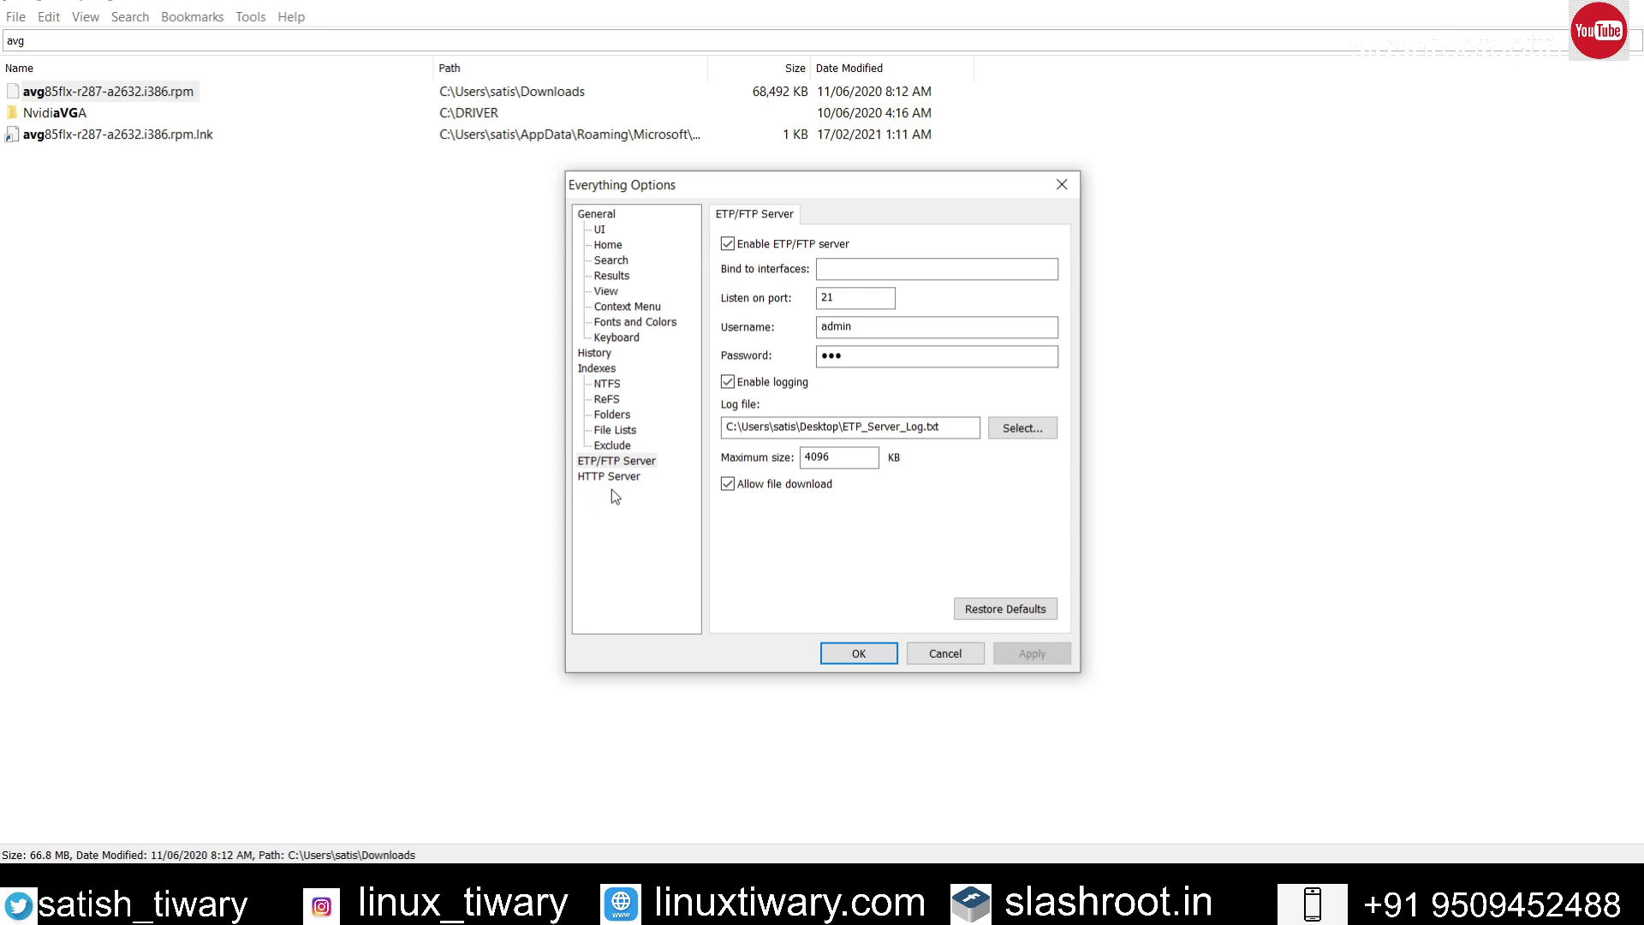
click(615, 478)
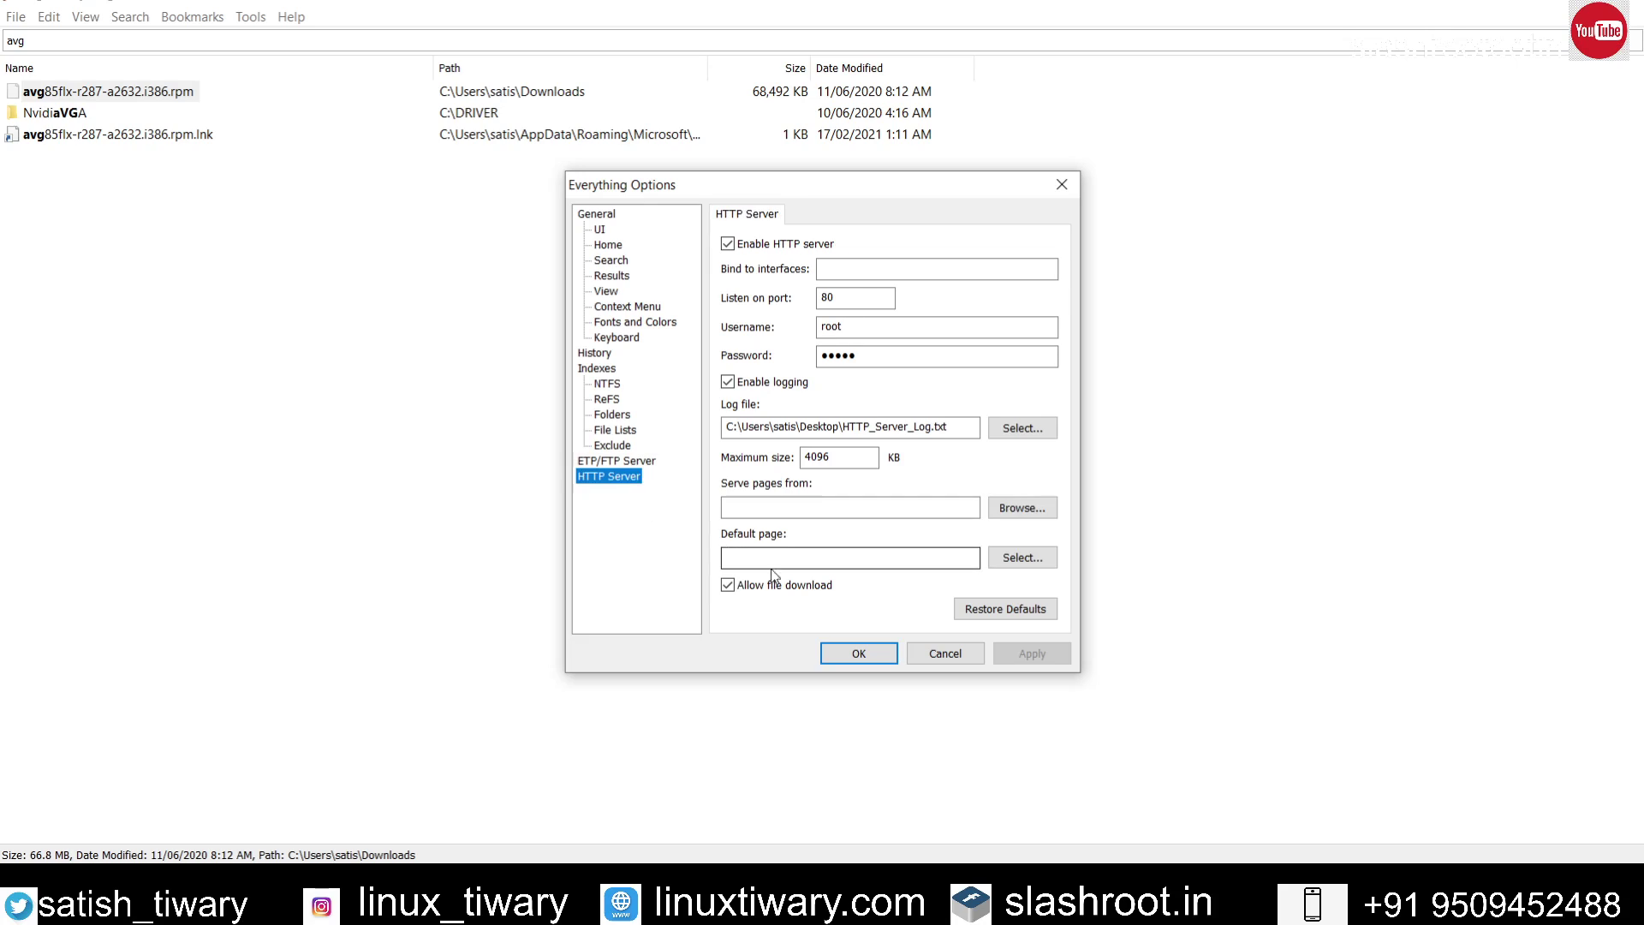
click(858, 653)
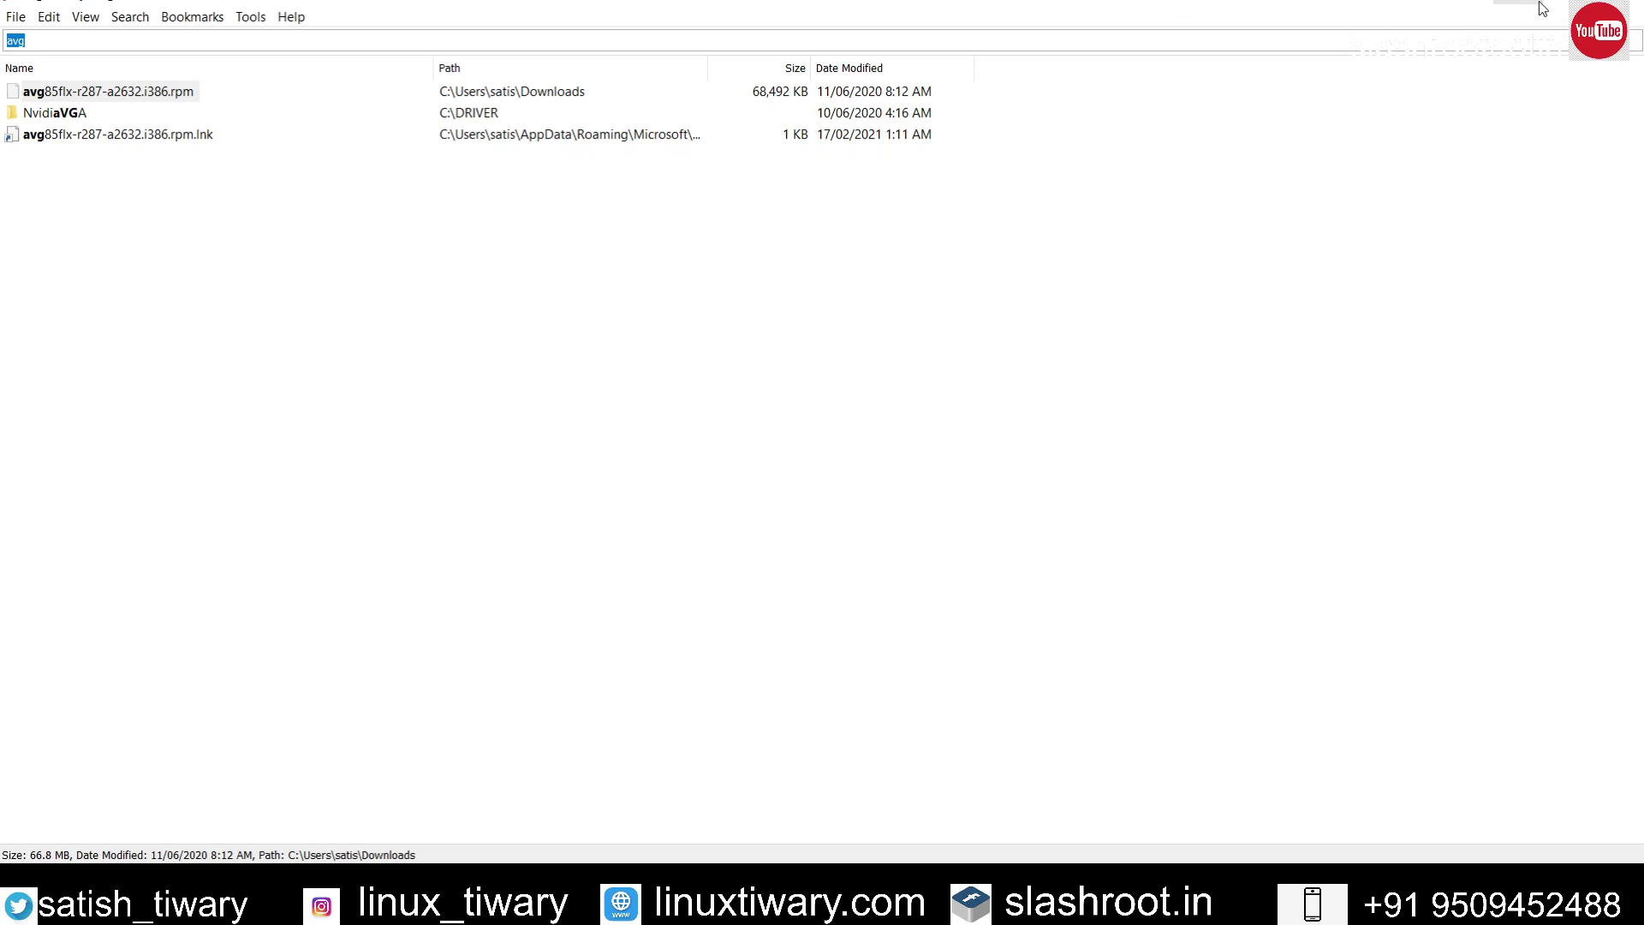
Step: Close Everything to reveal the ELinks FTP listing showing drives C: and D:
click(1638, 8)
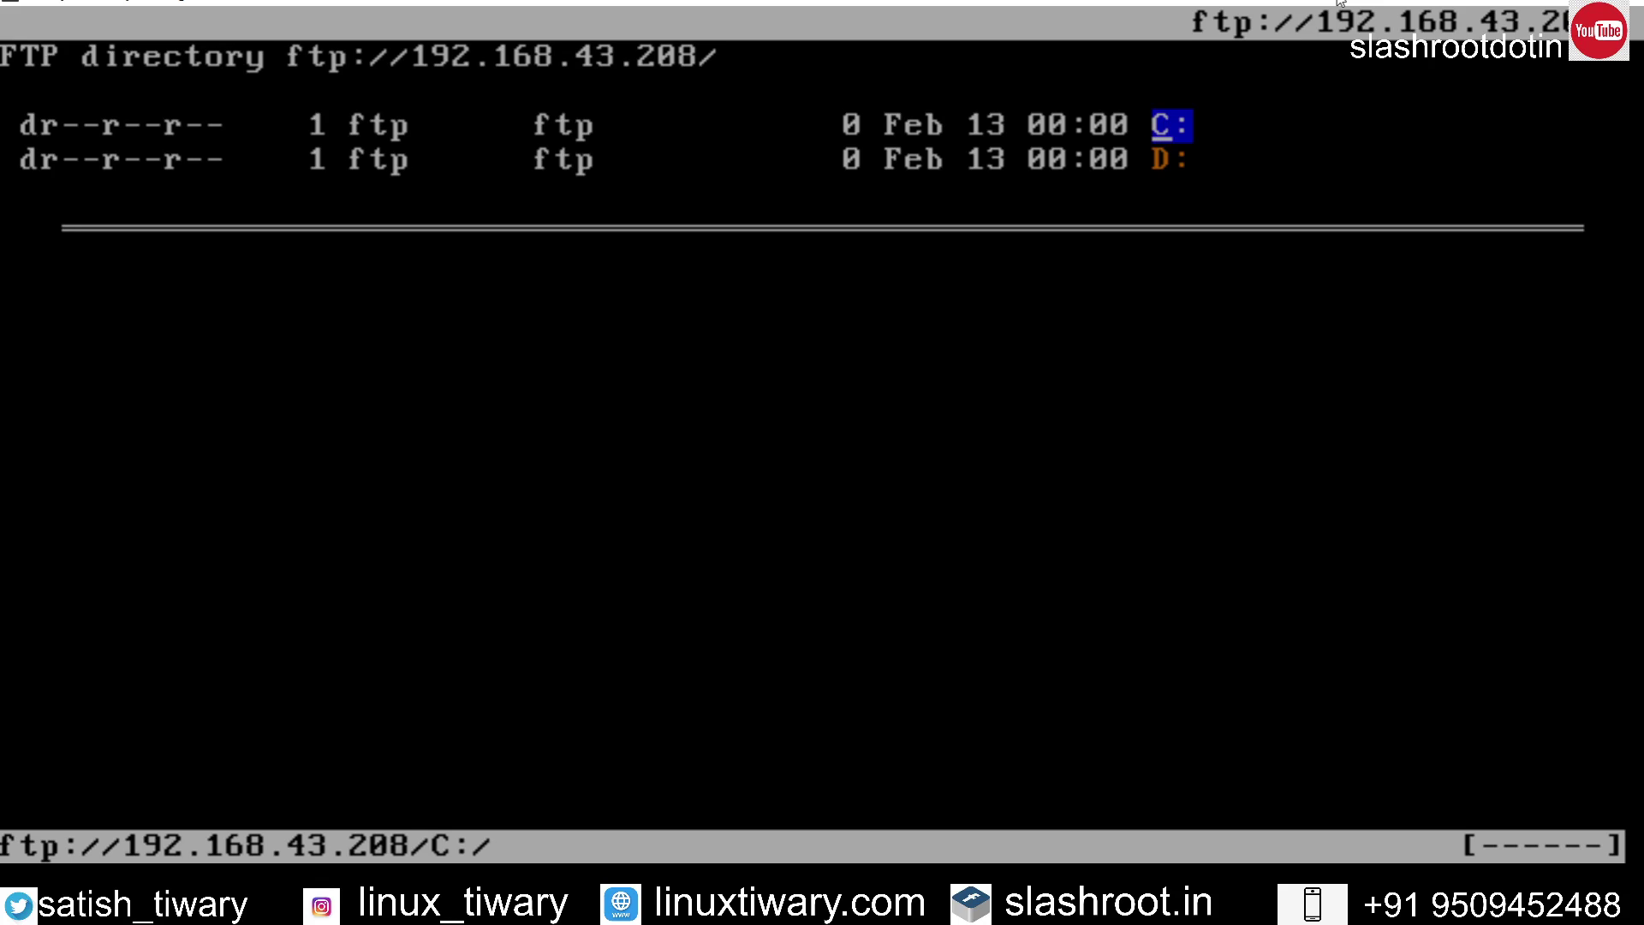
Step: Exit ELinks through File > Exit and confirm, returning to the root shell prompt
key(Escape)
key(Down)
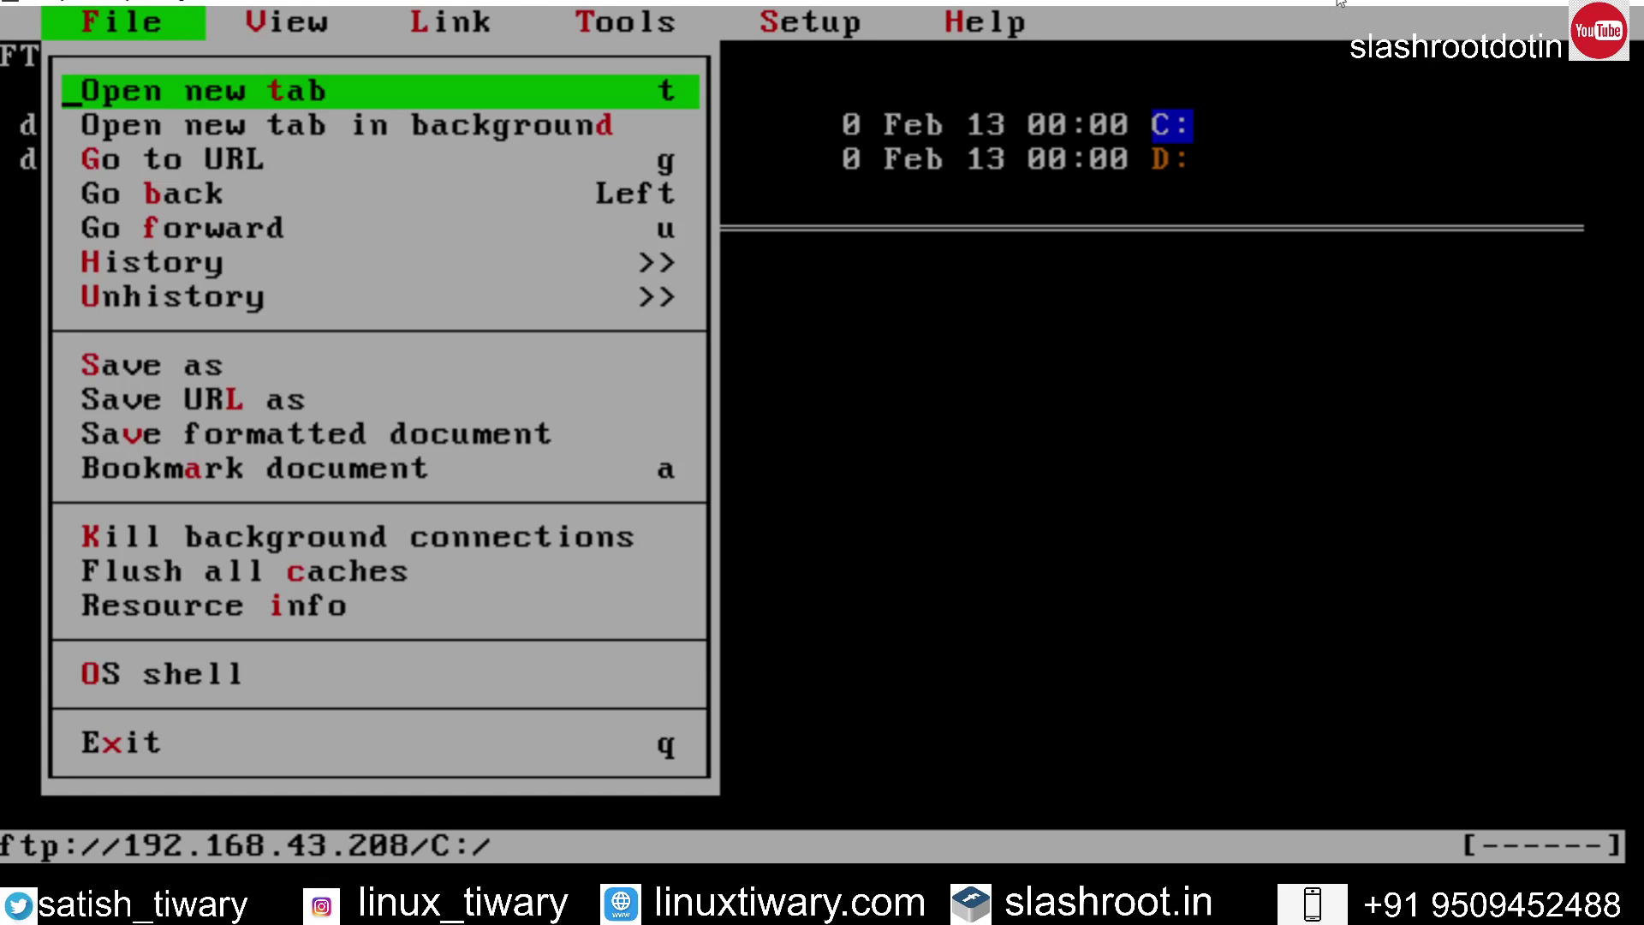
key(Up)
key(Return)
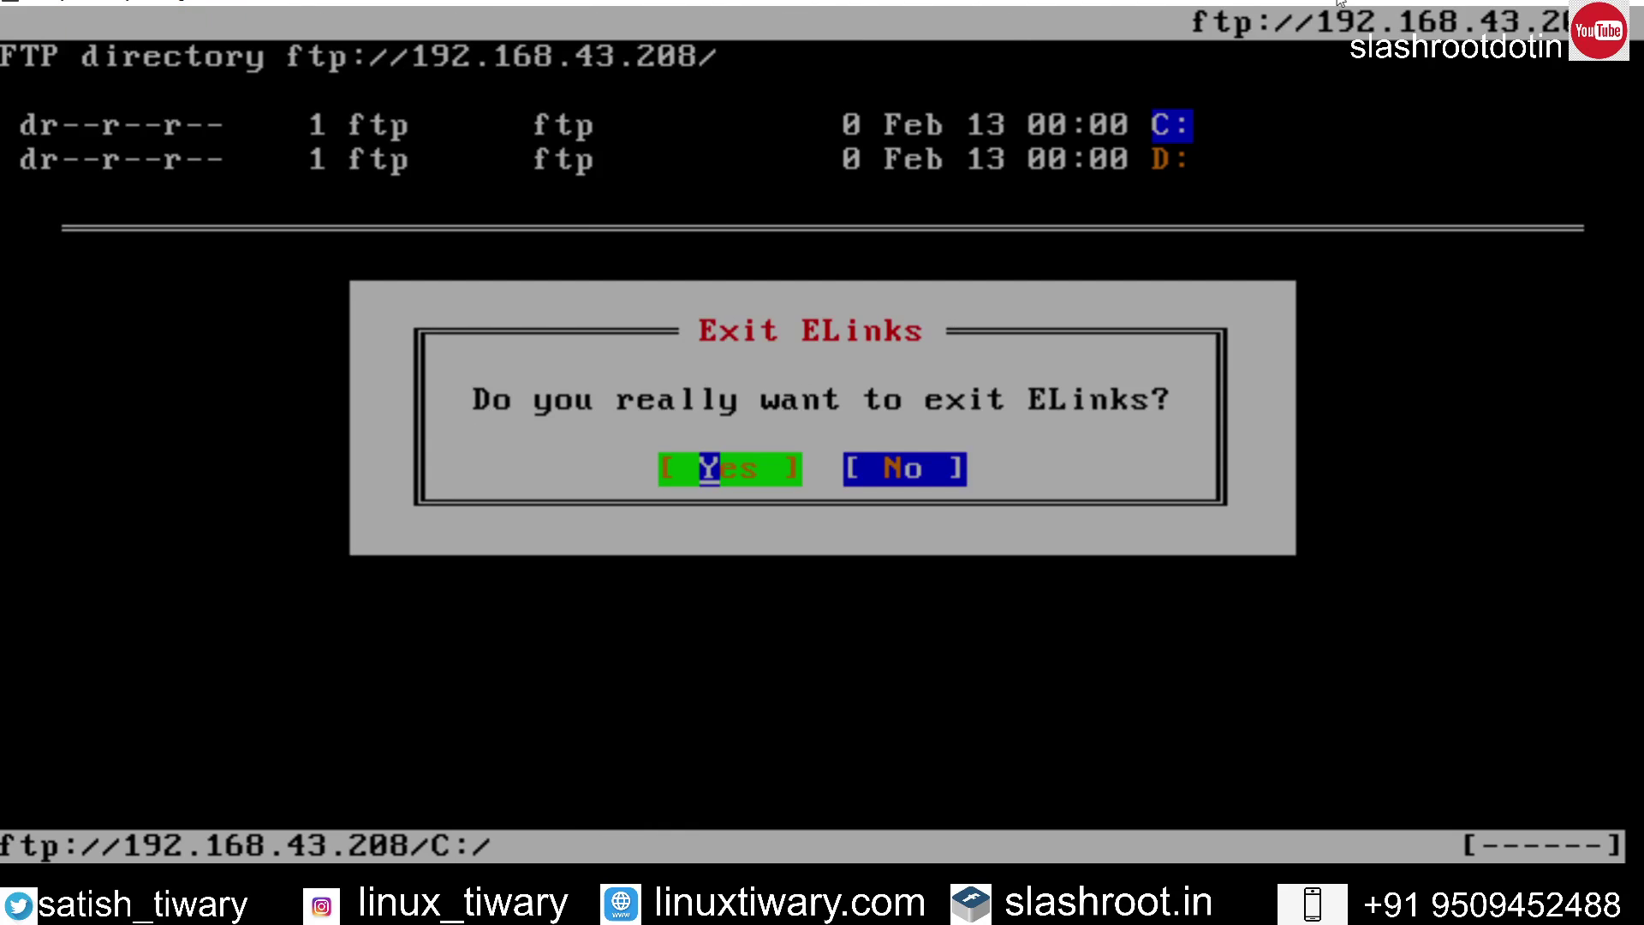
key(Return)
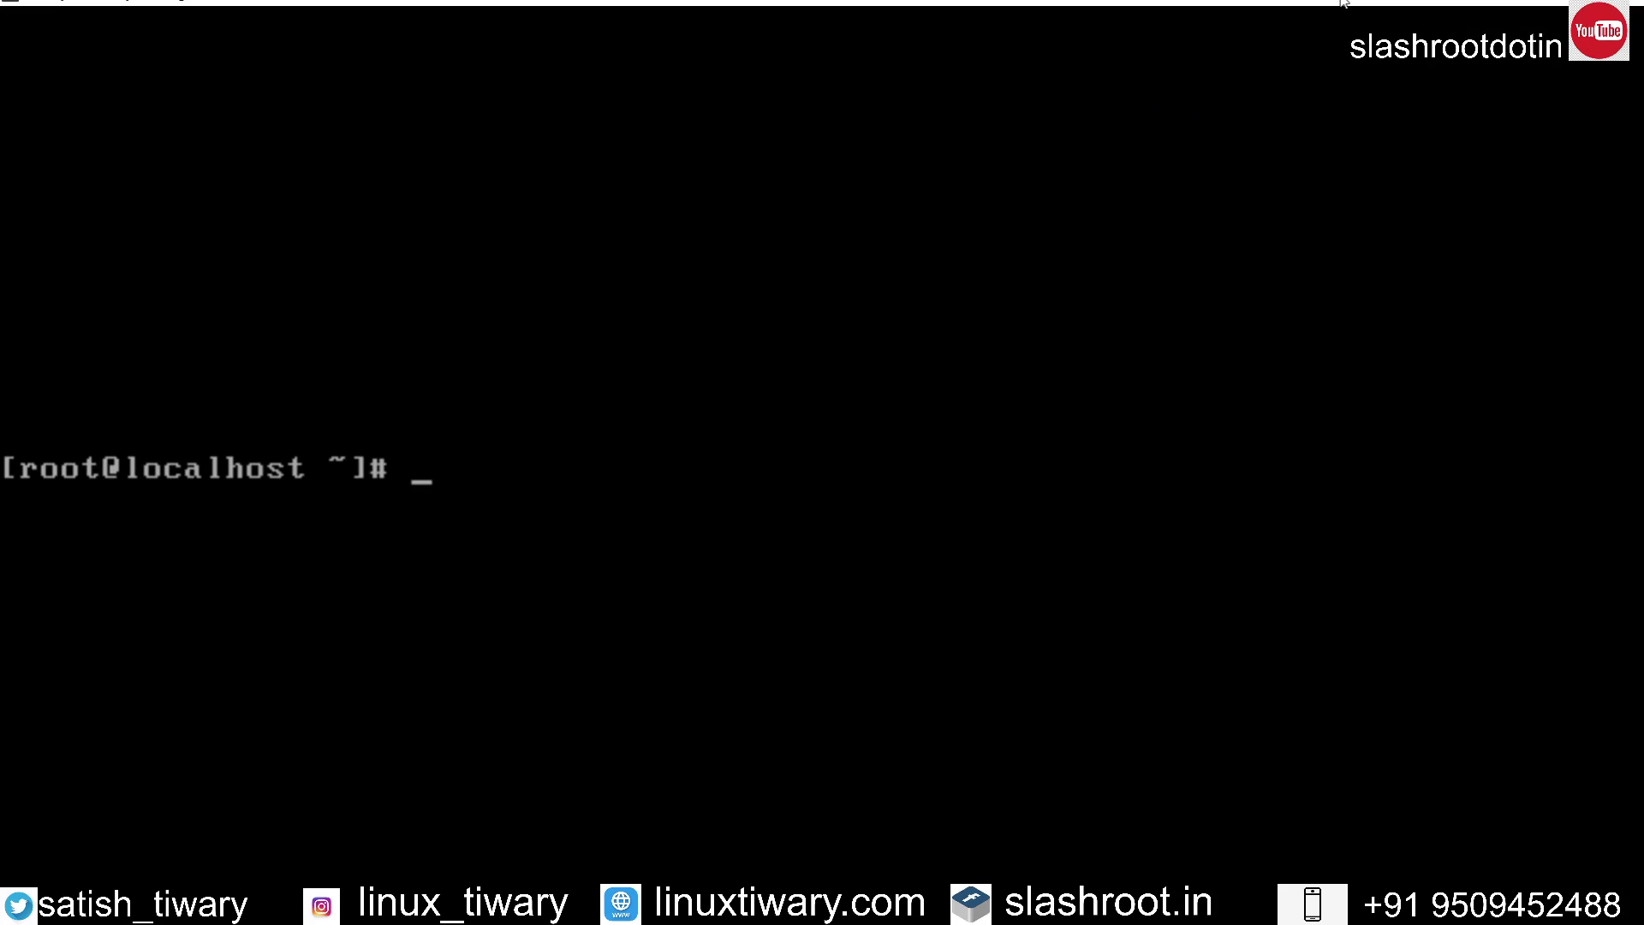